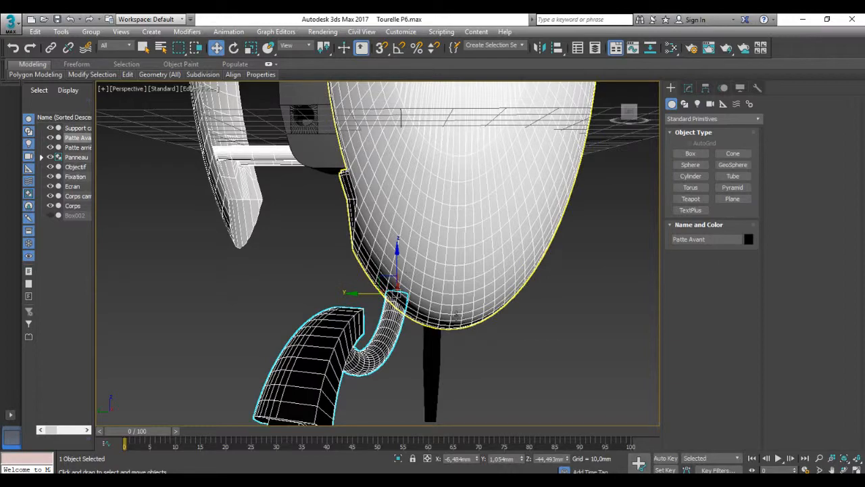
Examine the turret from several angles, checking the front leg's joint with the body and the camera support.
{"action": "middle_click_drag", "start_coordinate": [456, 316], "coordinate": [475, 336], "text": "alt"}
{"action": "scroll", "coordinate": [475, 336], "scroll_direction": "down", "scroll_amount": 5}
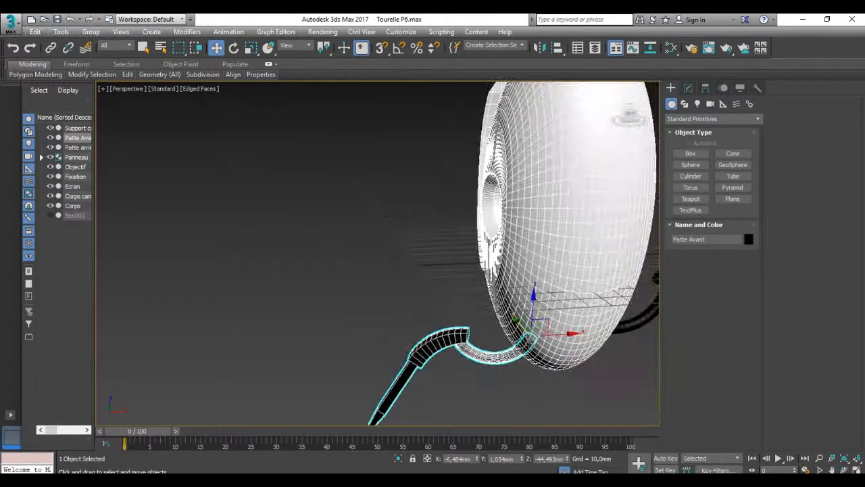
{"action": "middle_click_drag", "start_coordinate": [531, 344], "coordinate": [338, 324]}
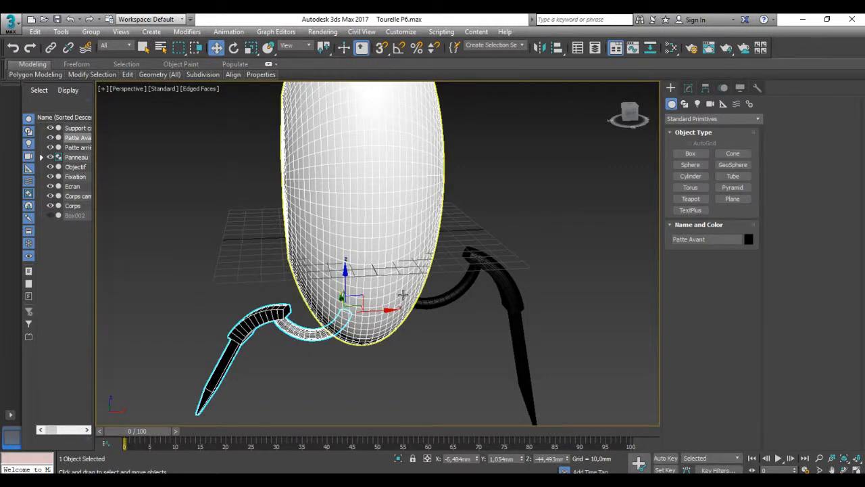
{"action": "middle_click_drag", "start_coordinate": [385, 334], "coordinate": [353, 311], "text": "alt"}
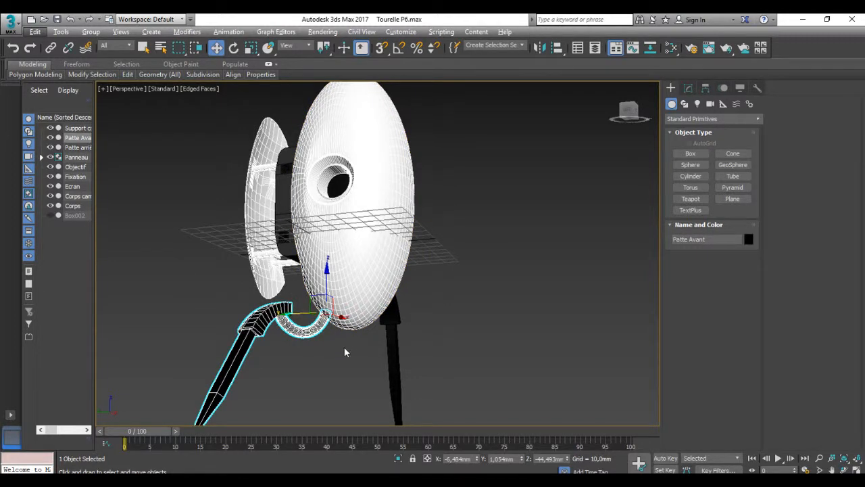
{"action": "middle_click_drag", "start_coordinate": [344, 349], "coordinate": [326, 347], "text": "alt"}
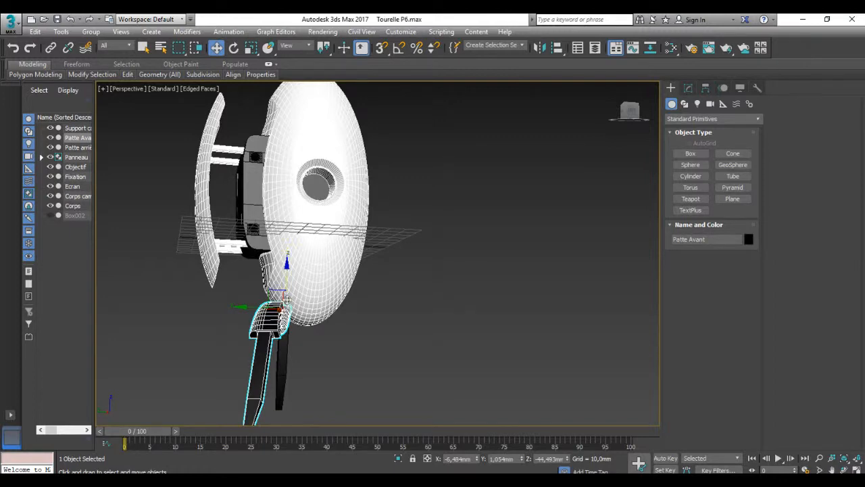
{"action": "middle_click_drag", "start_coordinate": [298, 316], "coordinate": [311, 356], "text": "alt"}
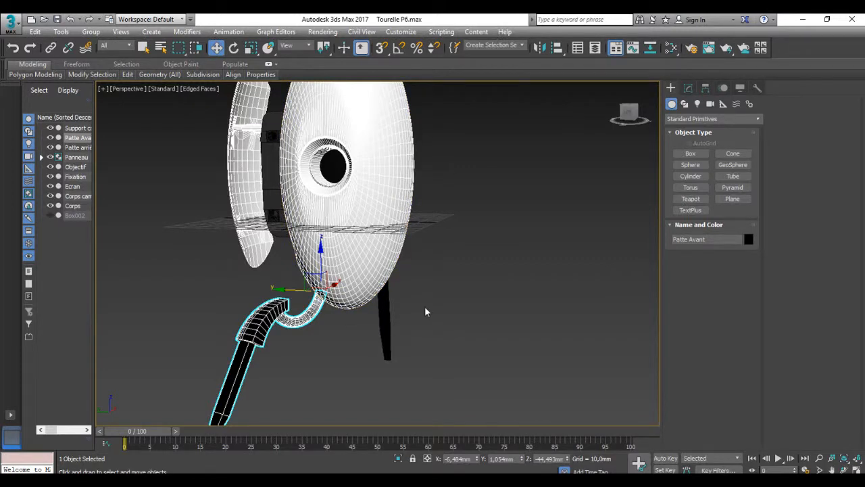
{"action": "middle_click_drag", "start_coordinate": [425, 312], "coordinate": [427, 368]}
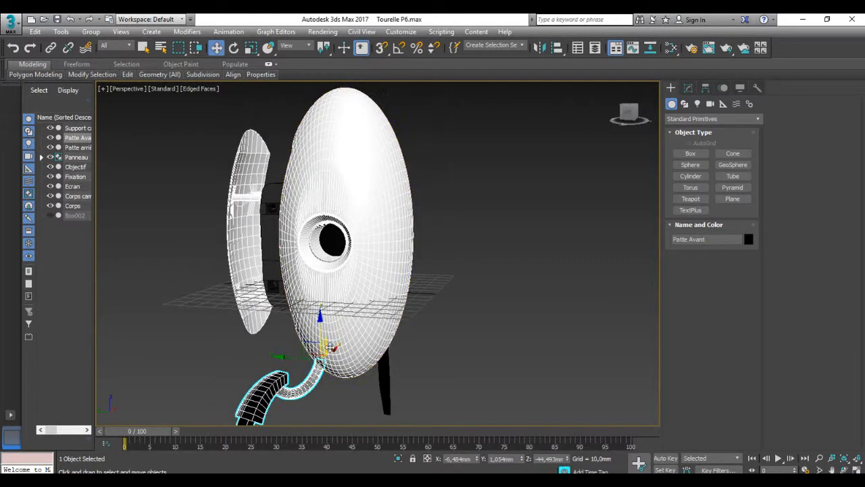
{"action": "middle_click_drag", "start_coordinate": [342, 388], "coordinate": [393, 373]}
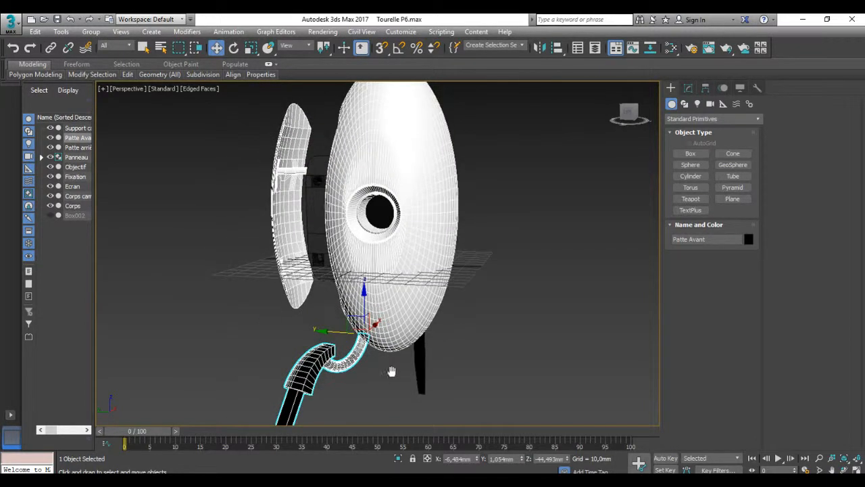
{"action": "middle_click_drag", "start_coordinate": [471, 222], "coordinate": [344, 226], "text": "alt"}
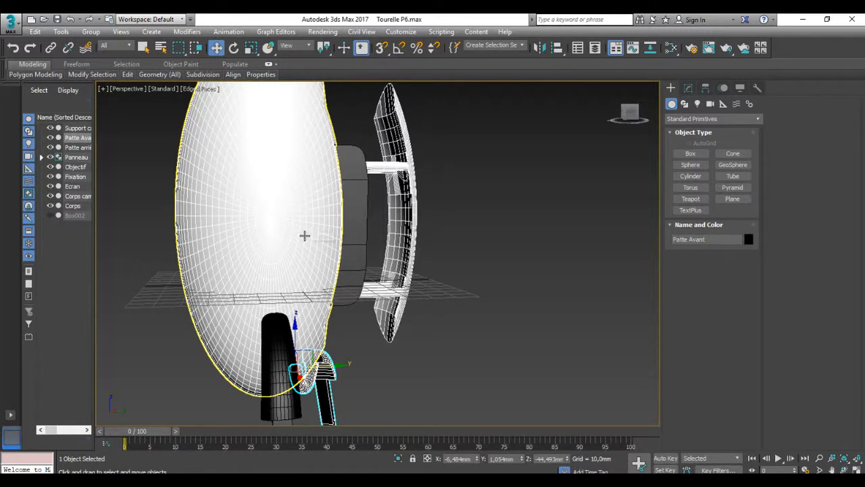
{"action": "middle_click_drag", "start_coordinate": [302, 235], "coordinate": [476, 237], "text": "alt"}
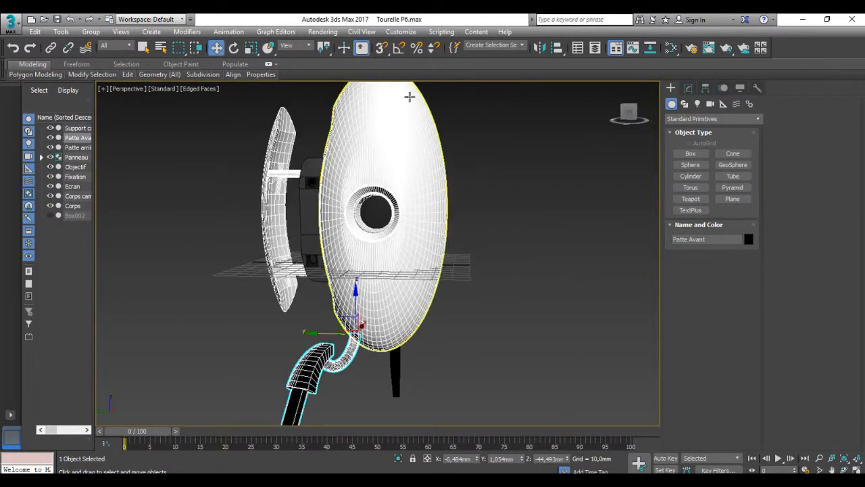
{"action": "scroll", "coordinate": [422, 285], "scroll_direction": "down", "scroll_amount": 5}
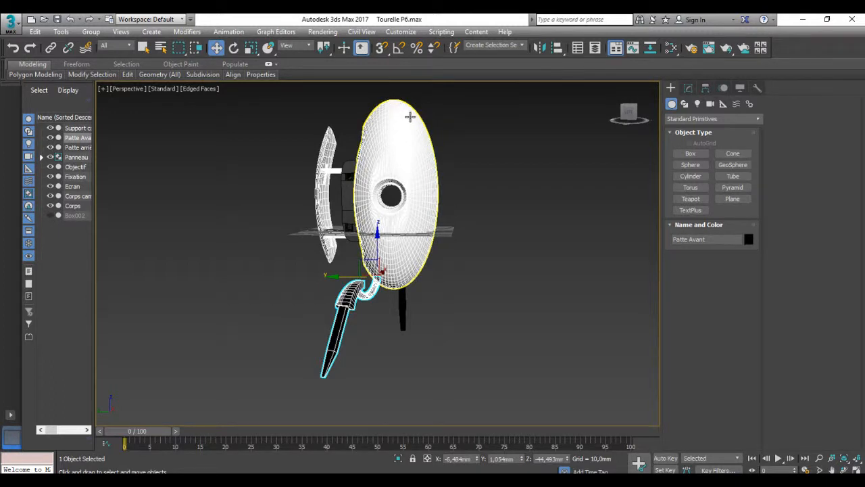
{"action": "left_click", "coordinate": [349, 194]}
{"action": "scroll", "coordinate": [350, 201], "scroll_direction": "up", "scroll_amount": 2}
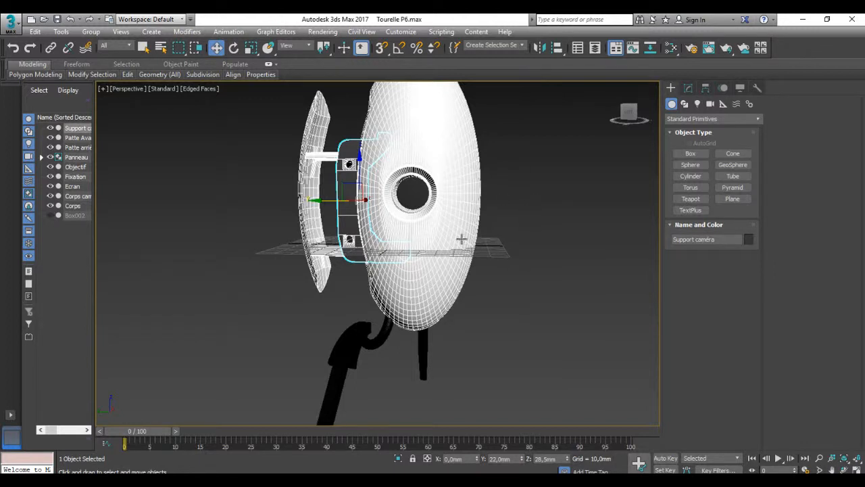
{"action": "middle_click_drag", "start_coordinate": [532, 253], "coordinate": [466, 250]}
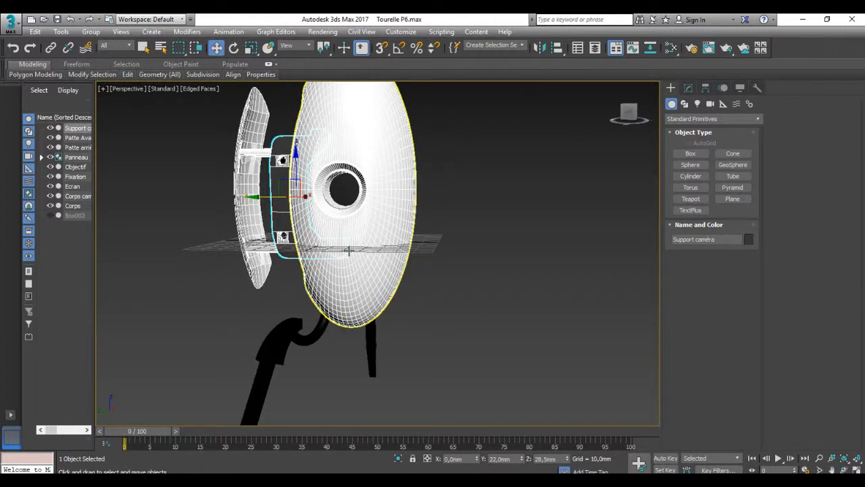
{"action": "scroll", "coordinate": [460, 298], "scroll_direction": "down", "scroll_amount": 4}
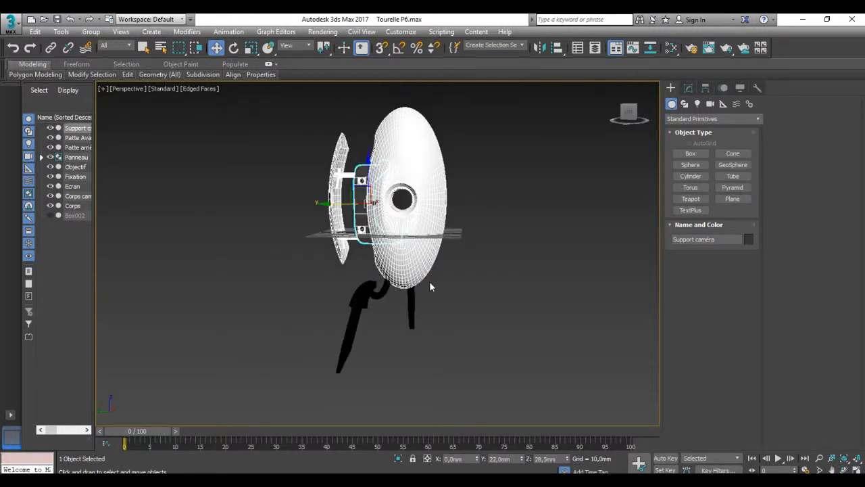
Enter polygon editing on the front leg (Patte Avant) and select a face near its junction with the body.
{"action": "left_click", "coordinate": [388, 292]}
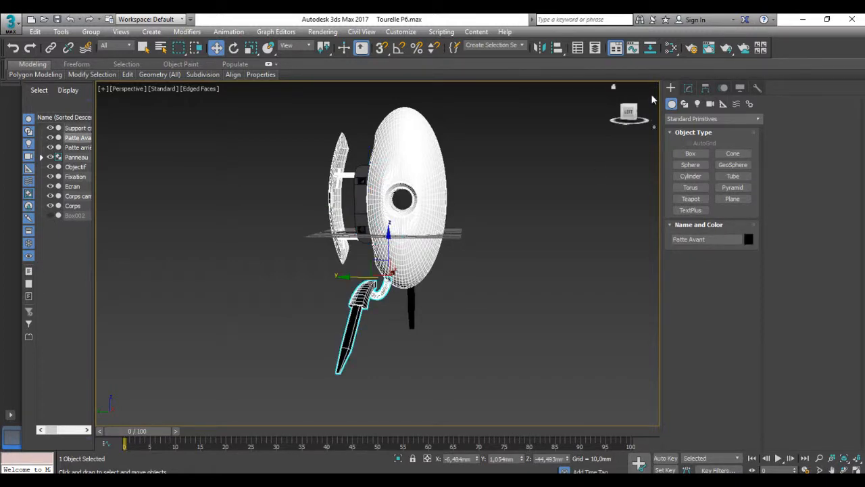
{"action": "left_click", "coordinate": [689, 88]}
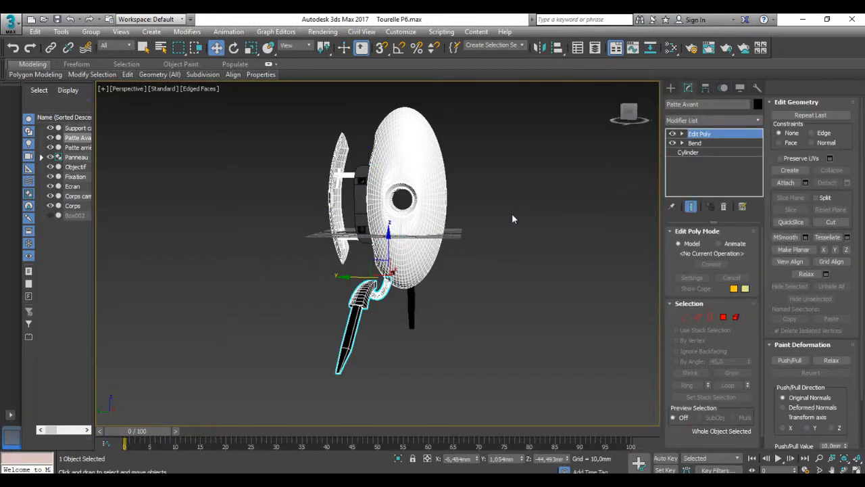
{"action": "scroll", "coordinate": [384, 279], "scroll_direction": "up", "scroll_amount": 5}
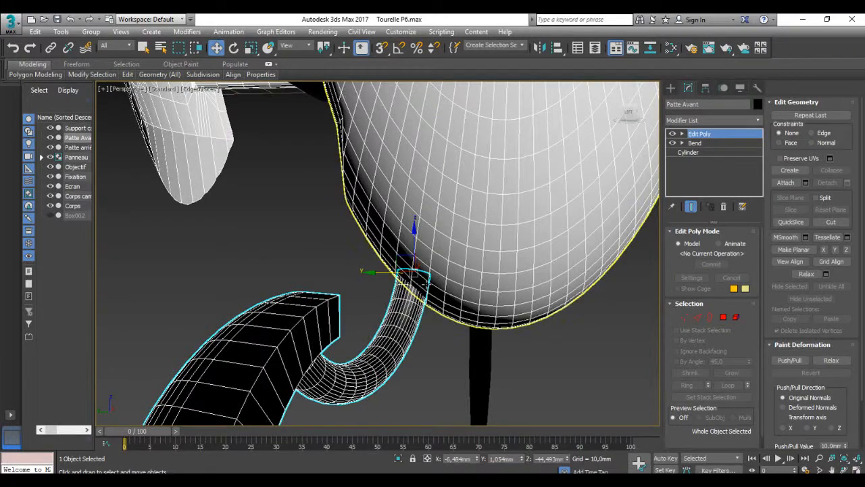
{"action": "middle_click_drag", "start_coordinate": [410, 270], "coordinate": [435, 295], "text": "alt"}
{"action": "scroll", "coordinate": [389, 248], "scroll_direction": "up", "scroll_amount": 4}
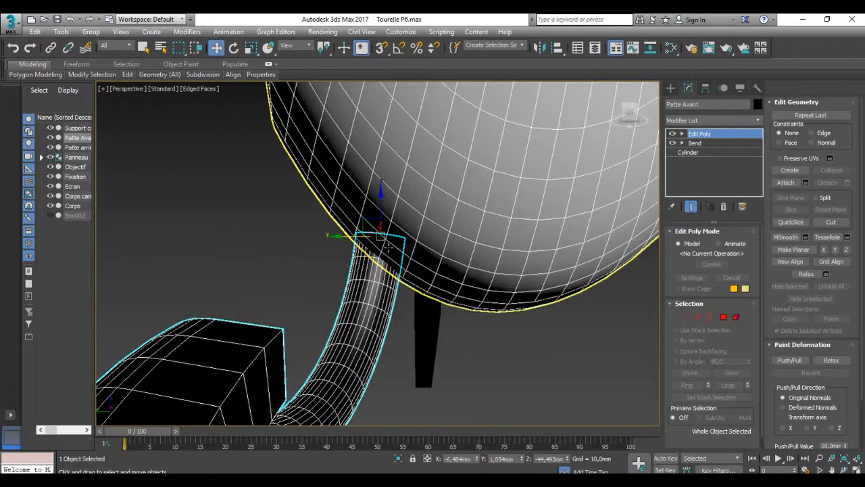
{"action": "scroll", "coordinate": [389, 249], "scroll_direction": "up", "scroll_amount": 2}
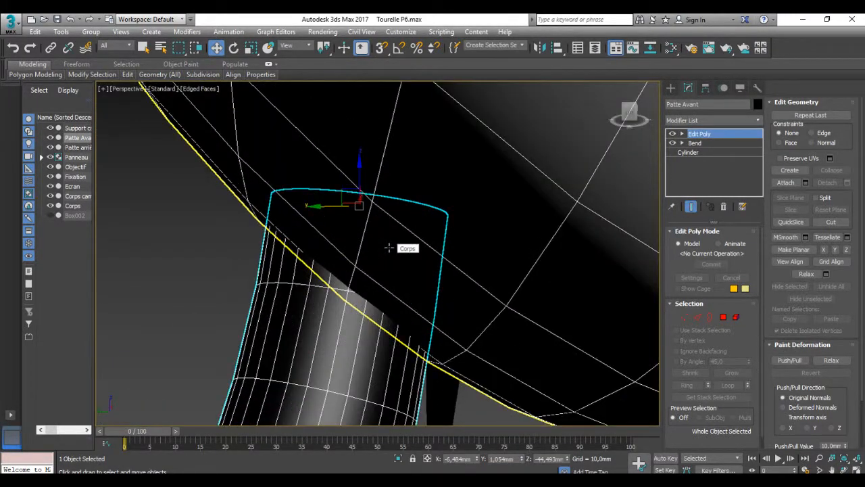
{"action": "scroll", "coordinate": [389, 249], "scroll_direction": "up", "scroll_amount": 2}
{"action": "scroll", "coordinate": [386, 252], "scroll_direction": "down", "scroll_amount": 1}
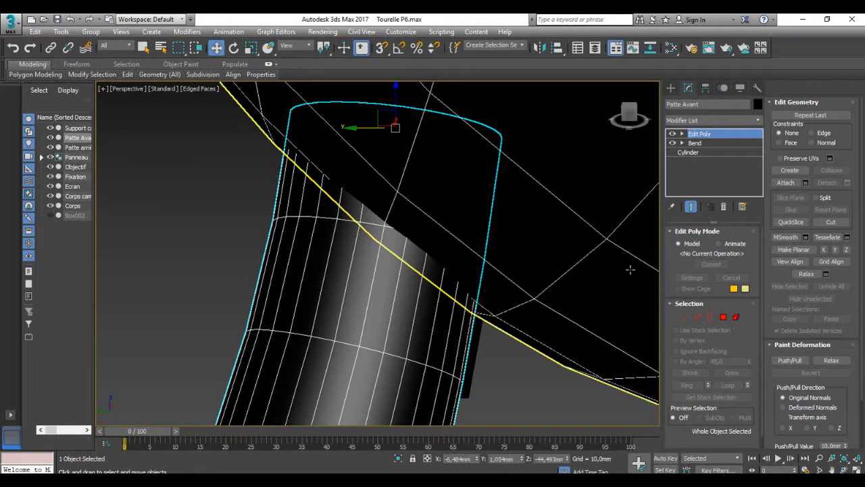
{"action": "left_click", "coordinate": [723, 318]}
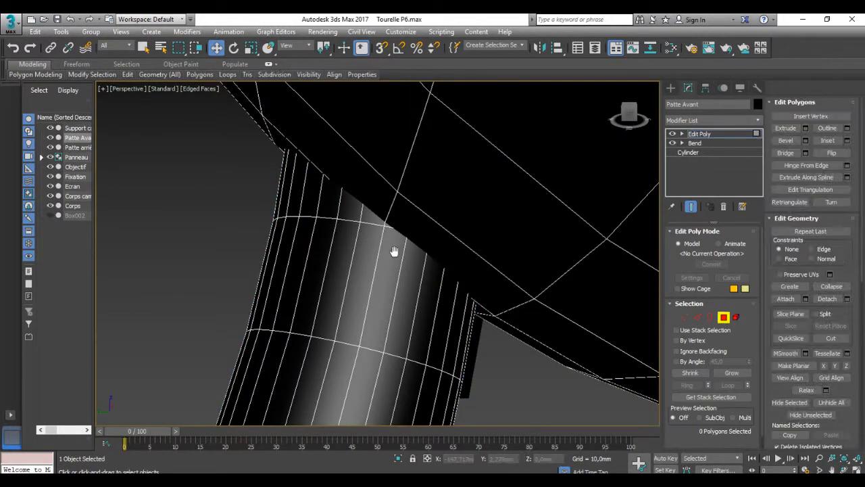
{"action": "left_click", "coordinate": [340, 207]}
{"action": "scroll", "coordinate": [393, 205], "scroll_direction": "down", "scroll_amount": 2}
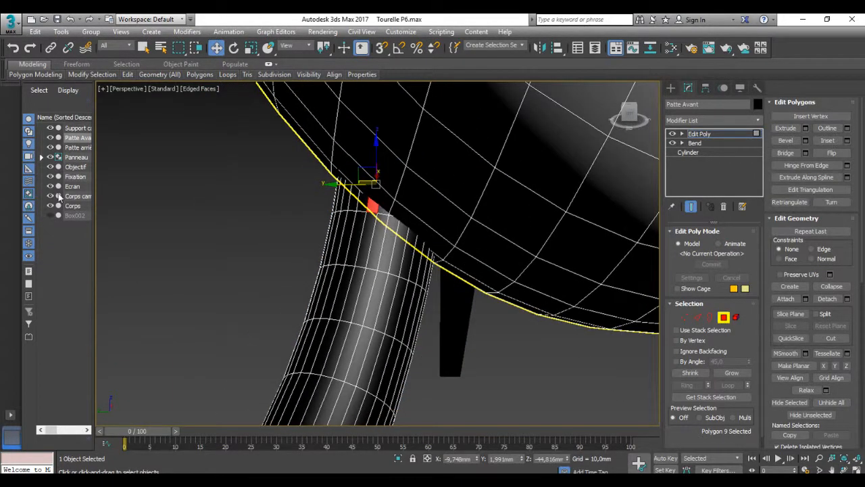
Make the body (Corps) see-through by setting its Visibility to 0,3 in the object properties.
{"action": "left_click", "coordinate": [73, 206]}
{"action": "right_click", "coordinate": [108, 202]}
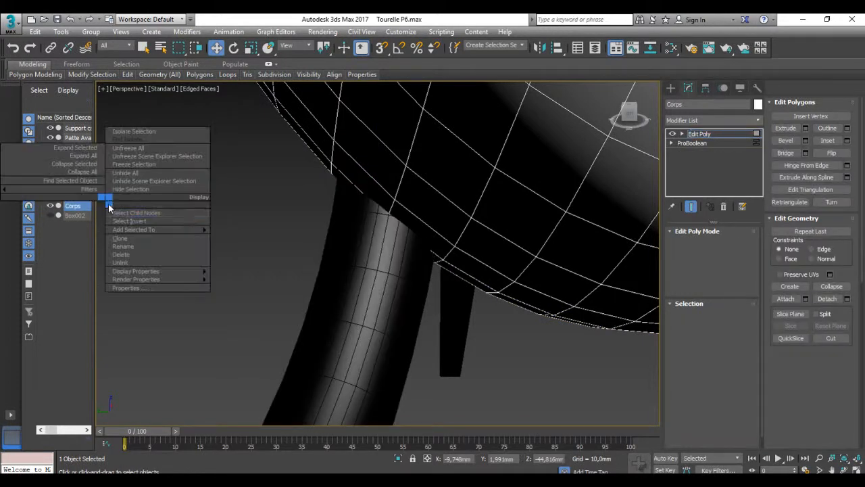
{"action": "left_click", "coordinate": [455, 165]}
{"action": "right_click", "coordinate": [454, 163]}
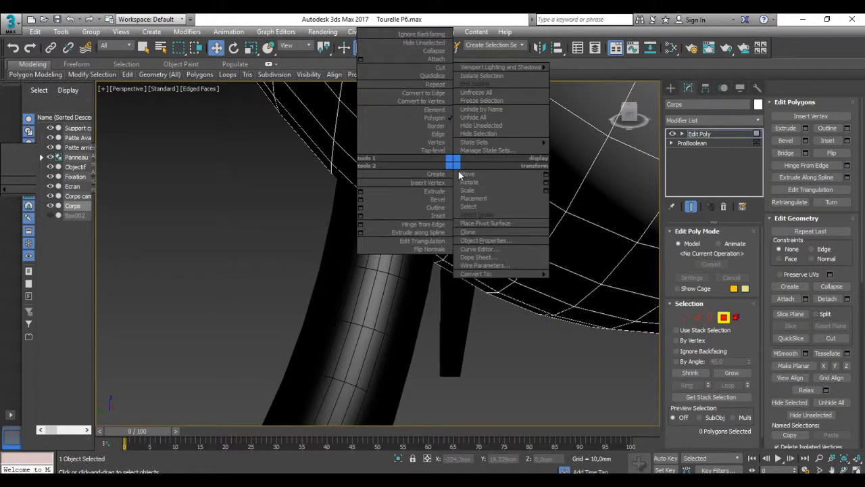
{"action": "left_click", "coordinate": [484, 240]}
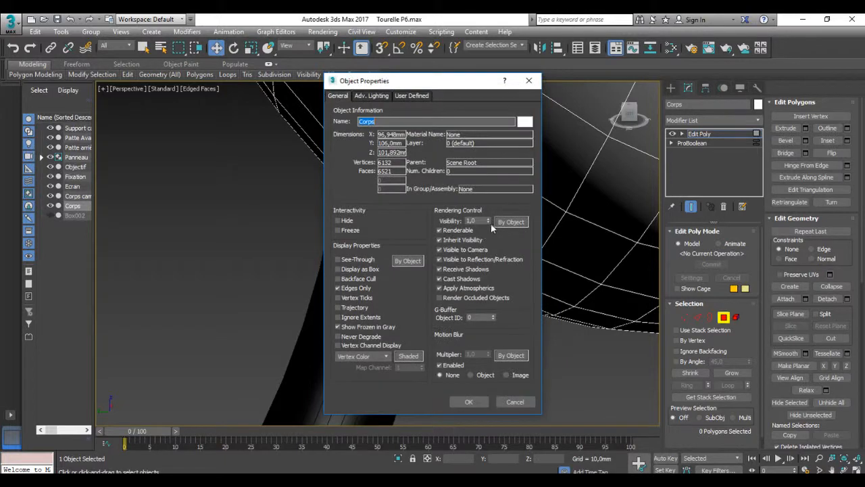
{"action": "left_click_drag", "start_coordinate": [489, 222], "coordinate": [491, 222]}
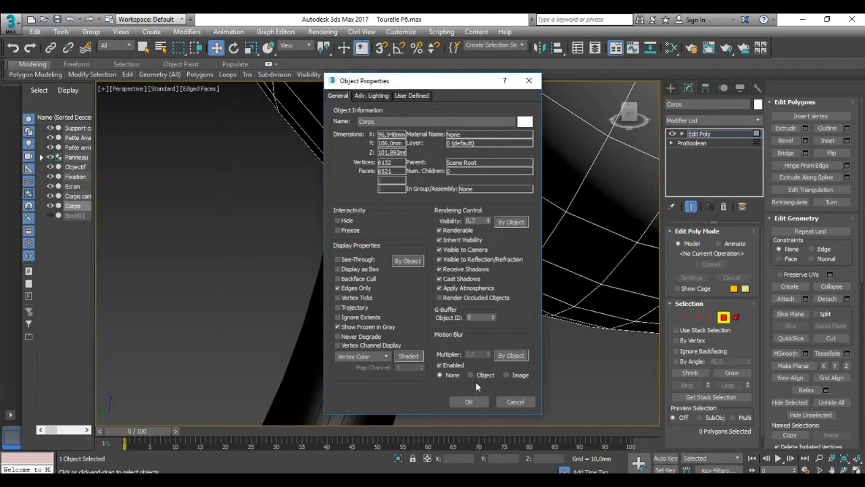
{"action": "left_click", "coordinate": [469, 401]}
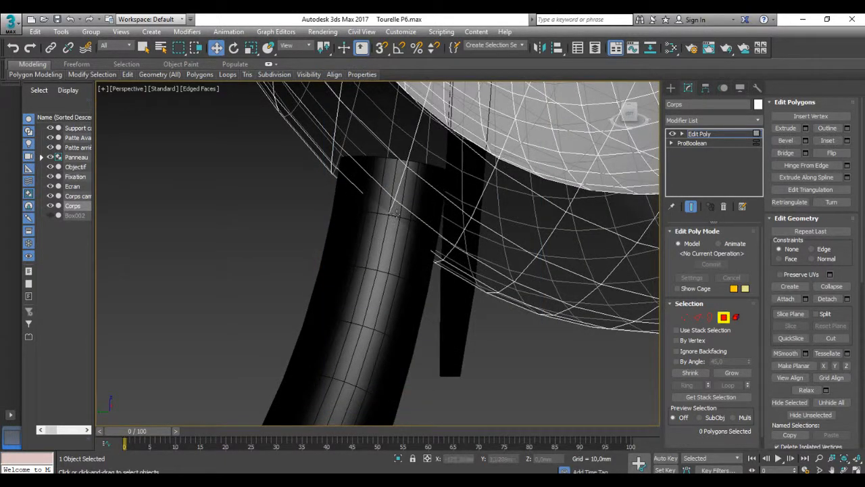
Select the end cap polygon of the front leg's tube inside the body and lower it slightly along Z.
{"action": "middle_click_drag", "start_coordinate": [449, 201], "coordinate": [470, 263], "text": "alt"}
{"action": "left_click", "coordinate": [442, 220]}
{"action": "middle_click_drag", "start_coordinate": [447, 223], "coordinate": [515, 241], "text": "alt"}
{"action": "left_click", "coordinate": [78, 138]}
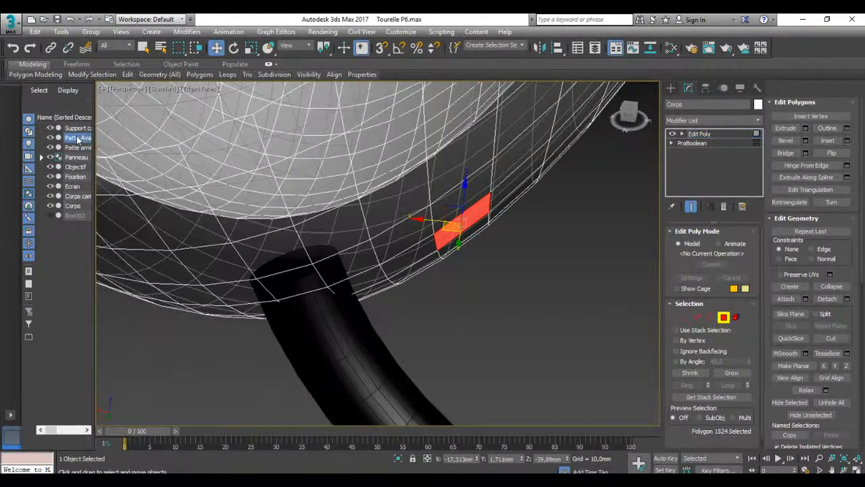
{"action": "key", "text": "4"}
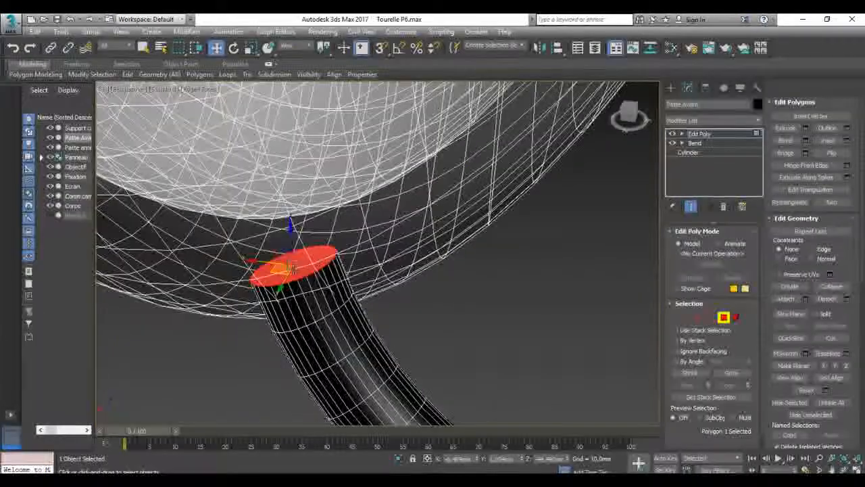
{"action": "middle_click_drag", "start_coordinate": [407, 318], "coordinate": [342, 311], "text": "alt"}
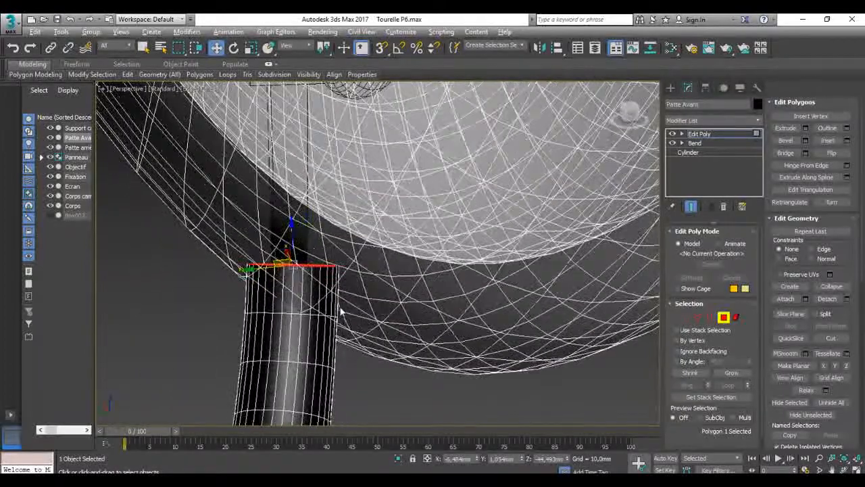
{"action": "left_click_drag", "start_coordinate": [292, 226], "coordinate": [294, 243]}
Rotate the front leg's end cap polygon around Z and tilt it to follow the slope of the body's shell.
{"action": "key", "text": "e"}
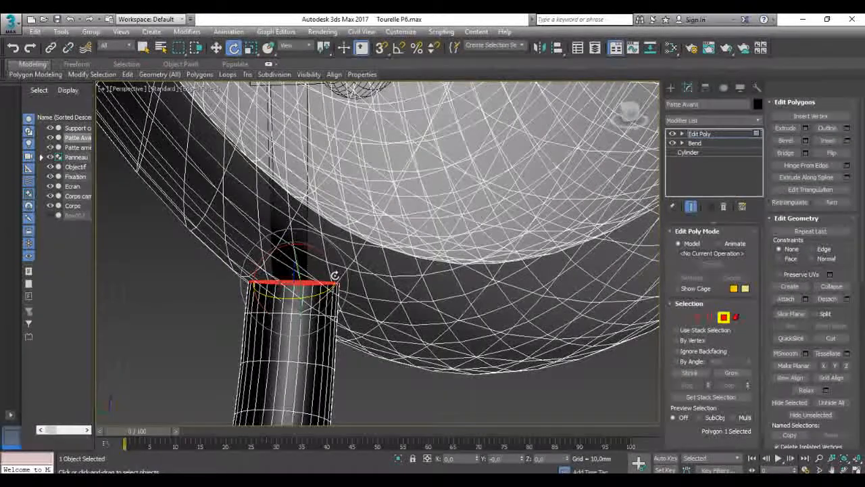
{"action": "middle_click_drag", "start_coordinate": [359, 357], "coordinate": [346, 311], "text": "alt"}
{"action": "scroll", "coordinate": [346, 312], "scroll_direction": "up", "scroll_amount": 6}
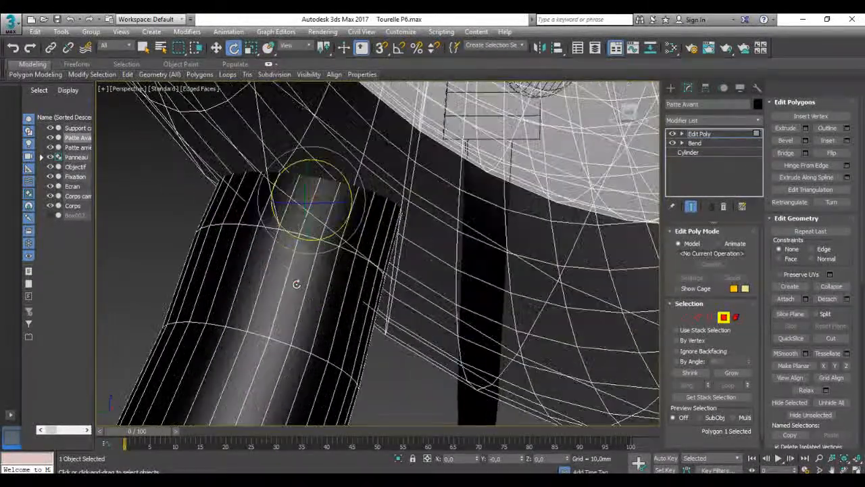
{"action": "left_click_drag", "start_coordinate": [338, 233], "coordinate": [322, 204]}
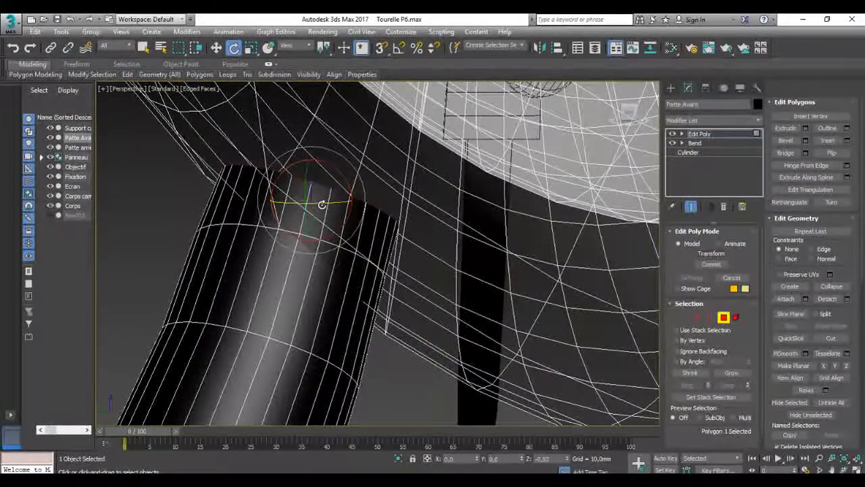
{"action": "middle_click_drag", "start_coordinate": [380, 238], "coordinate": [426, 301], "text": "alt"}
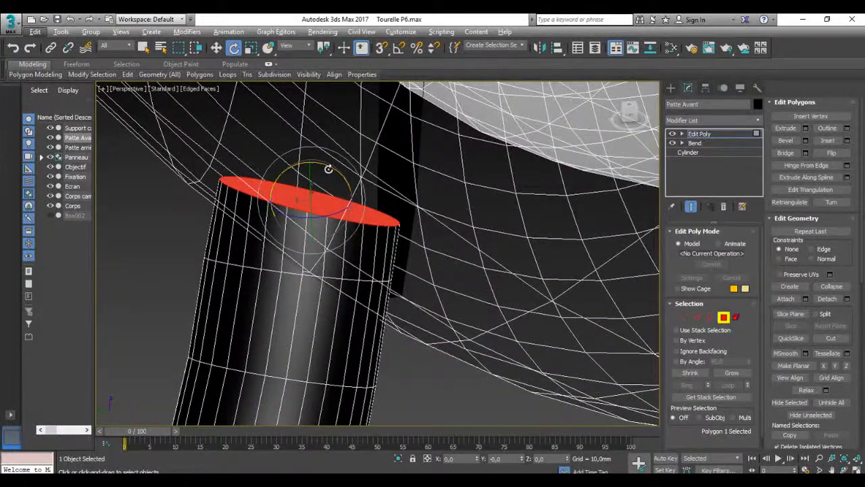
{"action": "left_click_drag", "start_coordinate": [329, 168], "coordinate": [344, 184]}
Examine the tilted end cap in the Top, Front and Left views against the outline of the body.
{"action": "key", "text": "alt+w"}
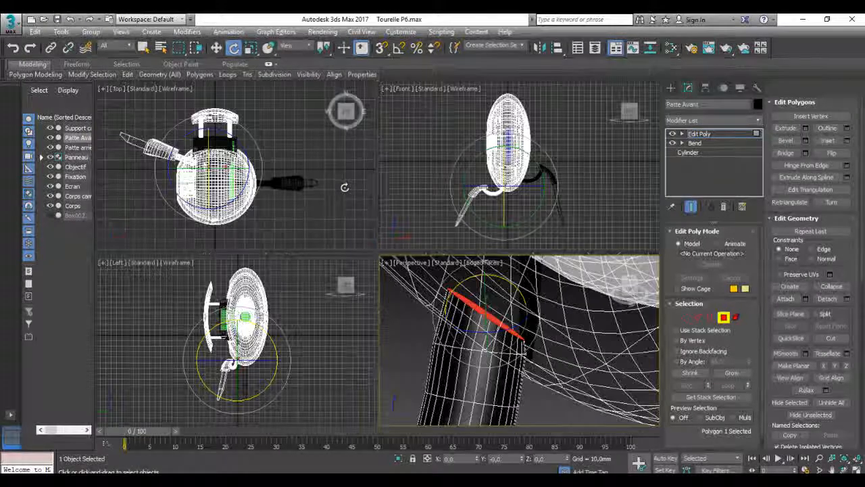
{"action": "scroll", "coordinate": [200, 142], "scroll_direction": "up", "scroll_amount": 8}
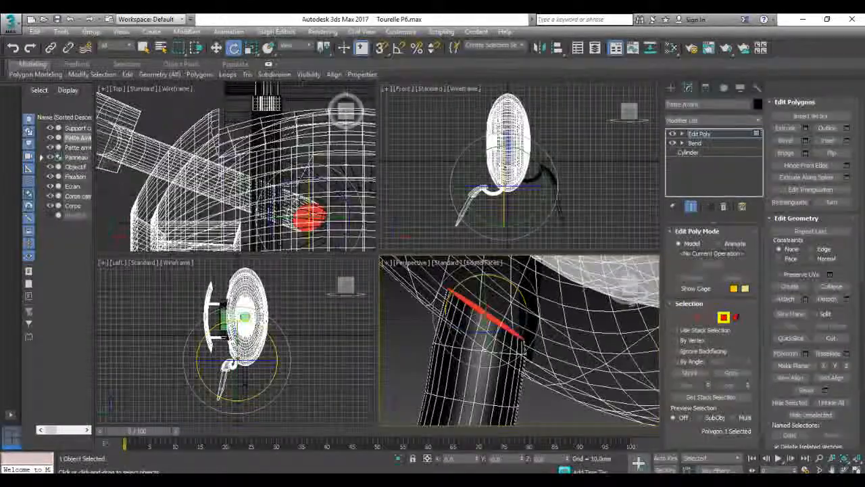
{"action": "scroll", "coordinate": [261, 200], "scroll_direction": "down", "scroll_amount": 4}
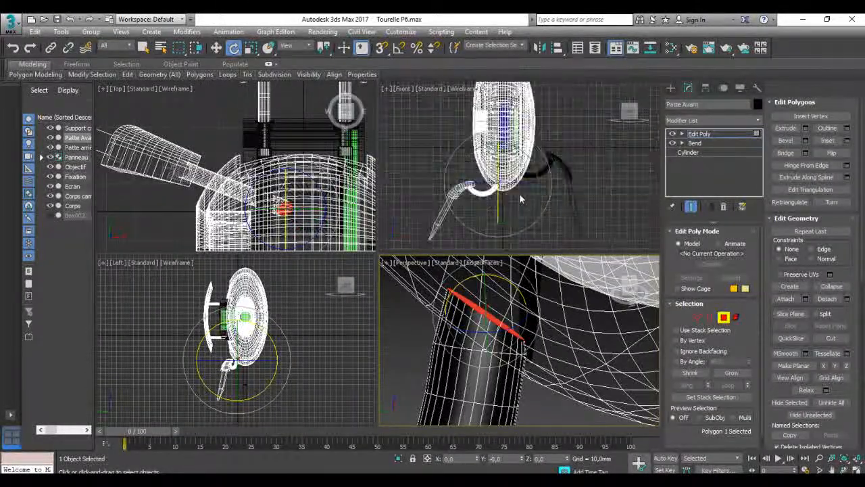
{"action": "scroll", "coordinate": [520, 200], "scroll_direction": "up", "scroll_amount": 6}
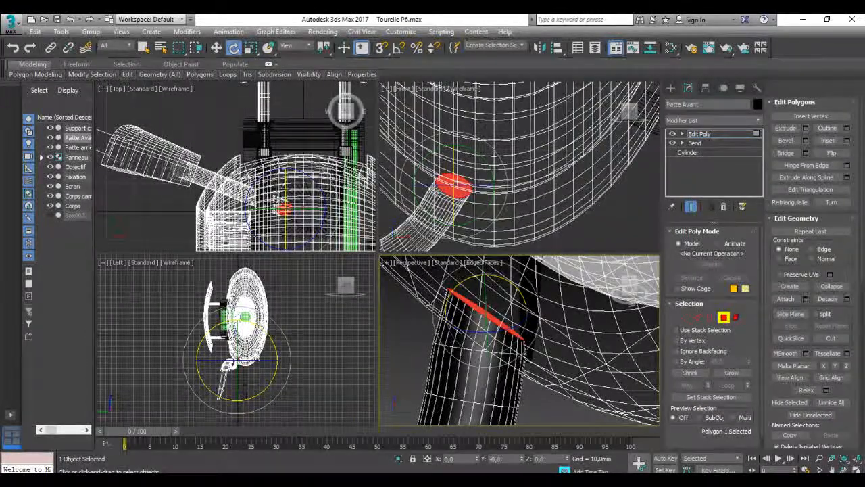
{"action": "scroll", "coordinate": [219, 308], "scroll_direction": "up", "scroll_amount": 10}
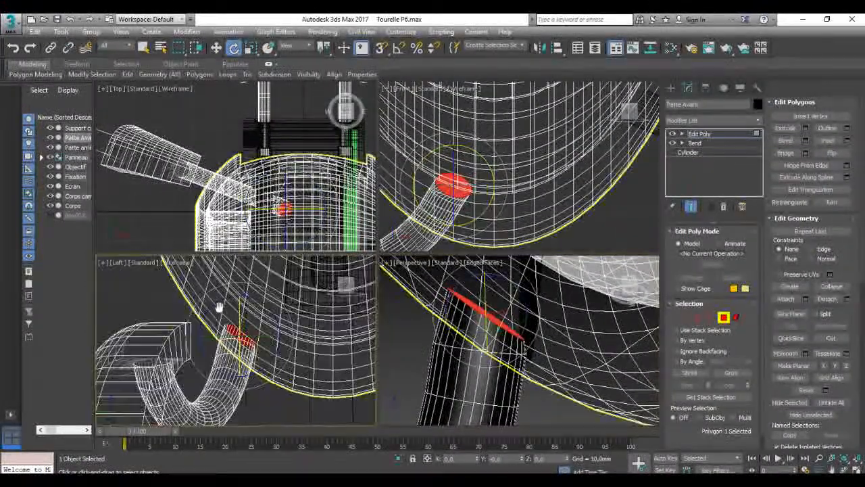
{"action": "scroll", "coordinate": [220, 308], "scroll_direction": "up", "scroll_amount": 1}
{"action": "scroll", "coordinate": [226, 332], "scroll_direction": "up", "scroll_amount": 5}
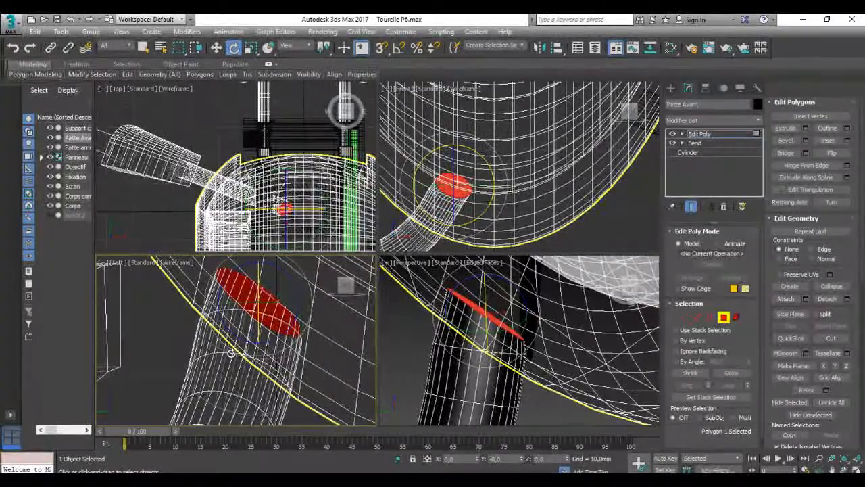
{"action": "scroll", "coordinate": [230, 352], "scroll_direction": "down", "scroll_amount": 6}
{"action": "key", "text": "alt+w"}
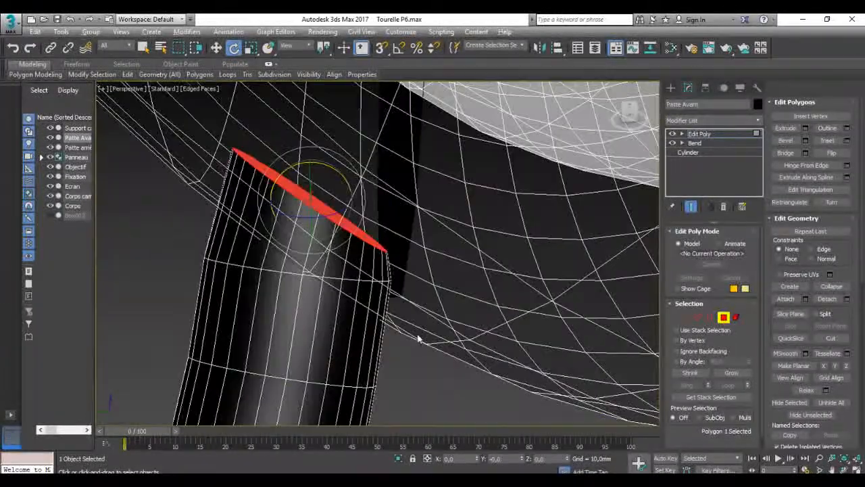
Select the full ring of polygons just below the front leg's angled end section and scale it down along Z.
{"action": "middle_click_drag", "start_coordinate": [418, 340], "coordinate": [440, 349], "text": "alt"}
{"action": "key", "text": "w"}
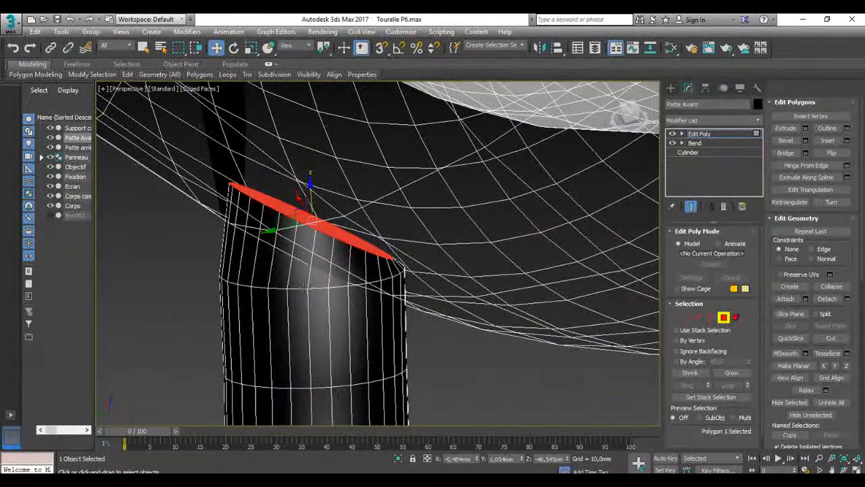
{"action": "left_click", "coordinate": [297, 310]}
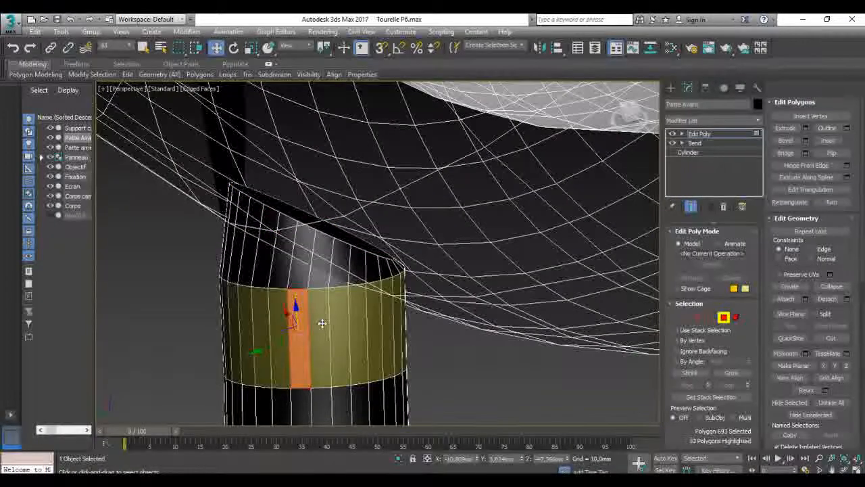
{"action": "left_click", "coordinate": [323, 324], "text": "shift"}
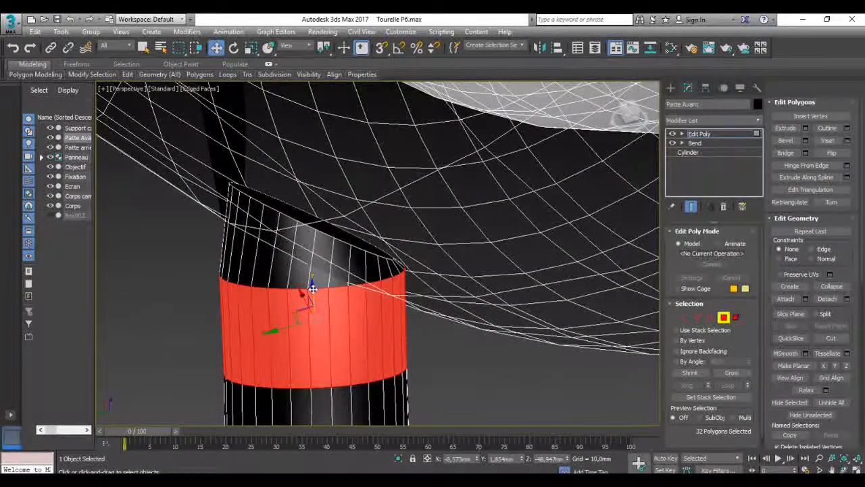
{"action": "left_click_drag", "start_coordinate": [313, 288], "coordinate": [312, 289]}
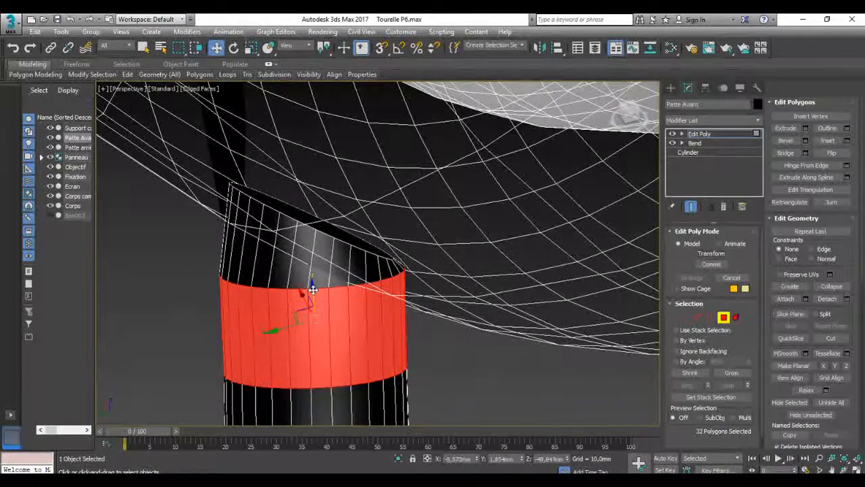
{"action": "key", "text": "r"}
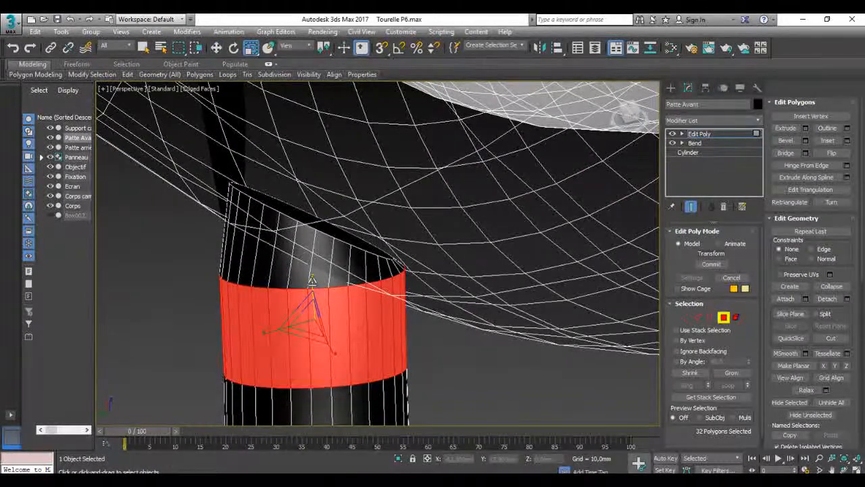
{"action": "left_click_drag", "start_coordinate": [312, 280], "coordinate": [313, 298]}
{"action": "scroll", "coordinate": [359, 340], "scroll_direction": "down", "scroll_amount": 6}
{"action": "middle_click_drag", "start_coordinate": [414, 388], "coordinate": [273, 277]}
{"action": "scroll", "coordinate": [212, 231], "scroll_direction": "up", "scroll_amount": 5}
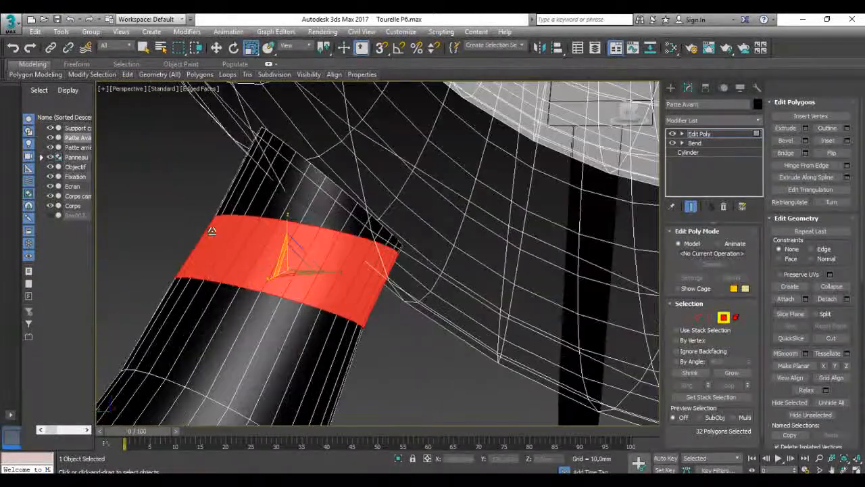
{"action": "middle_click_drag", "start_coordinate": [408, 350], "coordinate": [365, 328], "text": "alt"}
{"action": "left_click_drag", "start_coordinate": [365, 328], "coordinate": [361, 328]}
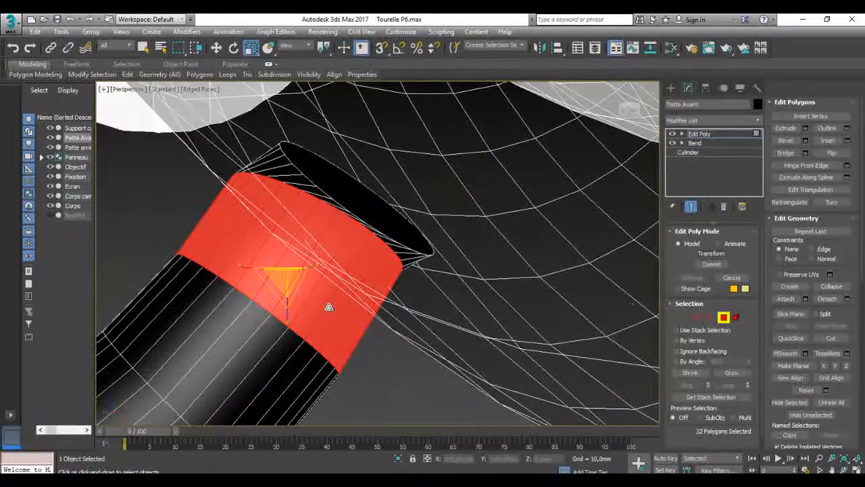
Select the complete edge loop just below the front leg's end cap and remove it.
{"action": "left_click", "coordinate": [698, 317]}
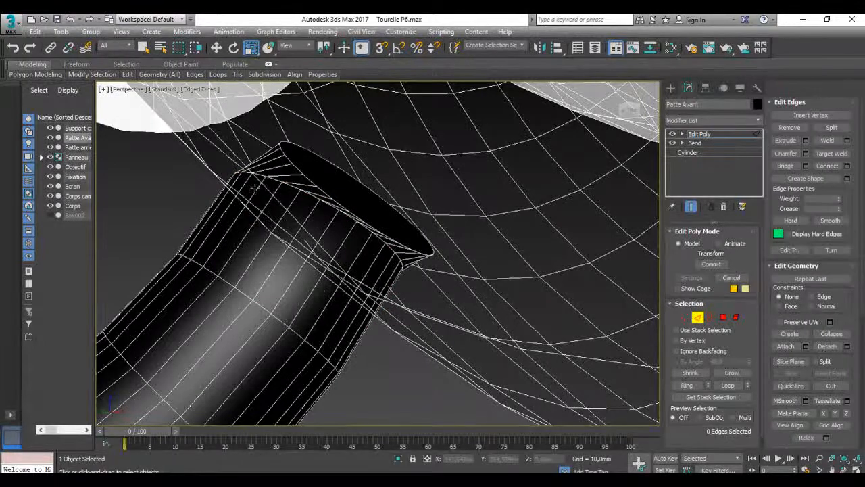
{"action": "left_click", "coordinate": [269, 180]}
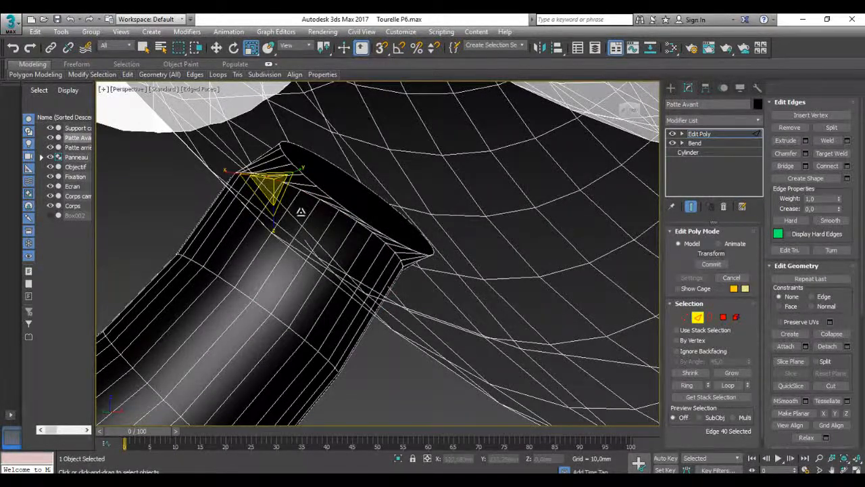
{"action": "key", "text": "w"}
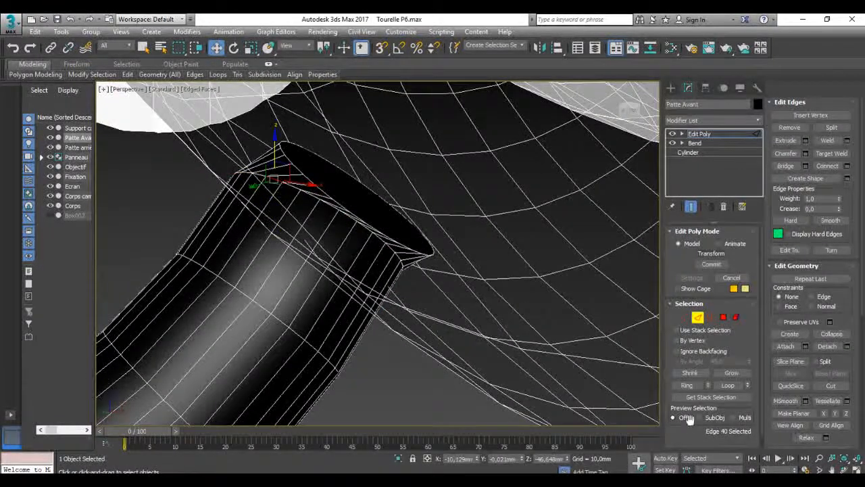
{"action": "left_click", "coordinate": [728, 385]}
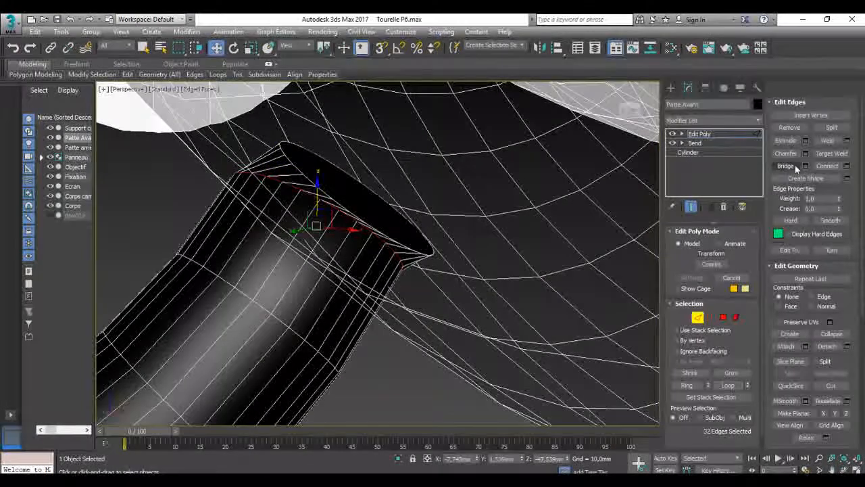
{"action": "left_click", "coordinate": [790, 128]}
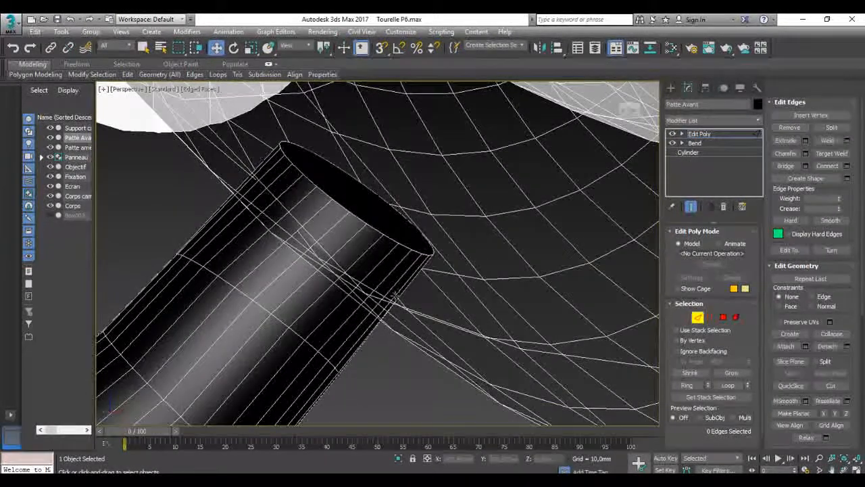
Select the front leg's end cap polygon and lower it along Z to the surface of the body's shell.
{"action": "middle_click_drag", "start_coordinate": [362, 379], "coordinate": [410, 387], "text": "alt"}
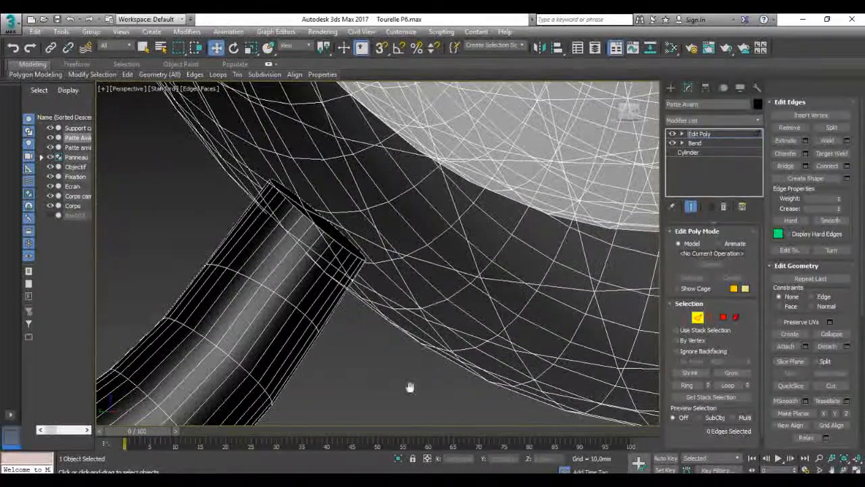
{"action": "left_click", "coordinate": [724, 317]}
{"action": "left_click", "coordinate": [330, 231]}
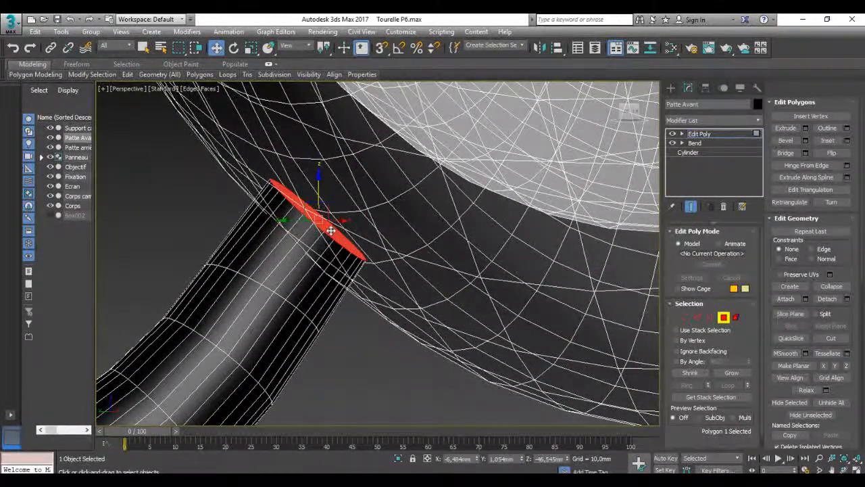
{"action": "middle_click_drag", "start_coordinate": [315, 275], "coordinate": [317, 196], "text": "alt"}
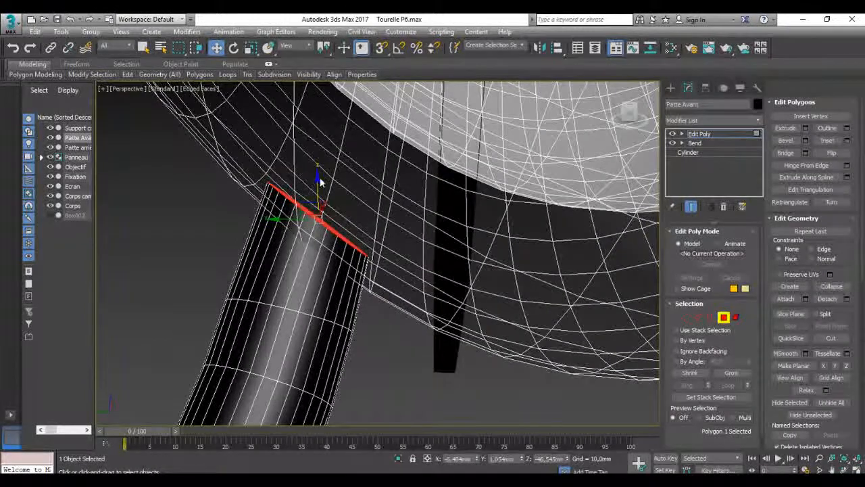
{"action": "left_click_drag", "start_coordinate": [319, 179], "coordinate": [318, 207]}
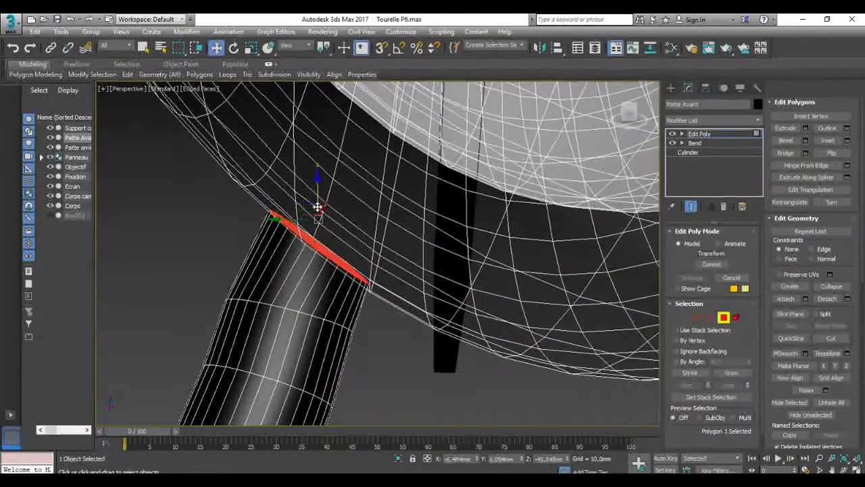
Rotate the end cap slightly in two directions to align it with the curvature of the body's shell.
{"action": "key", "text": "e"}
{"action": "middle_click_drag", "start_coordinate": [376, 334], "coordinate": [331, 328], "text": "alt"}
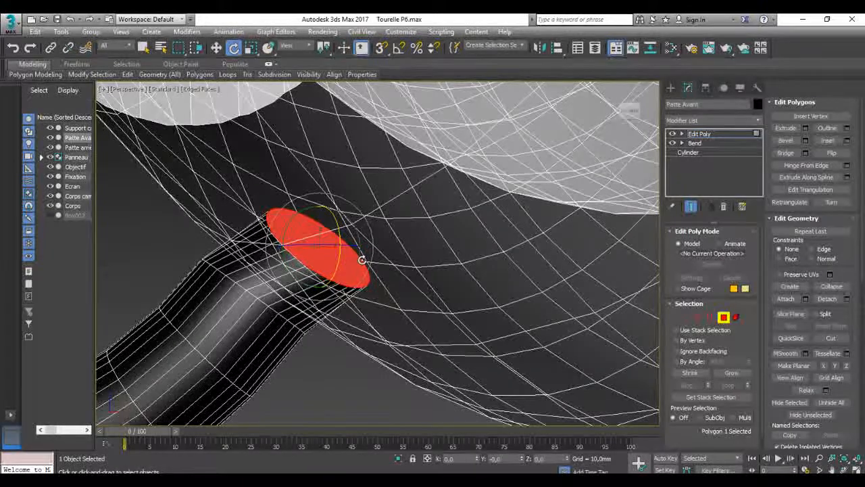
{"action": "left_click_drag", "start_coordinate": [285, 255], "coordinate": [287, 246]}
{"action": "middle_click_drag", "start_coordinate": [345, 340], "coordinate": [401, 361], "text": "alt"}
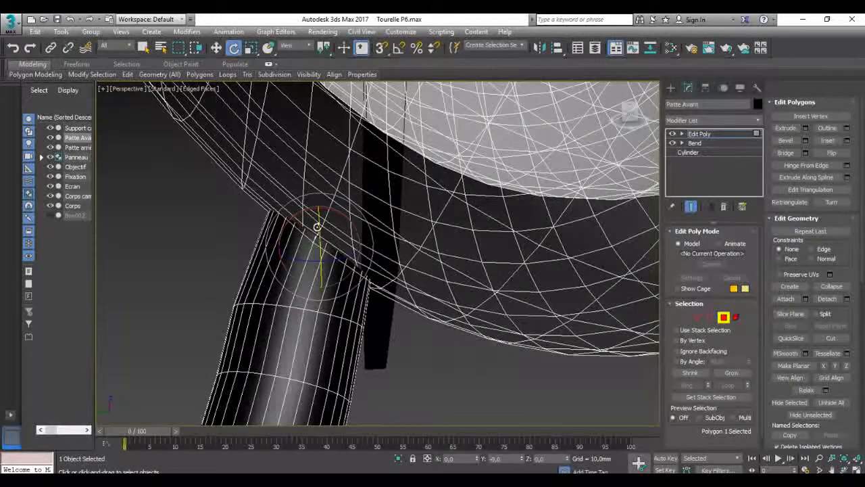
{"action": "left_click_drag", "start_coordinate": [319, 223], "coordinate": [319, 232]}
Rotate the end cap by about 3.16 degrees around Y to refine its fit with the shell.
{"action": "middle_click_drag", "start_coordinate": [375, 352], "coordinate": [280, 297], "text": "alt"}
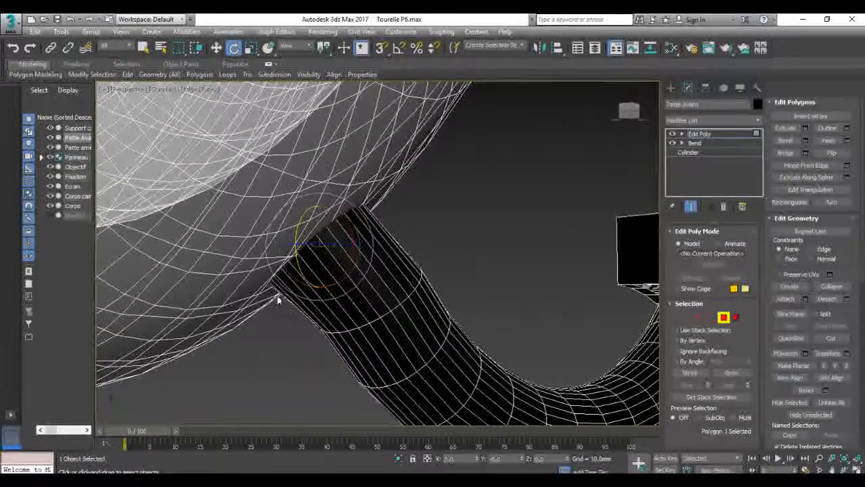
{"action": "scroll", "coordinate": [279, 295], "scroll_direction": "up", "scroll_amount": 5}
{"action": "middle_click_drag", "start_coordinate": [308, 334], "coordinate": [424, 310], "text": "alt"}
{"action": "left_click_drag", "start_coordinate": [429, 235], "coordinate": [443, 246]}
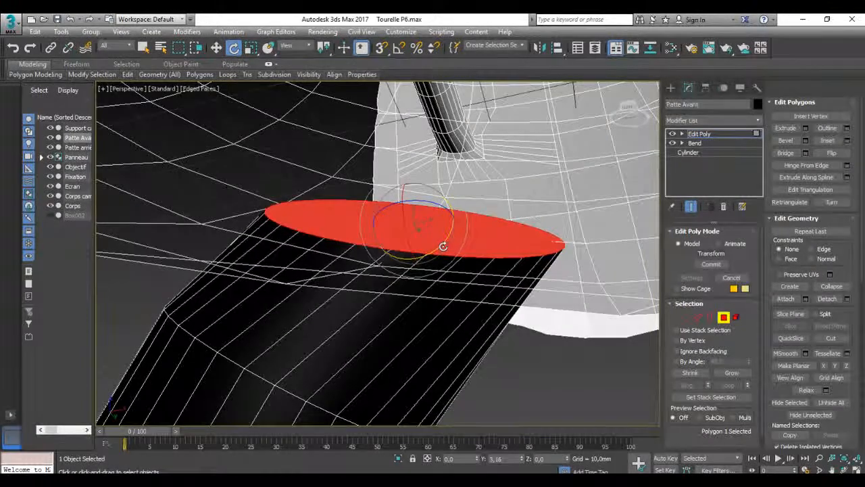
Lower the rotated end cap slightly along Z, closer to the outer surface of the body.
{"action": "key", "text": "w"}
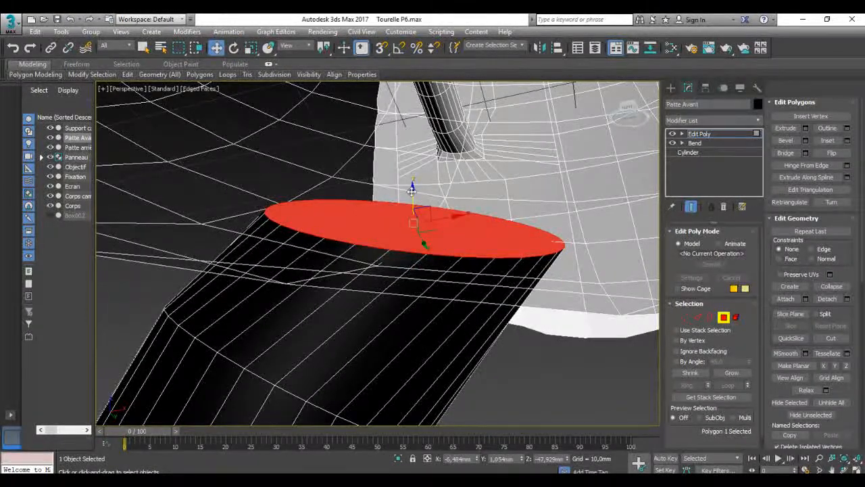
{"action": "left_click_drag", "start_coordinate": [412, 191], "coordinate": [413, 207]}
{"action": "middle_click_drag", "start_coordinate": [443, 268], "coordinate": [452, 263], "text": "alt"}
Reselect the front leg's end cap polygon and rotate it slightly to follow the curvature of the body's shell.
{"action": "key", "text": "e"}
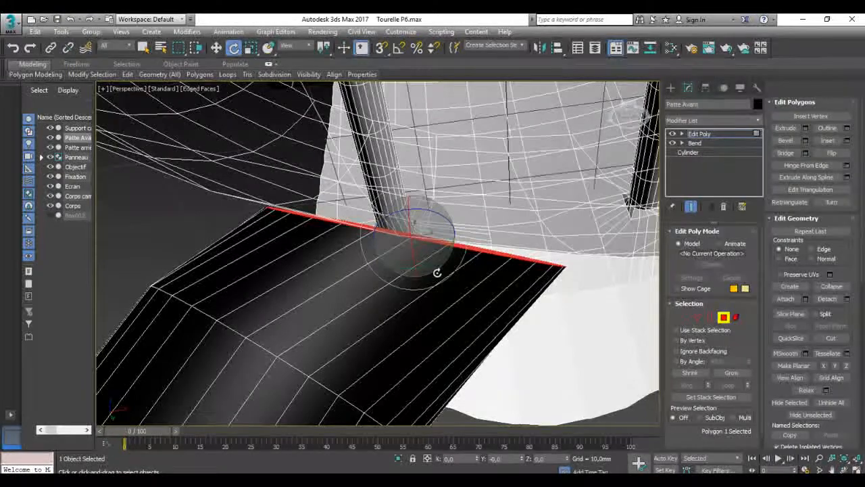
{"action": "left_click", "coordinate": [438, 271]}
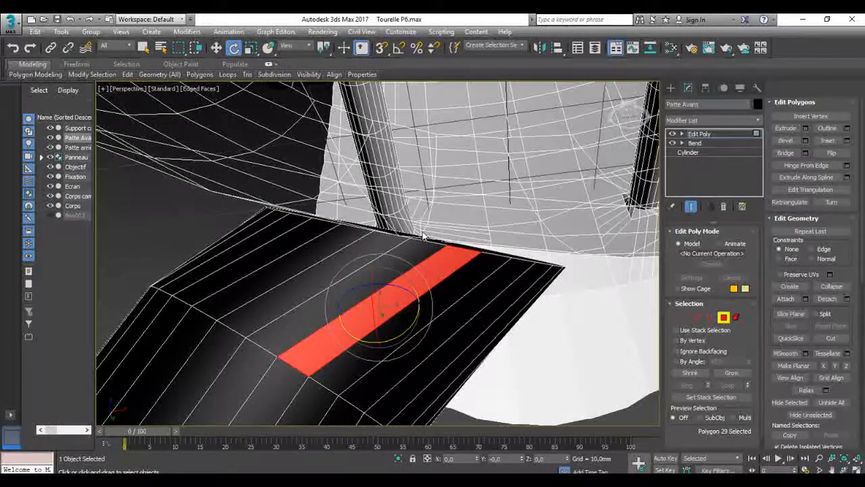
{"action": "middle_click_drag", "start_coordinate": [494, 288], "coordinate": [496, 325], "text": "alt"}
{"action": "left_click", "coordinate": [442, 235]}
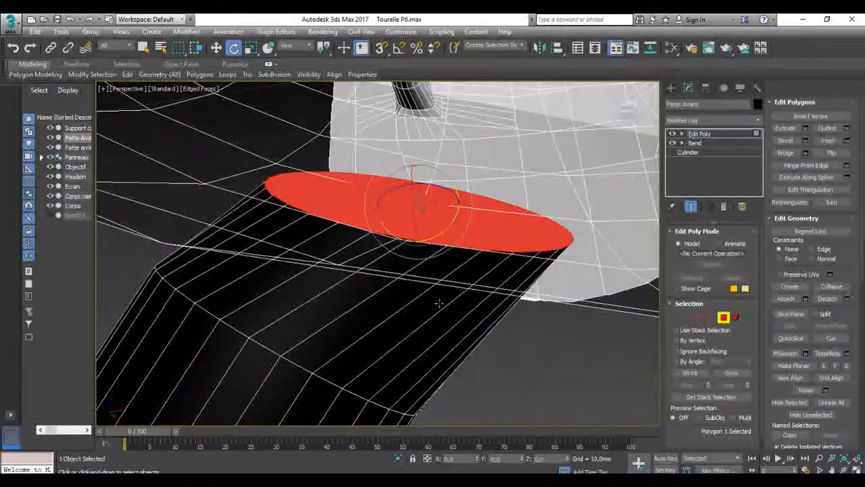
{"action": "middle_click_drag", "start_coordinate": [439, 303], "coordinate": [450, 282], "text": "alt"}
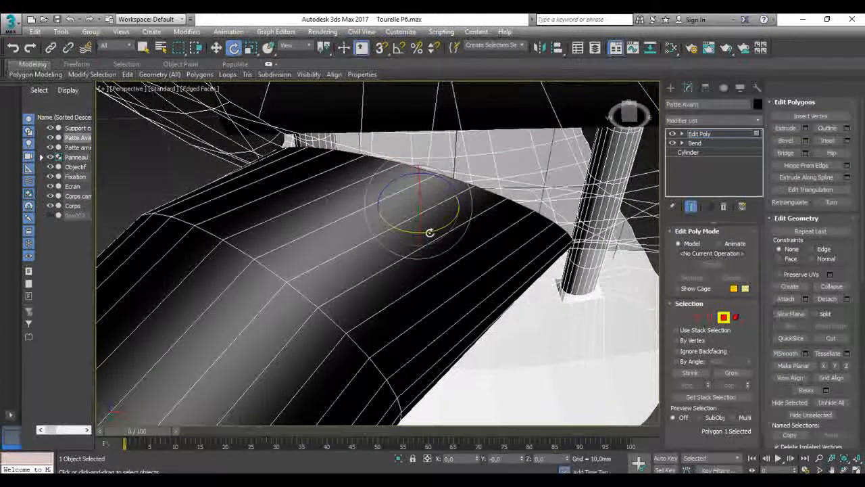
{"action": "left_click_drag", "start_coordinate": [429, 232], "coordinate": [431, 229]}
{"action": "middle_click_drag", "start_coordinate": [431, 229], "coordinate": [440, 344], "text": "alt"}
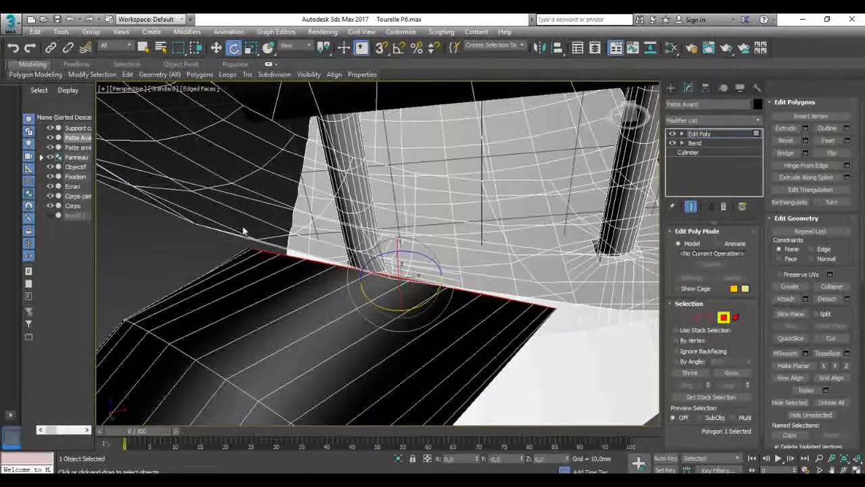
Raise the end cap slightly along Z and rotate it about 1.5 degrees around X to fit the shell.
{"action": "key", "text": "w"}
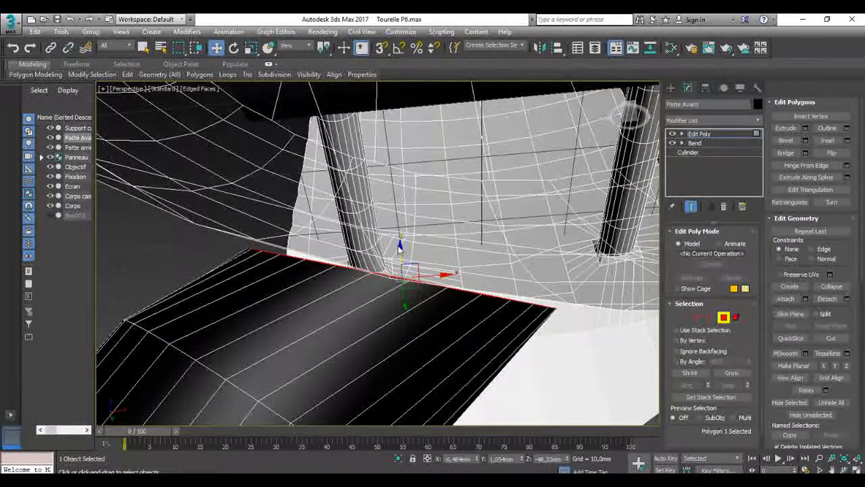
{"action": "left_click_drag", "start_coordinate": [399, 248], "coordinate": [401, 240]}
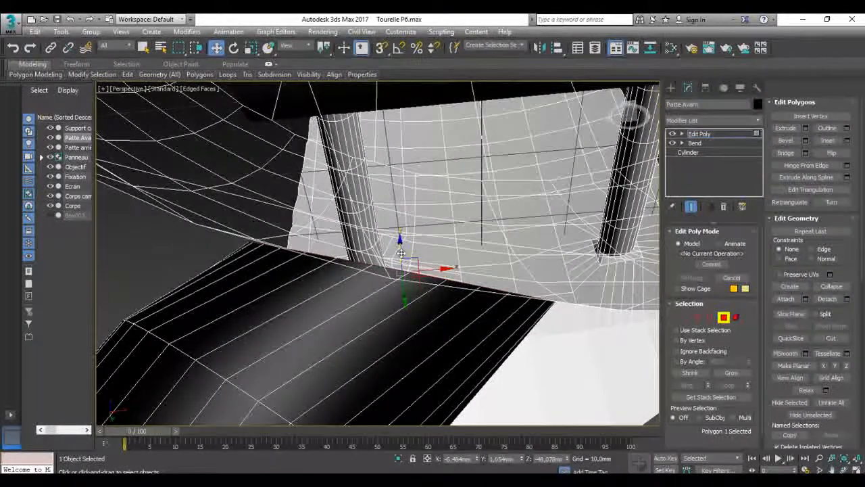
{"action": "middle_click_drag", "start_coordinate": [400, 304], "coordinate": [480, 356], "text": "alt"}
{"action": "key", "text": "e"}
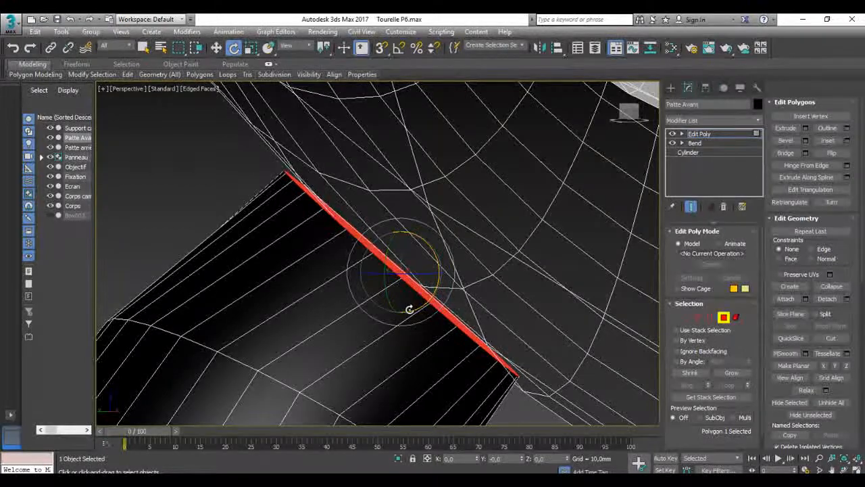
{"action": "middle_click_drag", "start_coordinate": [377, 305], "coordinate": [379, 307], "text": "alt"}
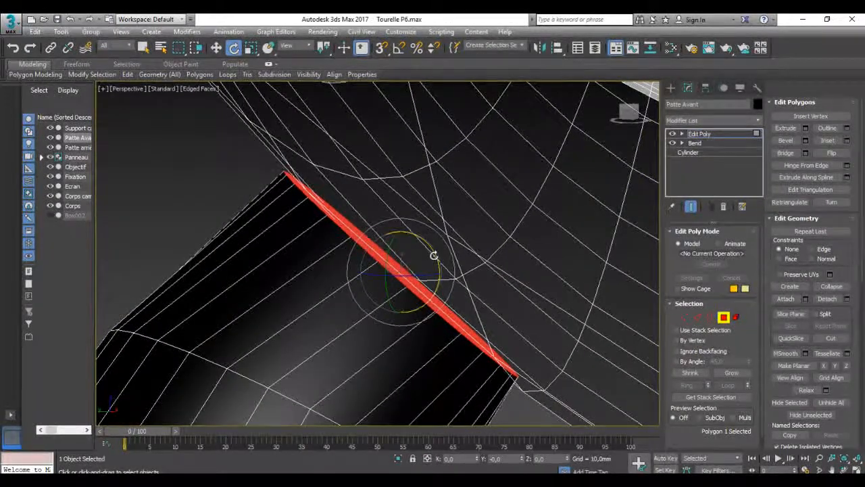
{"action": "left_click_drag", "start_coordinate": [434, 257], "coordinate": [434, 257]}
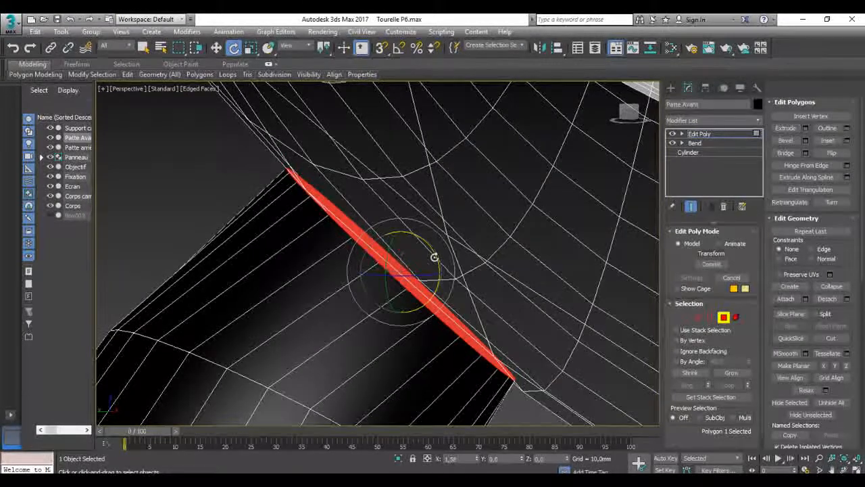
{"action": "middle_click_drag", "start_coordinate": [442, 300], "coordinate": [384, 300], "text": "alt"}
{"action": "scroll", "coordinate": [385, 299], "scroll_direction": "down", "scroll_amount": 4}
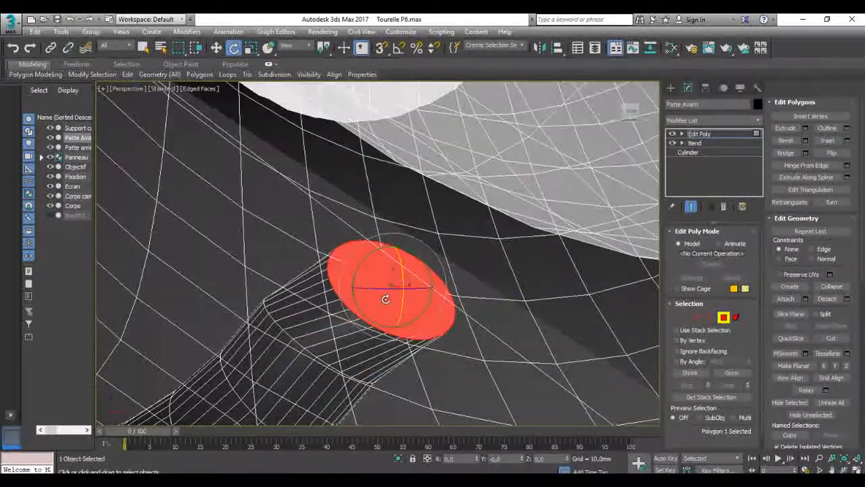
Inset the front leg's end cap polygon by about 1.434 mm.
{"action": "key", "text": "w"}
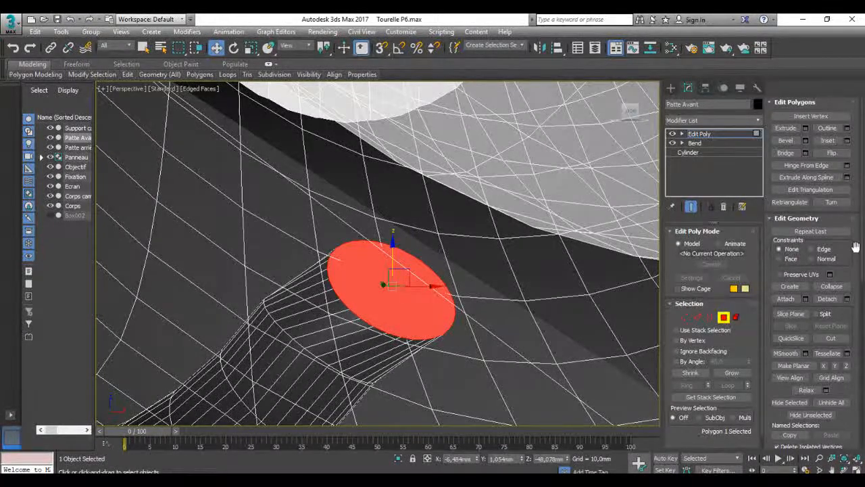
{"action": "left_click", "coordinate": [848, 141]}
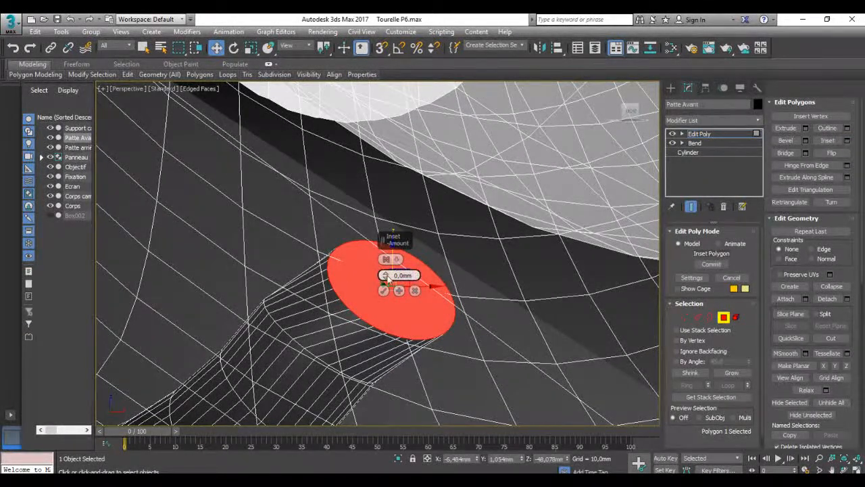
{"action": "left_click_drag", "start_coordinate": [386, 276], "coordinate": [384, 273]}
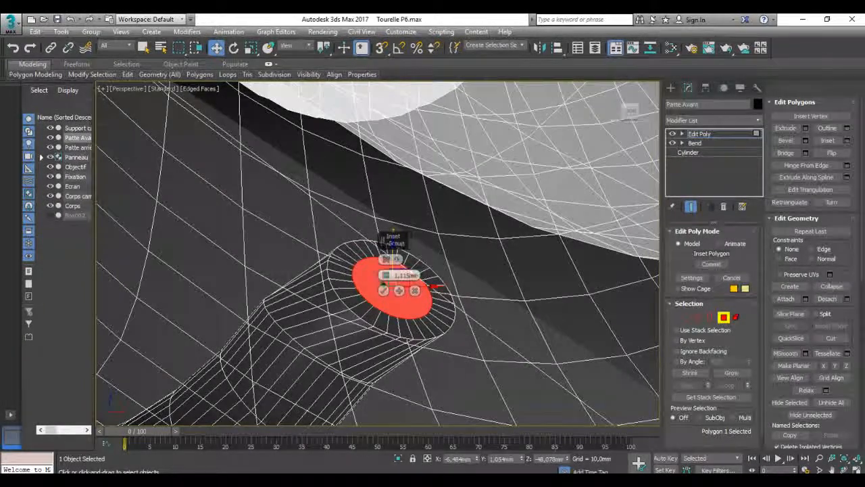
{"action": "mouse_move", "coordinate": [392, 315]}
{"action": "middle_mouse_down", "text": "alt"}
{"action": "mouse_move", "coordinate": [411, 290]}
{"action": "mouse_move", "coordinate": [423, 298]}
{"action": "mouse_move", "coordinate": [386, 325]}
{"action": "middle_mouse_up", "text": "alt"}
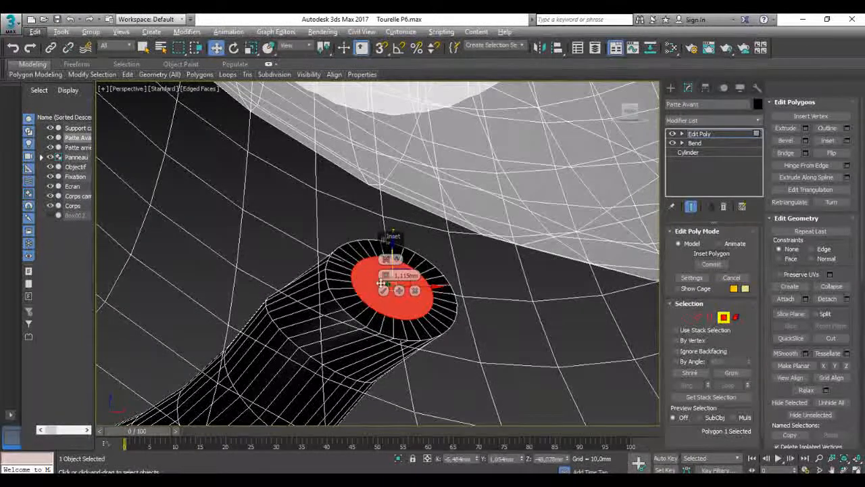
{"action": "left_click_drag", "start_coordinate": [386, 277], "coordinate": [385, 274]}
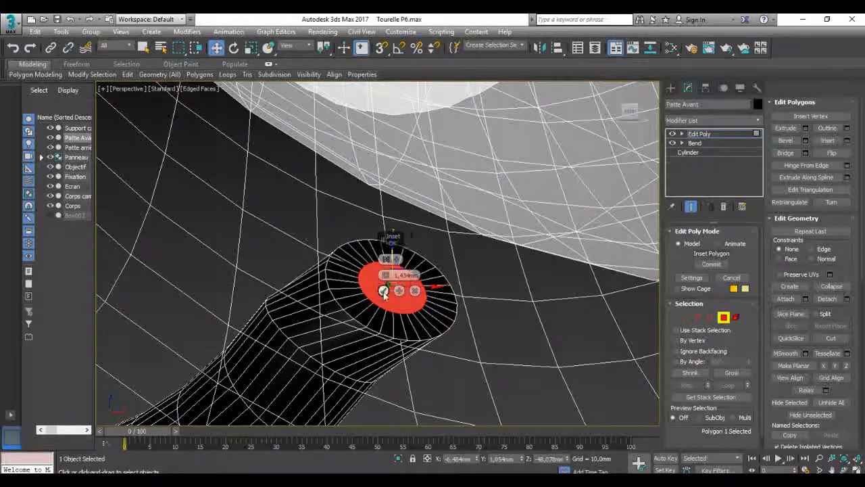
{"action": "left_click", "coordinate": [383, 290]}
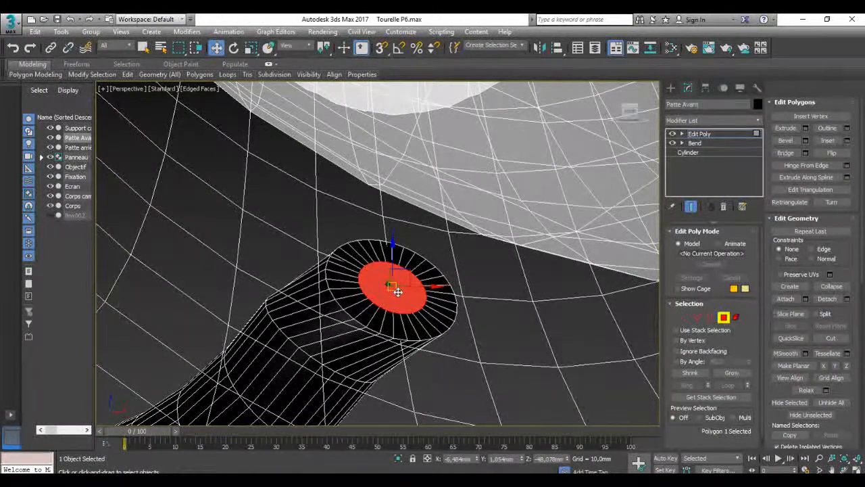
Start extruding the inset polygon towards the inside of the body with a height of 10 mm.
{"action": "left_click", "coordinate": [805, 128]}
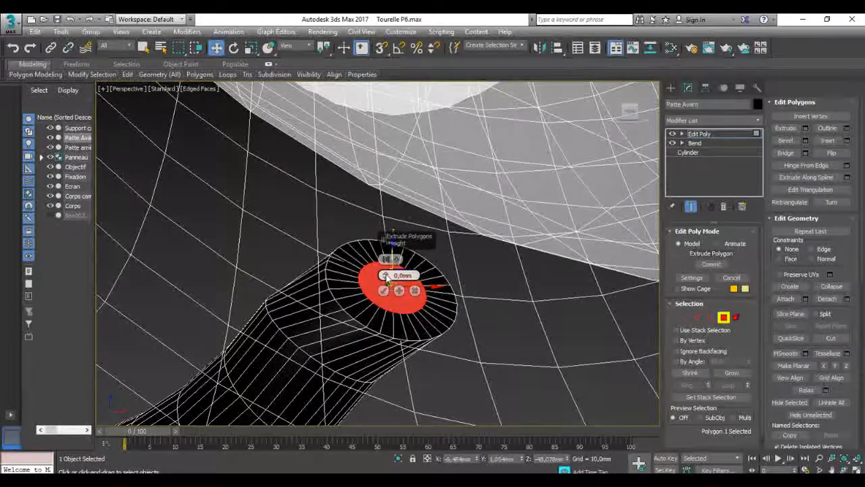
{"action": "left_click_drag", "start_coordinate": [386, 277], "coordinate": [385, 273]}
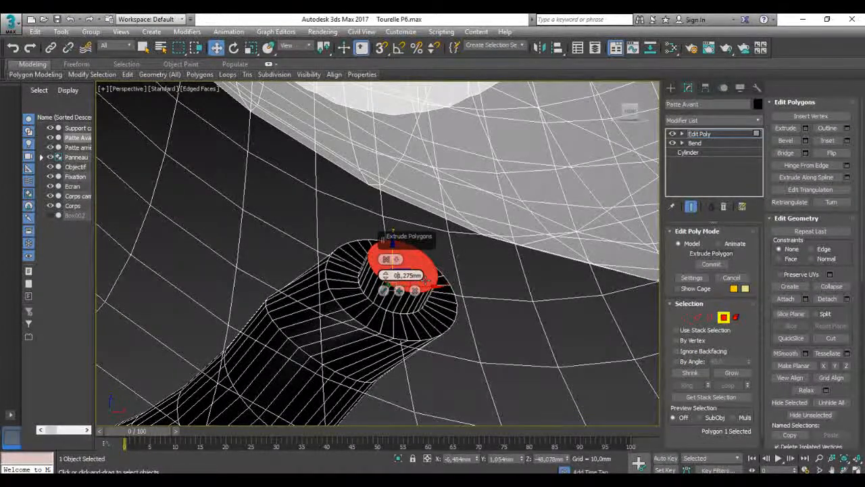
{"action": "key", "text": "Delete"}
{"action": "key", "text": "Delete"}
{"action": "key", "text": "Delete"}
{"action": "key", "text": "Delete"}
{"action": "key", "text": "Delete"}
{"action": "type", "text": "10"}
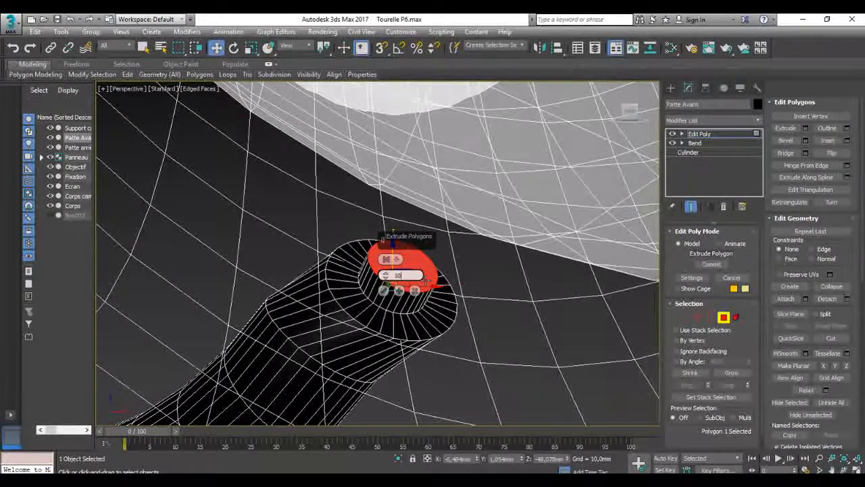
{"action": "key", "text": "Return"}
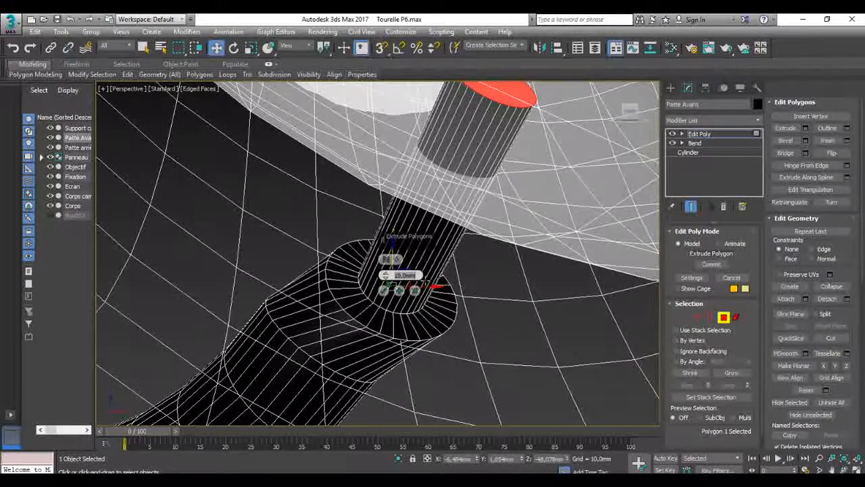
Set the extrusion height of the inner shaft to 6 mm and apply the extrusion.
{"action": "middle_click_drag", "start_coordinate": [428, 207], "coordinate": [410, 209], "text": "alt"}
{"action": "left_click_drag", "start_coordinate": [397, 276], "coordinate": [392, 279]}
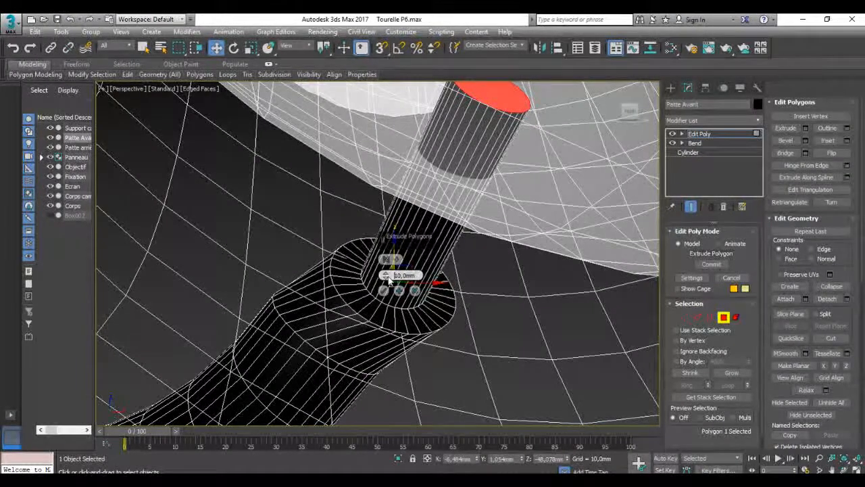
{"action": "key", "text": "Delete"}
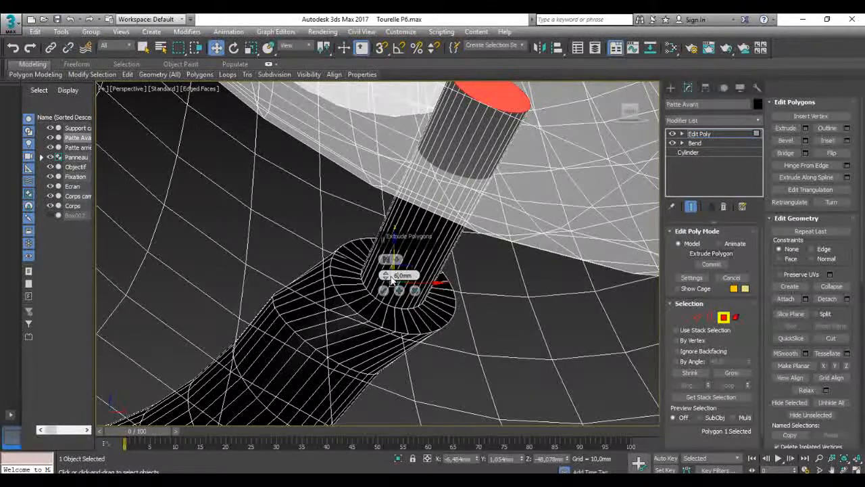
{"action": "type", "text": "6"}
{"action": "key", "text": "Return"}
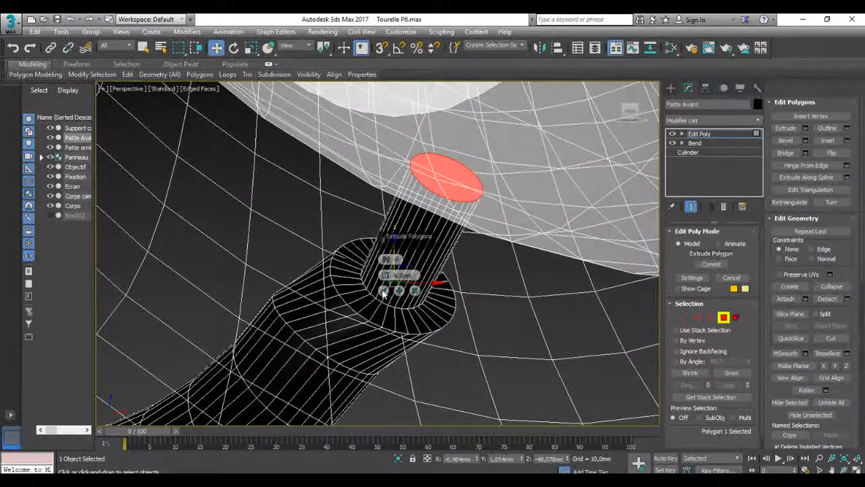
{"action": "left_click", "coordinate": [383, 292]}
Extrude the shaft's end polygon again by about 1.434 mm to add another segment.
{"action": "middle_click_drag", "start_coordinate": [417, 287], "coordinate": [433, 275], "text": "alt"}
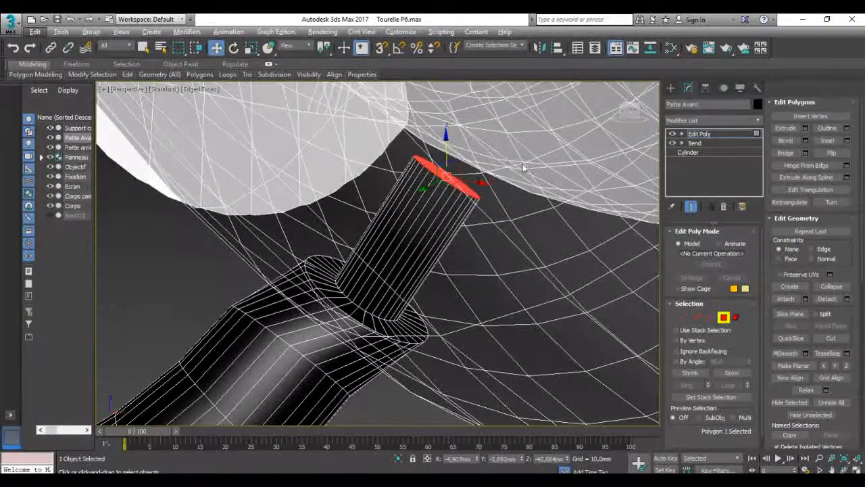
{"action": "left_click", "coordinate": [806, 130]}
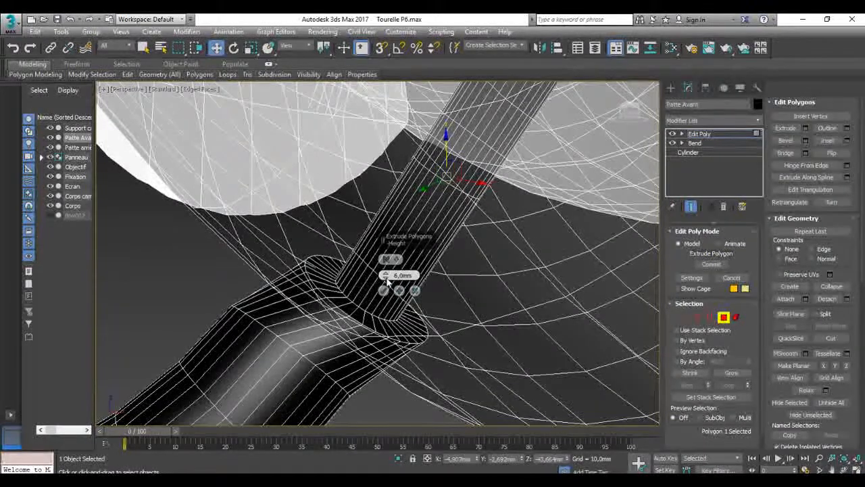
{"action": "left_click_drag", "start_coordinate": [387, 280], "coordinate": [384, 272]}
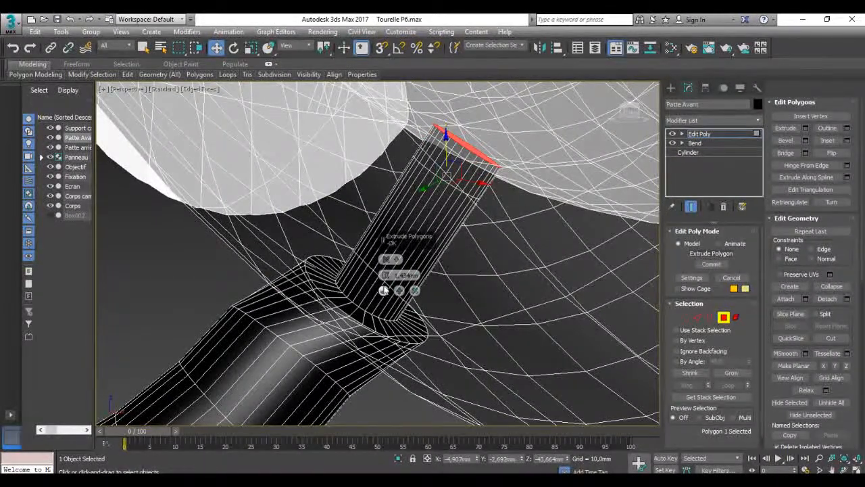
{"action": "left_click", "coordinate": [383, 291]}
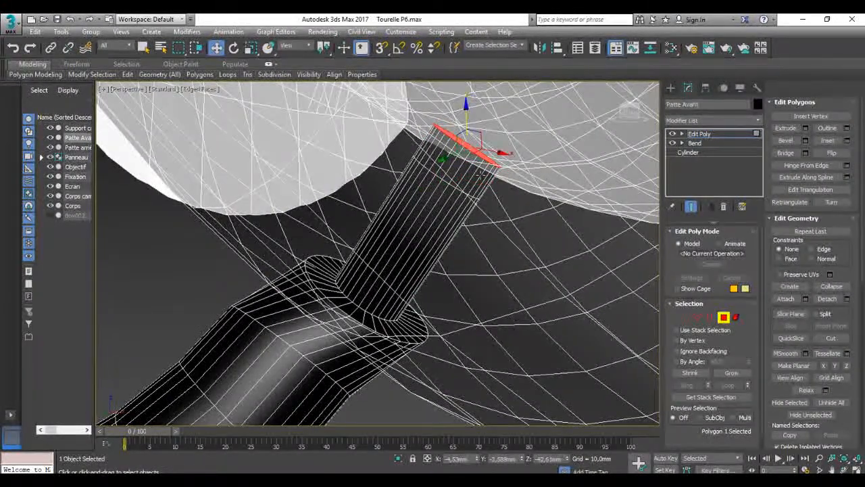
Rotate the shaft's end polygon about -5 degrees around Y and lower it slightly along Z.
{"action": "scroll", "coordinate": [481, 173], "scroll_direction": "up", "scroll_amount": 2}
{"action": "key", "text": "e"}
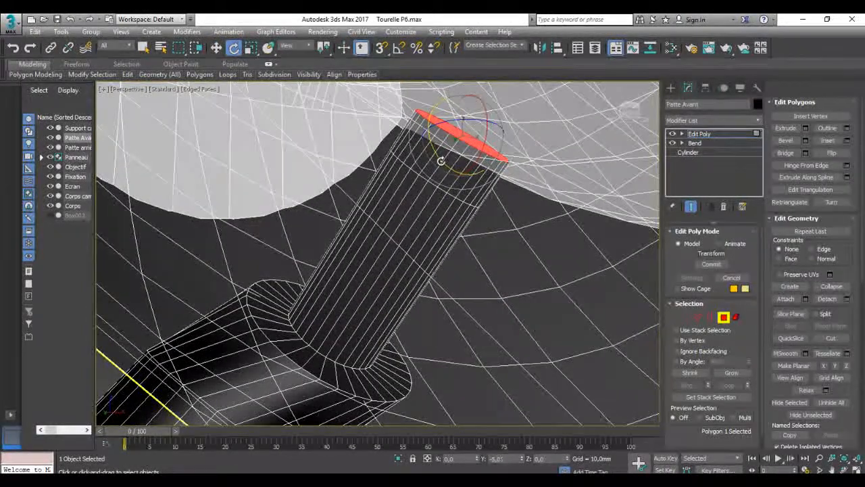
{"action": "middle_click_drag", "start_coordinate": [514, 188], "coordinate": [507, 200], "text": "alt"}
{"action": "key", "text": "F3"}
{"action": "middle_click_drag", "start_coordinate": [479, 216], "coordinate": [437, 187], "text": "alt"}
{"action": "key", "text": "w"}
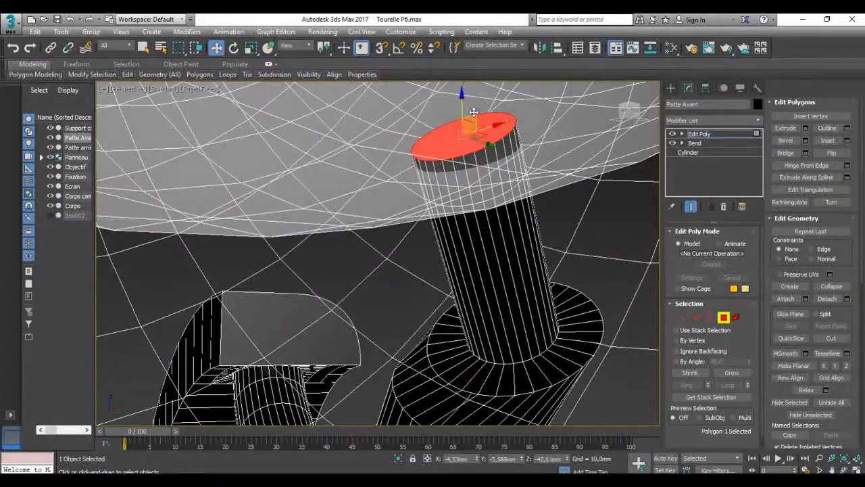
{"action": "left_click_drag", "start_coordinate": [460, 103], "coordinate": [461, 109]}
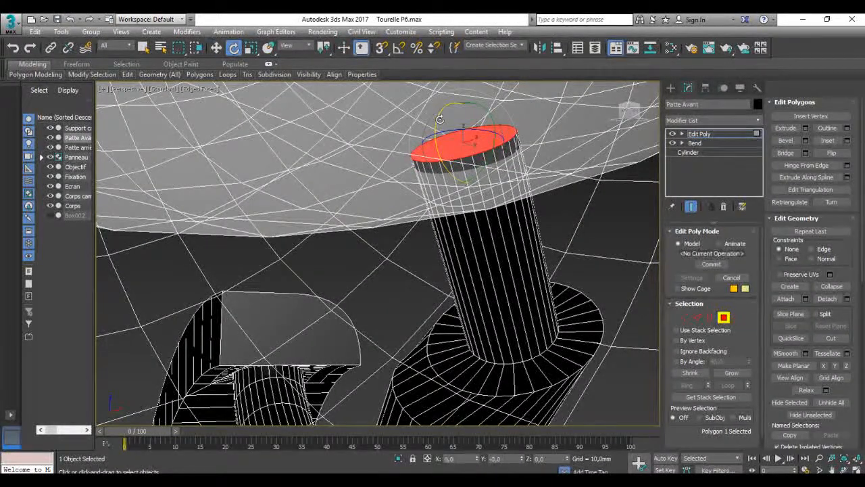
Shift the tilted end polygon slightly along X and lower it a little further along Z.
{"action": "key", "text": "w"}
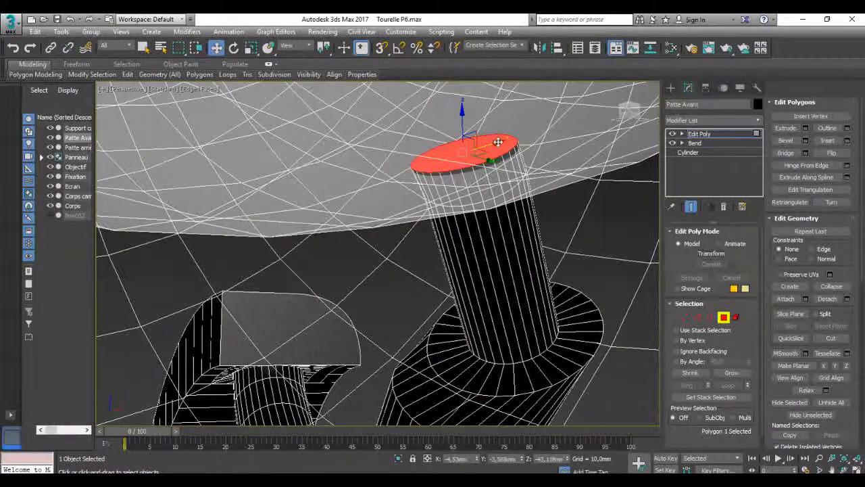
{"action": "left_click_drag", "start_coordinate": [498, 142], "coordinate": [499, 142]}
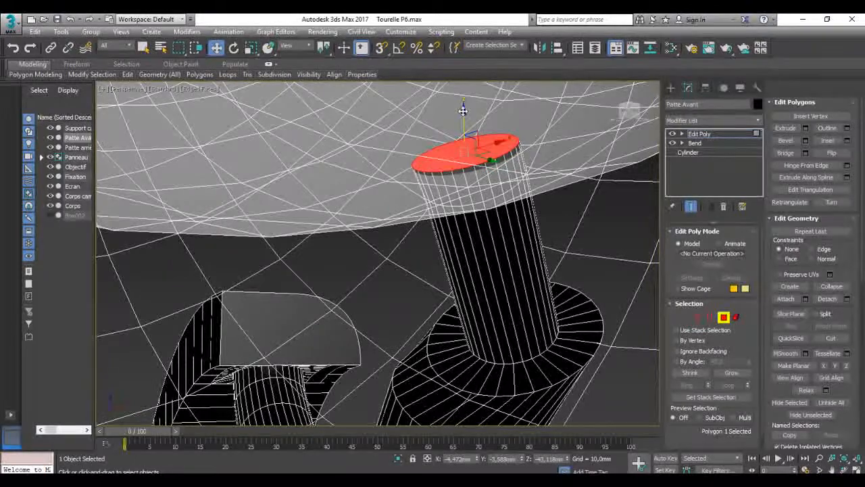
{"action": "left_click_drag", "start_coordinate": [463, 110], "coordinate": [464, 113]}
{"action": "middle_click_drag", "start_coordinate": [516, 203], "coordinate": [549, 183], "text": "alt"}
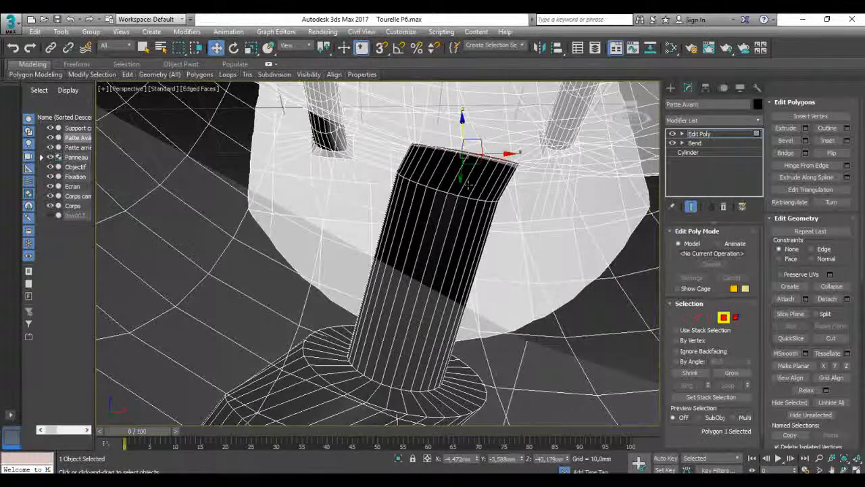
Undo the latest moves and rotation of the shaft's end polygon.
{"action": "key", "text": "ctrl+z"}
{"action": "key", "text": "ctrl+z"}
{"action": "key", "text": "ctrl+z"}
{"action": "key", "text": "ctrl+z"}
{"action": "key", "text": "ctrl+z"}
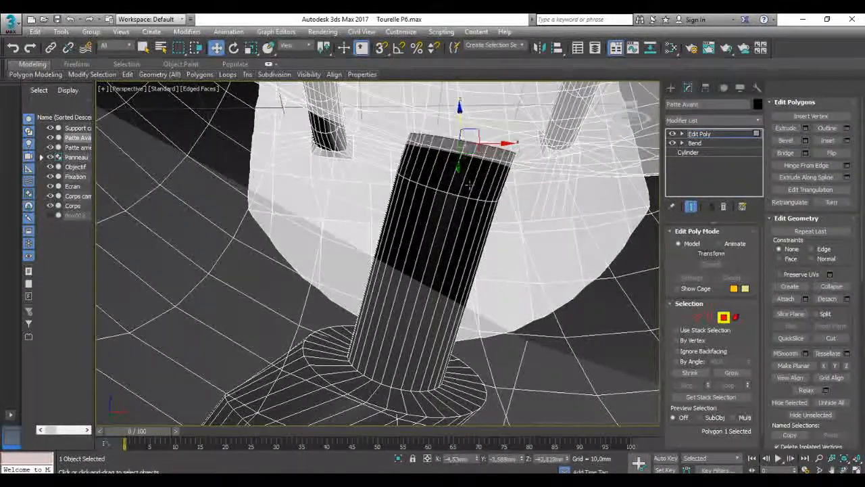
Undo the latest added extrusion at the end of the front leg's shaft.
{"action": "key", "text": "ctrl+z"}
{"action": "key", "text": "ctrl+z"}
{"action": "key", "text": "ctrl+z"}
{"action": "key", "text": "ctrl+z"}
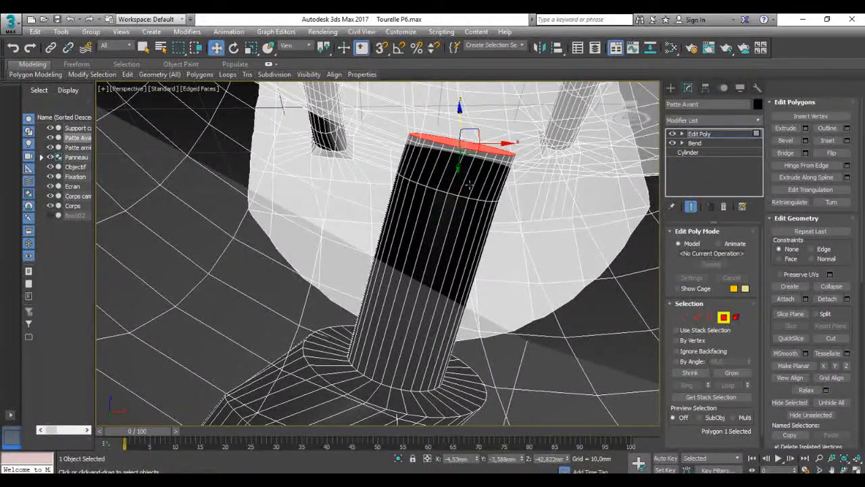
{"action": "key", "text": "ctrl+z"}
{"action": "key", "text": "ctrl+z"}
{"action": "key", "text": "ctrl+z"}
{"action": "key", "text": "ctrl+z"}
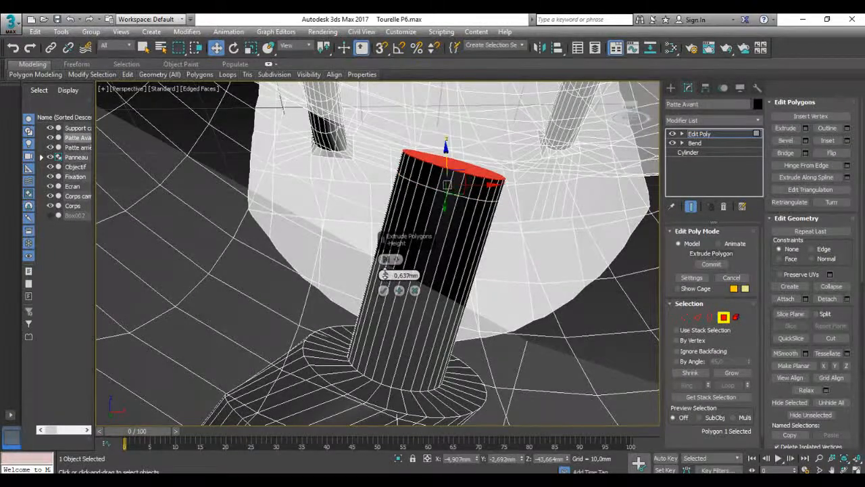
Extrude the front leg shaft's end polygon by about 1.115 mm and rotate the end slightly to follow the body's shell.
{"action": "middle_click_drag", "start_coordinate": [494, 215], "coordinate": [421, 249], "text": "alt"}
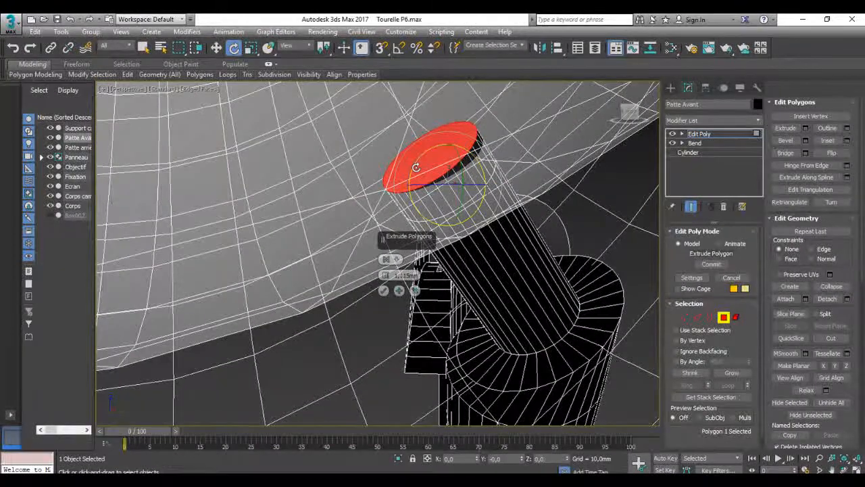
{"action": "left_click_drag", "start_coordinate": [415, 166], "coordinate": [421, 161]}
{"action": "middle_click_drag", "start_coordinate": [416, 203], "coordinate": [537, 207], "text": "alt"}
{"action": "scroll", "coordinate": [436, 162], "scroll_direction": "down", "scroll_amount": 1}
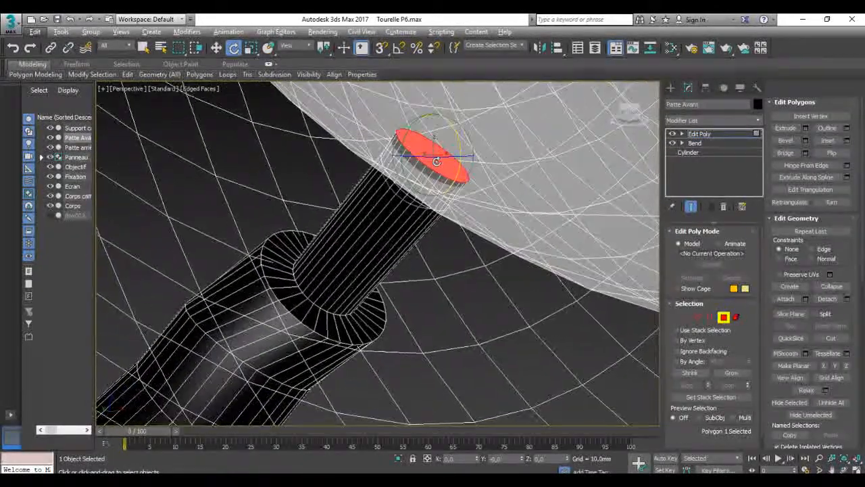
Select the rear leg (Patte arrière) and remove the edge loop close to its upper end, where it crosses the body shell.
{"action": "scroll", "coordinate": [310, 247], "scroll_direction": "down", "scroll_amount": 6}
{"action": "middle_click_drag", "start_coordinate": [311, 247], "coordinate": [256, 320], "text": "alt"}
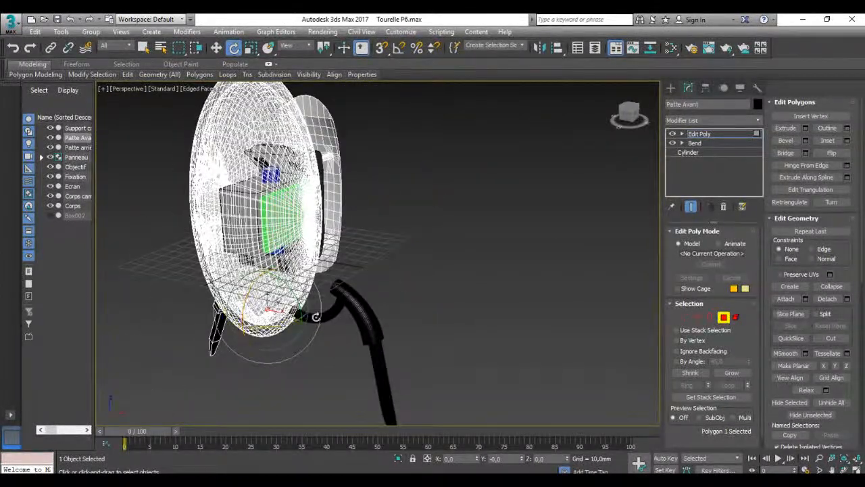
{"action": "left_click", "coordinate": [79, 147]}
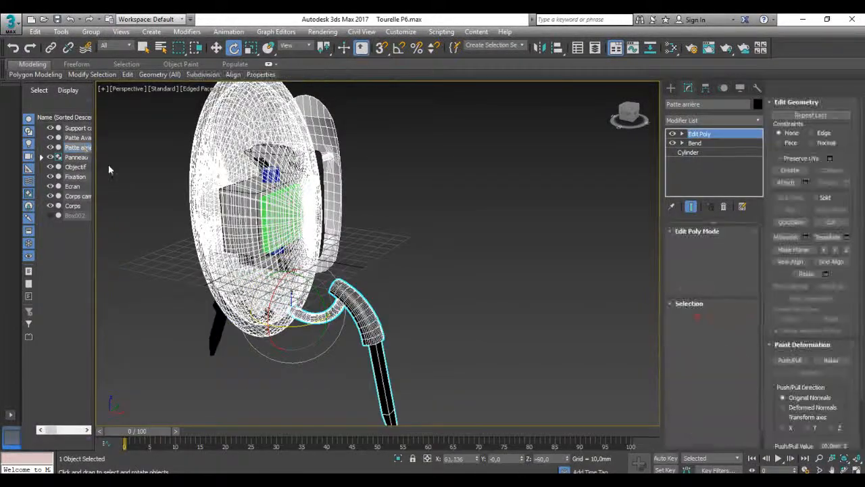
{"action": "key", "text": "z"}
{"action": "scroll", "coordinate": [313, 327], "scroll_direction": "up", "scroll_amount": 4}
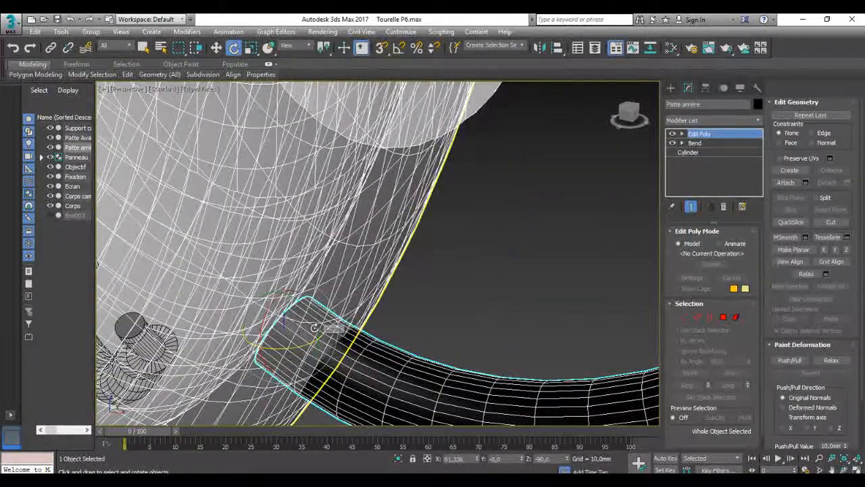
{"action": "mouse_move", "coordinate": [324, 338]}
{"action": "middle_mouse_down", "text": "alt"}
{"action": "mouse_move", "coordinate": [331, 350]}
{"action": "mouse_move", "coordinate": [318, 352]}
{"action": "middle_mouse_up", "text": "alt"}
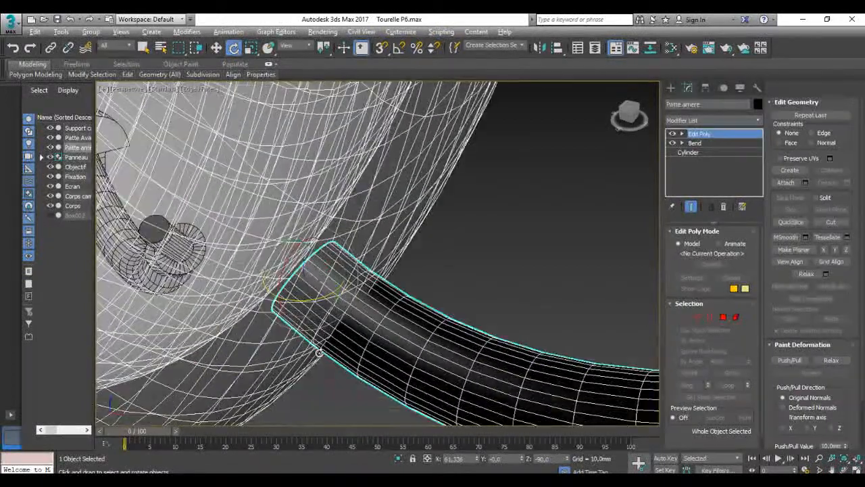
{"action": "left_click", "coordinate": [700, 317]}
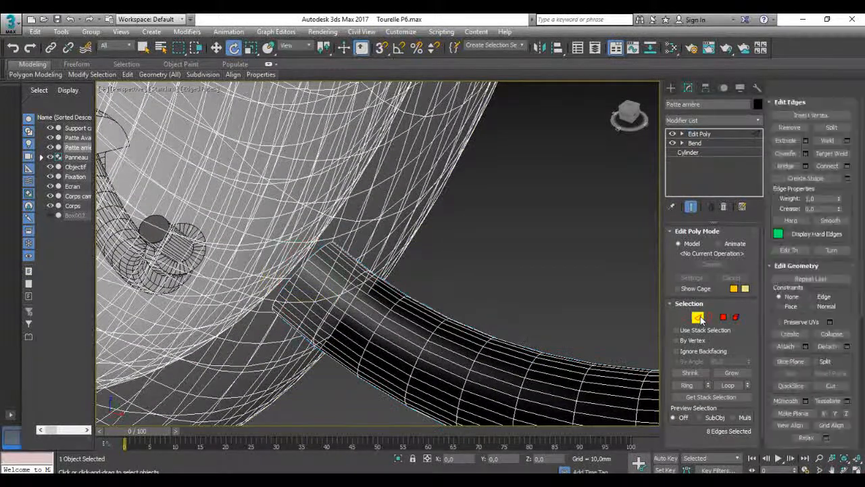
{"action": "scroll", "coordinate": [321, 331], "scroll_direction": "up", "scroll_amount": 5}
{"action": "scroll", "coordinate": [320, 331], "scroll_direction": "down", "scroll_amount": 3}
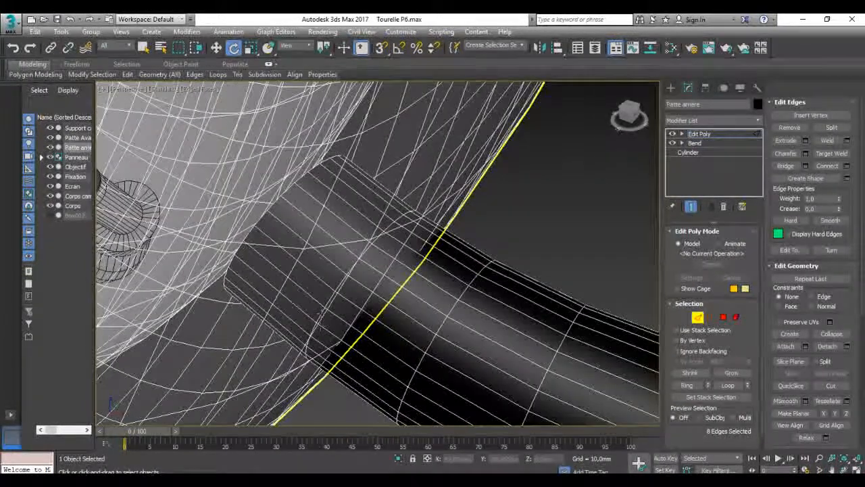
{"action": "left_click", "coordinate": [322, 315]}
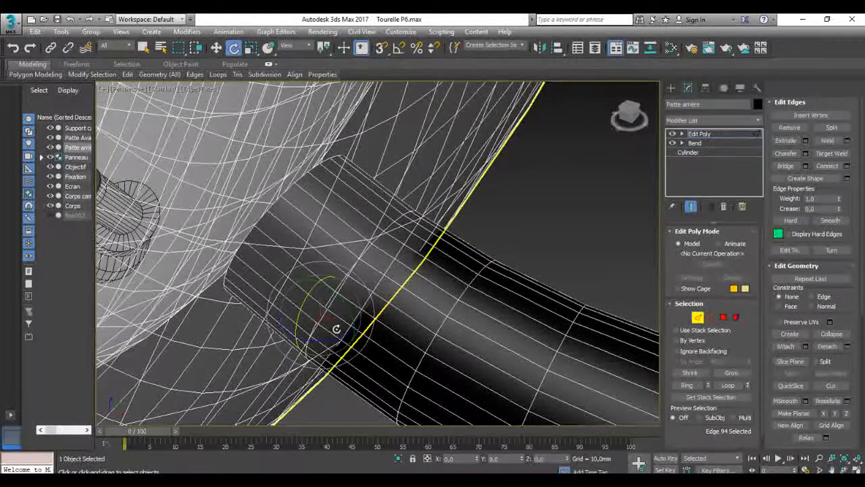
{"action": "key", "text": "w"}
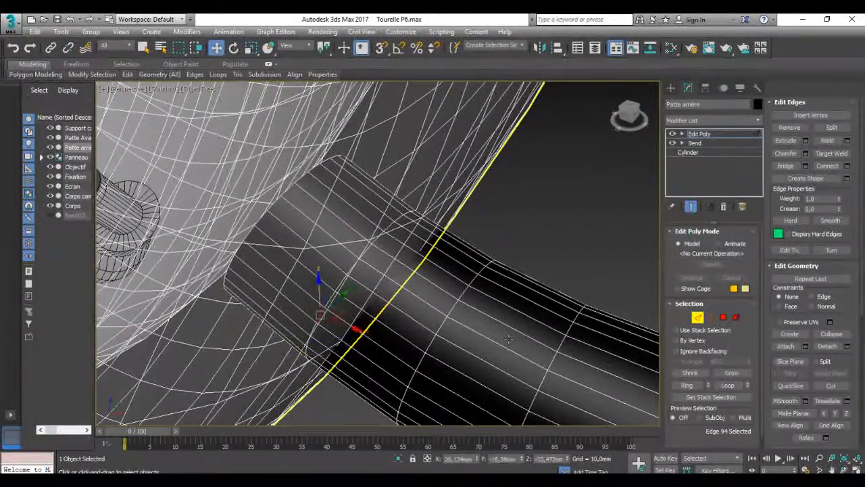
{"action": "left_click", "coordinate": [730, 385]}
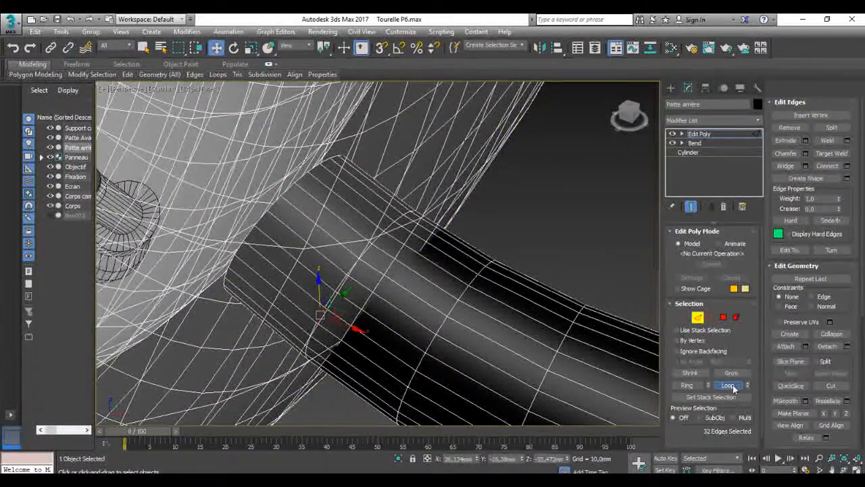
{"action": "left_click", "coordinate": [789, 127]}
Move the rear leg's end cap polygon back along X and down along Z to about -34.709 mm, against the body's outer shell.
{"action": "left_click", "coordinate": [723, 318]}
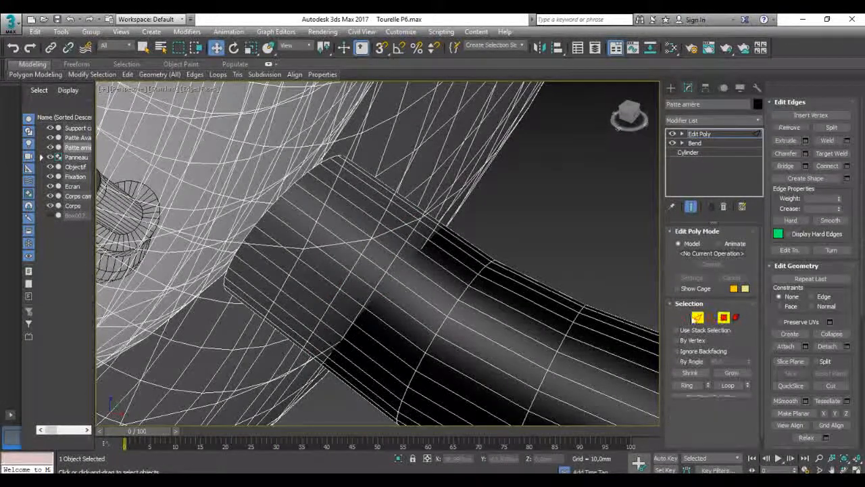
{"action": "scroll", "coordinate": [399, 272], "scroll_direction": "up", "scroll_amount": 5}
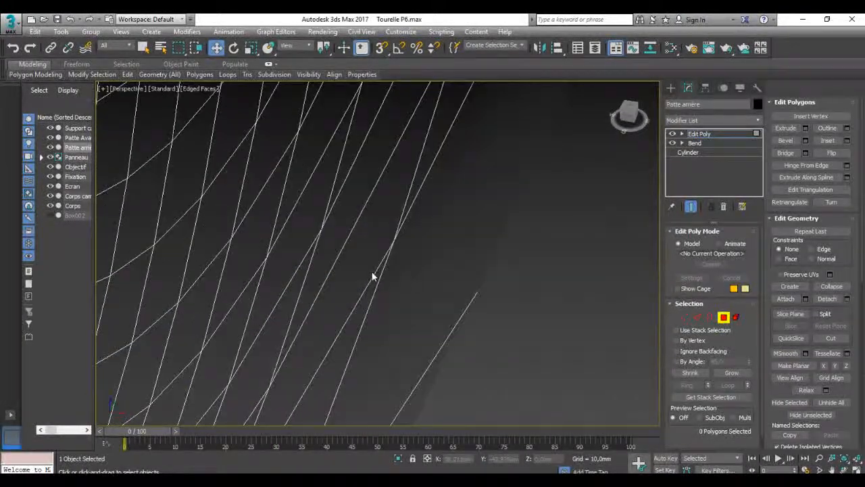
{"action": "scroll", "coordinate": [372, 276], "scroll_direction": "down", "scroll_amount": 8}
{"action": "scroll", "coordinate": [423, 289], "scroll_direction": "down", "scroll_amount": 2}
{"action": "middle_click_drag", "start_coordinate": [422, 289], "coordinate": [435, 275], "text": "alt"}
{"action": "scroll", "coordinate": [434, 277], "scroll_direction": "up", "scroll_amount": 5}
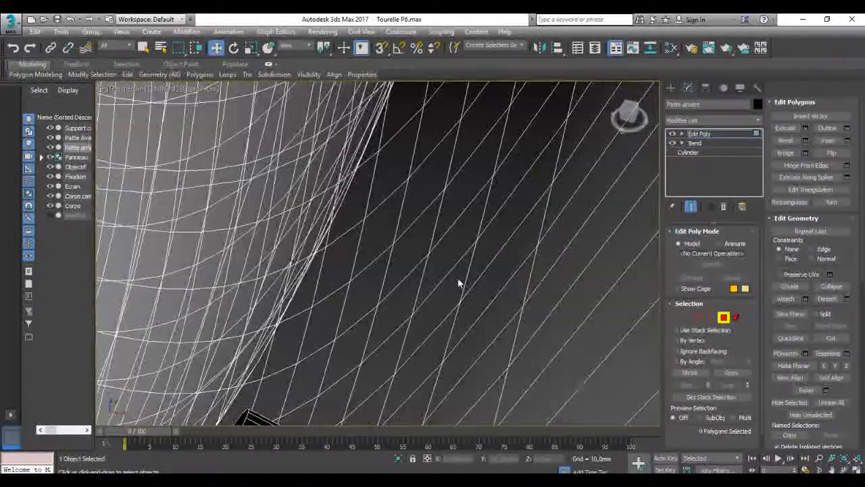
{"action": "scroll", "coordinate": [263, 409], "scroll_direction": "up", "scroll_amount": 1}
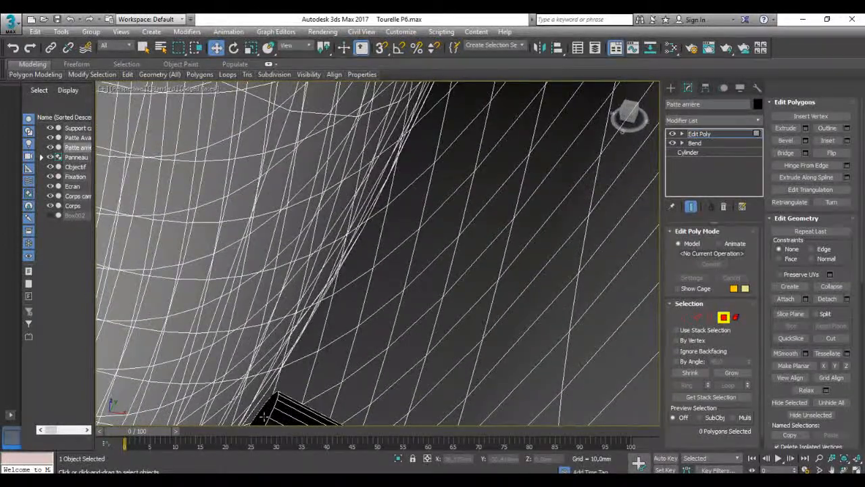
{"action": "left_click", "coordinate": [265, 416]}
{"action": "middle_click_drag", "start_coordinate": [269, 416], "coordinate": [377, 276], "text": "alt"}
{"action": "scroll", "coordinate": [353, 274], "scroll_direction": "down", "scroll_amount": 2}
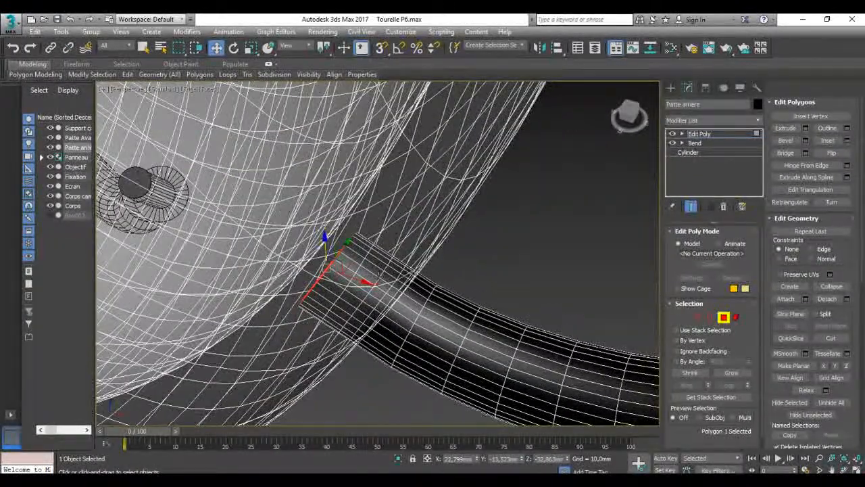
{"action": "left_click_drag", "start_coordinate": [362, 280], "coordinate": [389, 298]}
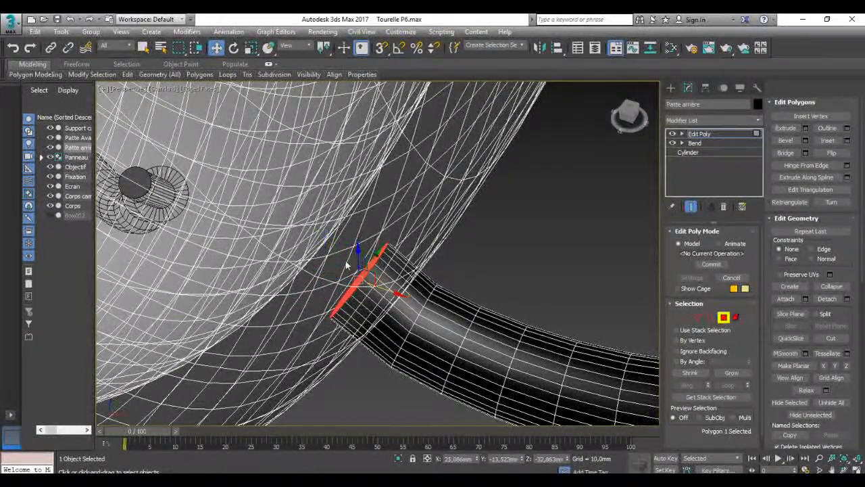
{"action": "left_click_drag", "start_coordinate": [360, 259], "coordinate": [360, 269]}
{"action": "left_click_drag", "start_coordinate": [388, 301], "coordinate": [404, 308]}
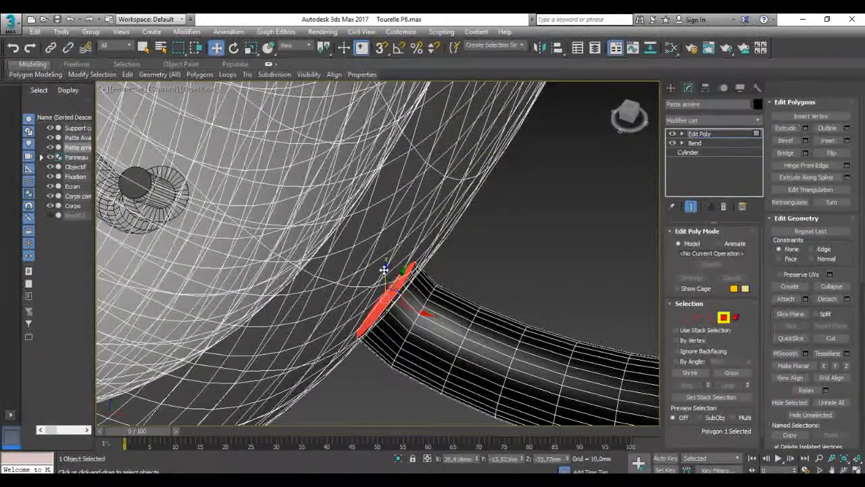
{"action": "left_click_drag", "start_coordinate": [383, 270], "coordinate": [388, 292]}
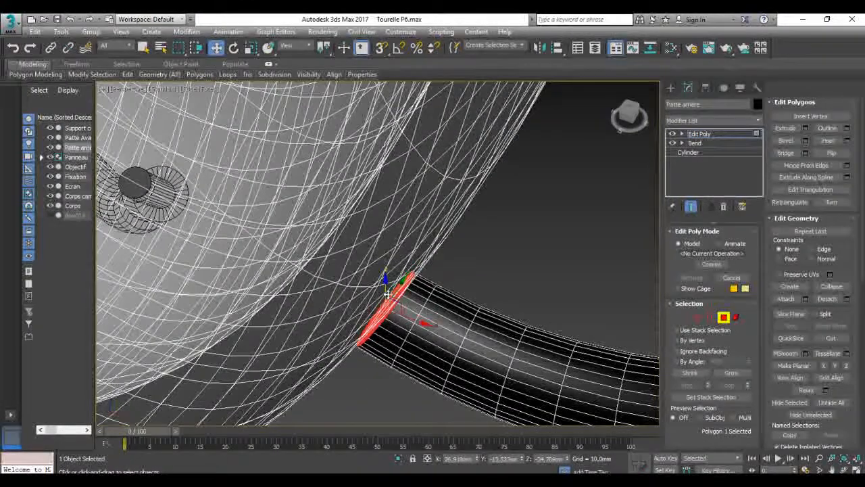
Nudge the rear leg's end cap to about X 26.486 mm and rotate it about 0.77 degrees around Y.
{"action": "middle_click_drag", "start_coordinate": [377, 365], "coordinate": [397, 305], "text": "alt"}
{"action": "scroll", "coordinate": [388, 330], "scroll_direction": "up", "scroll_amount": 3}
{"action": "left_click_drag", "start_coordinate": [423, 277], "coordinate": [405, 278]}
{"action": "key", "text": "e"}
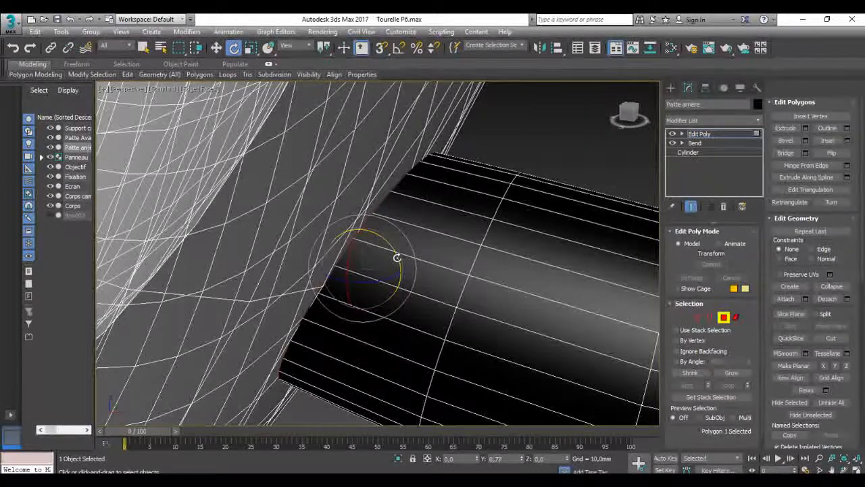
Inset the rear leg's end cap polygon by about 1.275 mm.
{"action": "middle_click_drag", "start_coordinate": [397, 258], "coordinate": [277, 309], "text": "alt"}
{"action": "key", "text": "w"}
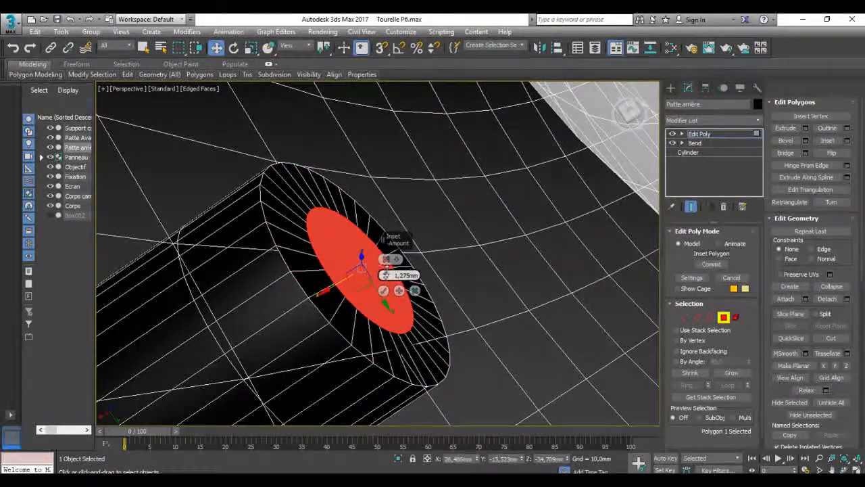
{"action": "left_click", "coordinate": [383, 290]}
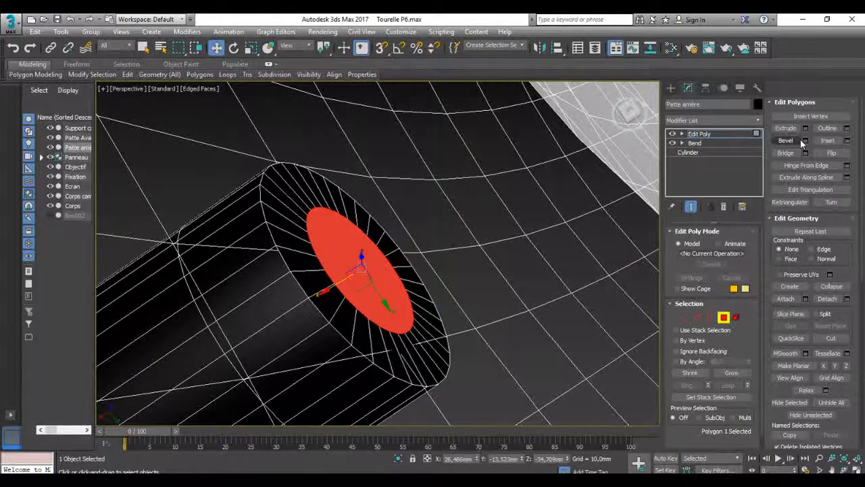
Extrude the rear leg's inset polygon by about 5.576 mm to form a narrower shaft into the body.
{"action": "scroll", "coordinate": [488, 279], "scroll_direction": "down", "scroll_amount": 5}
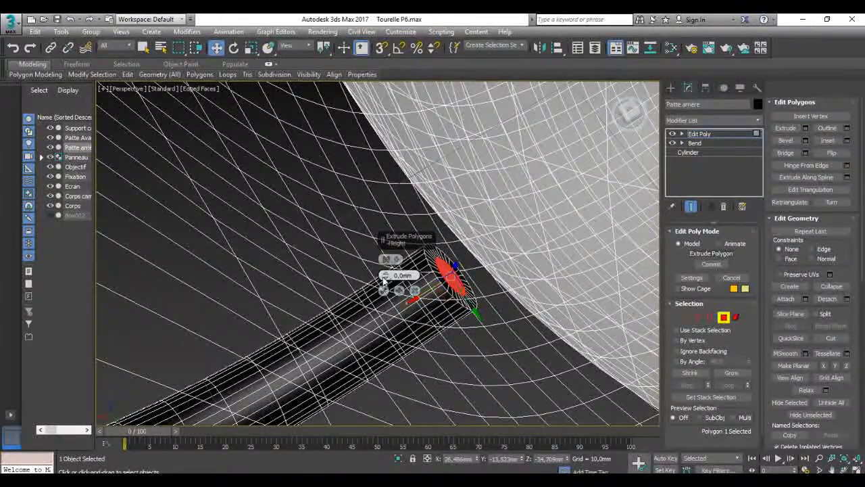
{"action": "left_click_drag", "start_coordinate": [384, 277], "coordinate": [388, 263]}
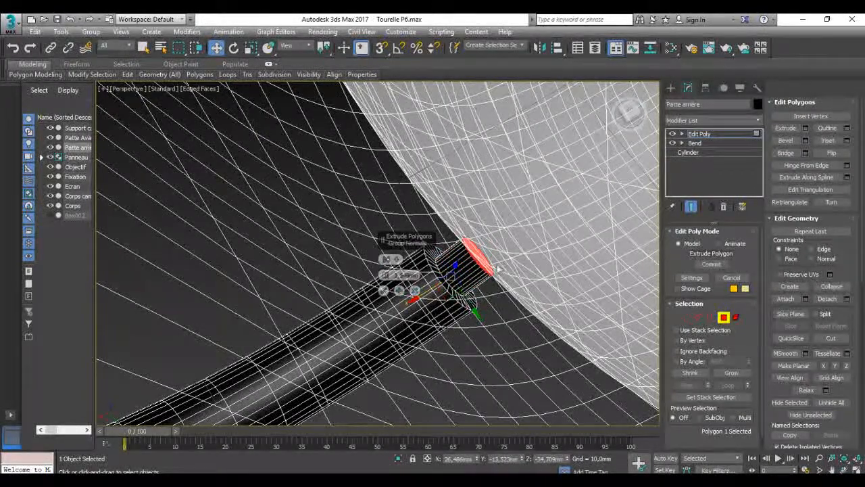
{"action": "scroll", "coordinate": [476, 264], "scroll_direction": "up", "scroll_amount": 10}
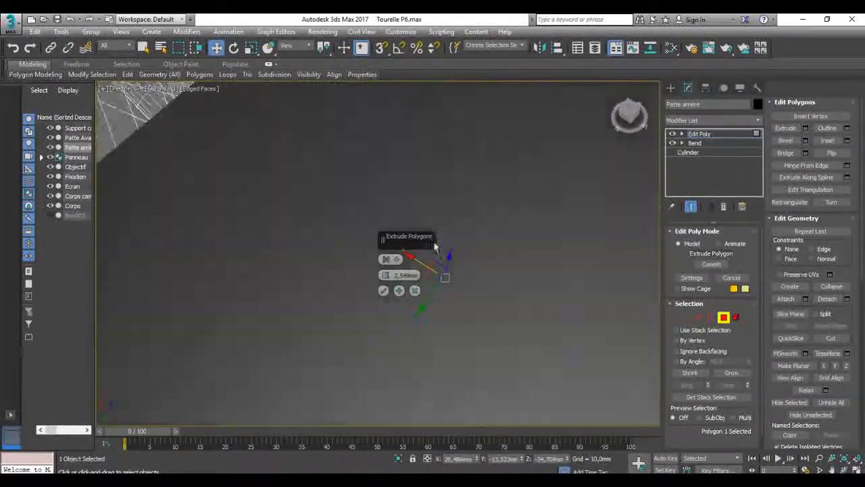
{"action": "middle_click_drag", "start_coordinate": [435, 246], "coordinate": [439, 265], "text": "alt"}
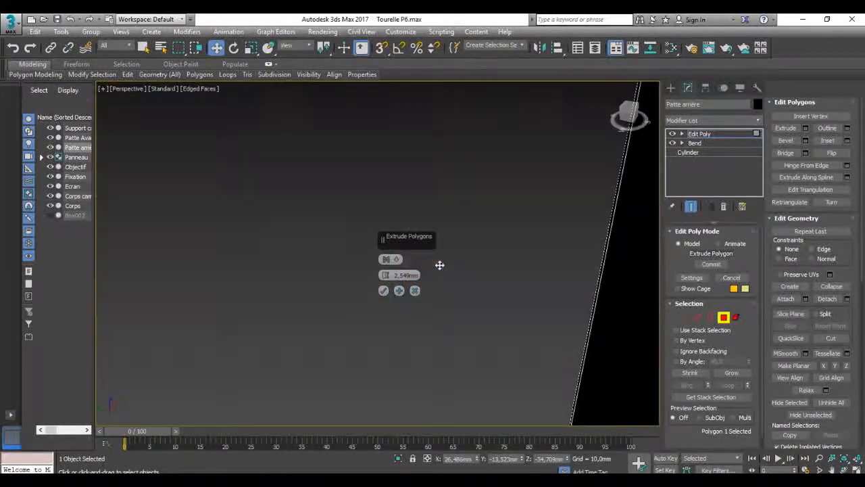
{"action": "scroll", "coordinate": [440, 265], "scroll_direction": "down", "scroll_amount": 4}
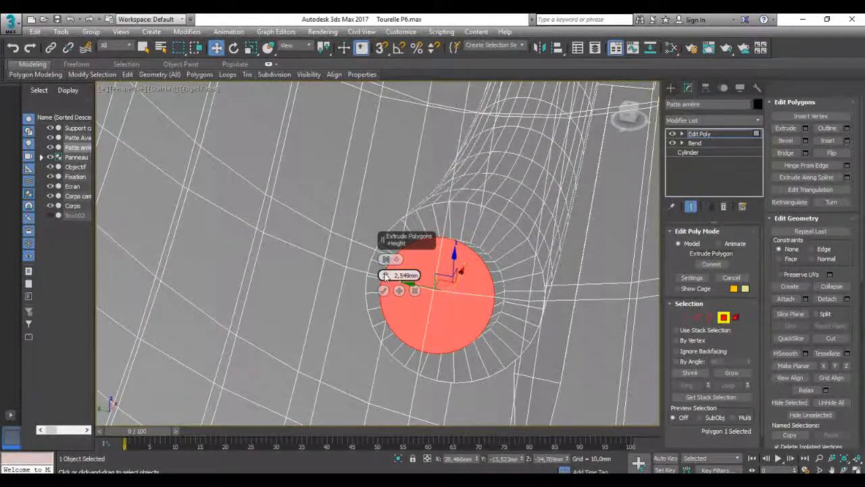
{"action": "left_click_drag", "start_coordinate": [384, 276], "coordinate": [386, 261]}
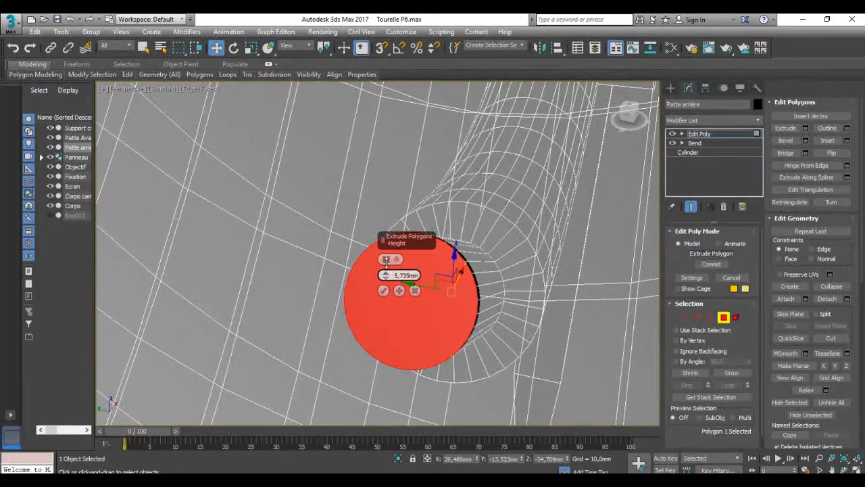
{"action": "middle_click_drag", "start_coordinate": [450, 308], "coordinate": [427, 268], "text": "alt"}
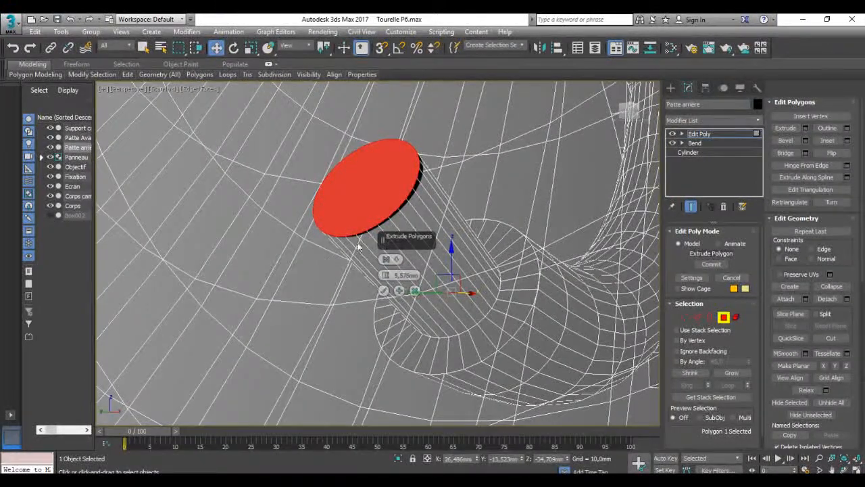
{"action": "left_click", "coordinate": [383, 291]}
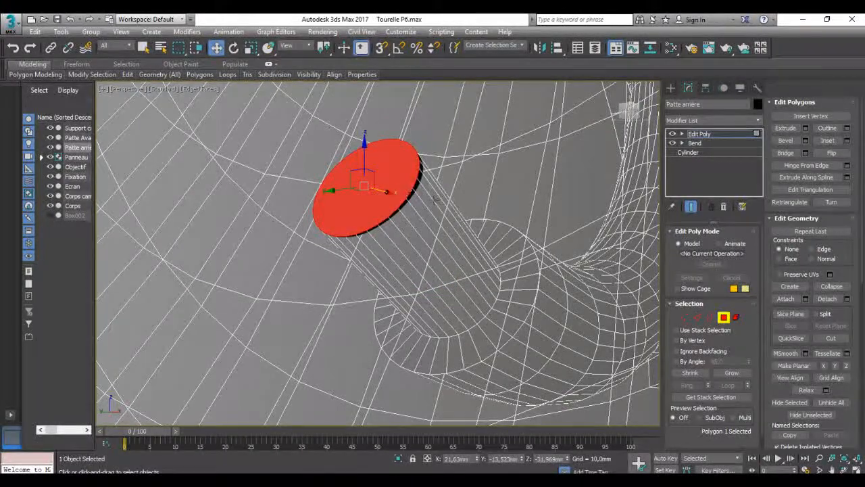
Rotate the rear shaft's end polygon about 4.27 degrees around Y to align it with the inner body surface.
{"action": "scroll", "coordinate": [435, 200], "scroll_direction": "up", "scroll_amount": 3}
{"action": "key", "text": "e"}
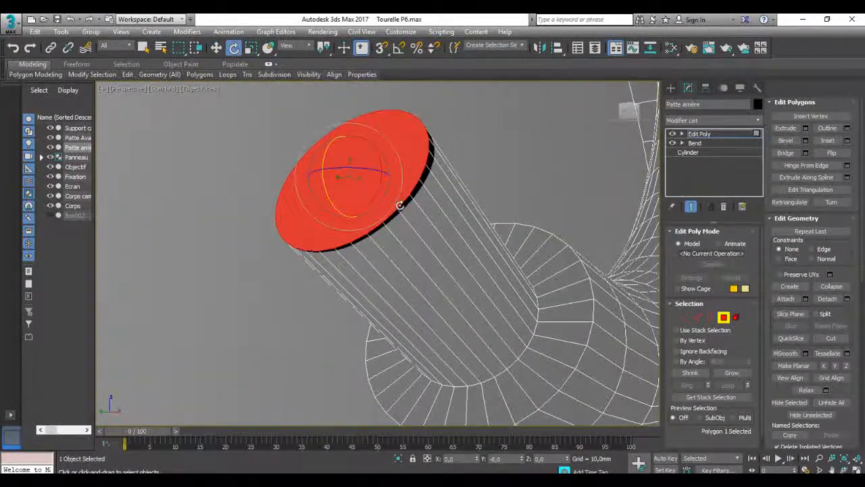
{"action": "left_click_drag", "start_coordinate": [325, 155], "coordinate": [327, 150]}
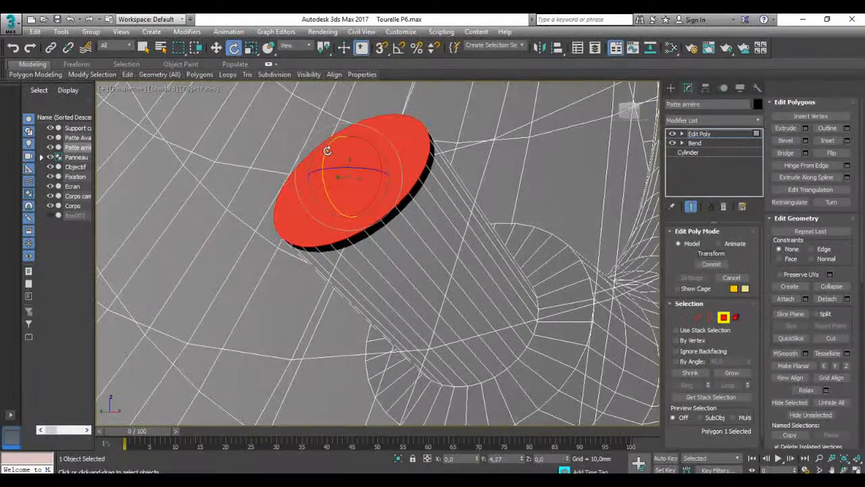
{"action": "middle_click_drag", "start_coordinate": [380, 193], "coordinate": [370, 302], "text": "alt"}
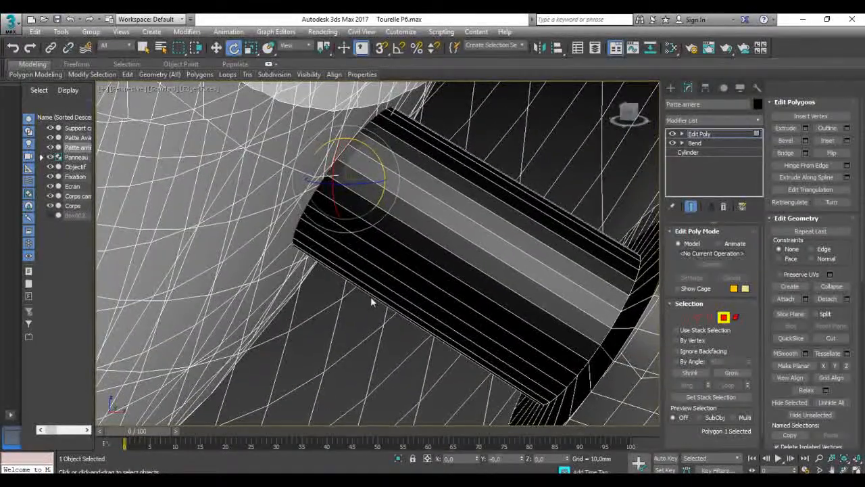
Deselect the rear leg's polygon and inspect the leg attachments and inner parts, temporarily hiding the Corps body.
{"action": "scroll", "coordinate": [352, 311], "scroll_direction": "down", "scroll_amount": 8}
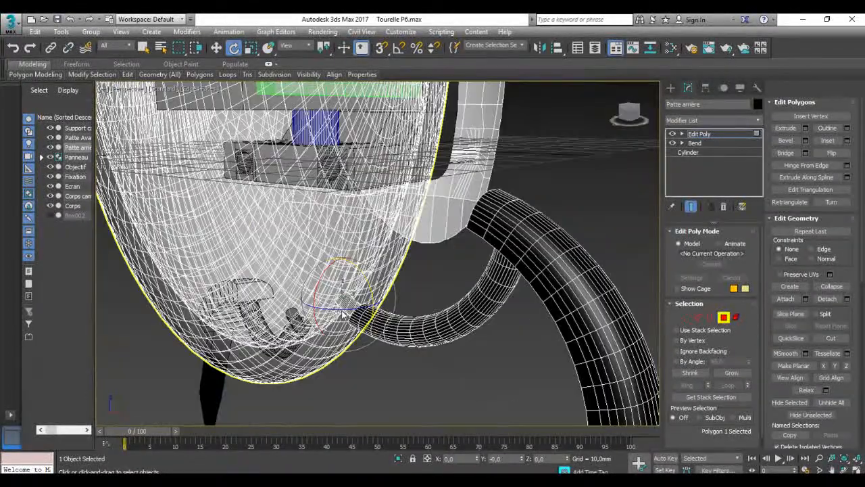
{"action": "scroll", "coordinate": [343, 314], "scroll_direction": "down", "scroll_amount": 5}
{"action": "middle_click_drag", "start_coordinate": [365, 304], "coordinate": [460, 281], "text": "alt"}
{"action": "middle_click_drag", "start_coordinate": [421, 340], "coordinate": [444, 315], "text": "alt"}
{"action": "key", "text": "w"}
{"action": "left_click", "coordinate": [445, 315]}
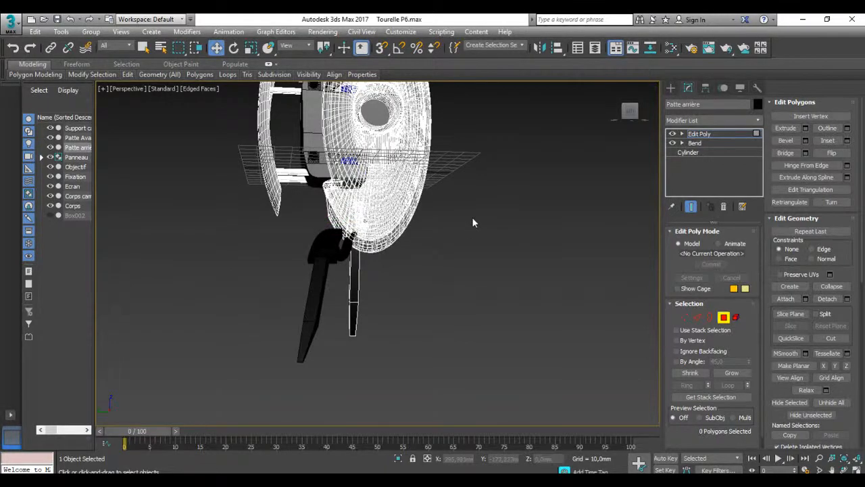
{"action": "middle_click_drag", "start_coordinate": [472, 218], "coordinate": [458, 242], "text": "alt"}
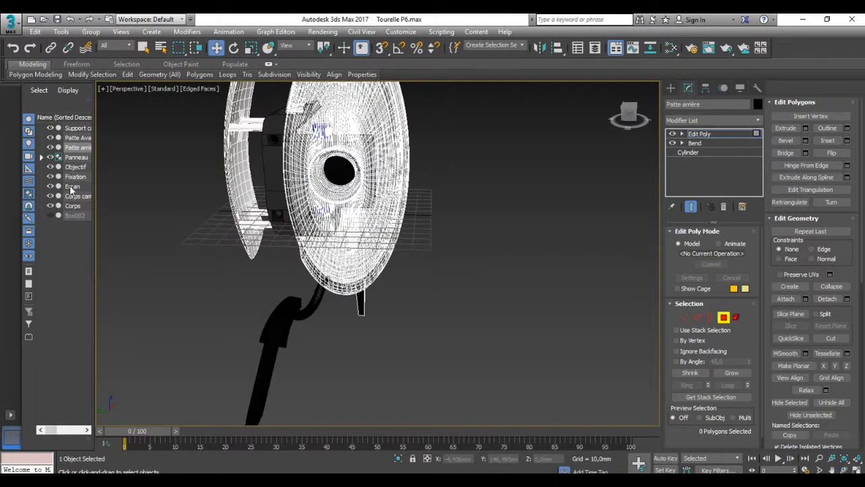
{"action": "left_click", "coordinate": [50, 205]}
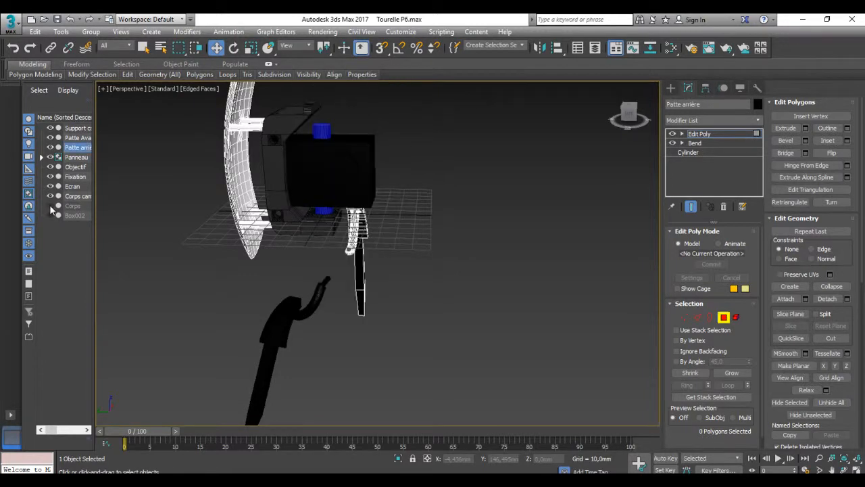
{"action": "middle_click_drag", "start_coordinate": [429, 204], "coordinate": [247, 202], "text": "alt"}
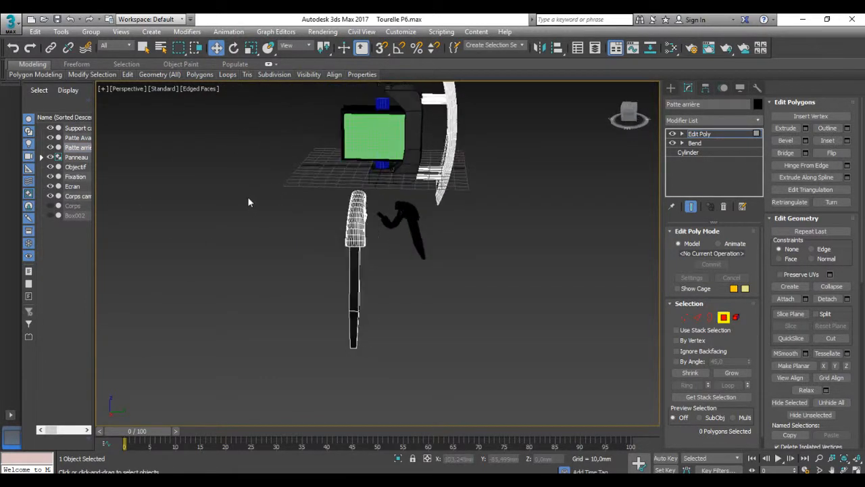
{"action": "left_click", "coordinate": [51, 205]}
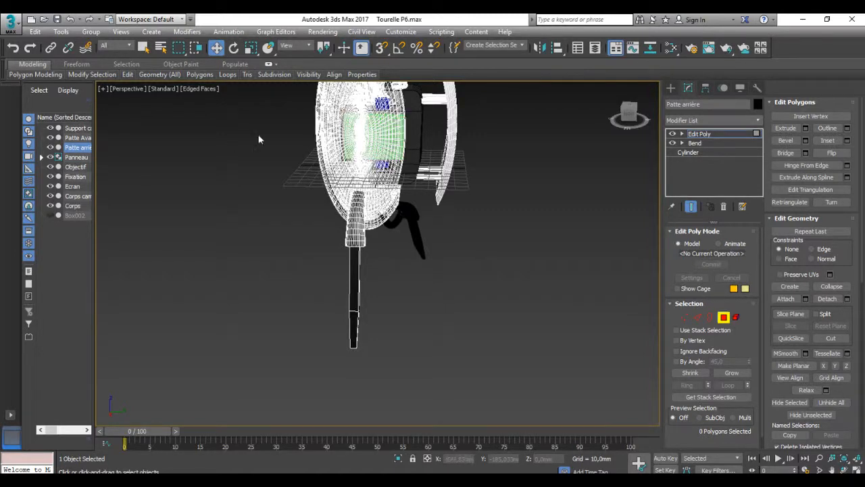
Center the Corps body sideways by setting its Y position to 0 mm.
{"action": "scroll", "coordinate": [362, 145], "scroll_direction": "up", "scroll_amount": 4}
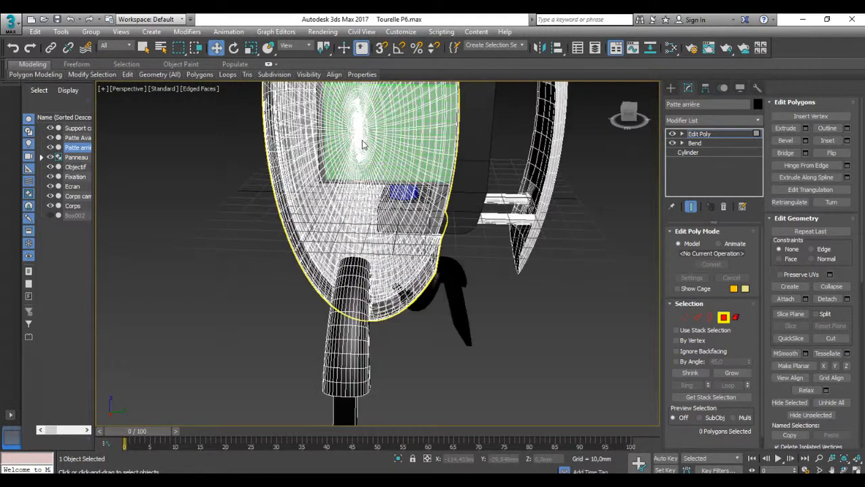
{"action": "middle_click_drag", "start_coordinate": [394, 133], "coordinate": [385, 215]}
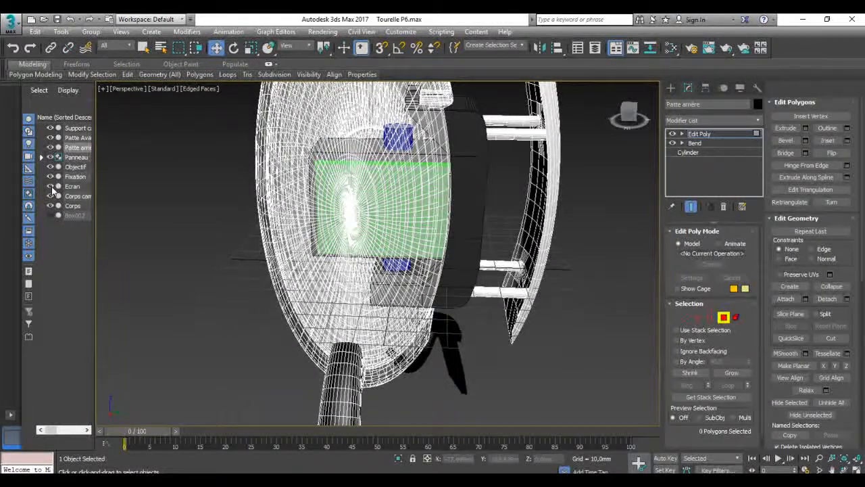
{"action": "left_click", "coordinate": [74, 206]}
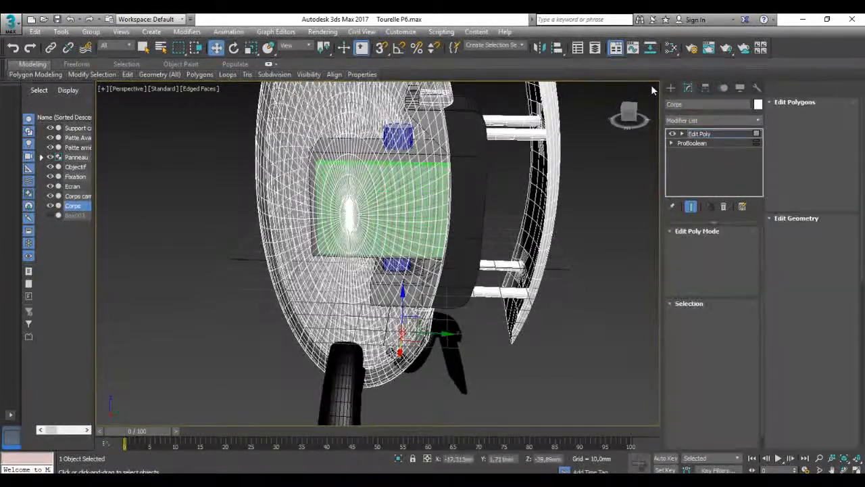
{"action": "left_click", "coordinate": [671, 89]}
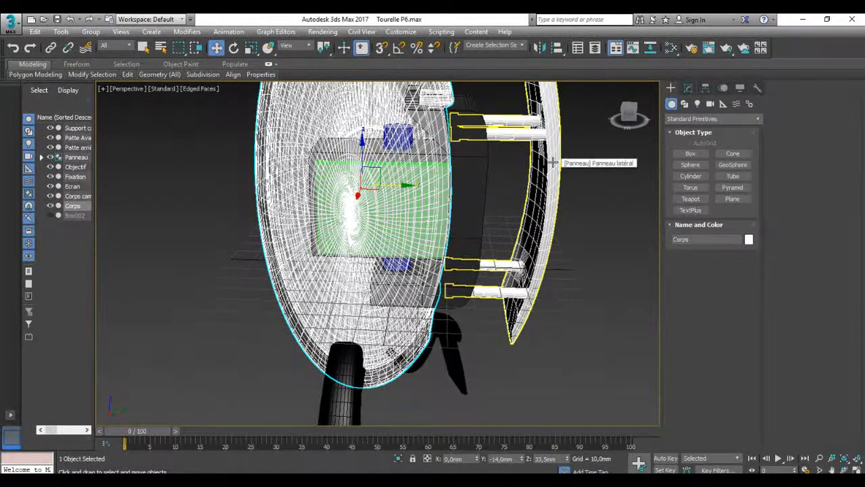
{"action": "right_click", "coordinate": [523, 459]}
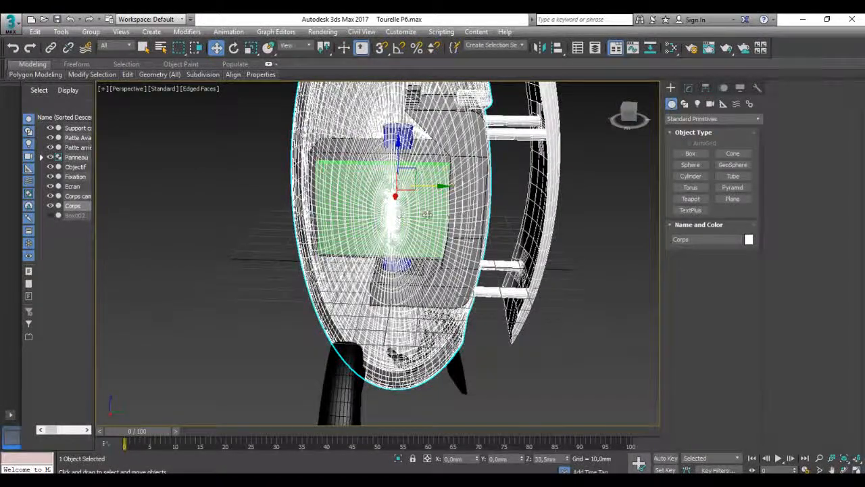
Clone the Ecran screen outward along X to about 39.481 mm as a single independent copy.
{"action": "scroll", "coordinate": [390, 216], "scroll_direction": "up", "scroll_amount": 2}
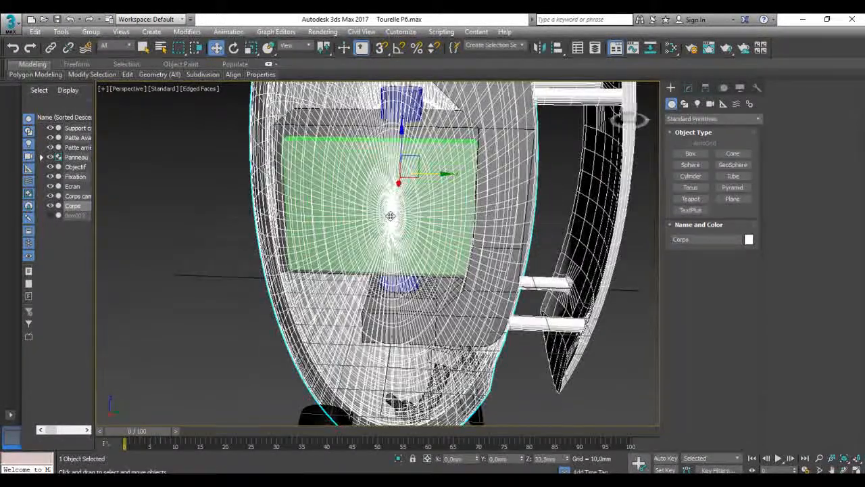
{"action": "scroll", "coordinate": [390, 215], "scroll_direction": "down", "scroll_amount": 2}
{"action": "middle_click_drag", "start_coordinate": [395, 212], "coordinate": [399, 201], "text": "alt"}
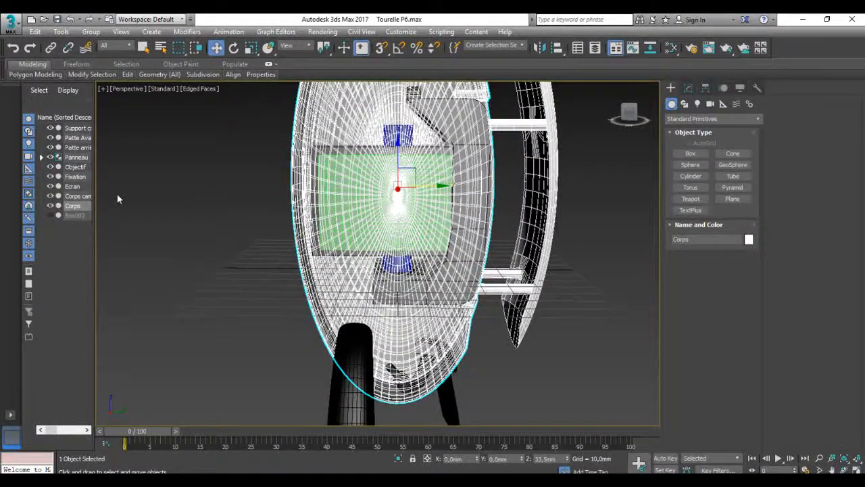
{"action": "left_click", "coordinate": [72, 187]}
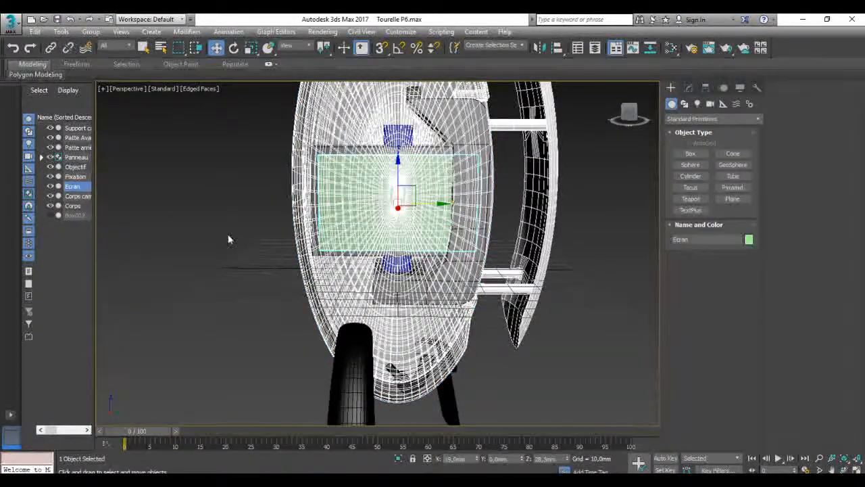
{"action": "middle_click_drag", "start_coordinate": [228, 234], "coordinate": [473, 198], "text": "alt"}
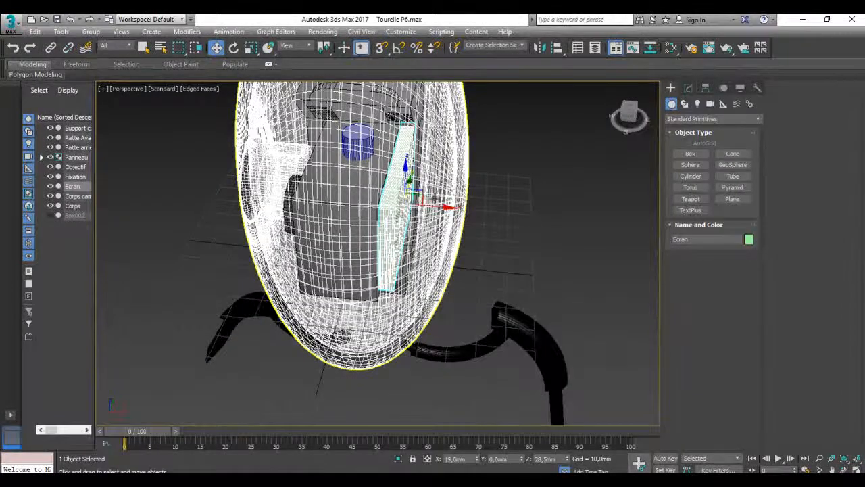
{"action": "left_click_drag", "start_coordinate": [451, 207], "coordinate": [501, 209], "text": "shift"}
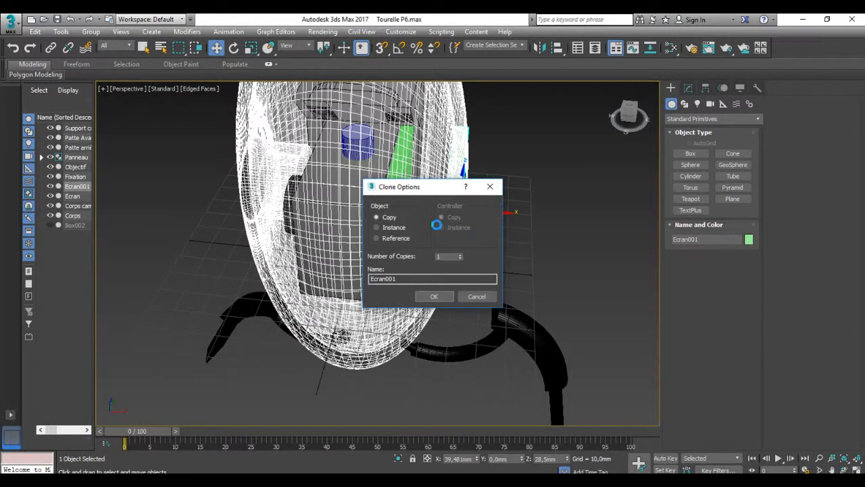
{"action": "left_click", "coordinate": [433, 298]}
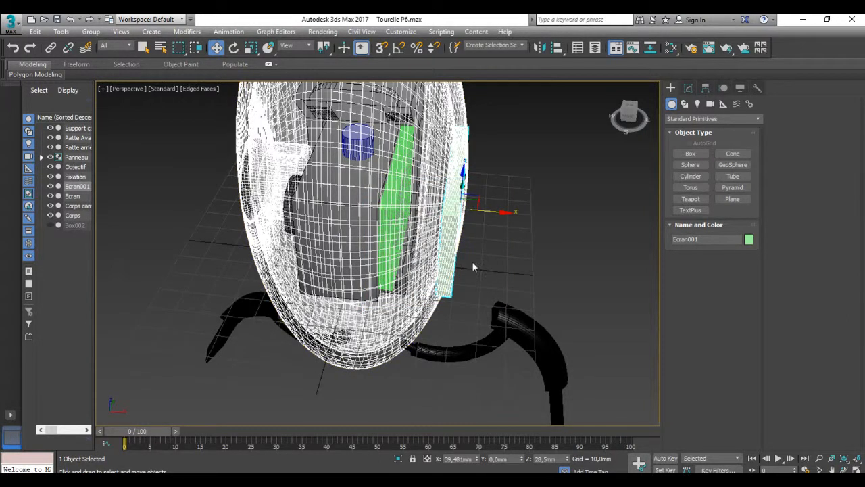
Scale the screen copy along X into a much thicker block that cuts through the body's curved shell.
{"action": "key", "text": "r"}
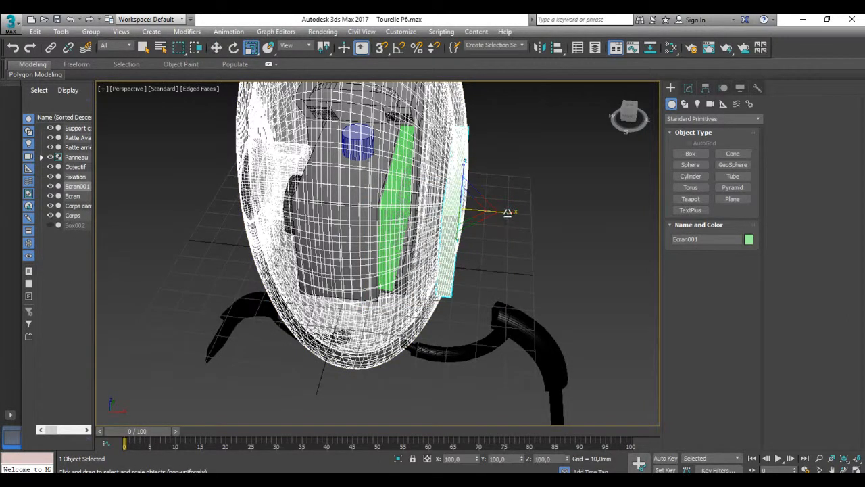
{"action": "left_click_drag", "start_coordinate": [508, 213], "coordinate": [535, 215]}
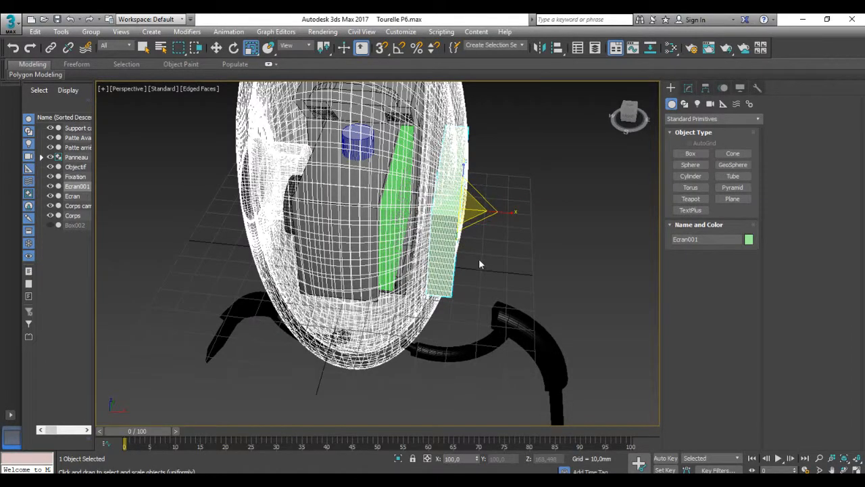
{"action": "middle_click_drag", "start_coordinate": [479, 258], "coordinate": [506, 257], "text": "alt"}
{"action": "scroll", "coordinate": [489, 223], "scroll_direction": "up", "scroll_amount": 3}
{"action": "scroll", "coordinate": [457, 233], "scroll_direction": "up", "scroll_amount": 3}
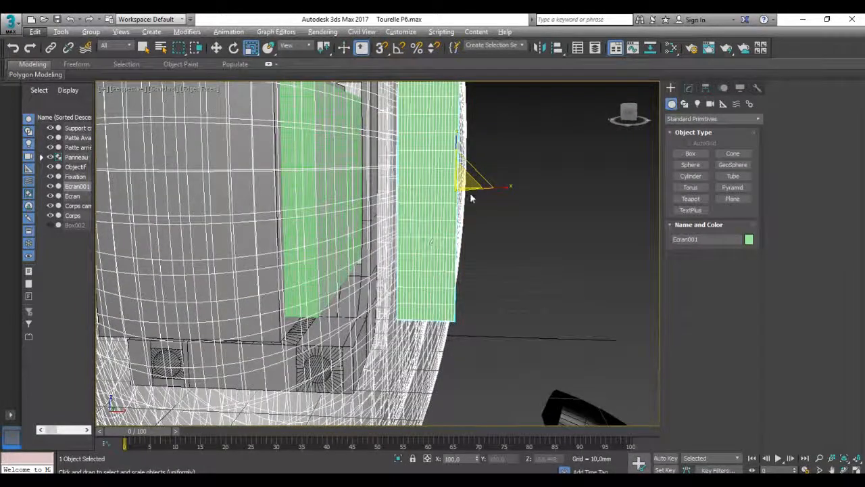
{"action": "left_click_drag", "start_coordinate": [507, 188], "coordinate": [528, 191]}
{"action": "middle_click_drag", "start_coordinate": [469, 250], "coordinate": [478, 330], "text": "alt"}
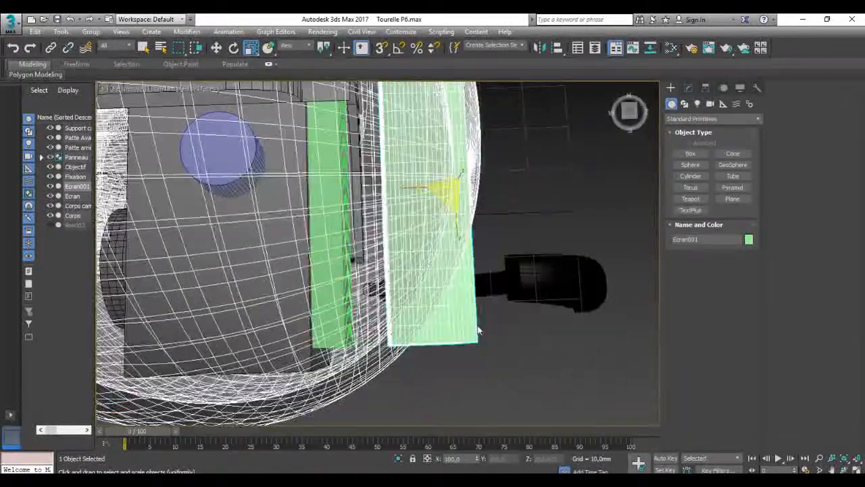
Move the thickened screen copy inward to about X 35.746 mm and check its overlap with the body shell.
{"action": "scroll", "coordinate": [404, 354], "scroll_direction": "up", "scroll_amount": 5}
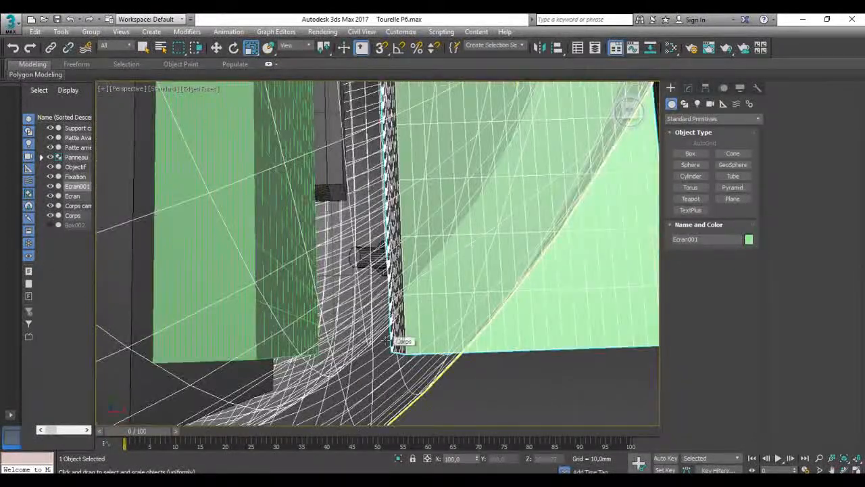
{"action": "scroll", "coordinate": [392, 341], "scroll_direction": "down", "scroll_amount": 8}
{"action": "key", "text": "w"}
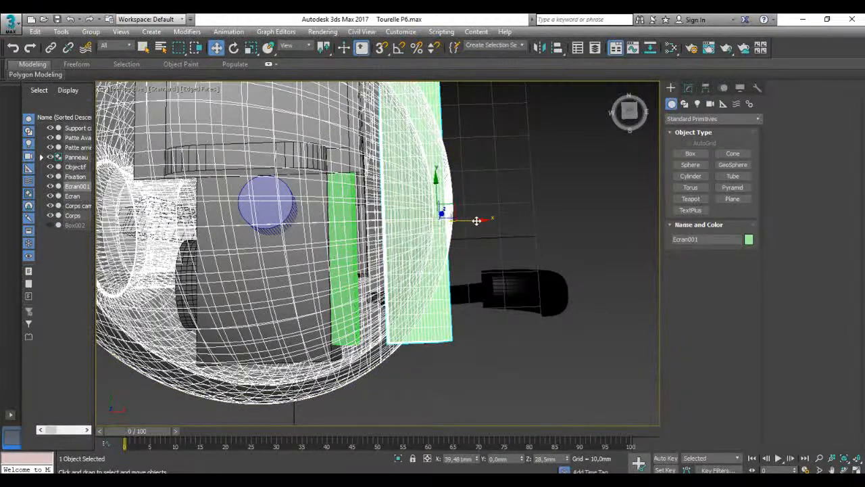
{"action": "left_click_drag", "start_coordinate": [476, 221], "coordinate": [461, 220]}
{"action": "scroll", "coordinate": [374, 326], "scroll_direction": "up", "scroll_amount": 4}
{"action": "scroll", "coordinate": [401, 212], "scroll_direction": "down", "scroll_amount": 6}
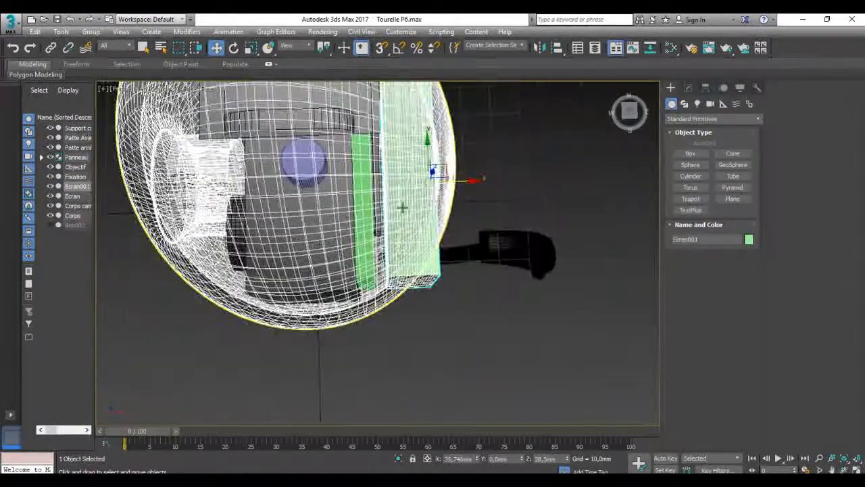
{"action": "middle_click_drag", "start_coordinate": [410, 185], "coordinate": [384, 303]}
{"action": "scroll", "coordinate": [369, 202], "scroll_direction": "up", "scroll_amount": 6}
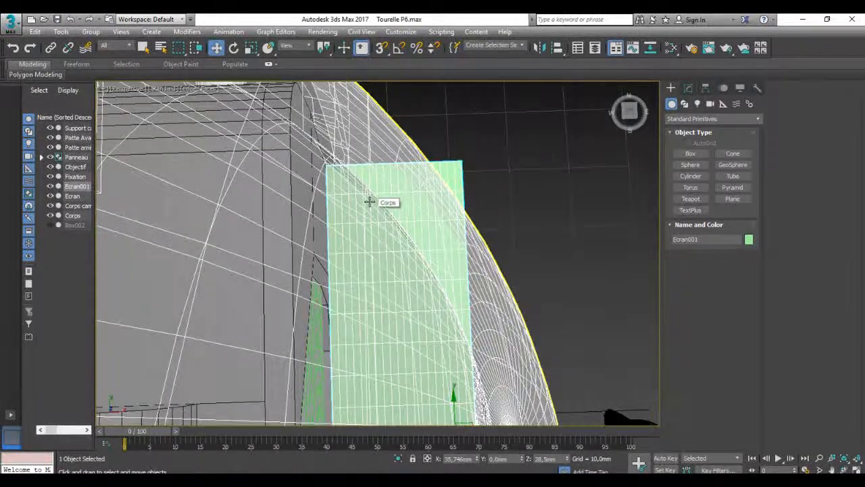
{"action": "scroll", "coordinate": [371, 203], "scroll_direction": "down", "scroll_amount": 4}
{"action": "middle_click_drag", "start_coordinate": [372, 209], "coordinate": [438, 138], "text": "alt"}
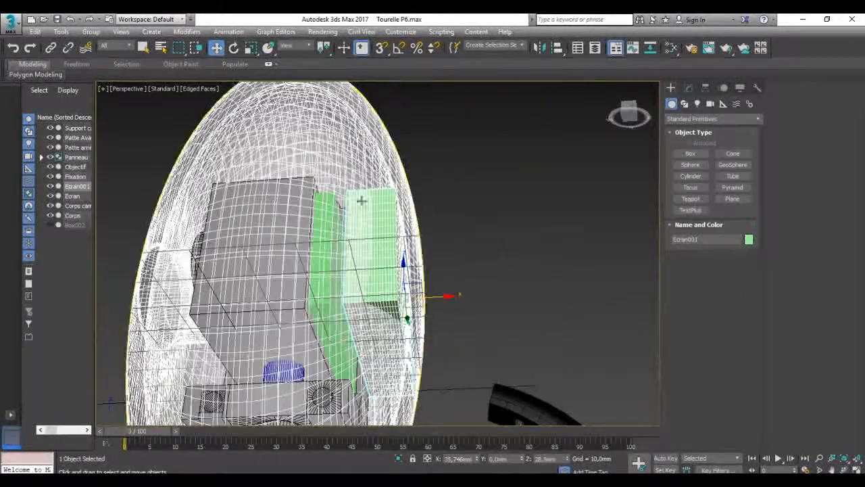
{"action": "middle_click_drag", "start_coordinate": [432, 227], "coordinate": [364, 269], "text": "alt"}
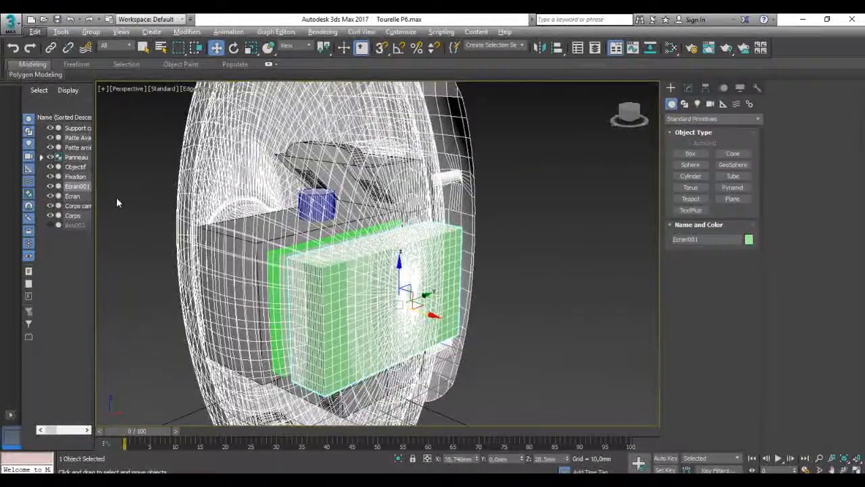
Subtract the thickened screen copy from the Corps body with ProBoolean to cut the screen opening.
{"action": "left_click", "coordinate": [73, 215]}
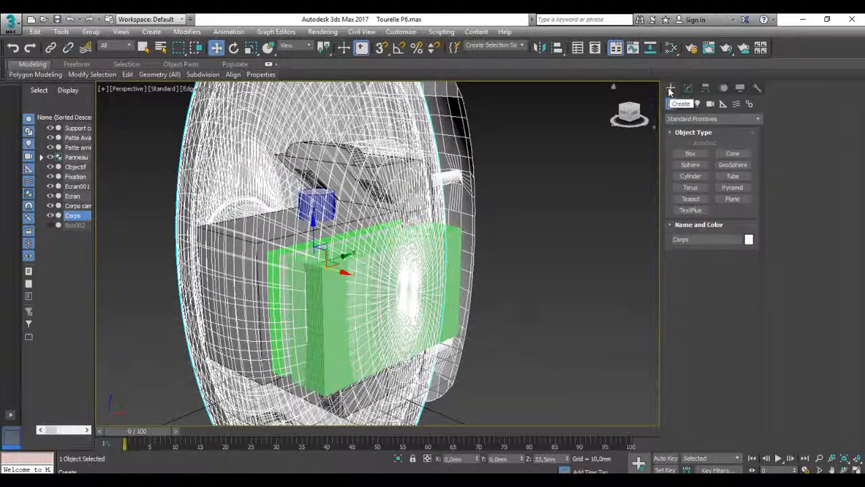
{"action": "left_click", "coordinate": [719, 121]}
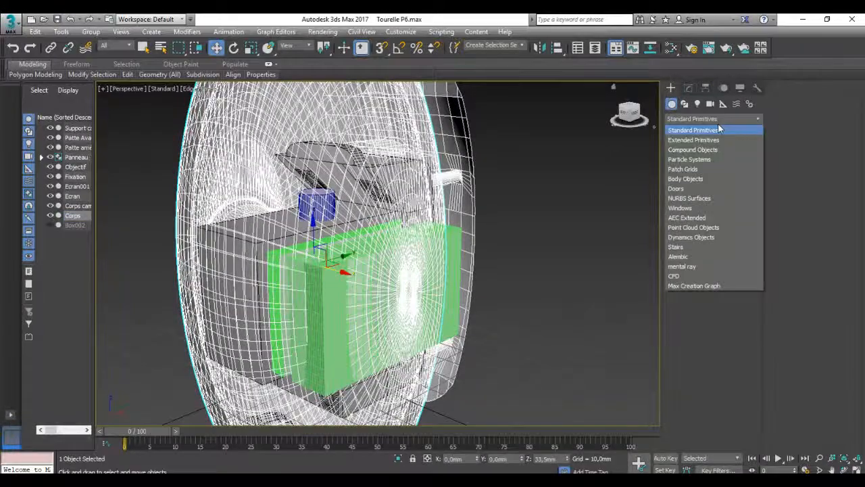
{"action": "left_click", "coordinate": [715, 150]}
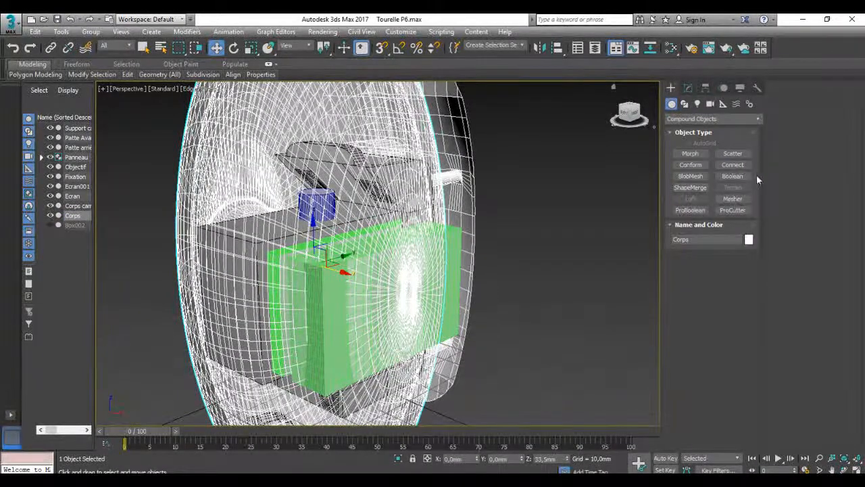
{"action": "left_click", "coordinate": [689, 210]}
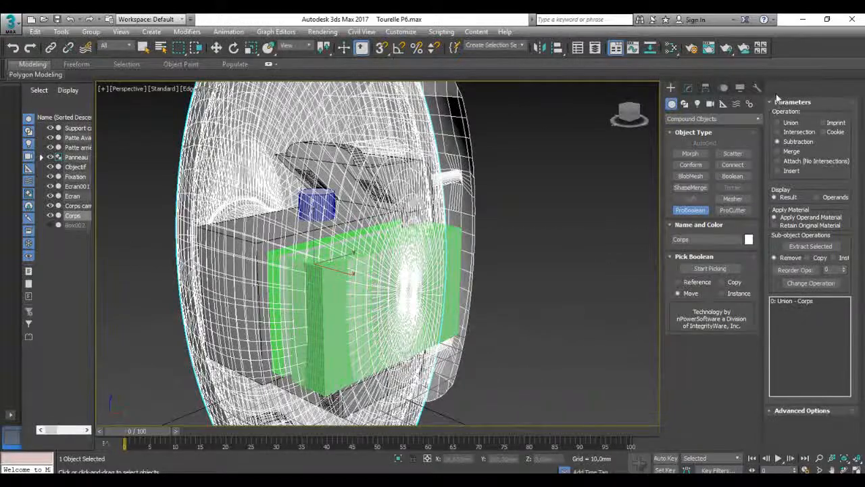
{"action": "left_click", "coordinate": [734, 270]}
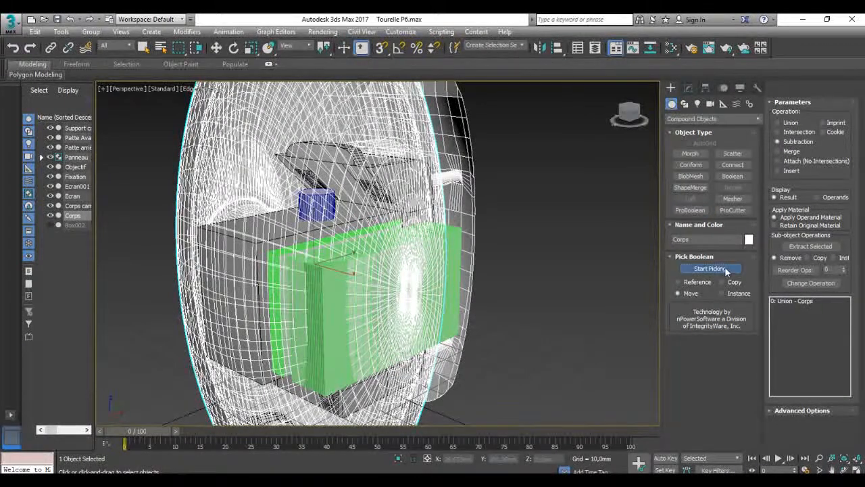
{"action": "left_click", "coordinate": [340, 319]}
{"action": "middle_click_drag", "start_coordinate": [376, 337], "coordinate": [342, 328], "text": "alt"}
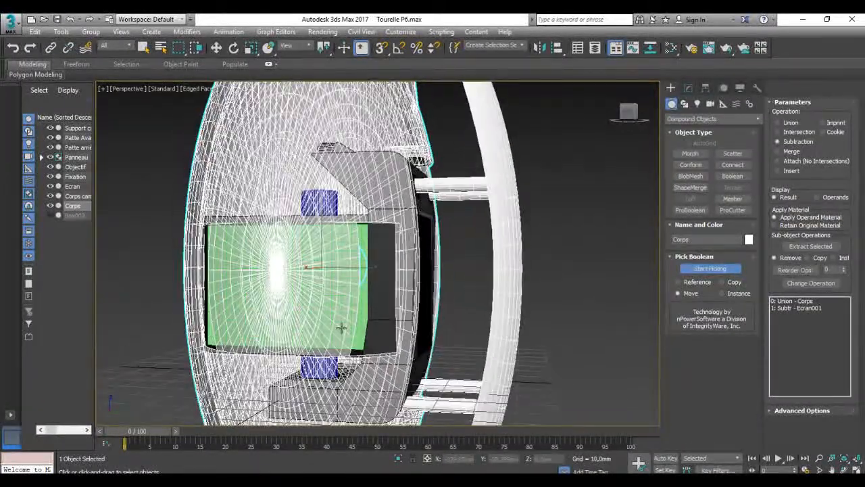
{"action": "left_click", "coordinate": [707, 269]}
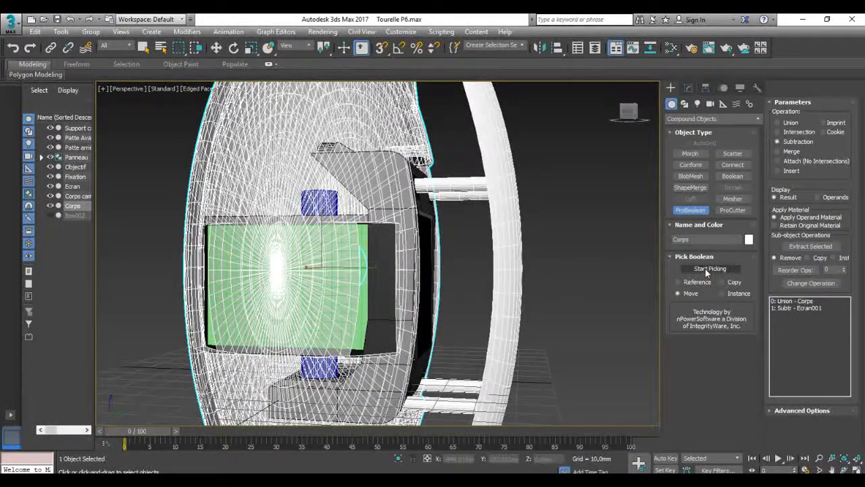
{"action": "left_click", "coordinate": [689, 88]}
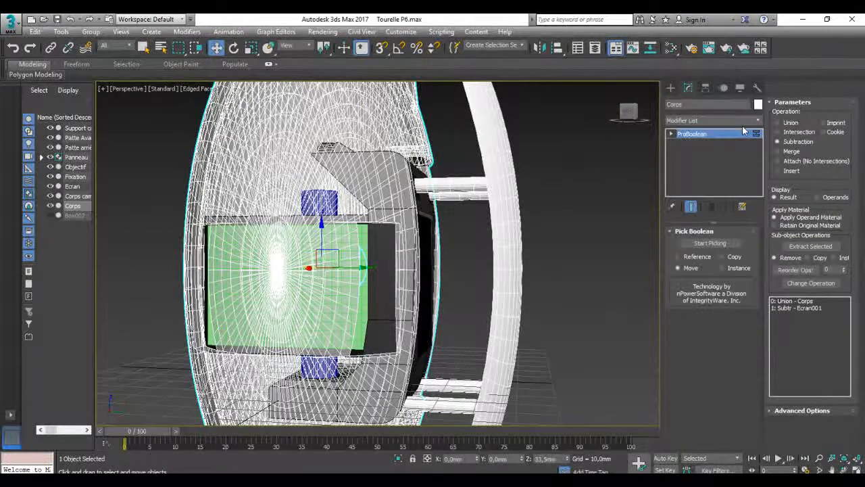
Try to select and delete the faces around the screen opening on Corps with an Edit Poly modifier.
{"action": "left_click", "coordinate": [758, 122]}
{"action": "scroll", "coordinate": [715, 356], "scroll_direction": "down", "scroll_amount": 4}
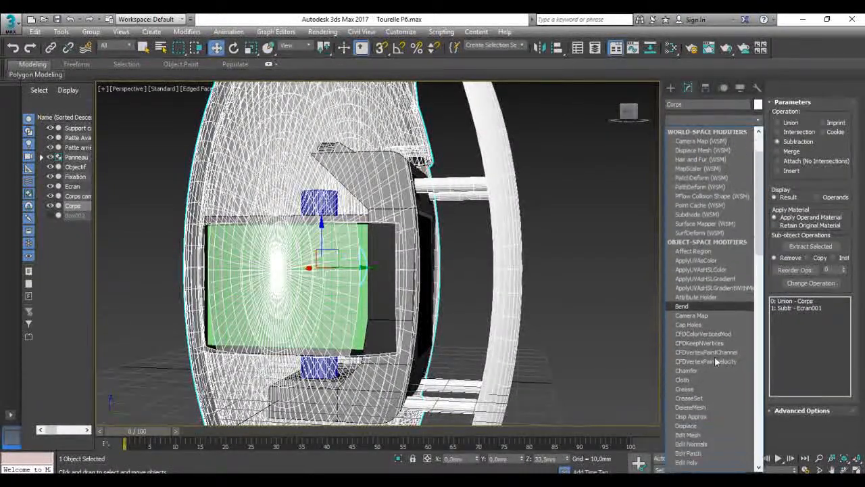
{"action": "scroll", "coordinate": [714, 356], "scroll_direction": "down", "scroll_amount": 1}
{"action": "left_click", "coordinate": [693, 377]}
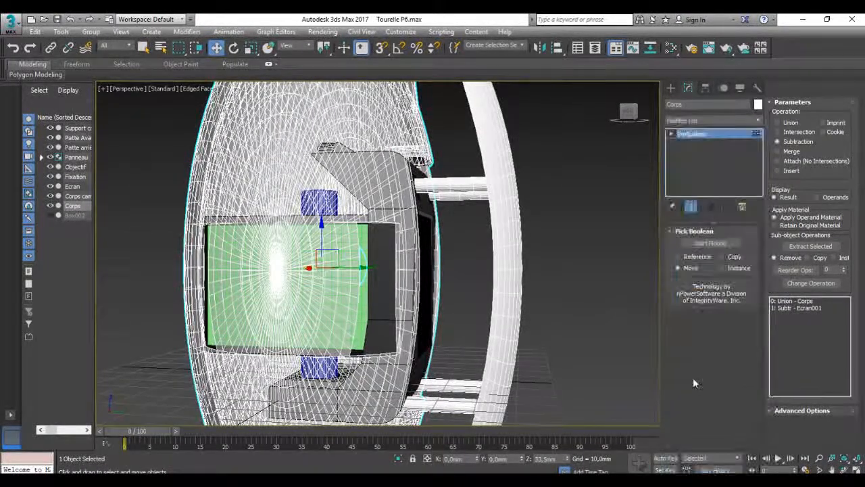
{"action": "left_click", "coordinate": [723, 317]}
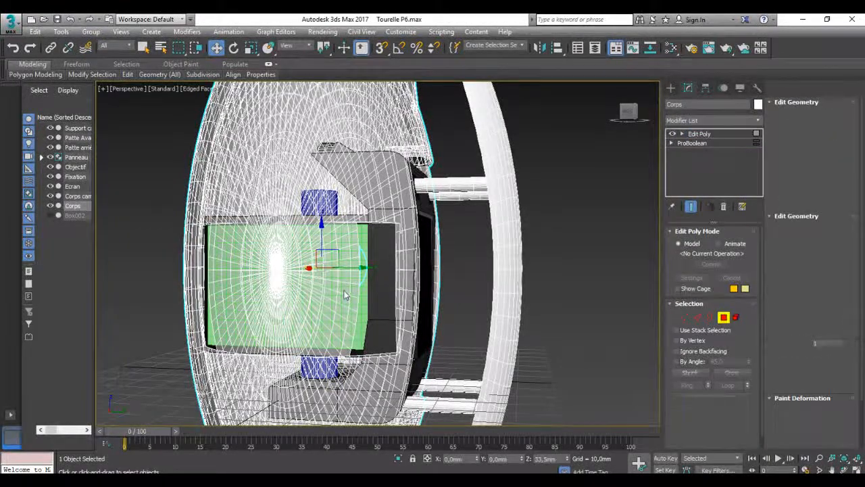
{"action": "left_click", "coordinate": [296, 297]}
{"action": "middle_click_drag", "start_coordinate": [295, 297], "coordinate": [326, 310], "text": "alt"}
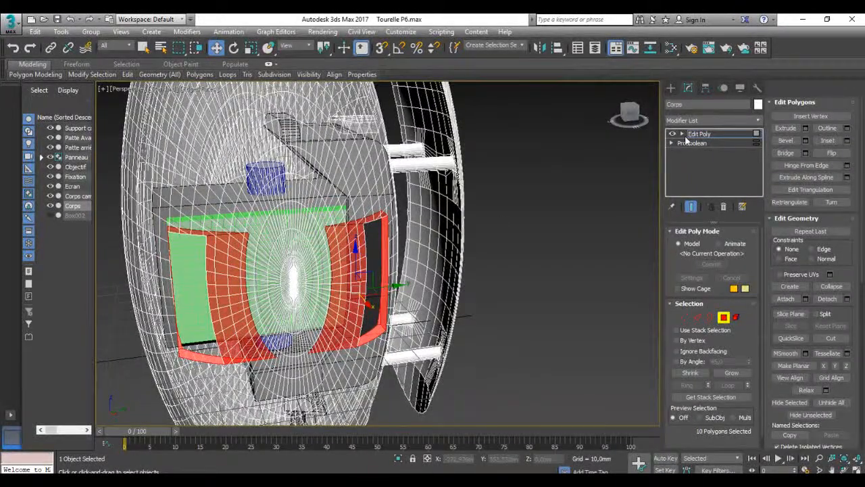
{"action": "key", "text": "Delete"}
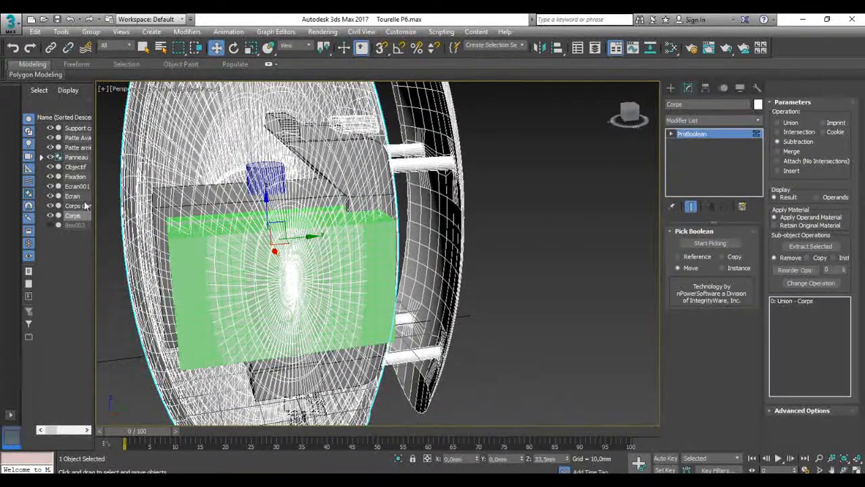
Move Ecran001 outward along X by about 7.4 mm and scale it thicker along X through the body shell.
{"action": "left_click", "coordinate": [76, 186]}
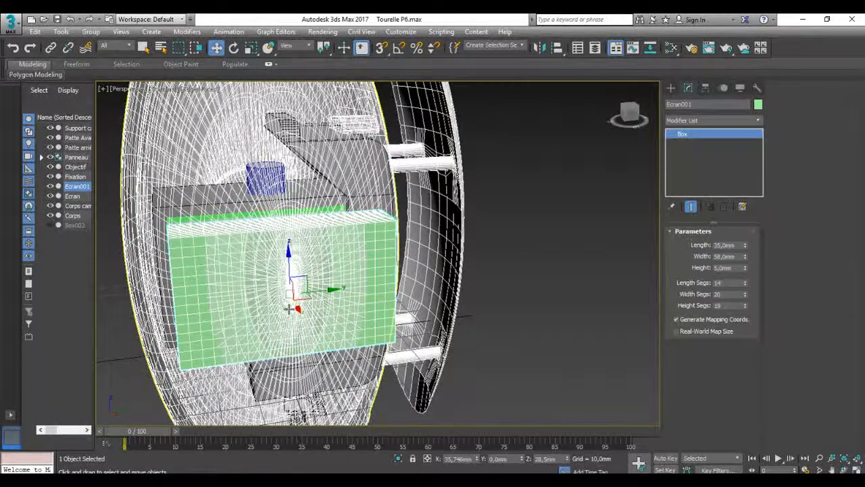
{"action": "middle_click_drag", "start_coordinate": [289, 308], "coordinate": [359, 286], "text": "alt"}
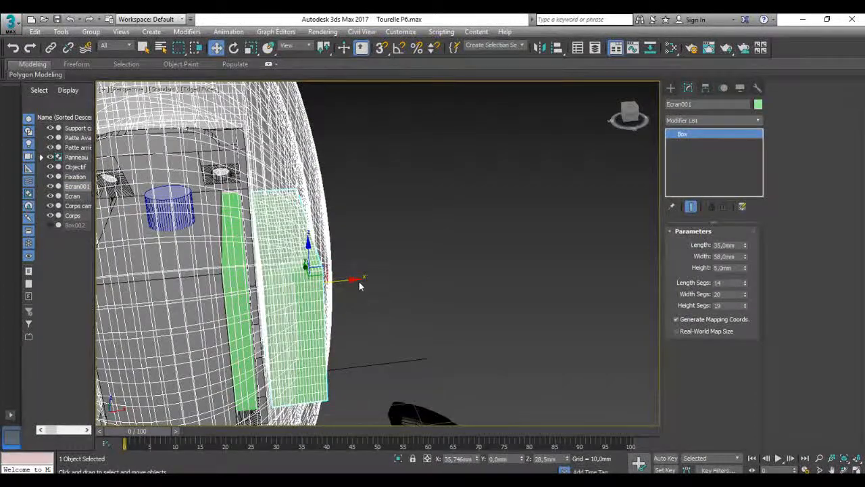
{"action": "left_click_drag", "start_coordinate": [354, 279], "coordinate": [382, 278]}
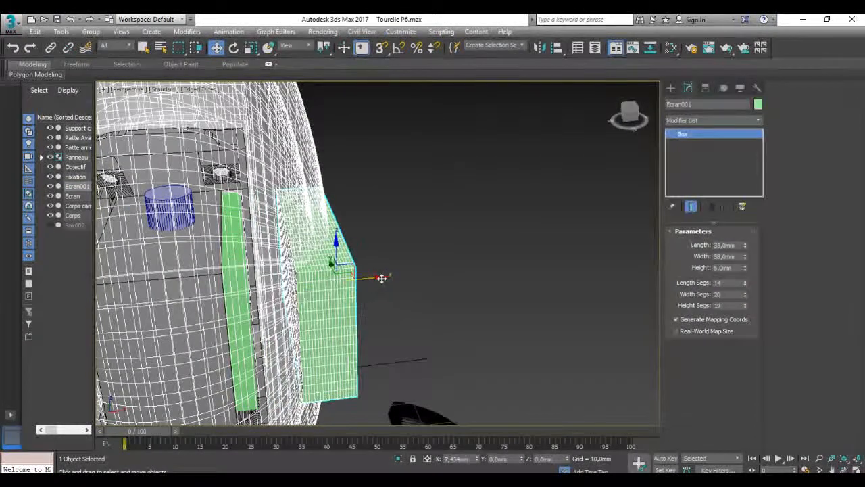
{"action": "key", "text": "r"}
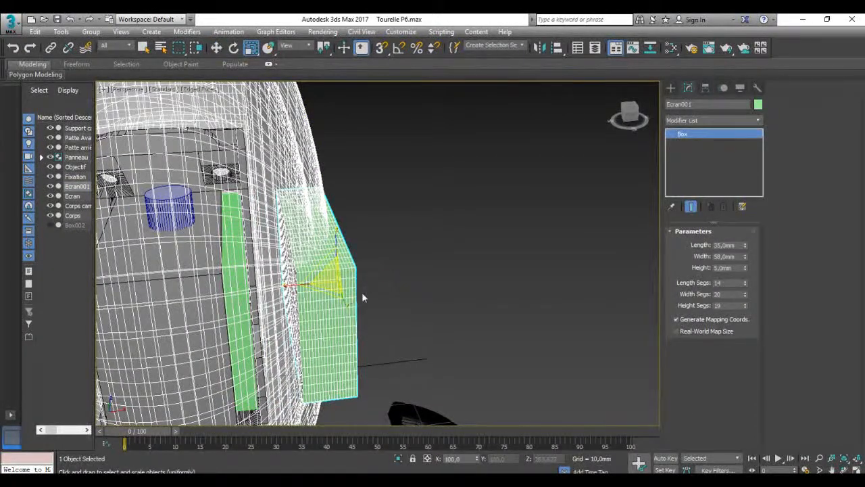
{"action": "left_click_drag", "start_coordinate": [288, 284], "coordinate": [268, 290]}
{"action": "mouse_move", "coordinate": [349, 291]}
{"action": "middle_mouse_down", "text": "alt"}
{"action": "mouse_move", "coordinate": [344, 221]}
{"action": "mouse_move", "coordinate": [372, 241]}
{"action": "mouse_move", "coordinate": [371, 215]}
{"action": "mouse_move", "coordinate": [369, 276]}
{"action": "mouse_move", "coordinate": [360, 283]}
{"action": "middle_mouse_up", "text": "alt"}
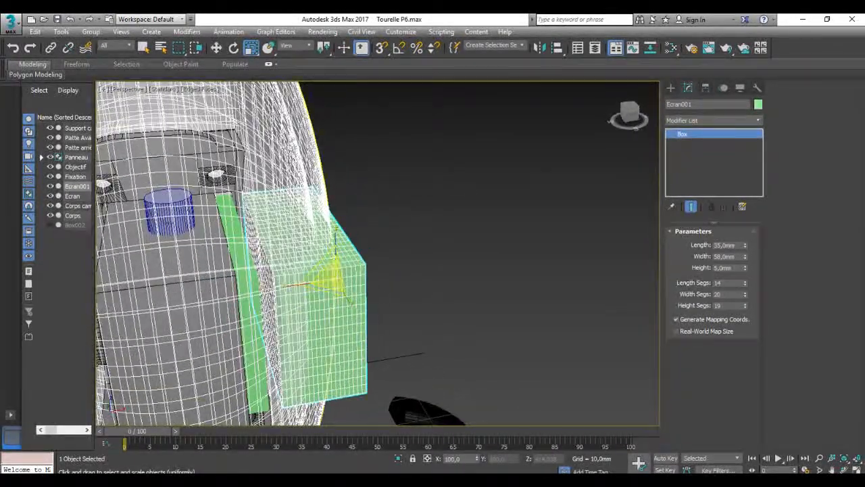
Subtract the thickened Ecran001 block from the Corps body with ProBoolean to recut the screen opening.
{"action": "left_click", "coordinate": [73, 215]}
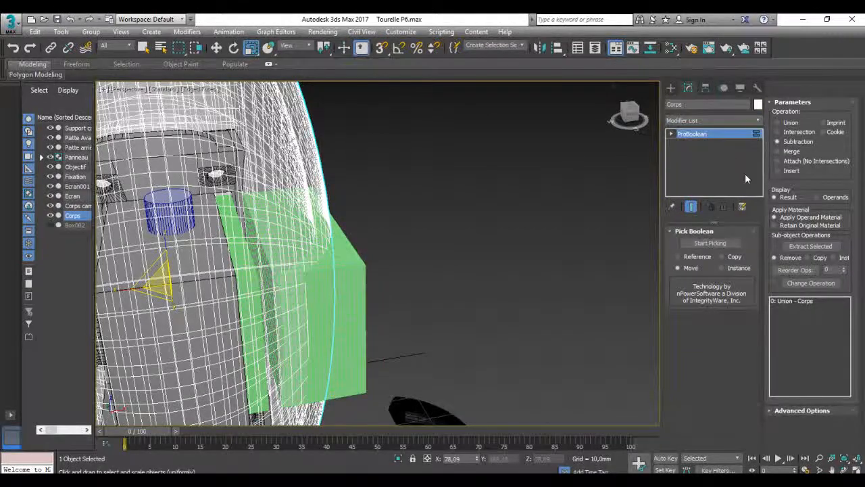
{"action": "left_click", "coordinate": [707, 243]}
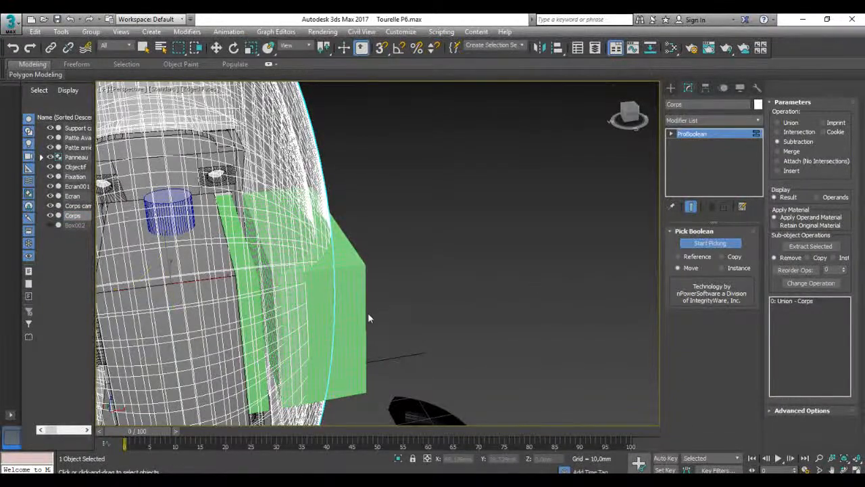
{"action": "left_click", "coordinate": [351, 314]}
{"action": "middle_click_drag", "start_coordinate": [366, 313], "coordinate": [348, 298], "text": "alt"}
{"action": "left_click", "coordinate": [703, 244]}
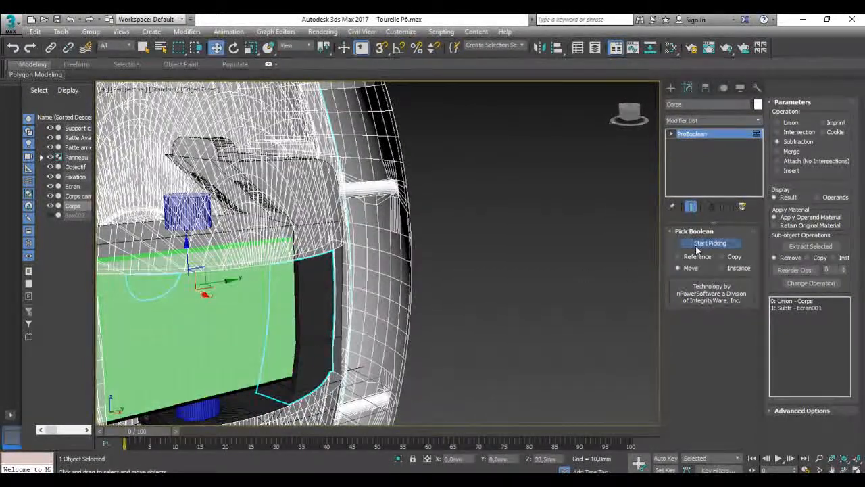
{"action": "middle_click_drag", "start_coordinate": [456, 318], "coordinate": [572, 270], "text": "alt"}
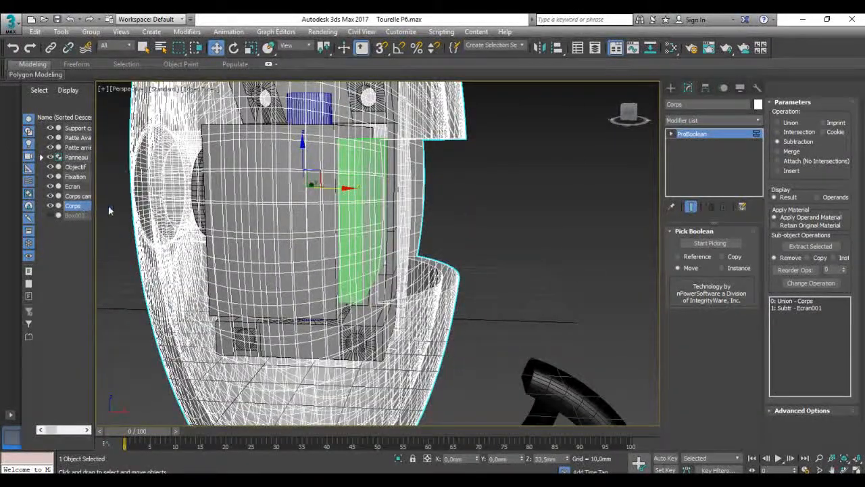
Raise the visibility of the Corps body in its object properties so that it displays opaque.
{"action": "right_click", "coordinate": [109, 207]}
{"action": "left_click", "coordinate": [120, 213]}
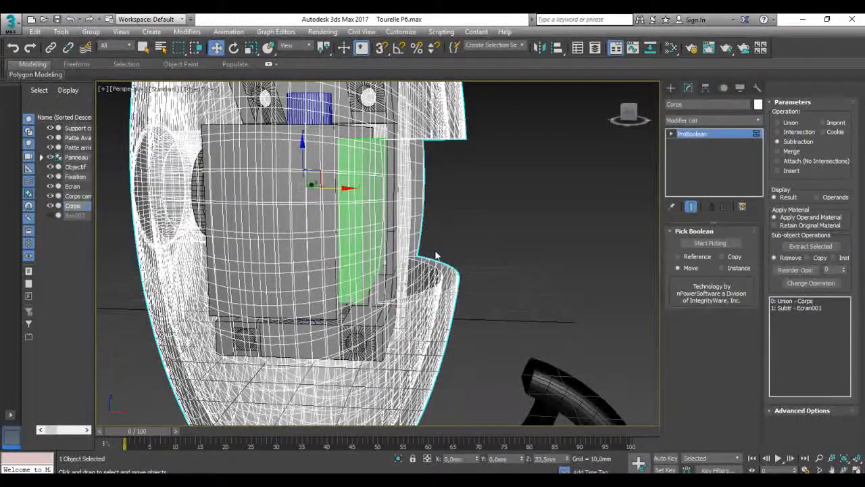
{"action": "right_click", "coordinate": [411, 331]}
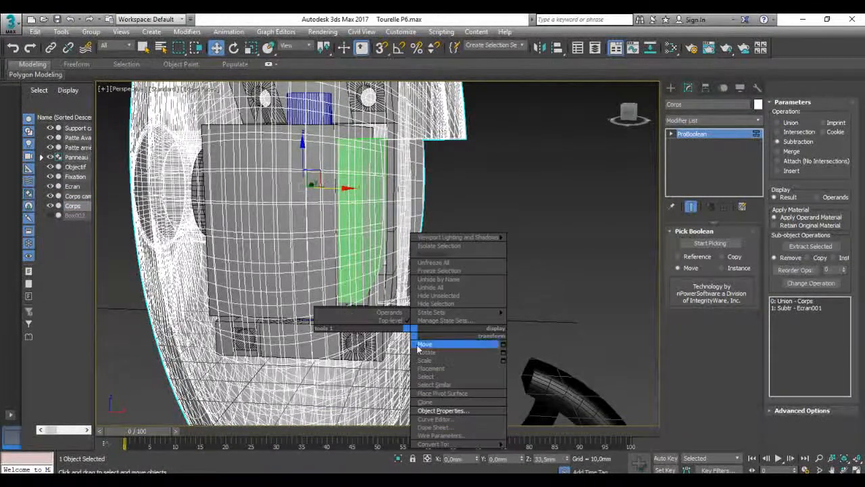
{"action": "left_click", "coordinate": [436, 412]}
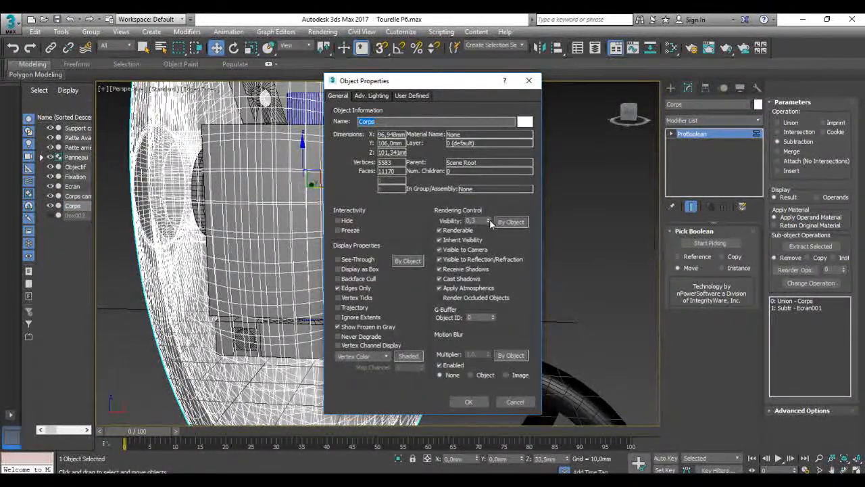
{"action": "left_click", "coordinate": [463, 404]}
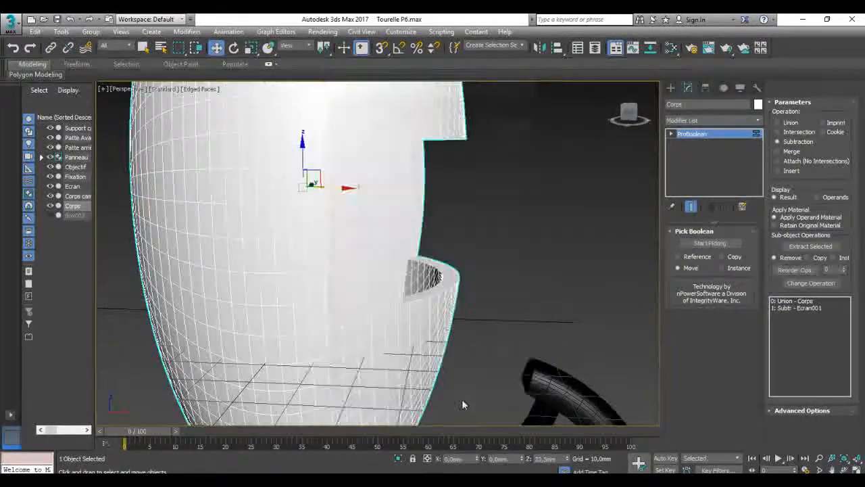
Inspect the screen opening and the whole turret from several sides, with Corps selected and all four viewports shown.
{"action": "left_click", "coordinate": [472, 320]}
{"action": "middle_click_drag", "start_coordinate": [485, 304], "coordinate": [380, 296], "text": "alt"}
{"action": "scroll", "coordinate": [383, 292], "scroll_direction": "down", "scroll_amount": 5}
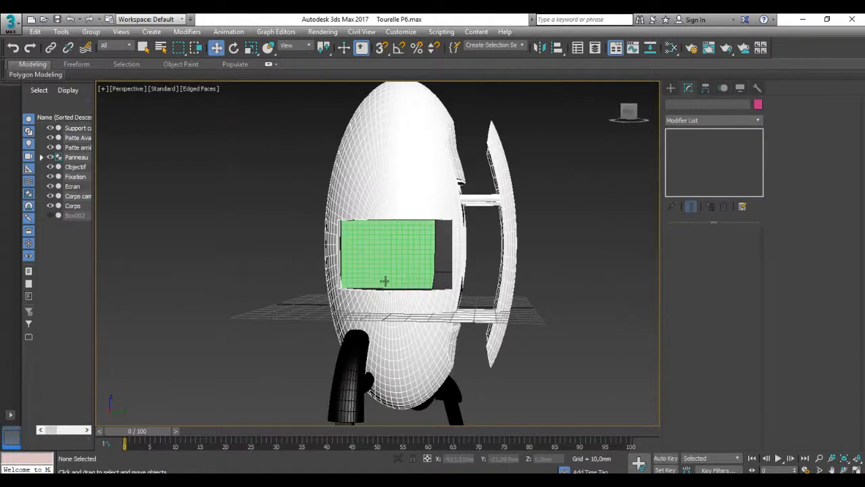
{"action": "middle_click_drag", "start_coordinate": [392, 261], "coordinate": [491, 276], "text": "alt"}
{"action": "scroll", "coordinate": [520, 261], "scroll_direction": "down", "scroll_amount": 4}
{"action": "left_click", "coordinate": [483, 238]}
{"action": "scroll", "coordinate": [488, 275], "scroll_direction": "up", "scroll_amount": 2}
{"action": "key", "text": "alt+w"}
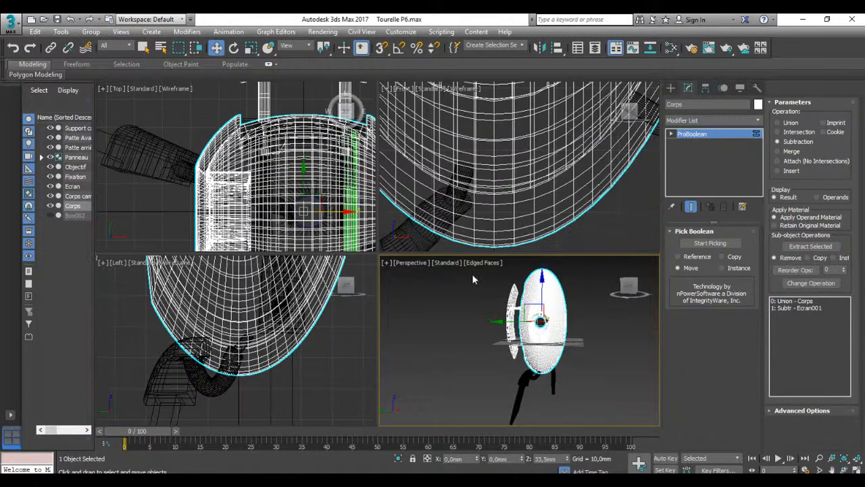
{"action": "scroll", "coordinate": [252, 173], "scroll_direction": "down", "scroll_amount": 5}
{"action": "middle_click_drag", "start_coordinate": [285, 201], "coordinate": [254, 173]}
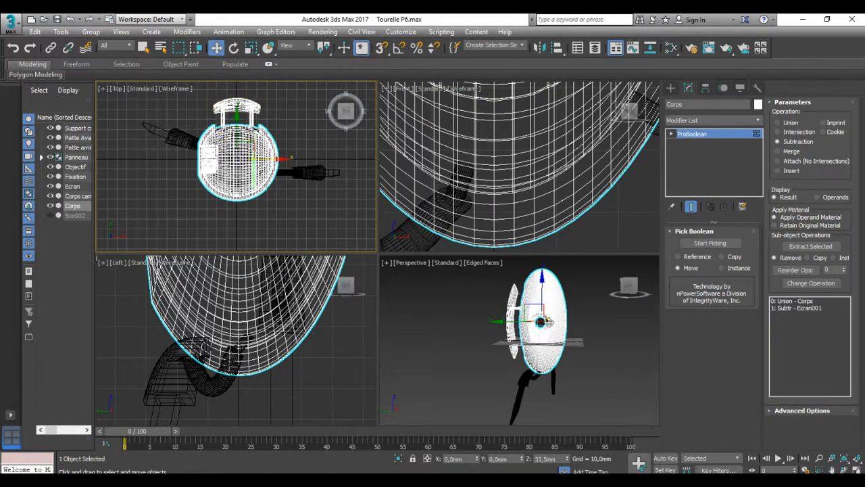
{"action": "middle_click_drag", "start_coordinate": [541, 338], "coordinate": [606, 338], "text": "alt"}
{"action": "scroll", "coordinate": [556, 339], "scroll_direction": "up", "scroll_amount": 6}
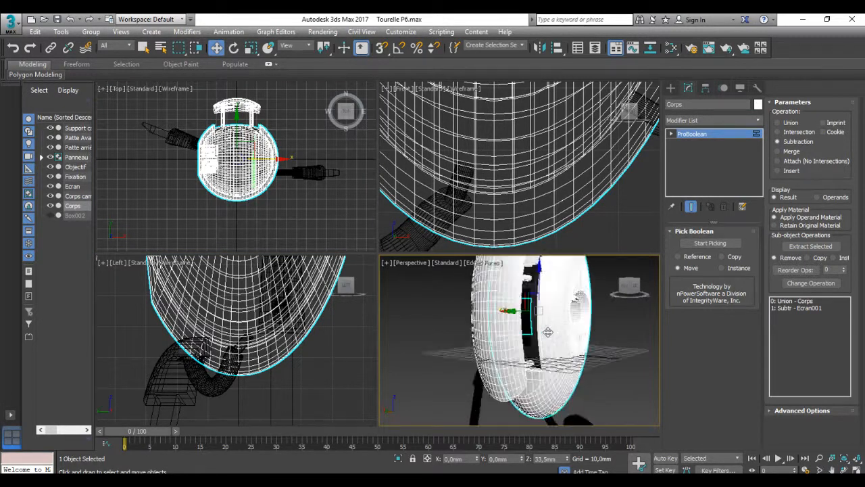
{"action": "scroll", "coordinate": [481, 340], "scroll_direction": "down", "scroll_amount": 6}
{"action": "middle_click_drag", "start_coordinate": [481, 341], "coordinate": [478, 341], "text": "alt"}
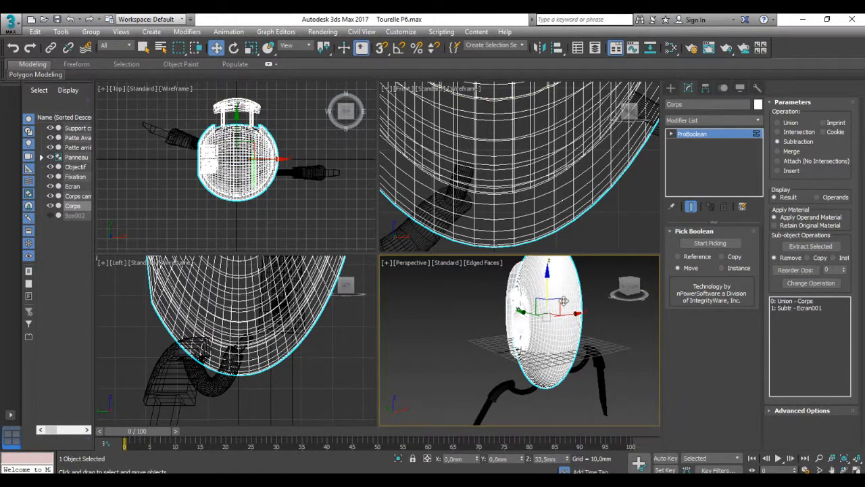
Add an Edit Poly modifier to the Corps body and switch to polygon selection.
{"action": "left_click", "coordinate": [758, 120]}
{"action": "scroll", "coordinate": [722, 407], "scroll_direction": "down", "scroll_amount": 10}
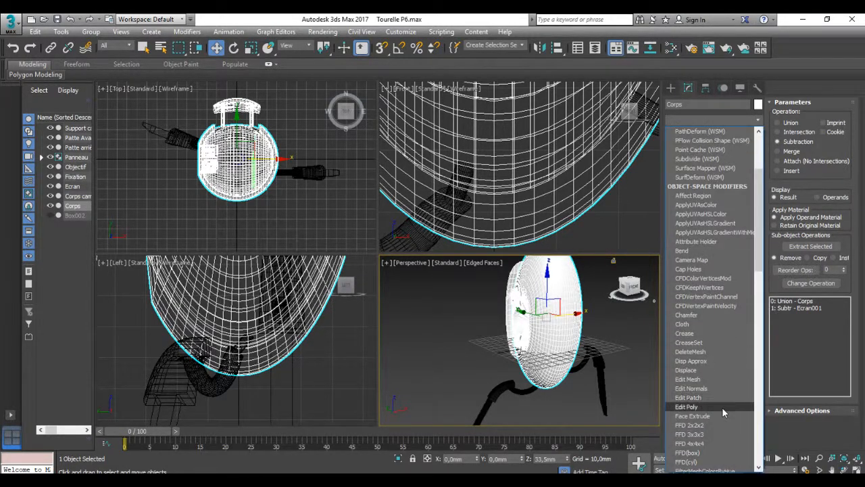
{"action": "left_click", "coordinate": [718, 407]}
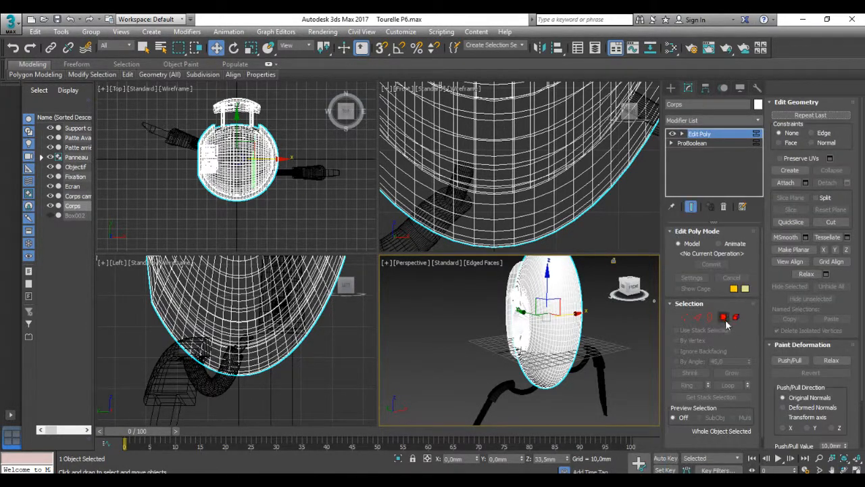
{"action": "left_click", "coordinate": [724, 317]}
Select the polygons of the Corps half below the horizontal centre line in the Top view and delete them.
{"action": "scroll", "coordinate": [250, 153], "scroll_direction": "up", "scroll_amount": 5}
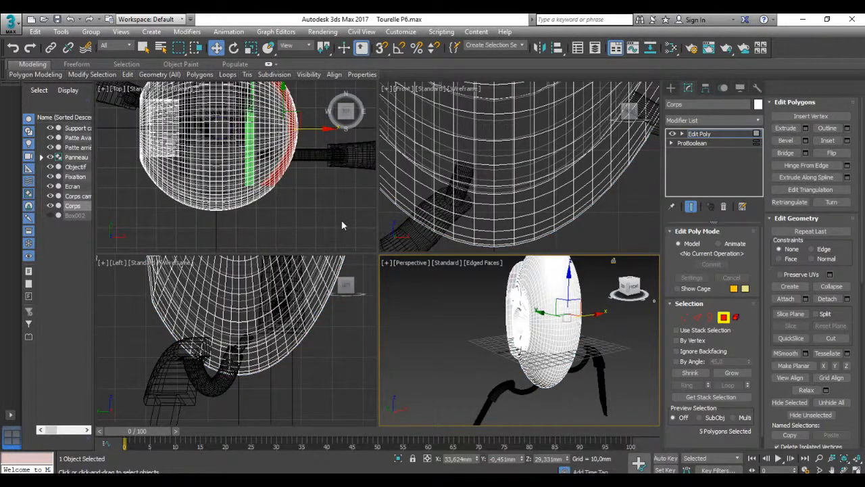
{"action": "left_click_drag", "start_coordinate": [342, 220], "coordinate": [108, 127]}
{"action": "scroll", "coordinate": [136, 127], "scroll_direction": "up", "scroll_amount": 4}
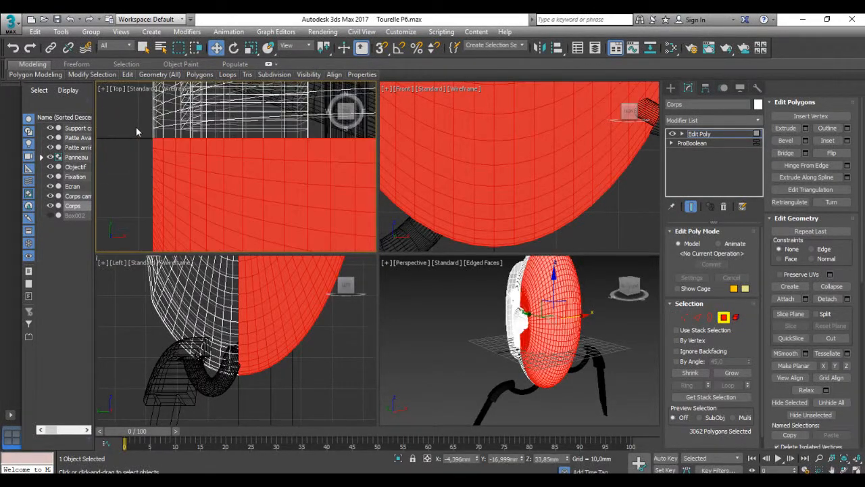
{"action": "scroll", "coordinate": [136, 127], "scroll_direction": "up", "scroll_amount": 3}
{"action": "middle_click_drag", "start_coordinate": [275, 167], "coordinate": [132, 177]}
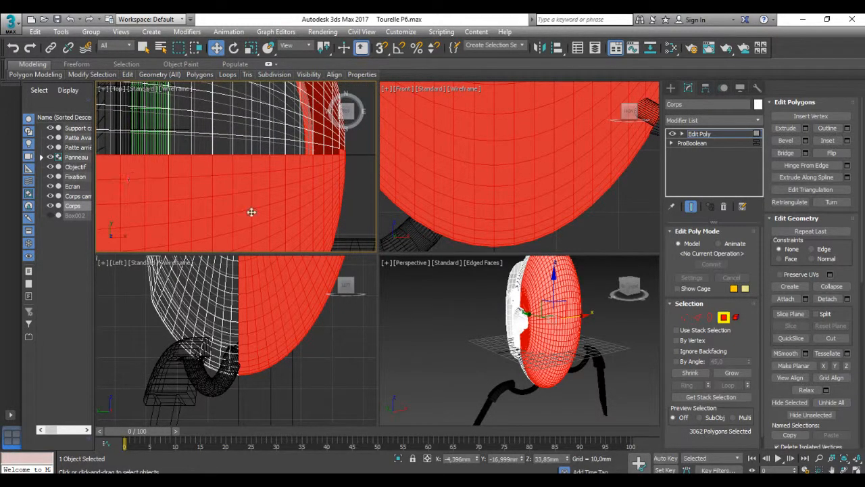
{"action": "middle_click_drag", "start_coordinate": [610, 324], "coordinate": [458, 342], "text": "alt"}
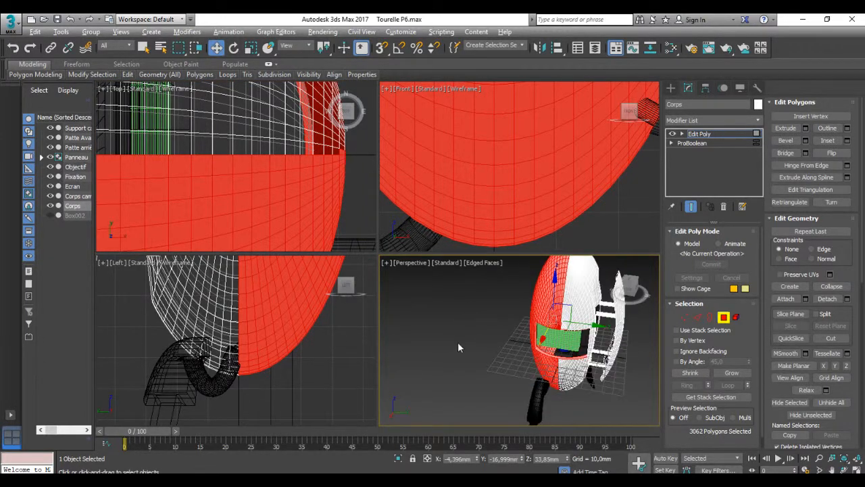
{"action": "scroll", "coordinate": [586, 355], "scroll_direction": "up", "scroll_amount": 5}
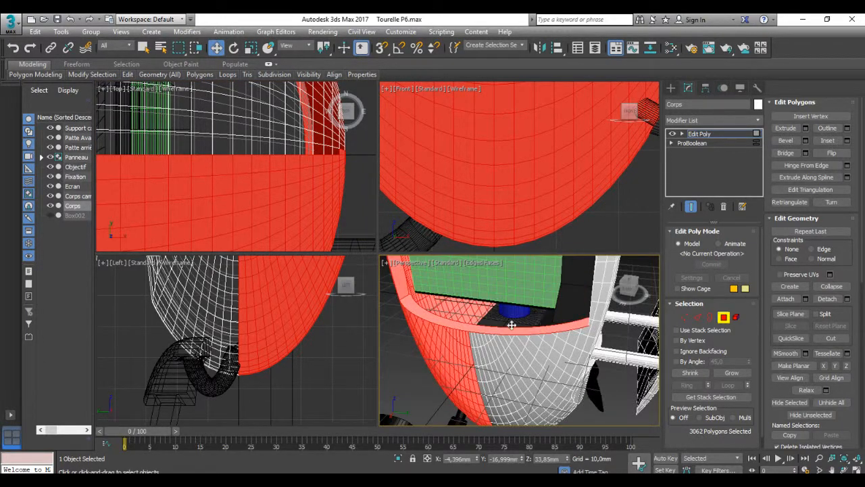
{"action": "scroll", "coordinate": [512, 325], "scroll_direction": "down", "scroll_amount": 5}
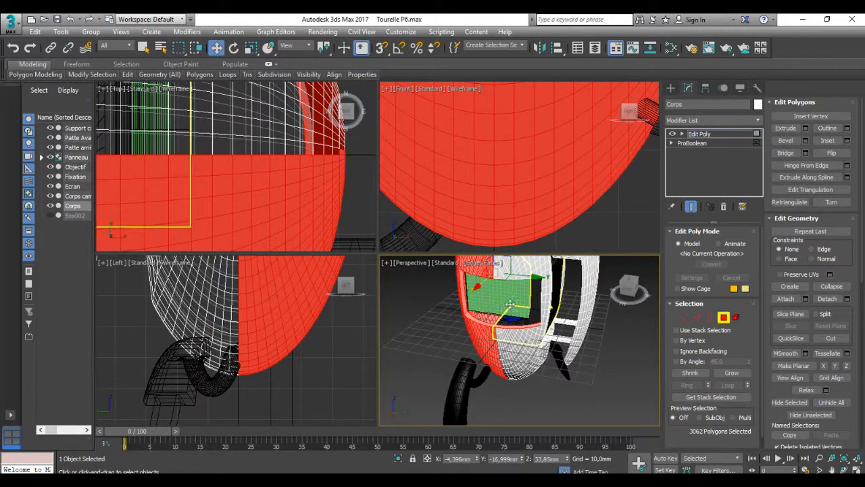
{"action": "middle_click_drag", "start_coordinate": [517, 317], "coordinate": [520, 404], "text": "alt"}
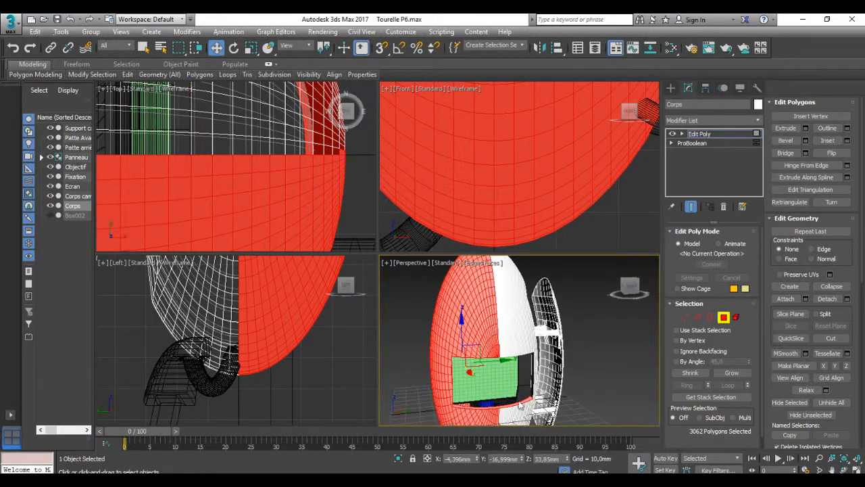
{"action": "key", "text": "Delete"}
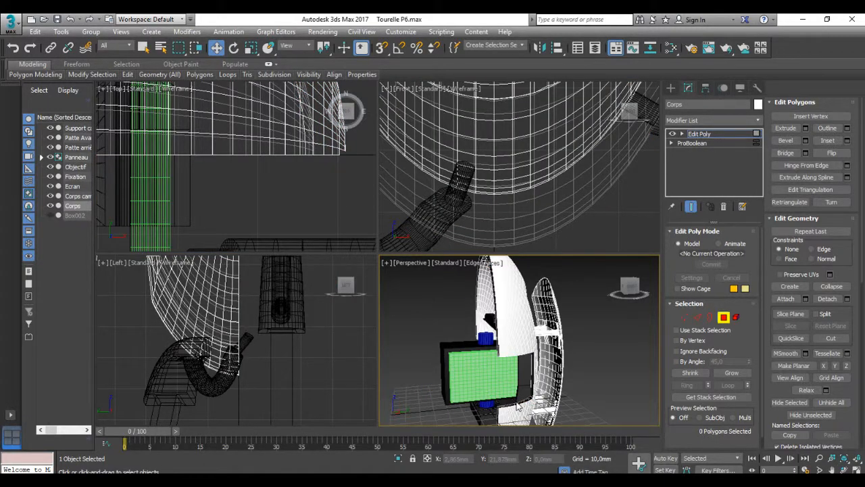
Switch to border selection on the Corps body and cap the open border of the shell section below the screen opening.
{"action": "middle_click_drag", "start_coordinate": [527, 378], "coordinate": [498, 365], "text": "alt"}
{"action": "scroll", "coordinate": [608, 360], "scroll_direction": "down", "scroll_amount": 5}
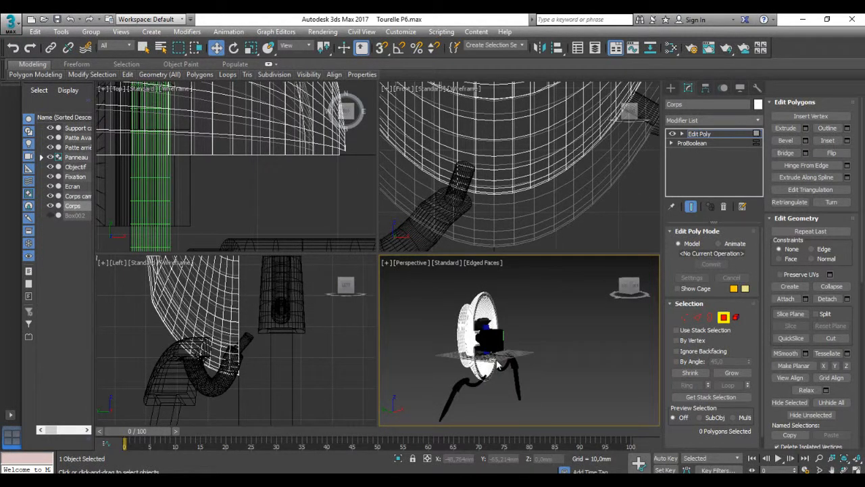
{"action": "key", "text": "alt+w"}
{"action": "scroll", "coordinate": [306, 319], "scroll_direction": "up", "scroll_amount": 6}
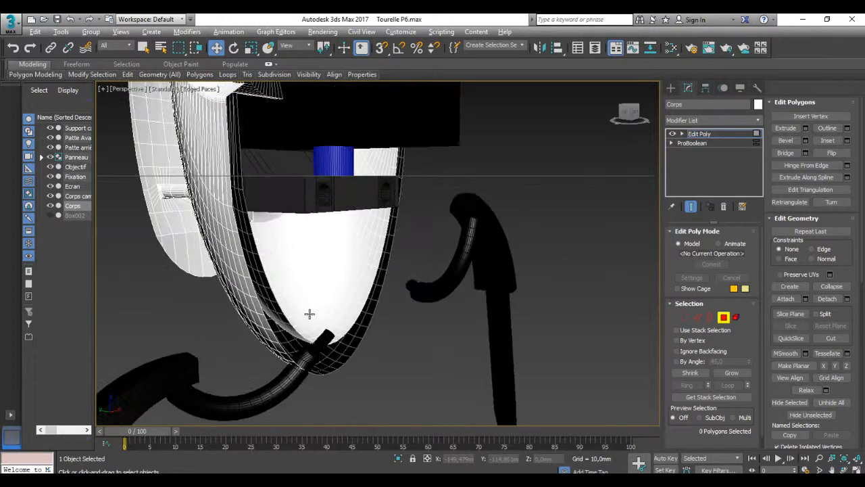
{"action": "left_click", "coordinate": [711, 317]}
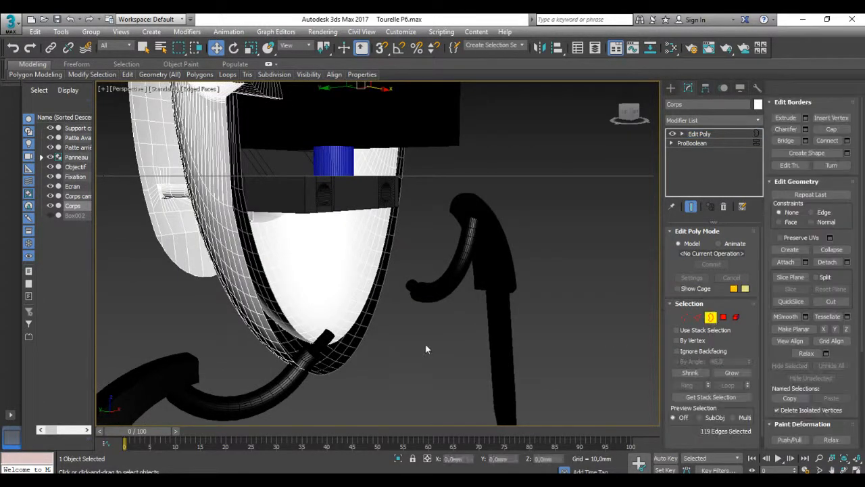
{"action": "left_click", "coordinate": [351, 353]}
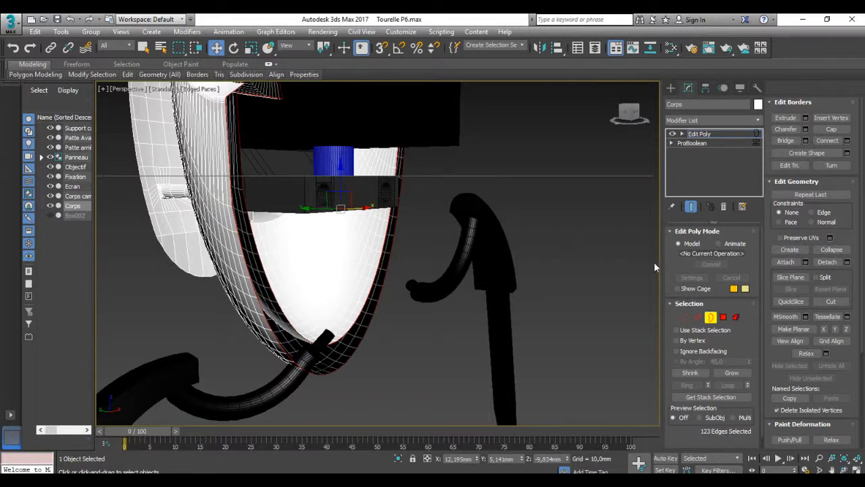
{"action": "left_click", "coordinate": [832, 129]}
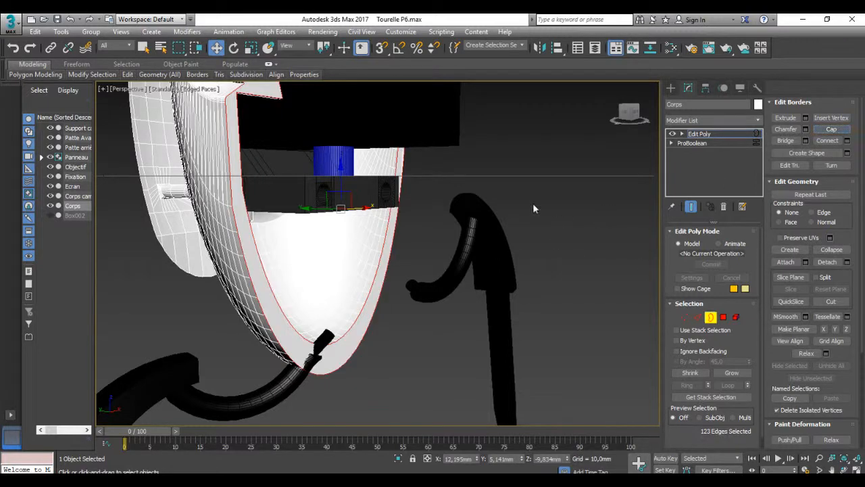
Try to cap the open border of the Corps shell section above the screen opening.
{"action": "middle_click_drag", "start_coordinate": [532, 204], "coordinate": [491, 370]}
{"action": "middle_click_drag", "start_coordinate": [463, 262], "coordinate": [357, 227], "text": "alt"}
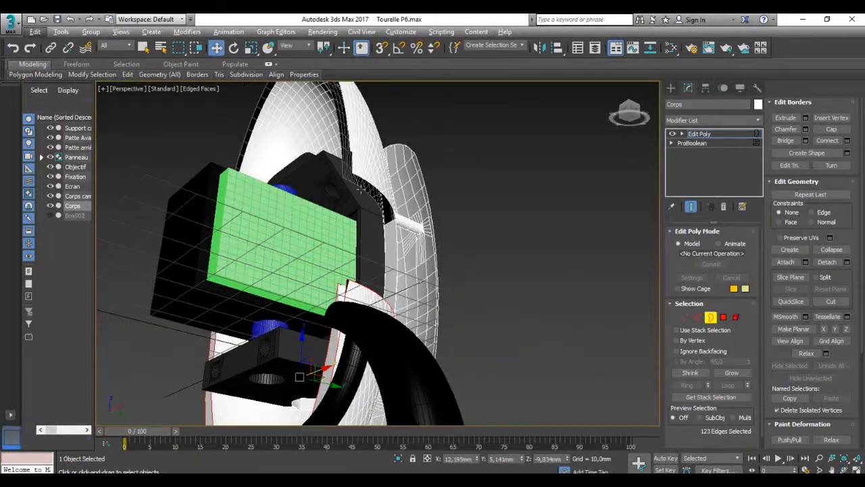
{"action": "left_click", "coordinate": [360, 190]}
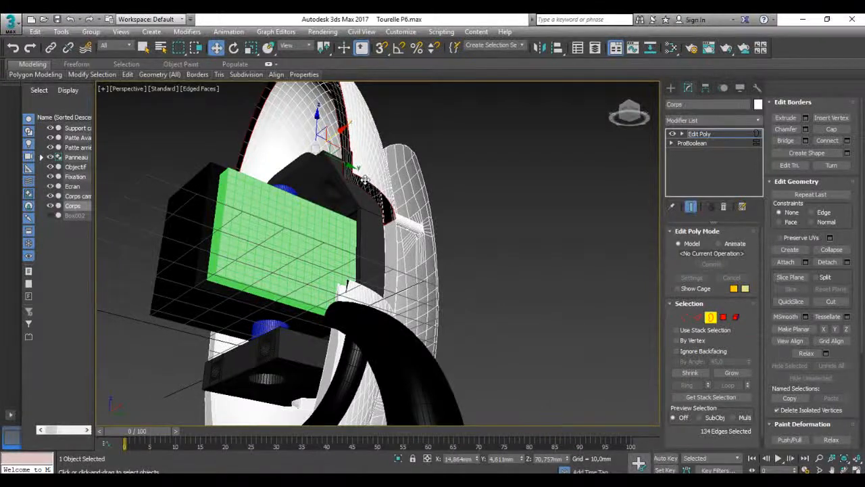
{"action": "left_click", "coordinate": [831, 130]}
{"action": "scroll", "coordinate": [361, 181], "scroll_direction": "up", "scroll_amount": 6}
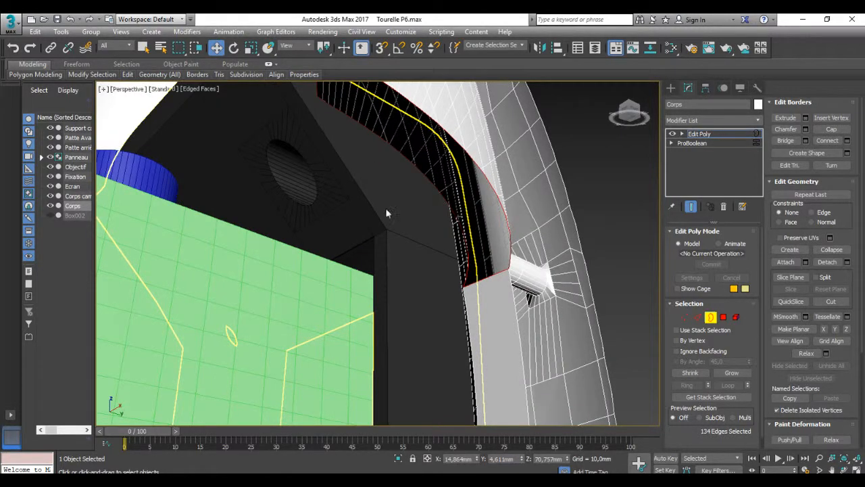
{"action": "left_click", "coordinate": [831, 130]}
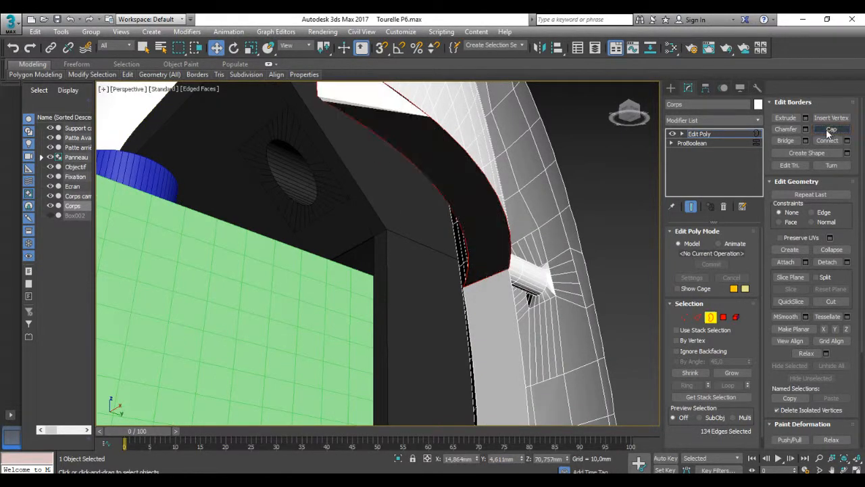
{"action": "middle_click_drag", "start_coordinate": [338, 231], "coordinate": [390, 227], "text": "alt"}
{"action": "key", "text": "ctrl+z"}
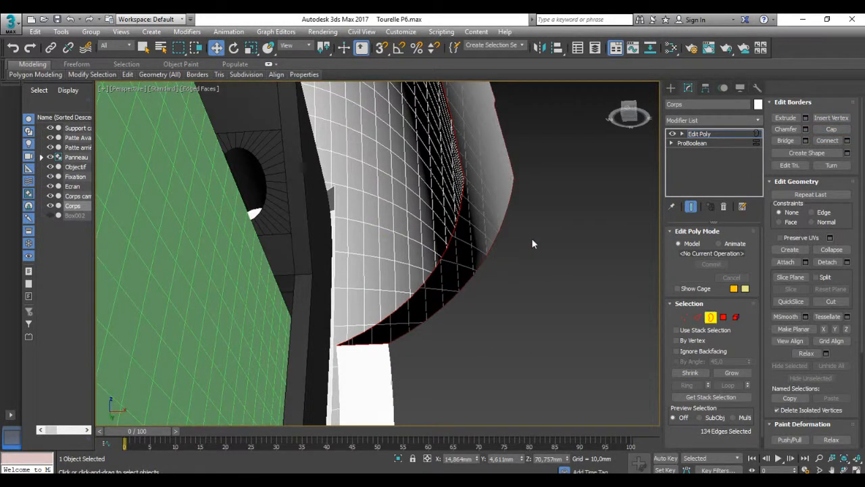
Reselect the open border above the screen opening and examine its corners and rim from several sides.
{"action": "left_click", "coordinate": [563, 216]}
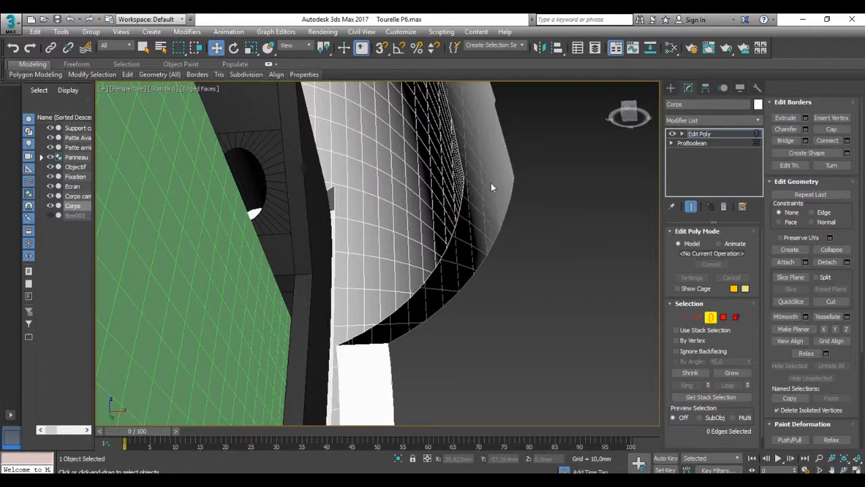
{"action": "left_click", "coordinate": [463, 172]}
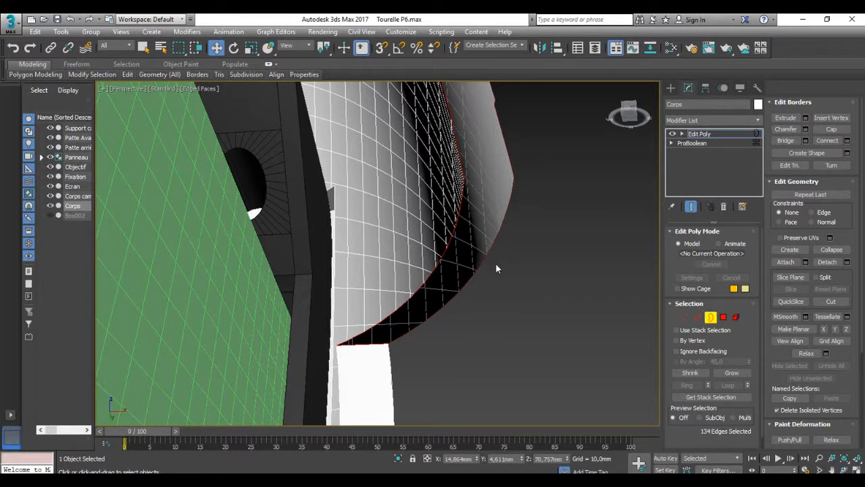
{"action": "key", "text": "z"}
{"action": "scroll", "coordinate": [354, 223], "scroll_direction": "up", "scroll_amount": 6}
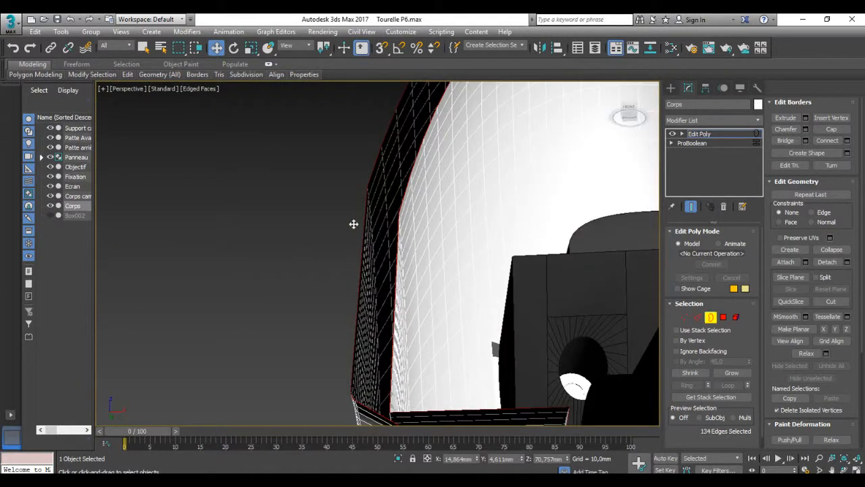
{"action": "scroll", "coordinate": [353, 224], "scroll_direction": "down", "scroll_amount": 3}
{"action": "scroll", "coordinate": [427, 235], "scroll_direction": "down", "scroll_amount": 2}
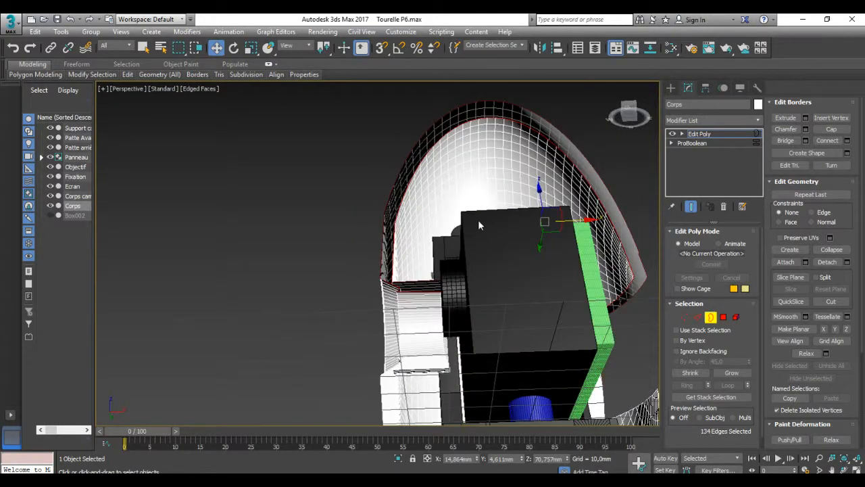
{"action": "middle_click_drag", "start_coordinate": [466, 223], "coordinate": [395, 248]}
{"action": "mouse_move", "coordinate": [395, 248]}
{"action": "middle_mouse_down", "text": "alt"}
{"action": "mouse_move", "coordinate": [404, 216]}
{"action": "mouse_move", "coordinate": [418, 226]}
{"action": "mouse_move", "coordinate": [411, 248]}
{"action": "middle_mouse_up", "text": "alt"}
{"action": "scroll", "coordinate": [345, 260], "scroll_direction": "up", "scroll_amount": 2}
{"action": "scroll", "coordinate": [344, 260], "scroll_direction": "up", "scroll_amount": 3}
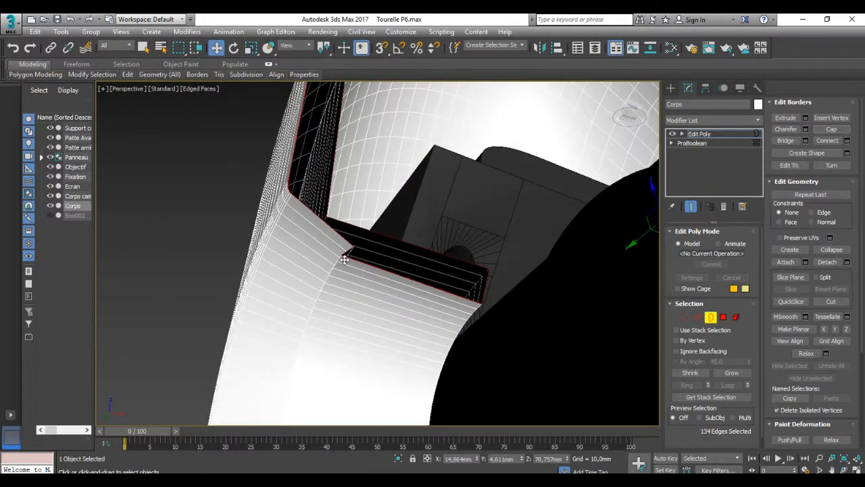
{"action": "scroll", "coordinate": [345, 260], "scroll_direction": "down", "scroll_amount": 5}
{"action": "middle_click_drag", "start_coordinate": [447, 266], "coordinate": [470, 260], "text": "alt"}
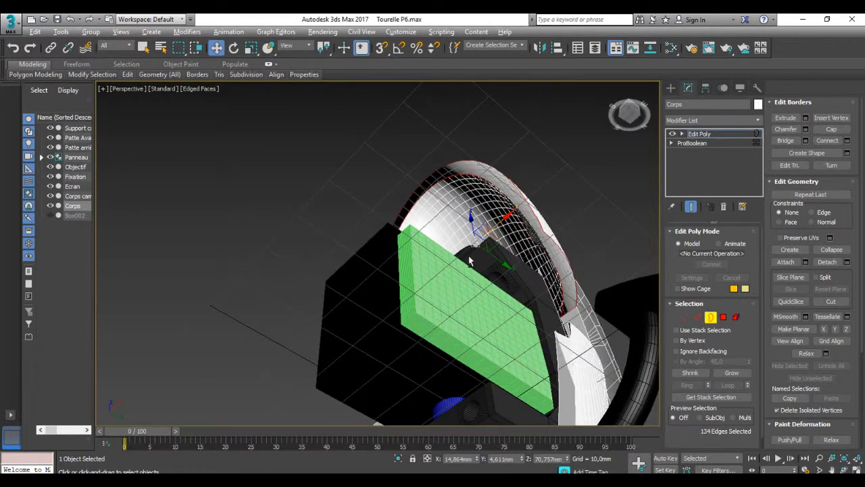
{"action": "scroll", "coordinate": [576, 269], "scroll_direction": "up", "scroll_amount": 4}
{"action": "scroll", "coordinate": [560, 283], "scroll_direction": "down", "scroll_amount": 3}
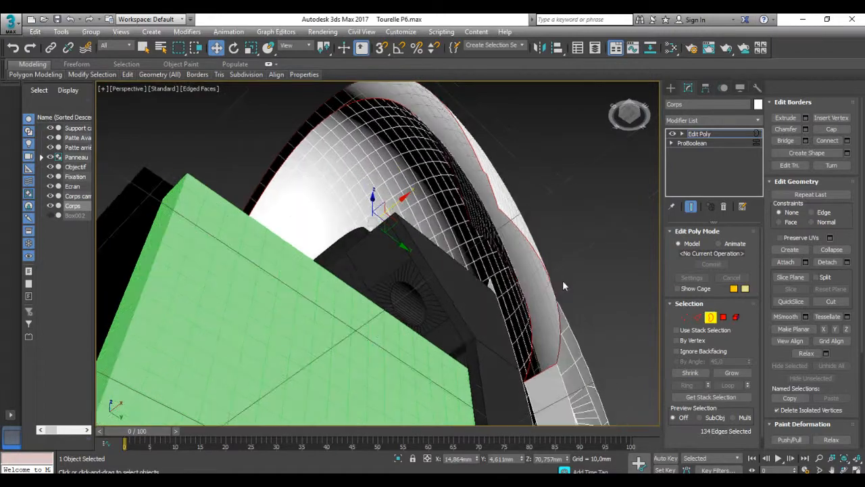
Retry capping the selected upper border of the Corps shell and undo the distorted cap.
{"action": "middle_click_drag", "start_coordinate": [563, 280], "coordinate": [503, 272], "text": "alt"}
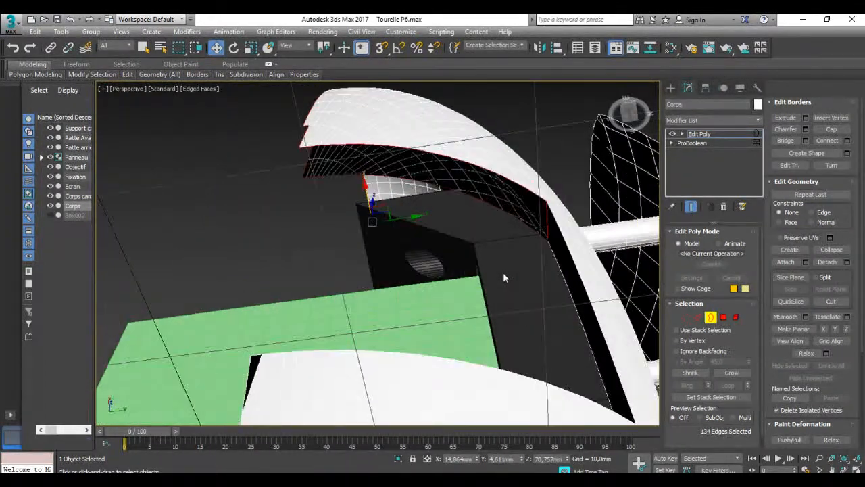
{"action": "left_click", "coordinate": [786, 140]}
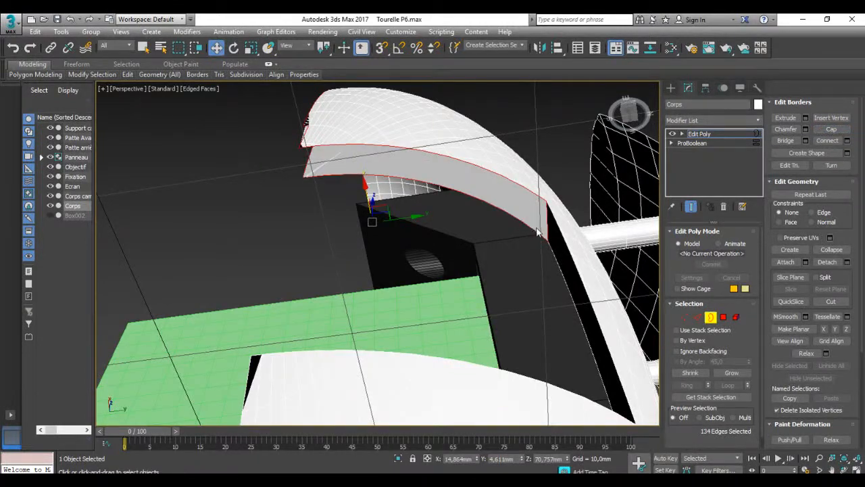
{"action": "middle_click_drag", "start_coordinate": [537, 232], "coordinate": [566, 286], "text": "alt"}
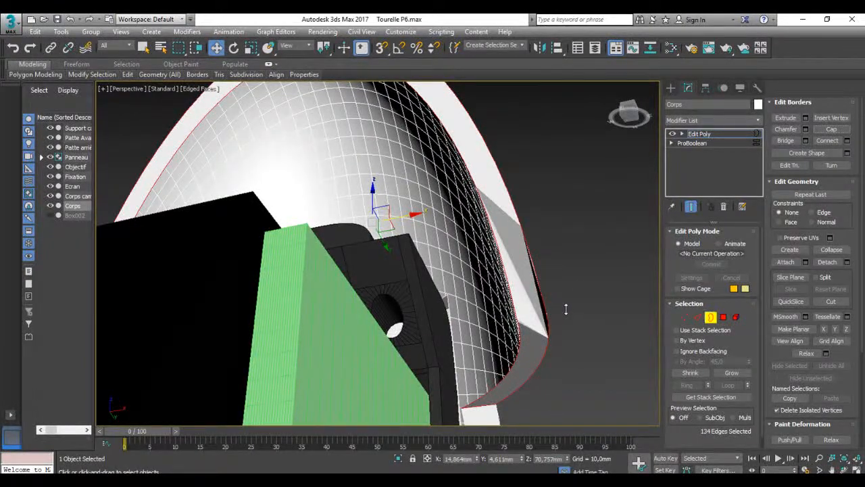
{"action": "scroll", "coordinate": [568, 315], "scroll_direction": "up", "scroll_amount": 3}
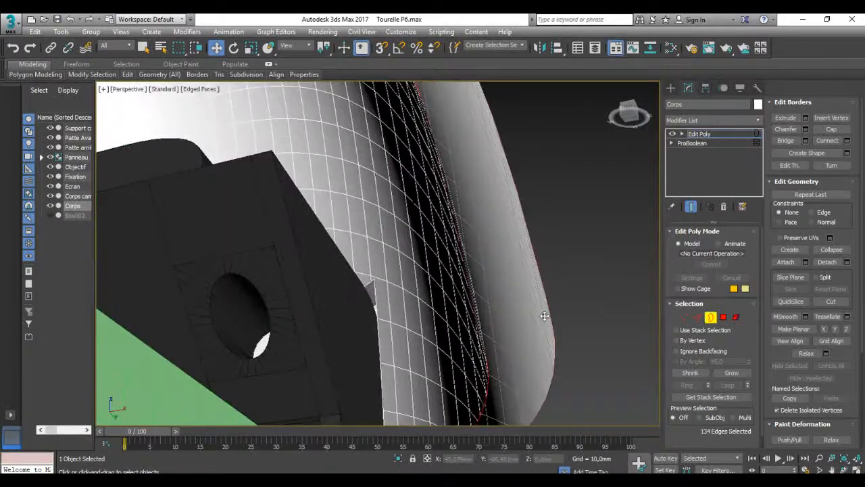
{"action": "mouse_move", "coordinate": [570, 317]}
{"action": "middle_mouse_down", "text": "alt"}
{"action": "mouse_move", "coordinate": [584, 328]}
{"action": "mouse_move", "coordinate": [569, 298]}
{"action": "mouse_move", "coordinate": [576, 302]}
{"action": "middle_mouse_up", "text": "alt"}
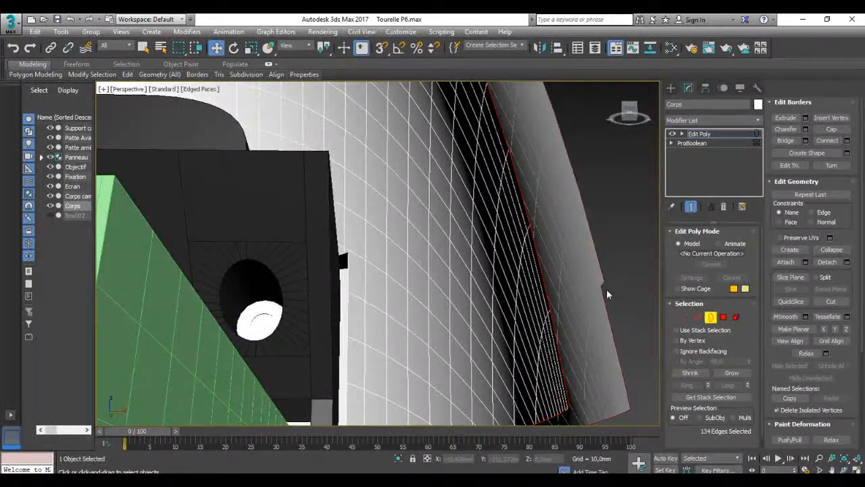
{"action": "left_click", "coordinate": [842, 131]}
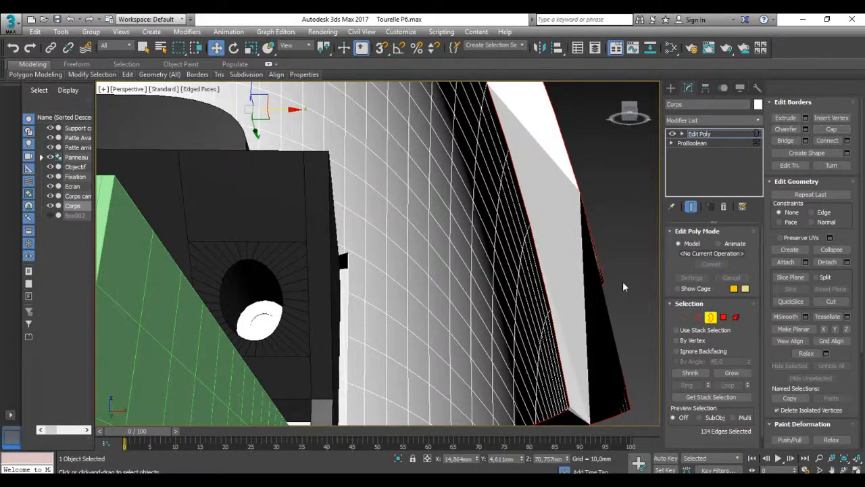
{"action": "key", "text": "ctrl+z"}
Undo the earlier border edits and the deletion of the Corps half, restoring its polygons.
{"action": "middle_click_drag", "start_coordinate": [611, 312], "coordinate": [538, 316], "text": "alt"}
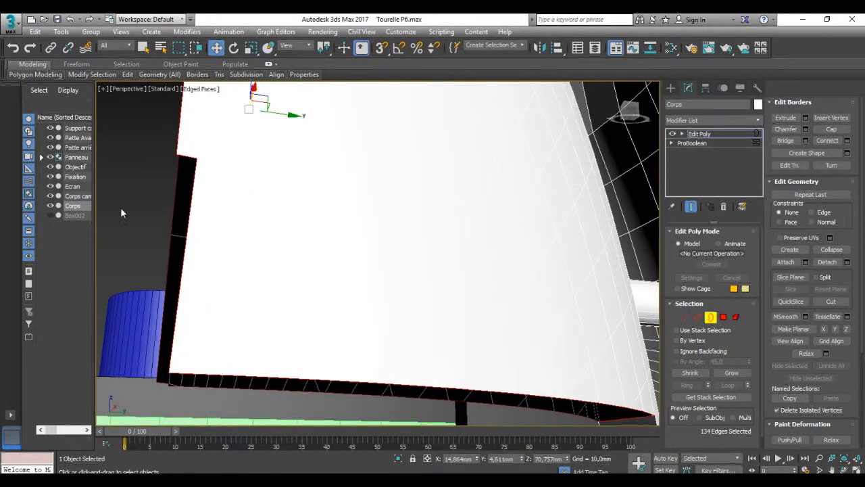
{"action": "key", "text": "ctrl+z"}
{"action": "key", "text": "ctrl+z"}
{"action": "key", "text": "ctrl+z"}
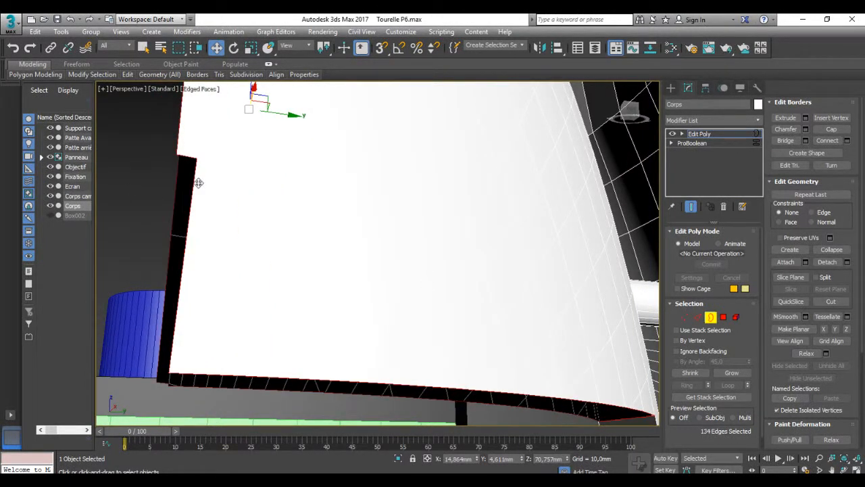
{"action": "key", "text": "ctrl+z"}
{"action": "key", "text": "ctrl+z"}
{"action": "key", "text": "ctrl+z"}
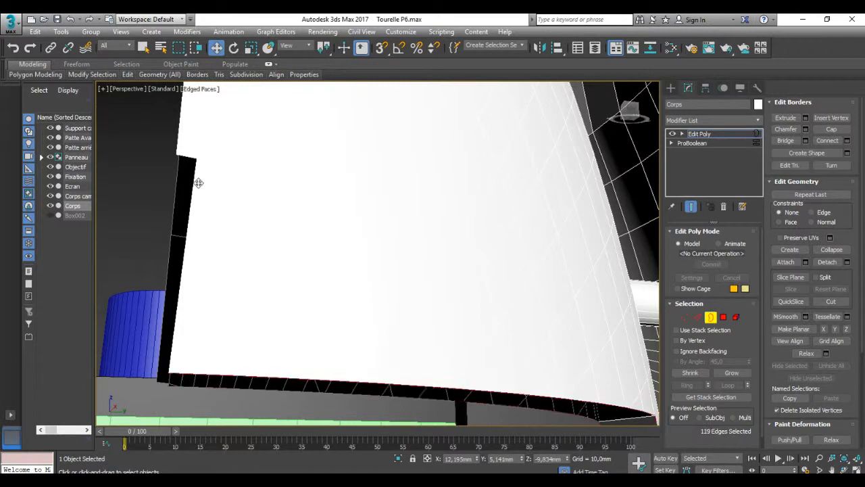
Remove the polygons protruding past the seam above the screen opening from the polygon selection and delete the selected Corps half.
{"action": "scroll", "coordinate": [199, 183], "scroll_direction": "down", "scroll_amount": 6}
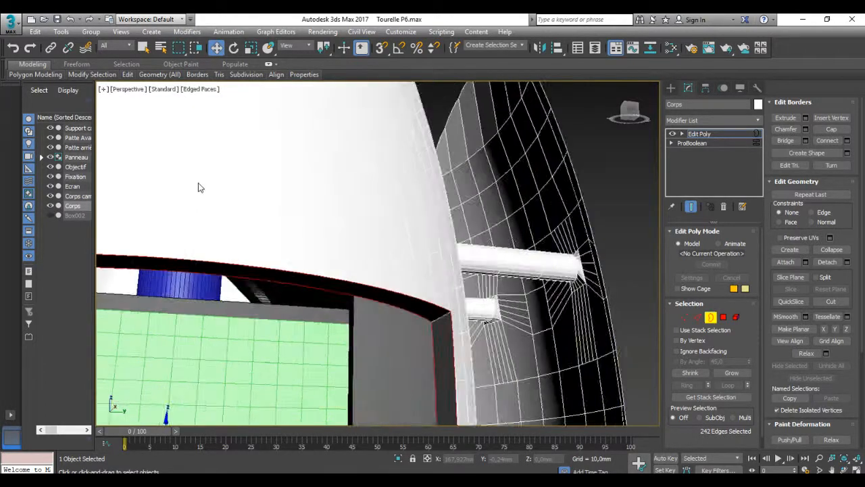
{"action": "left_click", "coordinate": [724, 317]}
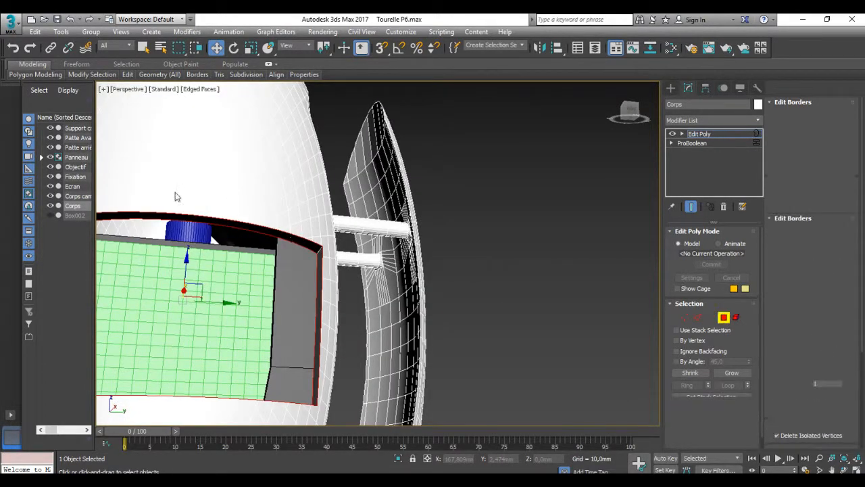
{"action": "scroll", "coordinate": [200, 192], "scroll_direction": "up", "scroll_amount": 2}
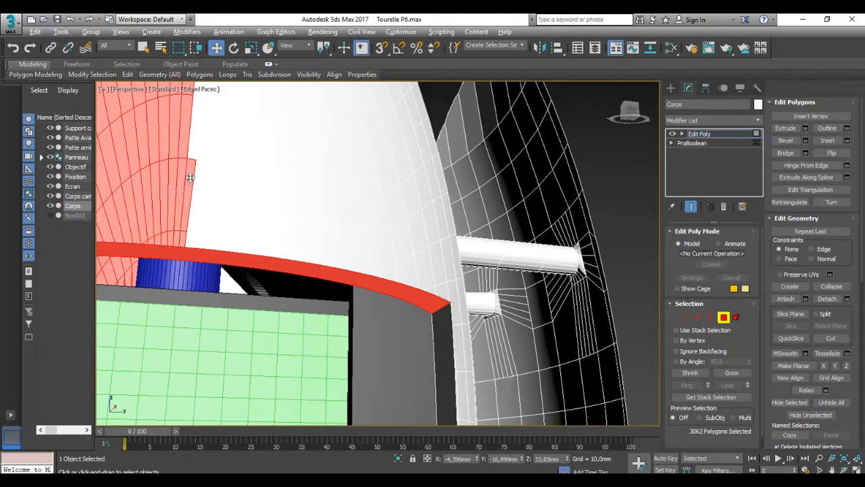
{"action": "left_click", "coordinate": [189, 186], "text": "alt"}
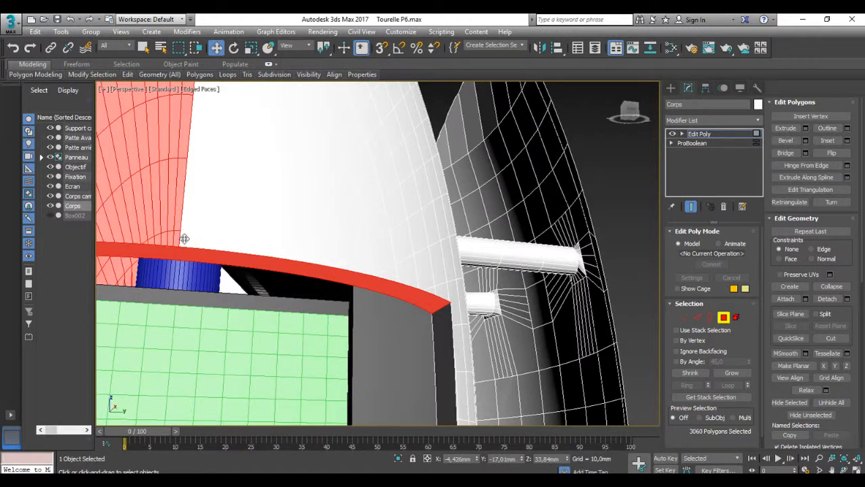
{"action": "scroll", "coordinate": [185, 238], "scroll_direction": "down", "scroll_amount": 6}
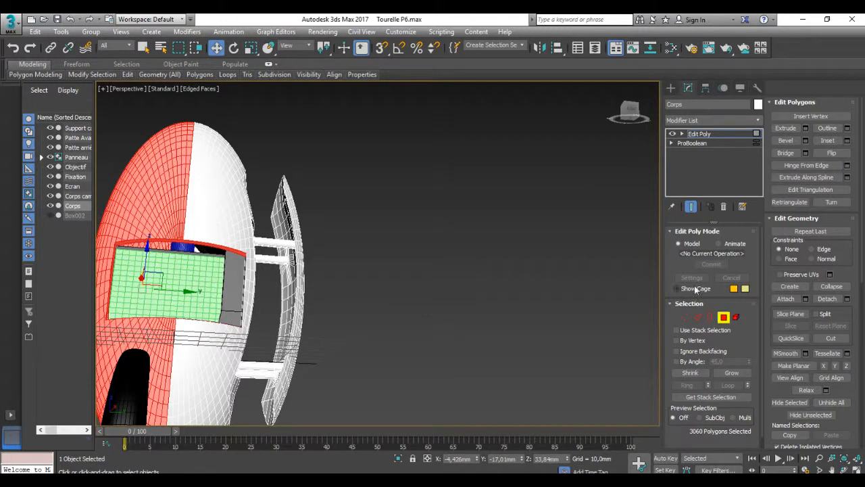
{"action": "key", "text": "ctrl+d"}
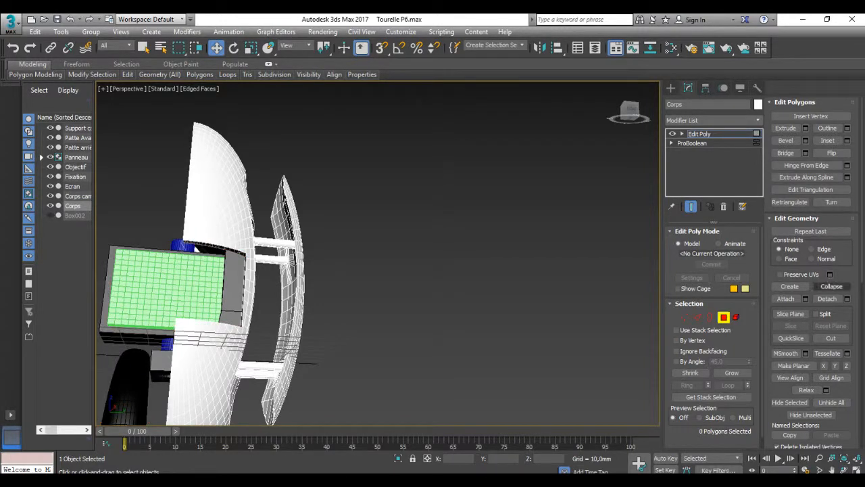
Select the upper open border of the remaining Corps half and examine its rim and lower corner from several sides.
{"action": "left_click", "coordinate": [711, 317]}
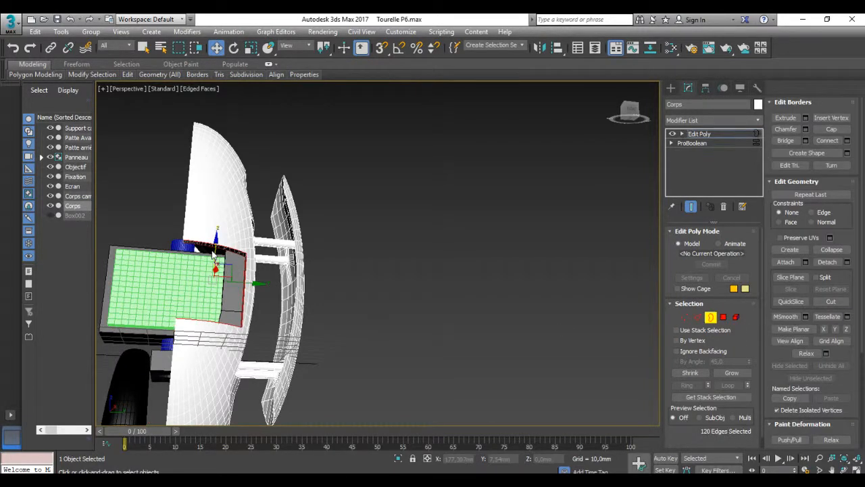
{"action": "scroll", "coordinate": [200, 265], "scroll_direction": "up", "scroll_amount": 6}
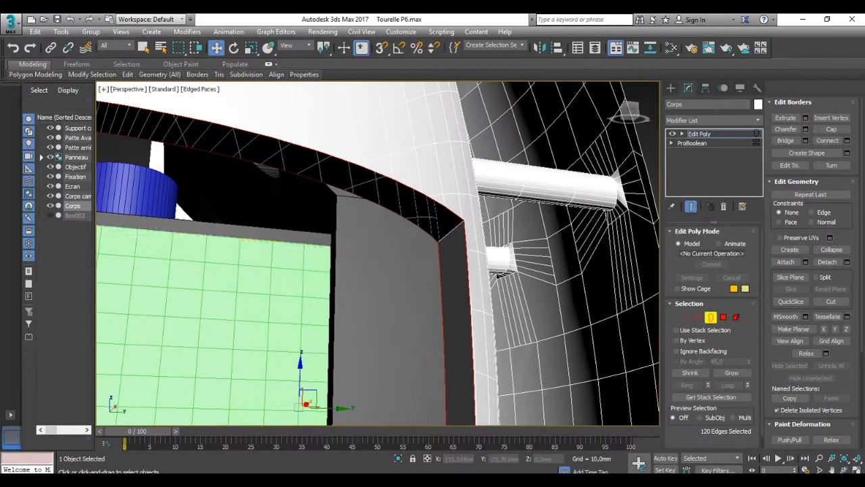
{"action": "left_click", "coordinate": [416, 197]}
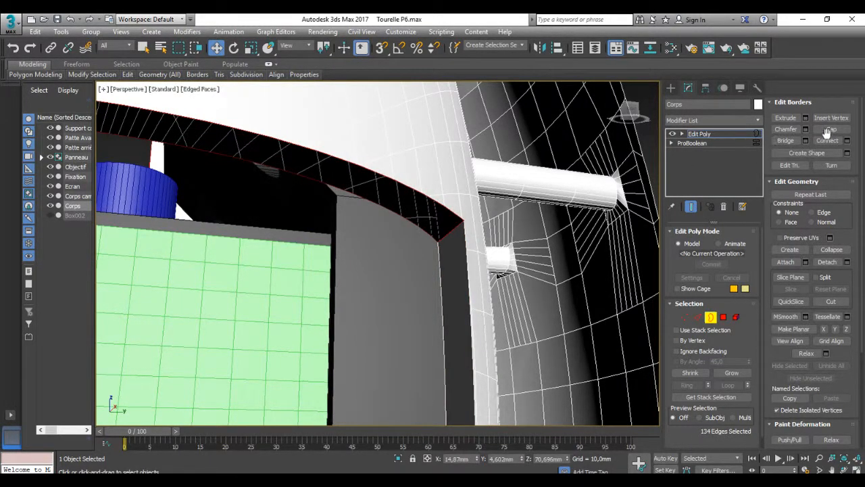
{"action": "middle_click_drag", "start_coordinate": [317, 221], "coordinate": [359, 257], "text": "alt"}
{"action": "scroll", "coordinate": [336, 218], "scroll_direction": "up", "scroll_amount": 2}
{"action": "scroll", "coordinate": [356, 259], "scroll_direction": "up", "scroll_amount": 3}
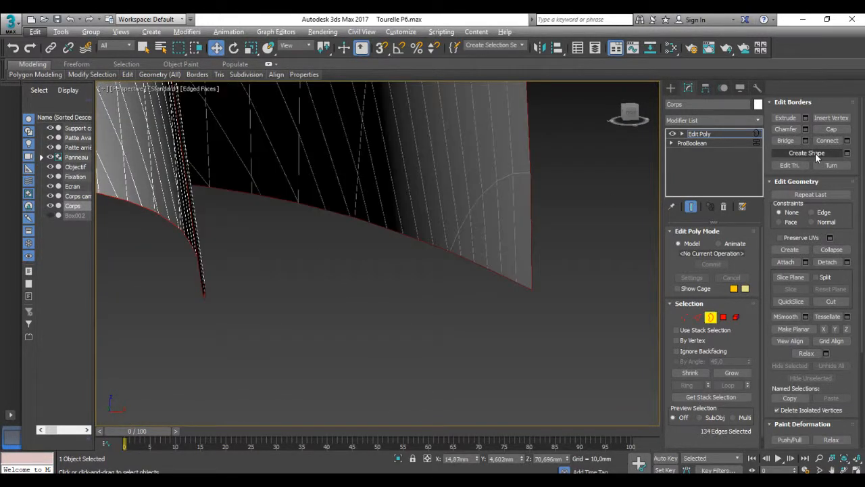
{"action": "mouse_move", "coordinate": [427, 292]}
{"action": "middle_mouse_down"}
{"action": "mouse_move", "coordinate": [419, 291]}
{"action": "mouse_move", "coordinate": [434, 277]}
{"action": "middle_mouse_up"}
{"action": "middle_click_drag", "start_coordinate": [436, 278], "coordinate": [458, 276]}
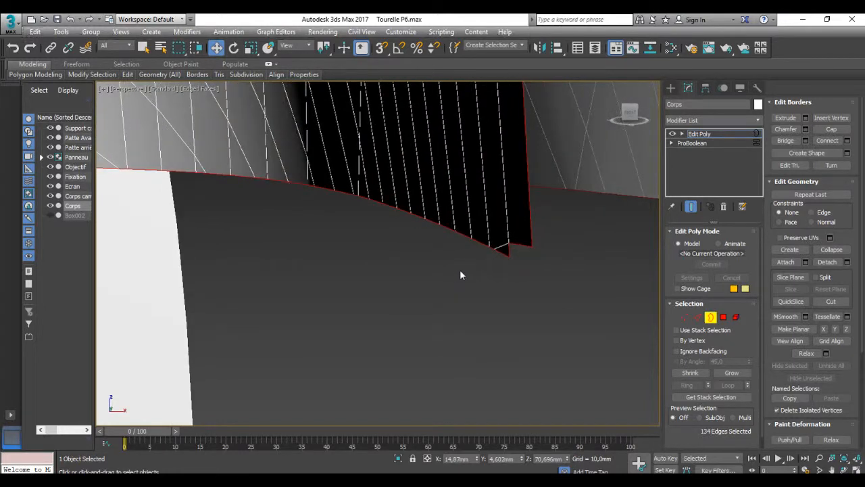
Undo the border selection and the deletion of the Corps half to bring its polygons back.
{"action": "key", "text": "ctrl+z"}
{"action": "key", "text": "ctrl+z"}
{"action": "key", "text": "ctrl+z"}
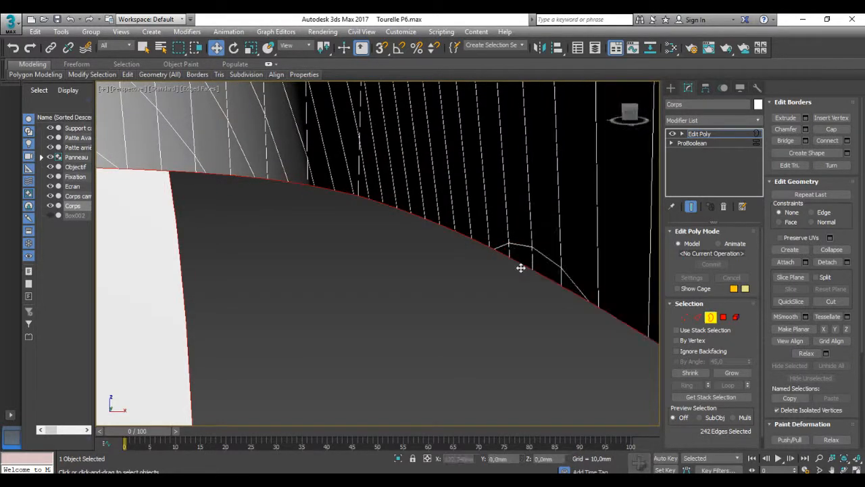
{"action": "scroll", "coordinate": [522, 269], "scroll_direction": "up", "scroll_amount": 3}
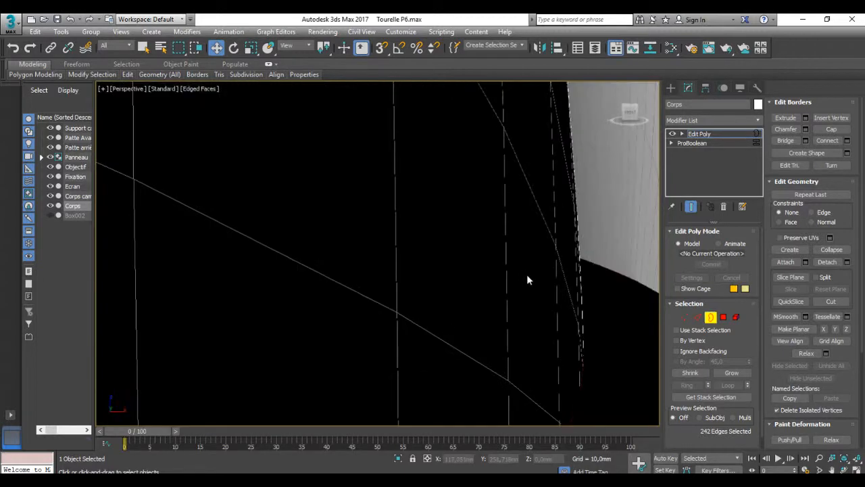
Remove the small polygon protruding past the outer seam just above the screen opening from the Corps polygon selection.
{"action": "left_click", "coordinate": [723, 317]}
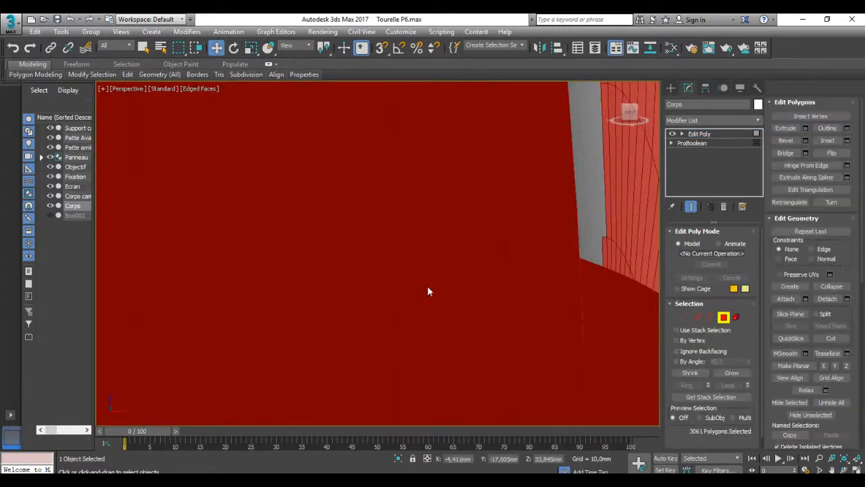
{"action": "scroll", "coordinate": [443, 285], "scroll_direction": "down", "scroll_amount": 2}
{"action": "scroll", "coordinate": [459, 285], "scroll_direction": "up", "scroll_amount": 3}
{"action": "scroll", "coordinate": [436, 287], "scroll_direction": "down", "scroll_amount": 4}
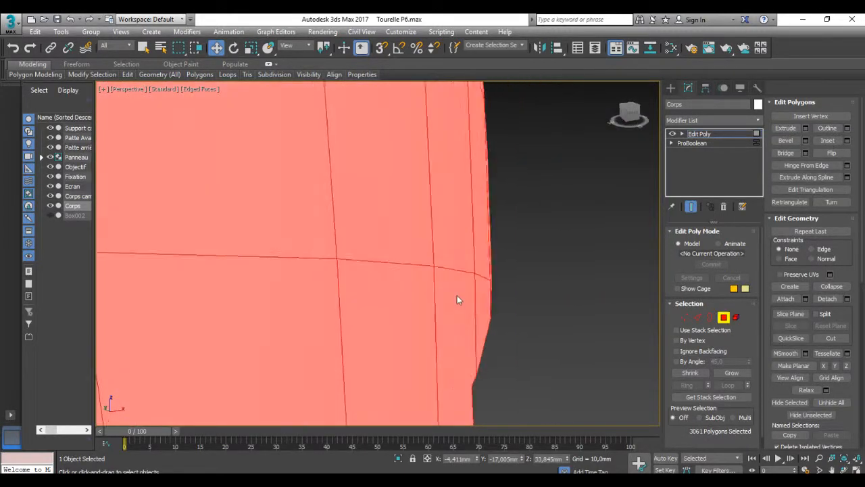
{"action": "scroll", "coordinate": [458, 296], "scroll_direction": "down", "scroll_amount": 4}
{"action": "middle_click_drag", "start_coordinate": [505, 304], "coordinate": [383, 268], "text": "alt"}
{"action": "scroll", "coordinate": [399, 241], "scroll_direction": "up", "scroll_amount": 2}
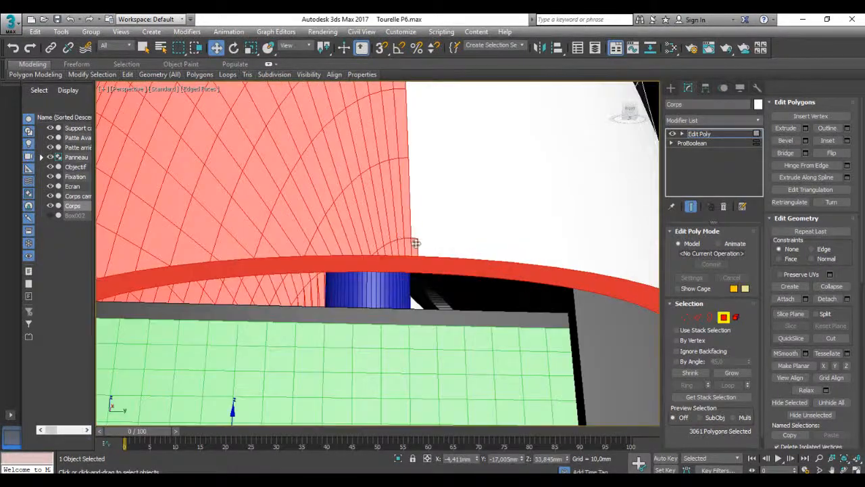
{"action": "middle_click_drag", "start_coordinate": [415, 260], "coordinate": [275, 204], "text": "alt"}
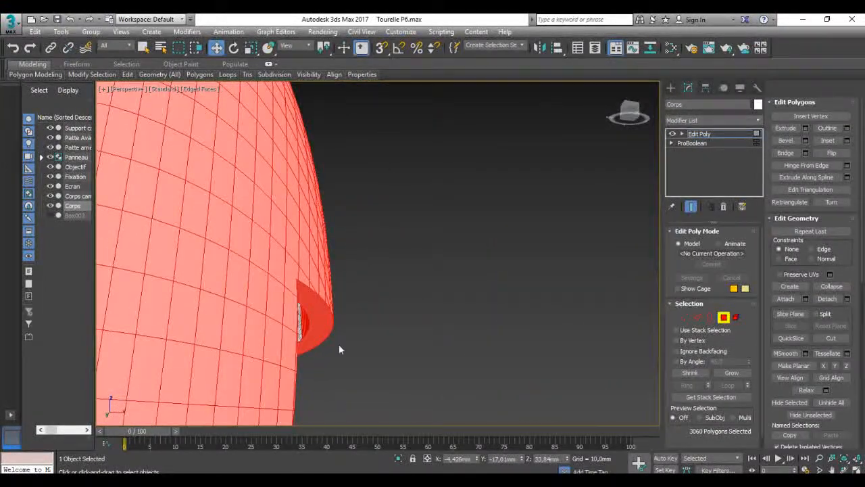
Deselect the remaining sliver polygon beside the seam at the screen opening's upper rim and delete the selected Corps half.
{"action": "scroll", "coordinate": [339, 349], "scroll_direction": "up", "scroll_amount": 2}
{"action": "scroll", "coordinate": [338, 341], "scroll_direction": "up", "scroll_amount": 2}
{"action": "middle_click_drag", "start_coordinate": [342, 342], "coordinate": [502, 352], "text": "alt"}
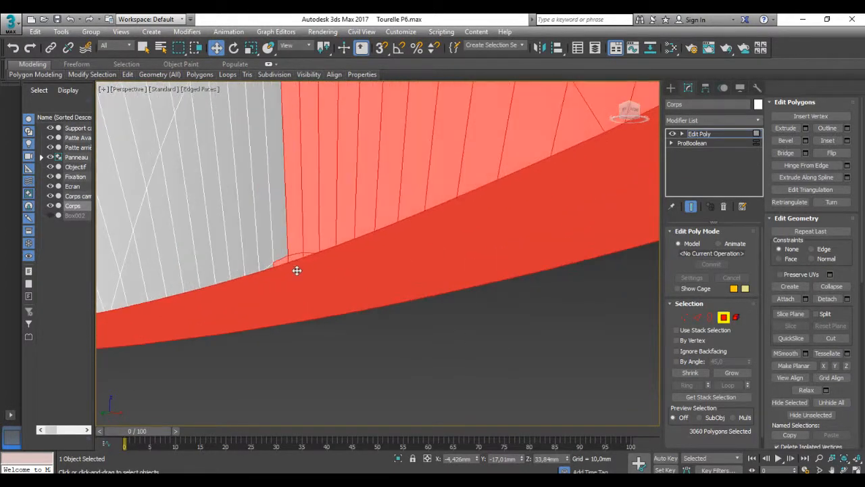
{"action": "scroll", "coordinate": [295, 271], "scroll_direction": "up", "scroll_amount": 2}
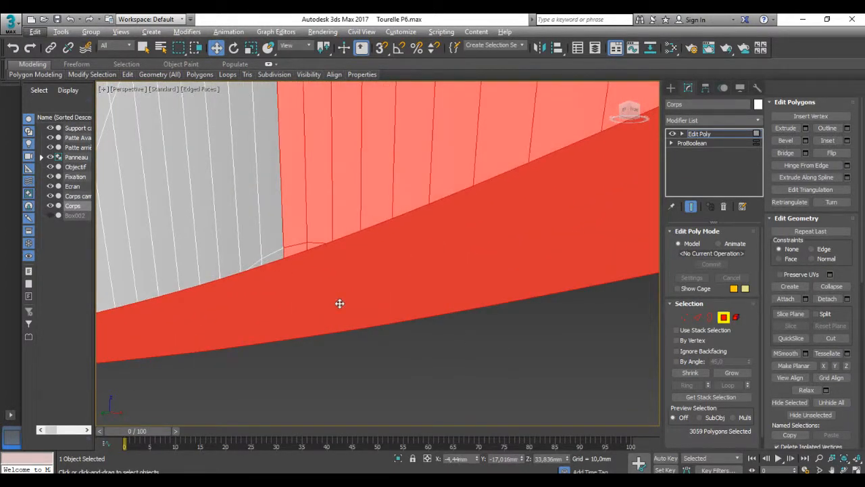
{"action": "scroll", "coordinate": [339, 304], "scroll_direction": "up", "scroll_amount": 2}
{"action": "scroll", "coordinate": [342, 305], "scroll_direction": "up", "scroll_amount": 2}
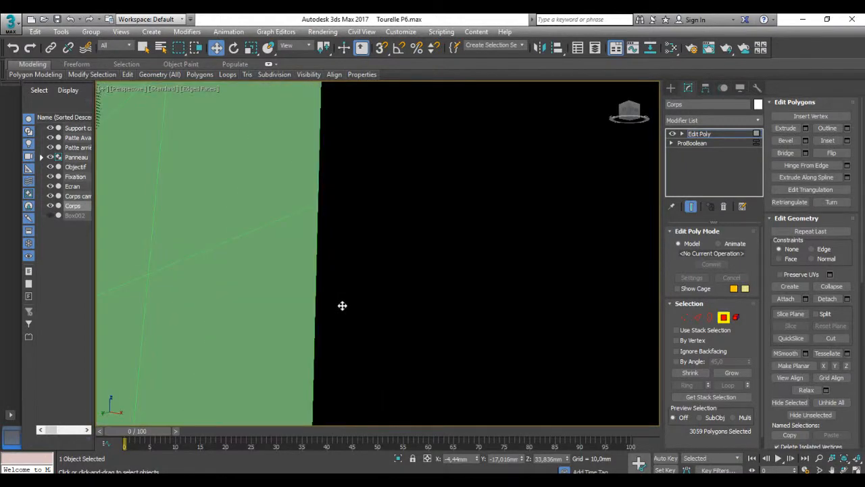
{"action": "middle_click_drag", "start_coordinate": [342, 306], "coordinate": [254, 328], "text": "alt"}
{"action": "scroll", "coordinate": [255, 328], "scroll_direction": "down", "scroll_amount": 5}
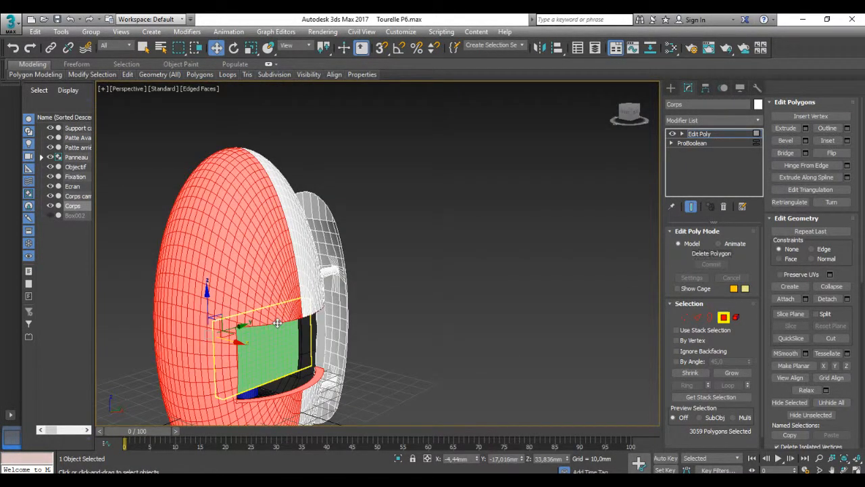
{"action": "key", "text": "alt+h"}
Try capping the upper open border of the Corps shell, inspect the cap around its lower corner and undo it.
{"action": "scroll", "coordinate": [281, 322], "scroll_direction": "up", "scroll_amount": 5}
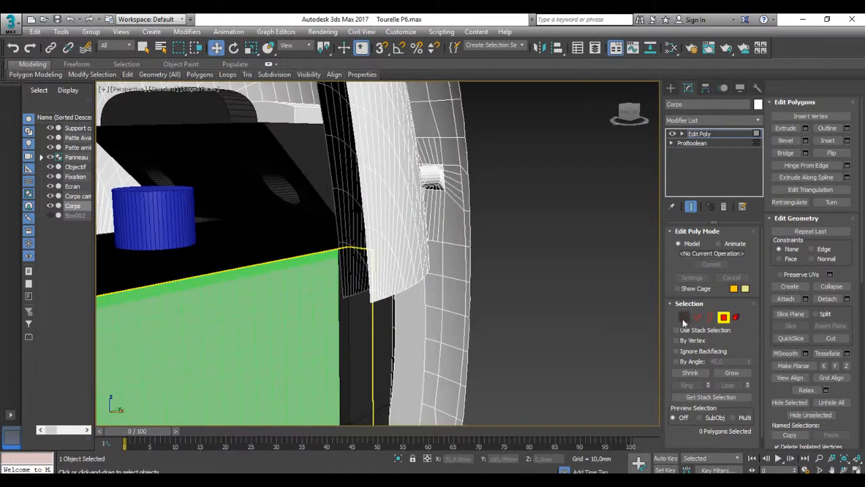
{"action": "left_click", "coordinate": [710, 317]}
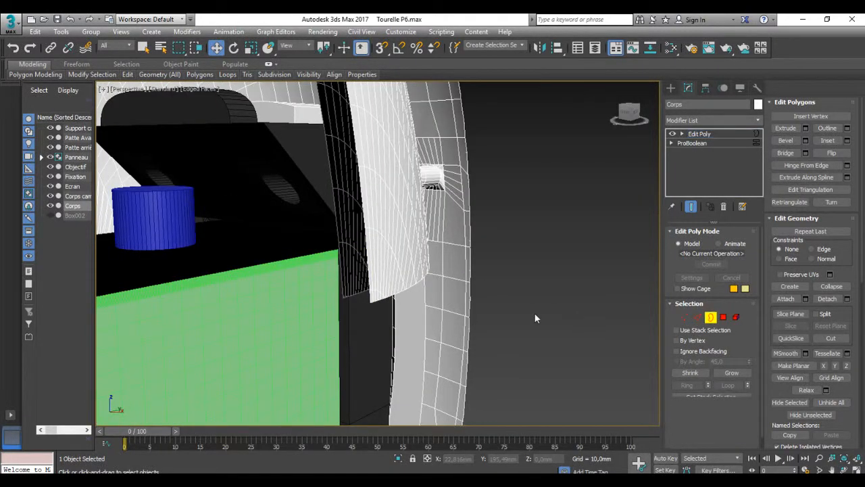
{"action": "left_click", "coordinate": [366, 257]}
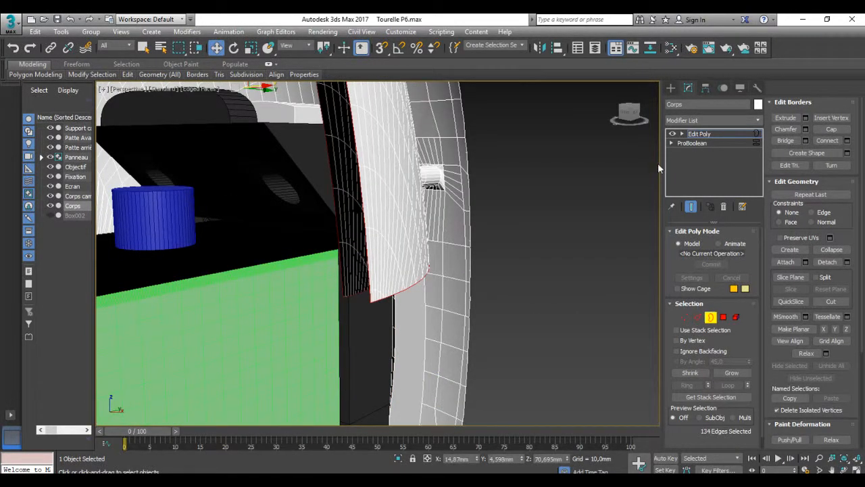
{"action": "left_click", "coordinate": [831, 129]}
{"action": "middle_click_drag", "start_coordinate": [464, 266], "coordinate": [519, 261], "text": "alt"}
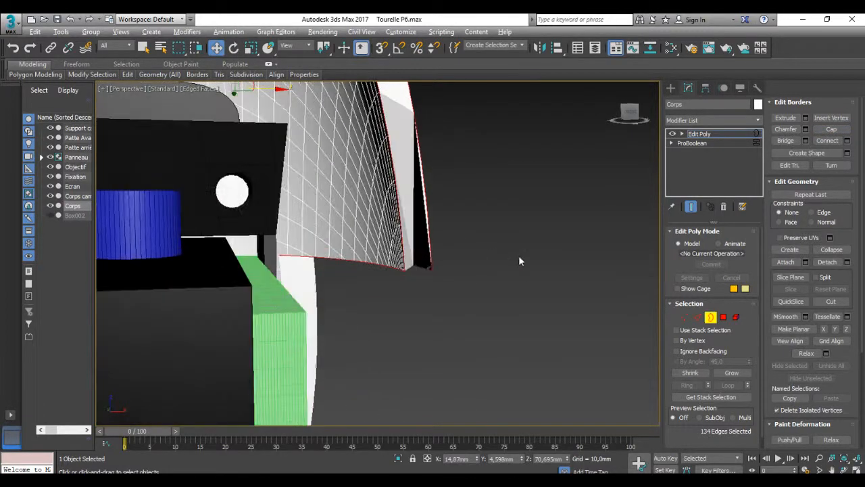
{"action": "scroll", "coordinate": [416, 271], "scroll_direction": "up", "scroll_amount": 5}
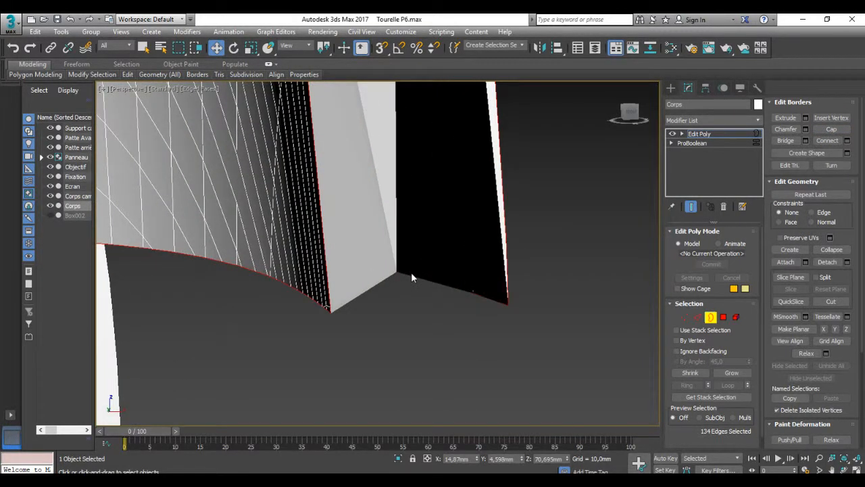
{"action": "mouse_move", "coordinate": [407, 272]}
{"action": "middle_mouse_down", "text": "alt"}
{"action": "mouse_move", "coordinate": [401, 246]}
{"action": "mouse_move", "coordinate": [399, 274]}
{"action": "middle_mouse_up", "text": "alt"}
{"action": "scroll", "coordinate": [396, 277], "scroll_direction": "down", "scroll_amount": 6}
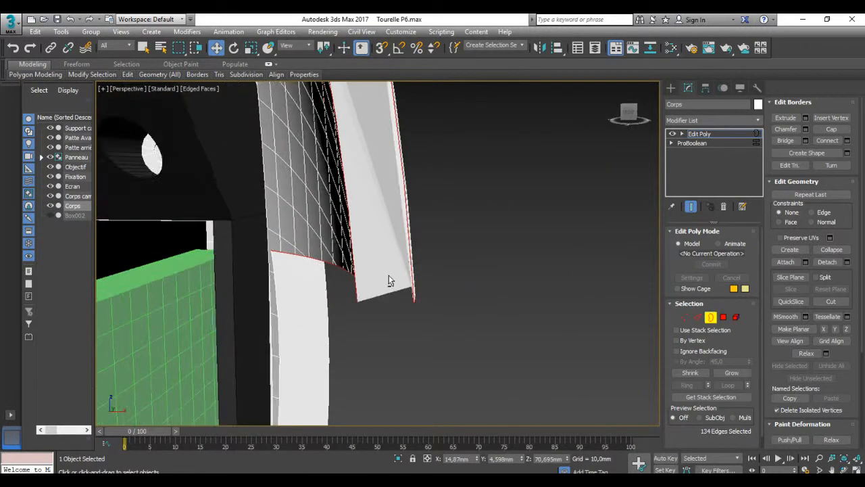
{"action": "middle_click_drag", "start_coordinate": [396, 200], "coordinate": [403, 245]}
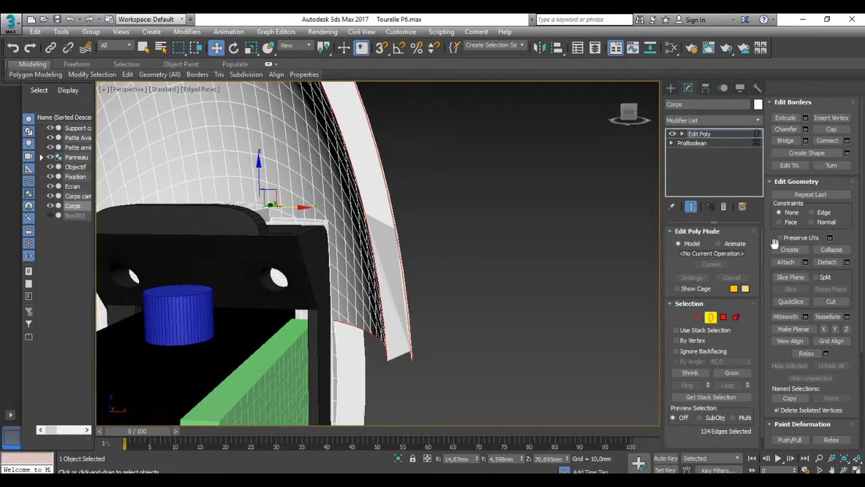
{"action": "key", "text": "ctrl+z"}
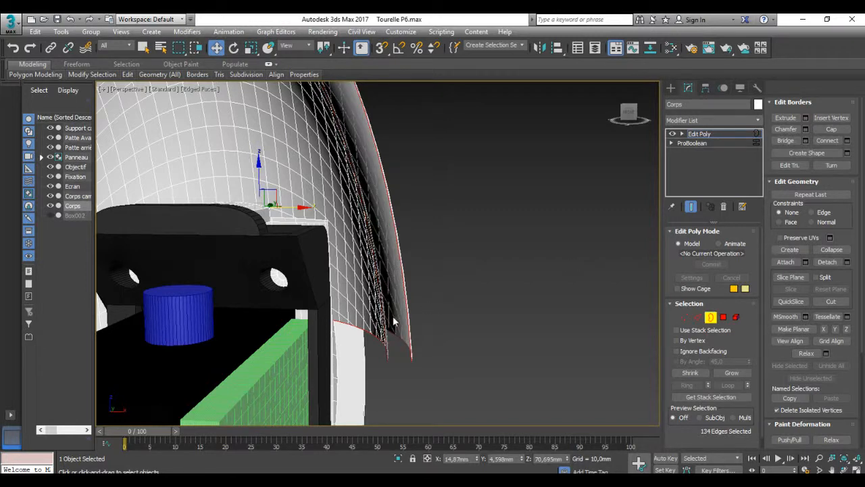
Try bridging the upper border's edges with one edge on each rim left out of the selection, and undo the bridge.
{"action": "scroll", "coordinate": [393, 315], "scroll_direction": "up", "scroll_amount": 6}
{"action": "middle_click_drag", "start_coordinate": [396, 354], "coordinate": [391, 282]}
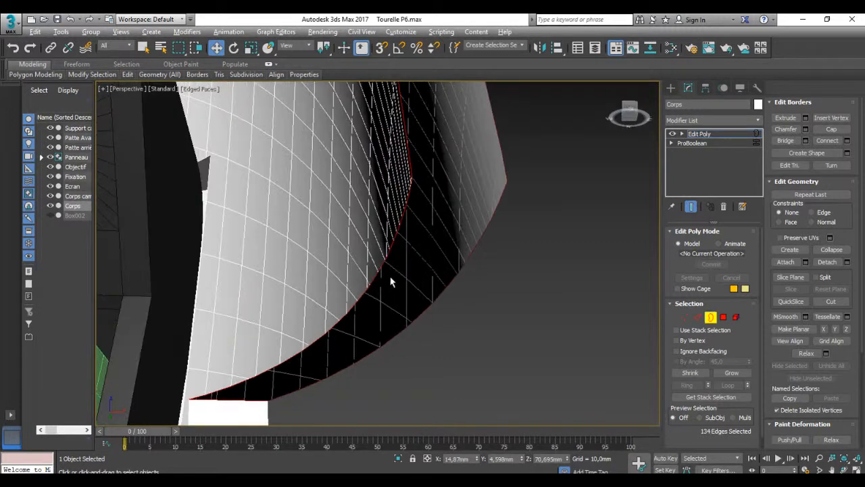
{"action": "left_click", "coordinate": [361, 322]}
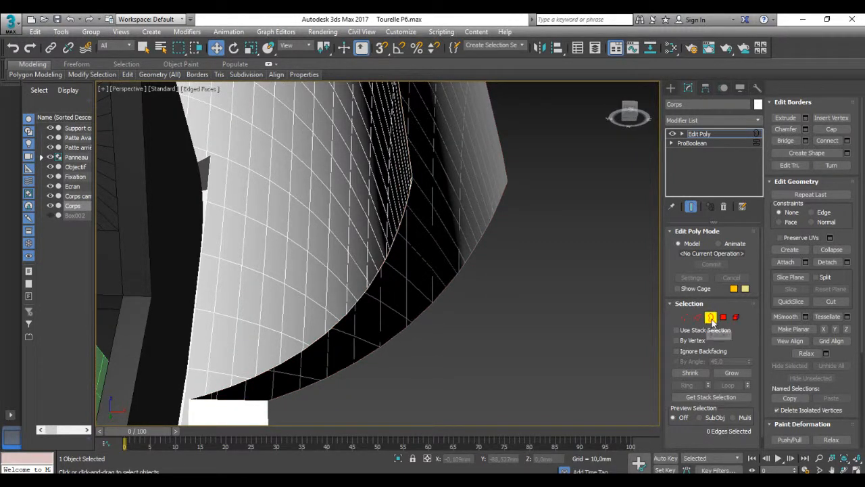
{"action": "left_click", "coordinate": [427, 307]}
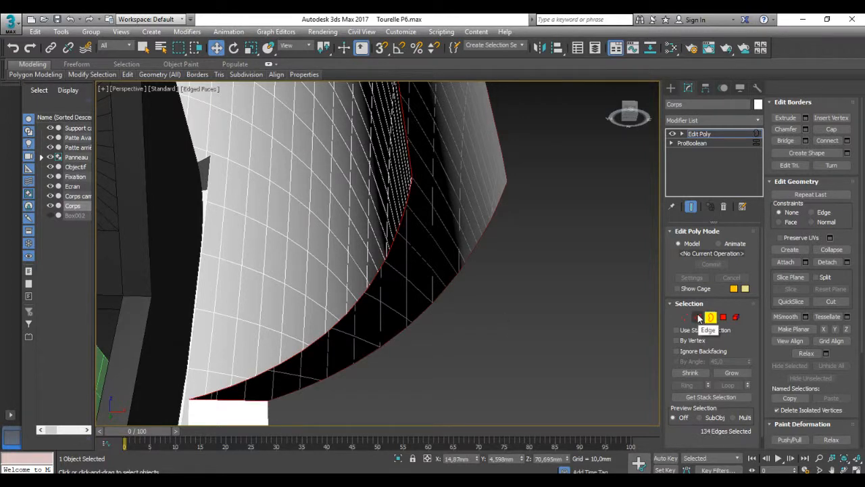
{"action": "left_click", "coordinate": [698, 317]}
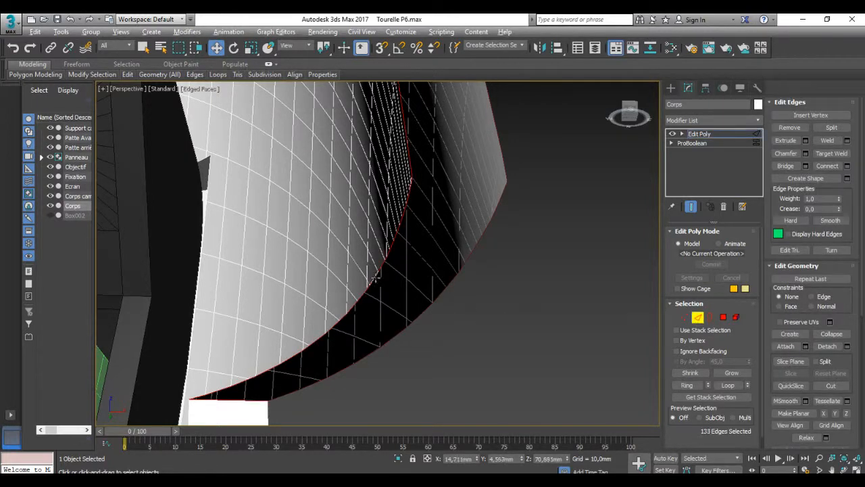
{"action": "left_click", "coordinate": [422, 316], "text": "alt"}
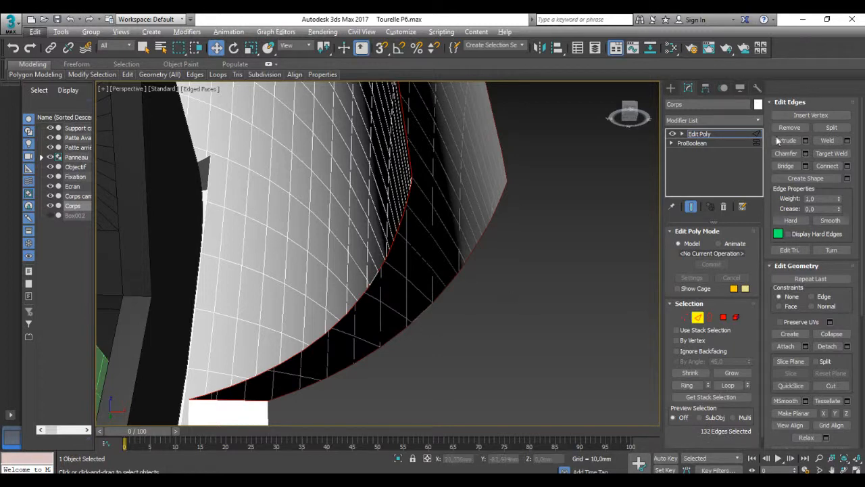
{"action": "left_click", "coordinate": [786, 166]}
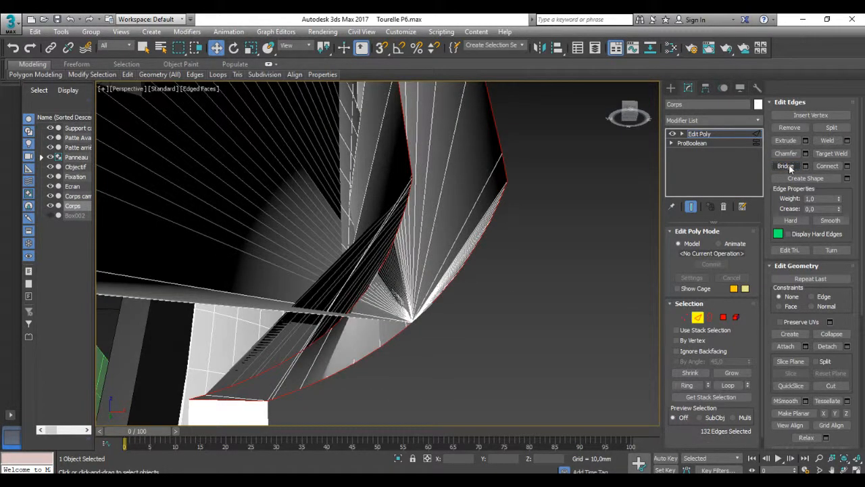
{"action": "key", "text": "ctrl+z"}
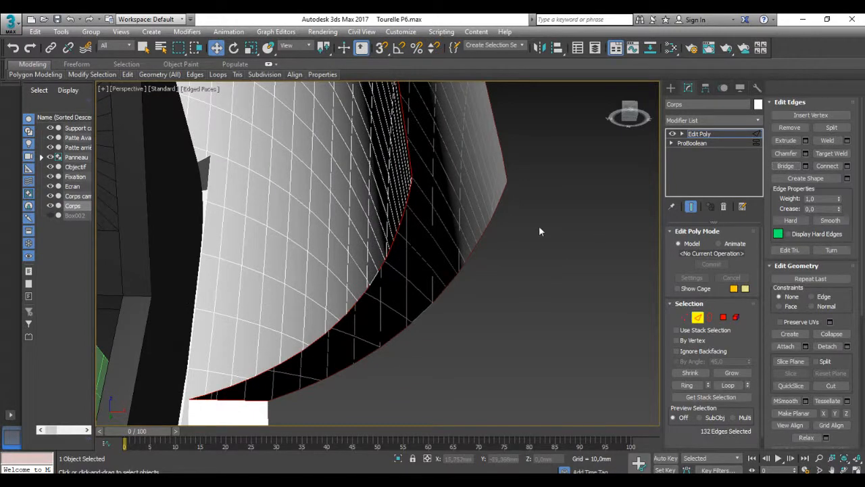
Cap the lower open border of the Corps shell below the screen opening and check the cap's upper corner.
{"action": "middle_click_drag", "start_coordinate": [534, 235], "coordinate": [484, 243], "text": "alt"}
{"action": "scroll", "coordinate": [484, 245], "scroll_direction": "down", "scroll_amount": 5}
{"action": "middle_click_drag", "start_coordinate": [472, 296], "coordinate": [479, 341], "text": "alt"}
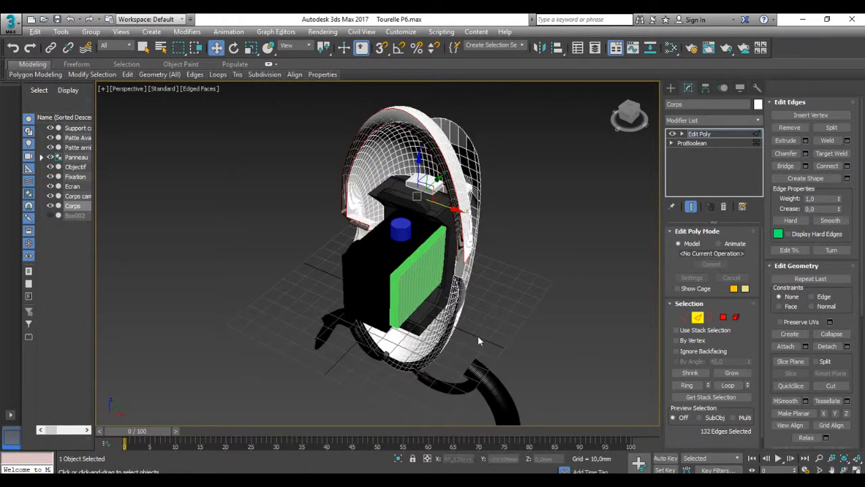
{"action": "scroll", "coordinate": [469, 312], "scroll_direction": "up", "scroll_amount": 5}
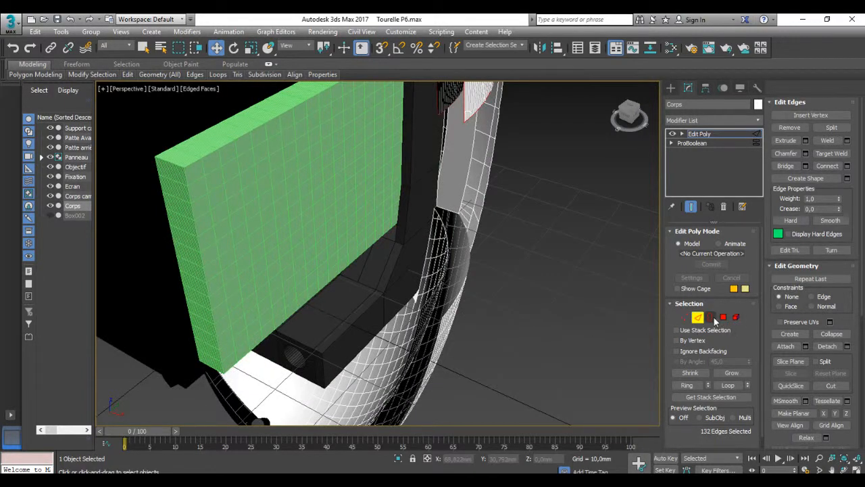
{"action": "left_click", "coordinate": [710, 317]}
{"action": "left_click", "coordinate": [455, 304]}
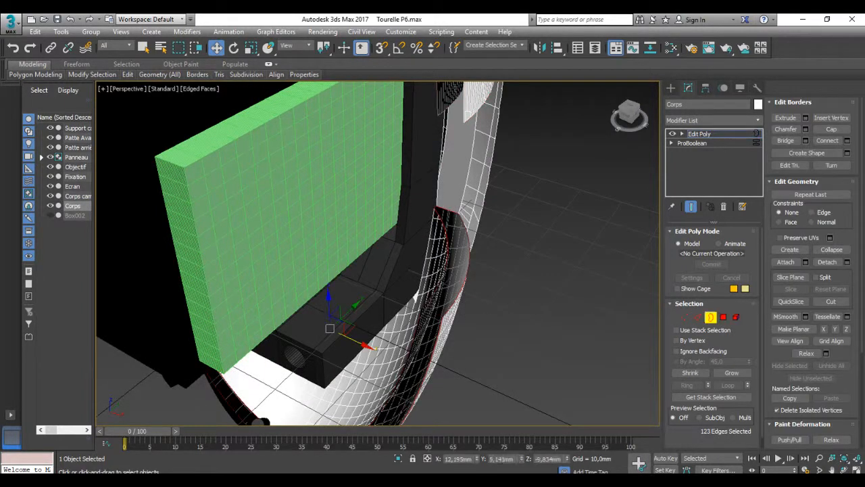
{"action": "left_click", "coordinate": [832, 129]}
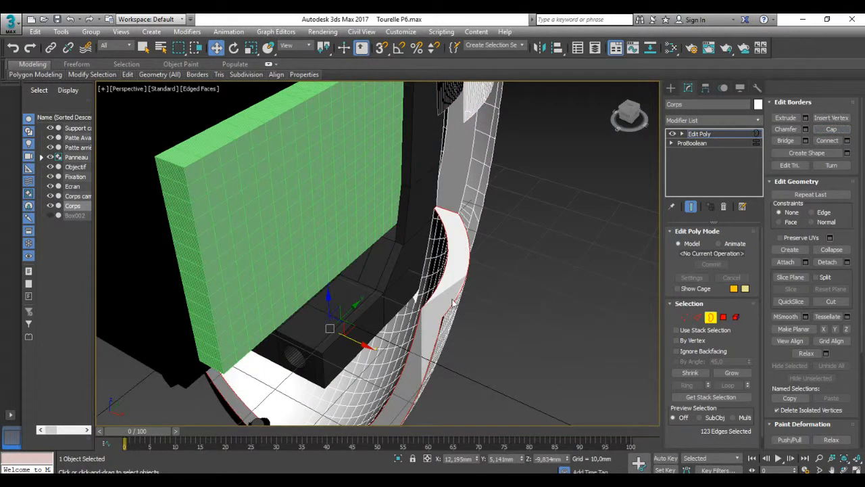
{"action": "middle_click_drag", "start_coordinate": [453, 302], "coordinate": [502, 301], "text": "alt"}
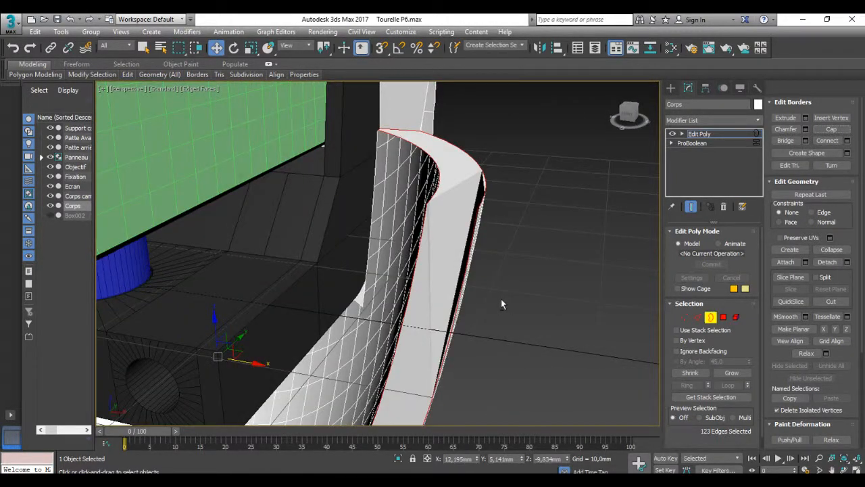
Undo the Corps caps and the removal of its half, and remove the Edit Poly modifier from Corps.
{"action": "key", "text": "ctrl+z"}
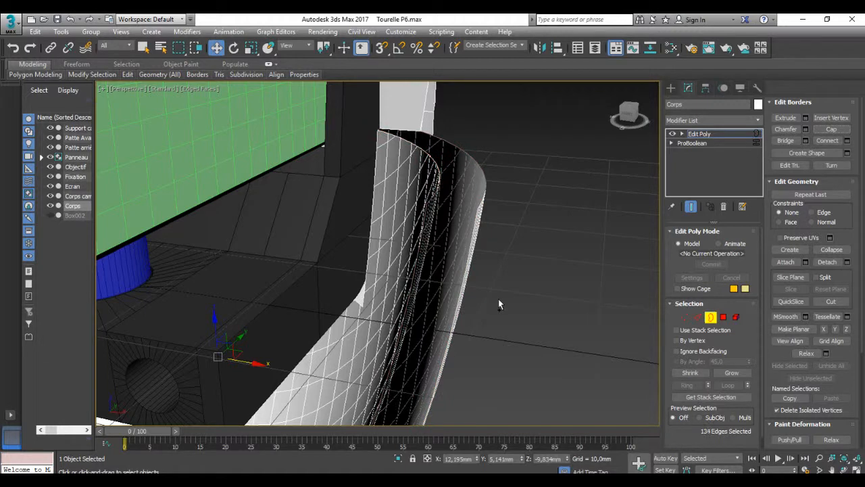
{"action": "key", "text": "ctrl+y"}
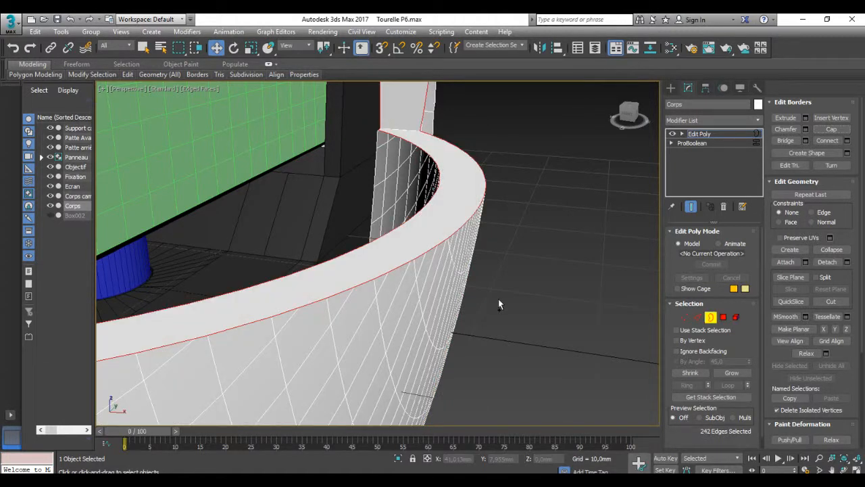
{"action": "scroll", "coordinate": [518, 280], "scroll_direction": "down", "scroll_amount": 8}
{"action": "middle_click_drag", "start_coordinate": [524, 278], "coordinate": [455, 278], "text": "alt"}
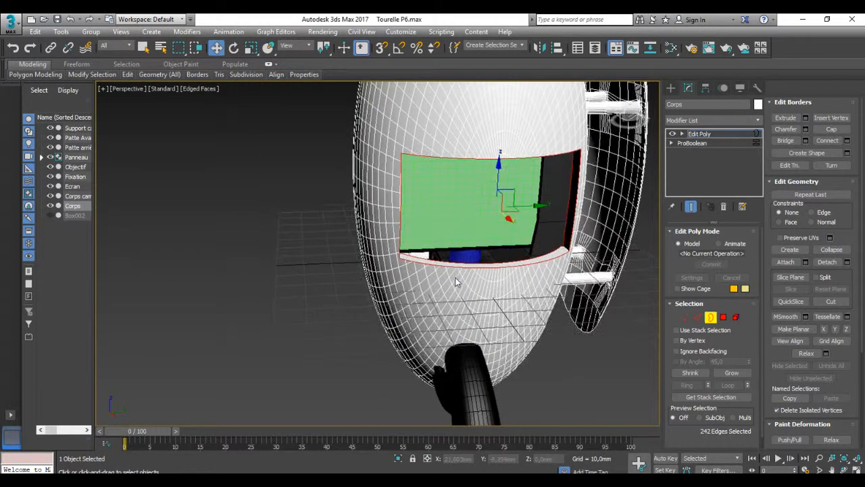
{"action": "left_click", "coordinate": [723, 206]}
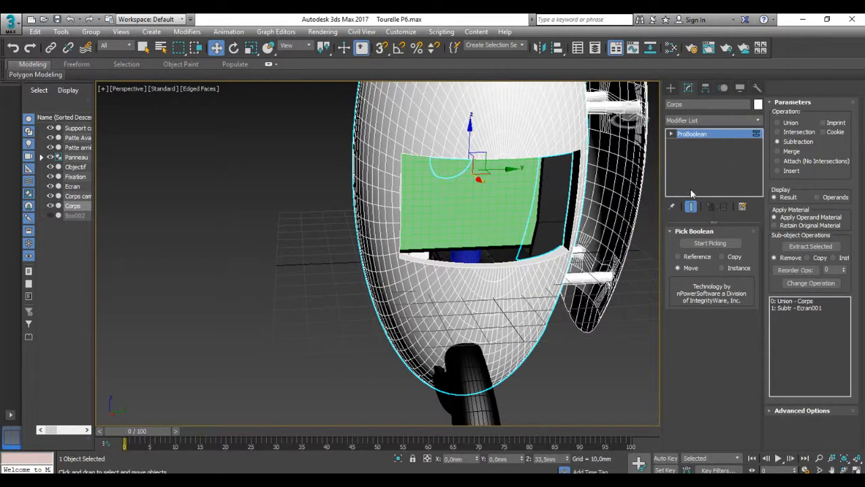
Undo the ProBoolean subtraction of Ecran001 from the Corps shell.
{"action": "key", "text": "ctrl+z"}
{"action": "key", "text": "ctrl+z"}
{"action": "key", "text": "ctrl+z"}
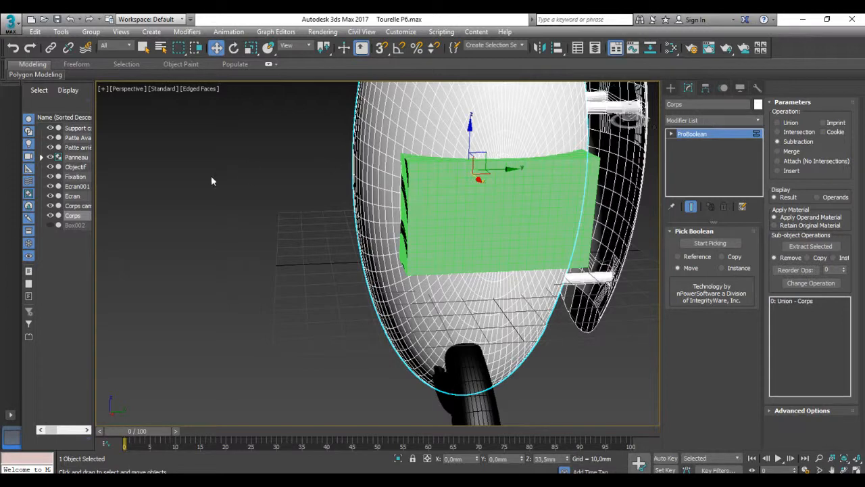
Add an Edit Poly modifier to Corps above its ProBoolean.
{"action": "left_click", "coordinate": [759, 121]}
{"action": "scroll", "coordinate": [721, 340], "scroll_direction": "down", "scroll_amount": 5}
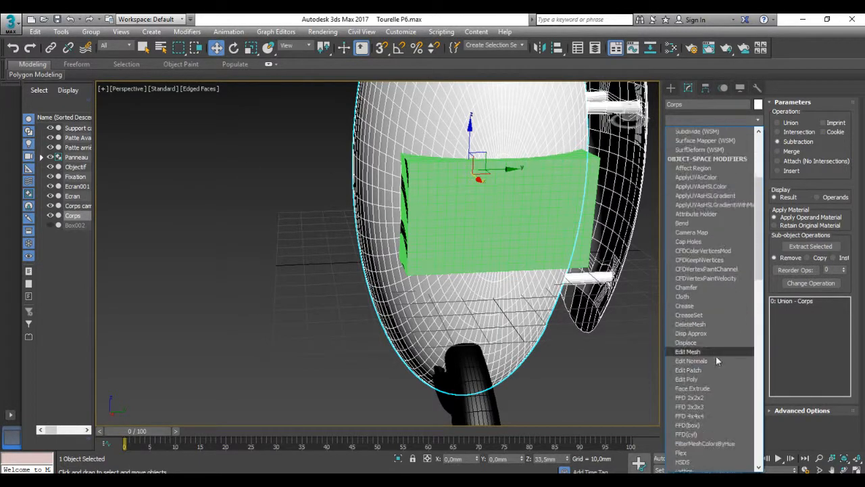
{"action": "left_click", "coordinate": [703, 382]}
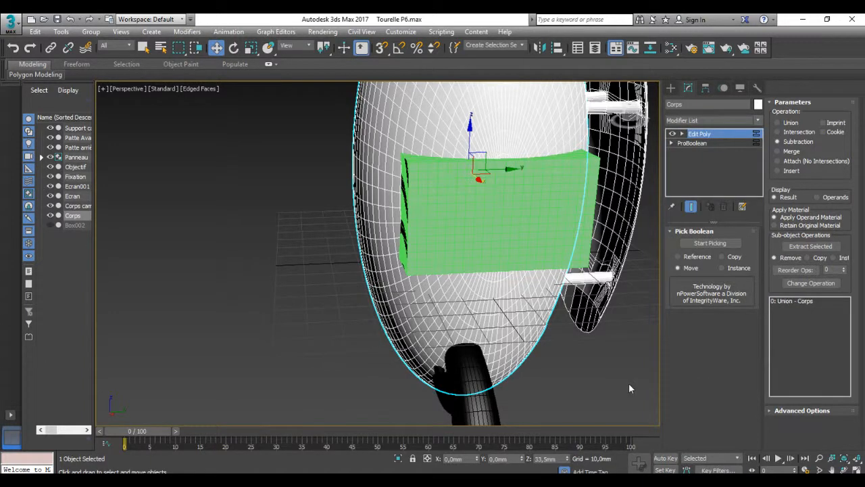
Select all Corps polygons on the lower side of the horizontal centre line in the Top view.
{"action": "left_click", "coordinate": [724, 318]}
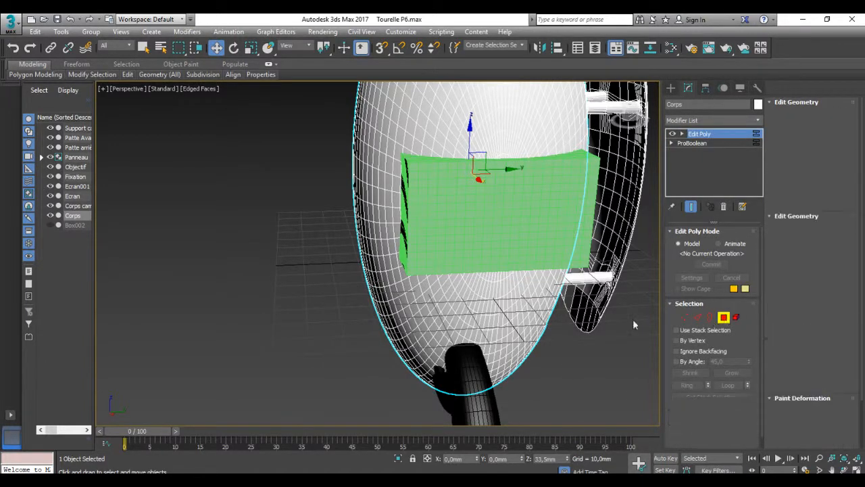
{"action": "key", "text": "alt+w"}
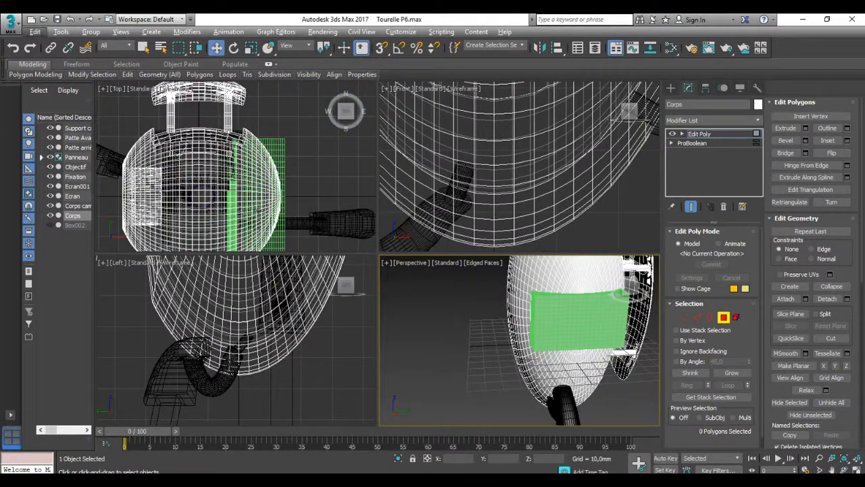
{"action": "middle_click_drag", "start_coordinate": [258, 210], "coordinate": [298, 169]}
{"action": "key", "text": "alt+w"}
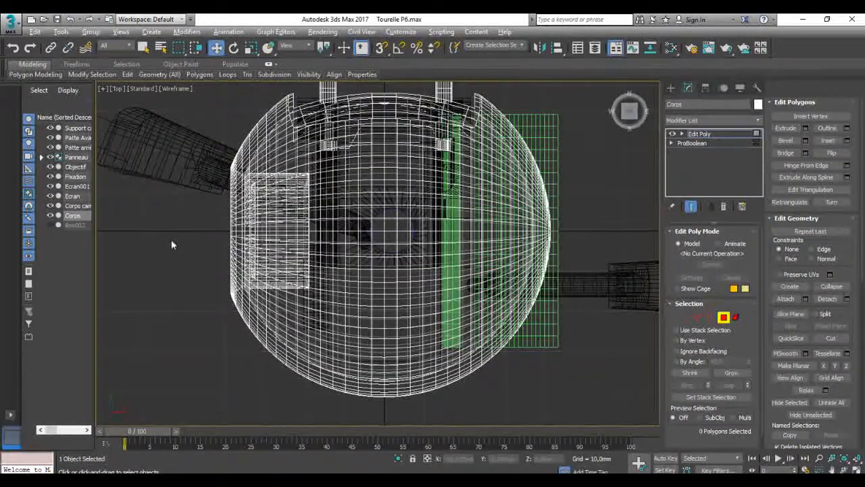
{"action": "left_click_drag", "start_coordinate": [604, 413], "coordinate": [190, 229]}
{"action": "scroll", "coordinate": [197, 232], "scroll_direction": "up", "scroll_amount": 5}
{"action": "scroll", "coordinate": [248, 237], "scroll_direction": "down", "scroll_amount": 5}
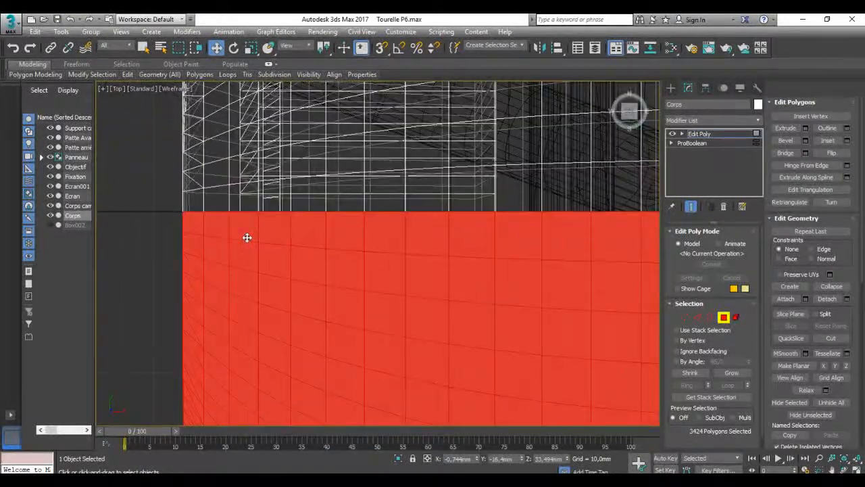
{"action": "mouse_move", "coordinate": [500, 253]}
{"action": "middle_mouse_down"}
{"action": "mouse_move", "coordinate": [595, 253]}
{"action": "mouse_move", "coordinate": [487, 254]}
{"action": "mouse_move", "coordinate": [496, 253]}
{"action": "middle_mouse_up"}
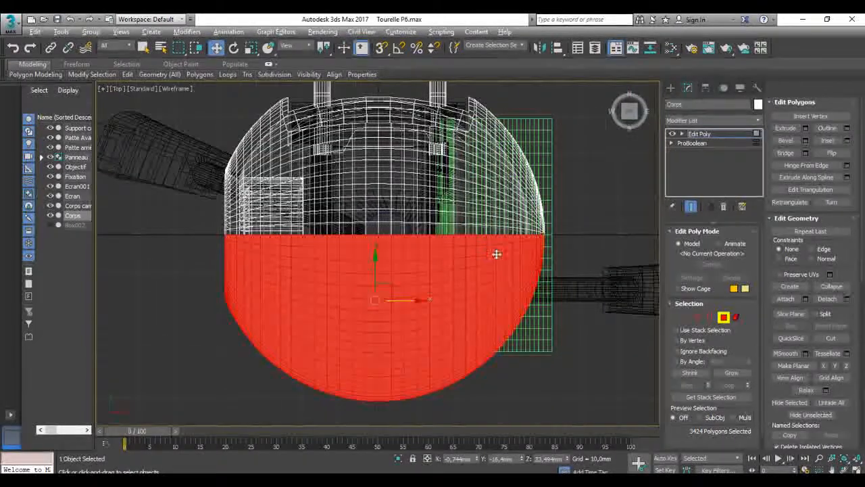
Hide the Ecran001 box to expose the Corps seam in the Perspective view.
{"action": "key", "text": "alt+w"}
{"action": "key", "text": "alt+w"}
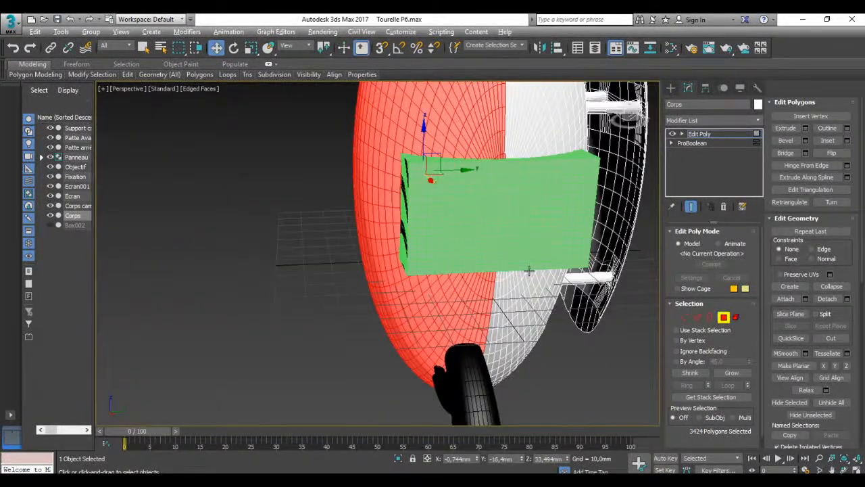
{"action": "scroll", "coordinate": [529, 270], "scroll_direction": "up", "scroll_amount": 3}
{"action": "left_click", "coordinate": [50, 186]}
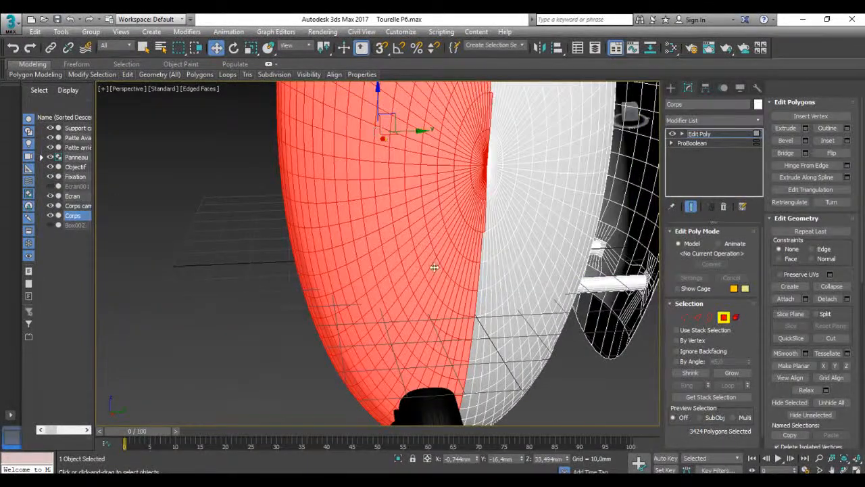
Deselect the sliver polygons along the Corps centre seam above and below the pole where the mesh lines converge.
{"action": "scroll", "coordinate": [510, 255], "scroll_direction": "up", "scroll_amount": 3}
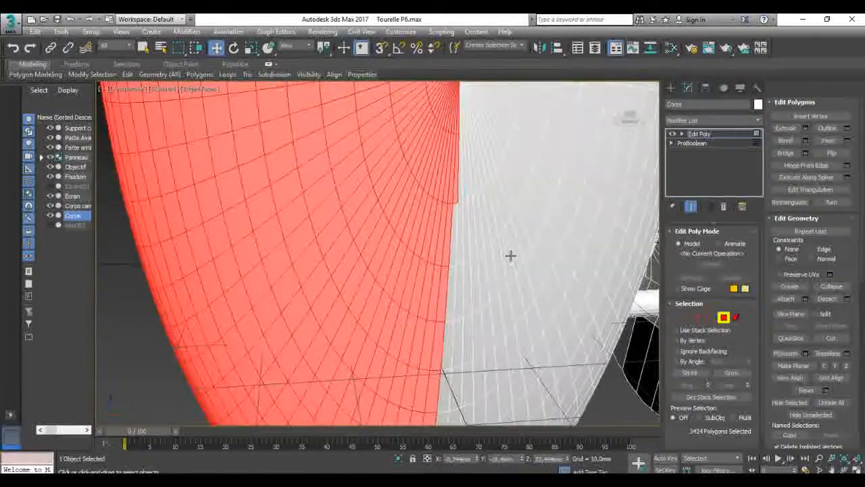
{"action": "left_click", "coordinate": [457, 194], "text": "alt"}
{"action": "middle_click_drag", "start_coordinate": [485, 194], "coordinate": [472, 195], "text": "alt"}
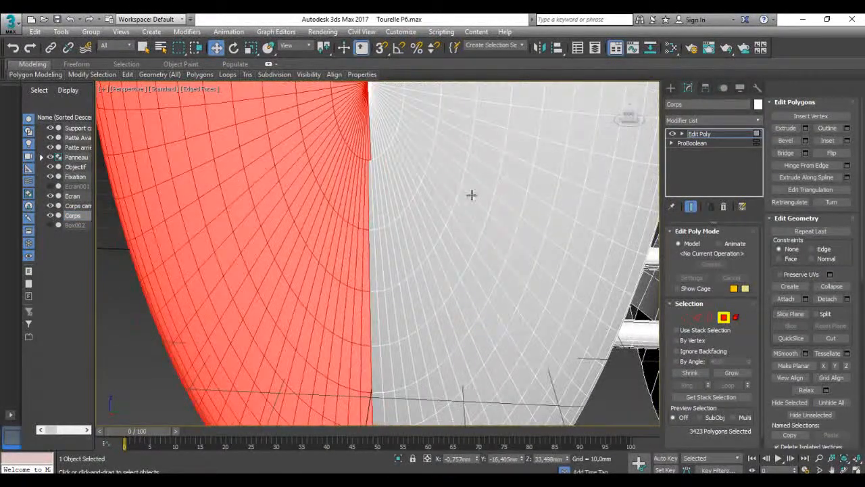
{"action": "left_click", "coordinate": [370, 157], "text": "alt"}
{"action": "scroll", "coordinate": [367, 146], "scroll_direction": "up", "scroll_amount": 6}
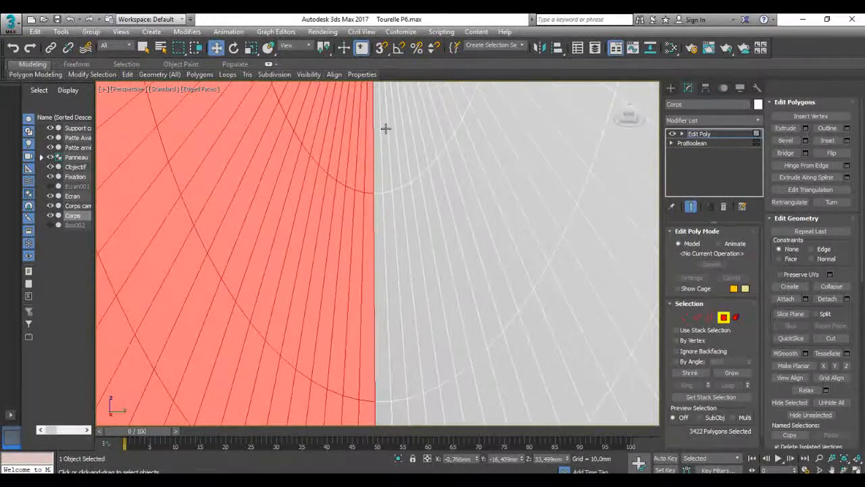
{"action": "middle_click_drag", "start_coordinate": [385, 129], "coordinate": [368, 265], "text": "alt"}
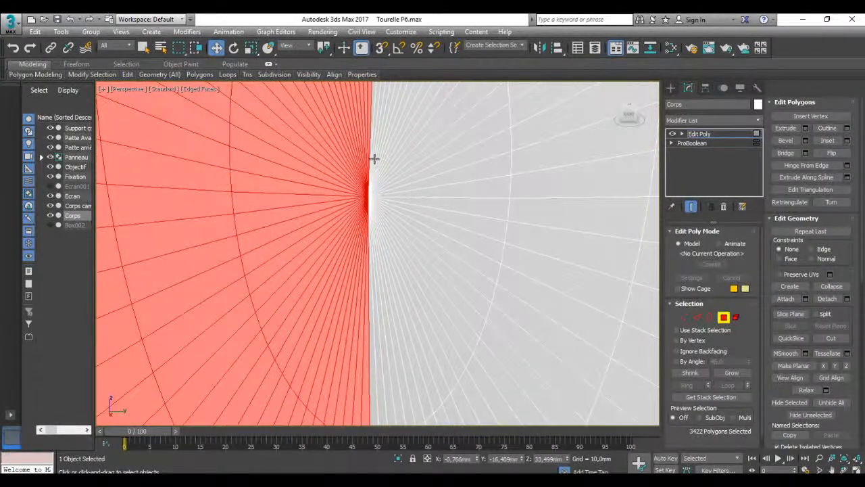
{"action": "middle_click_drag", "start_coordinate": [374, 158], "coordinate": [392, 220], "text": "alt"}
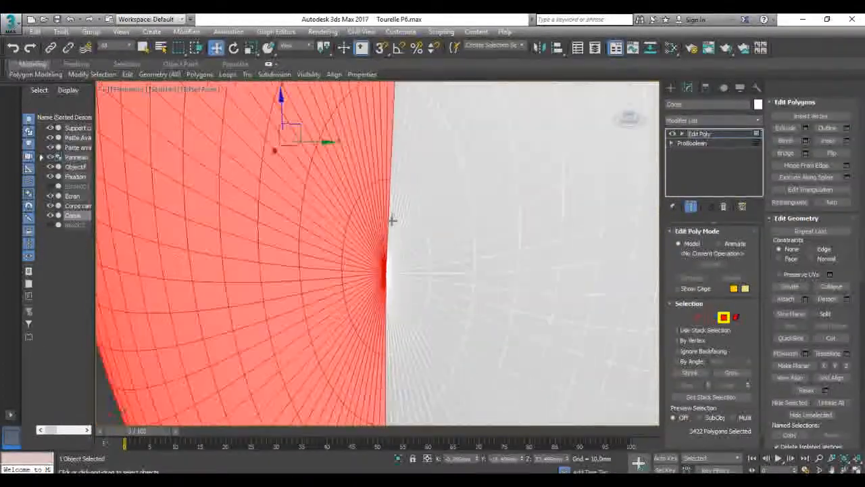
{"action": "scroll", "coordinate": [409, 164], "scroll_direction": "down", "scroll_amount": 6}
{"action": "middle_click_drag", "start_coordinate": [419, 147], "coordinate": [393, 251]}
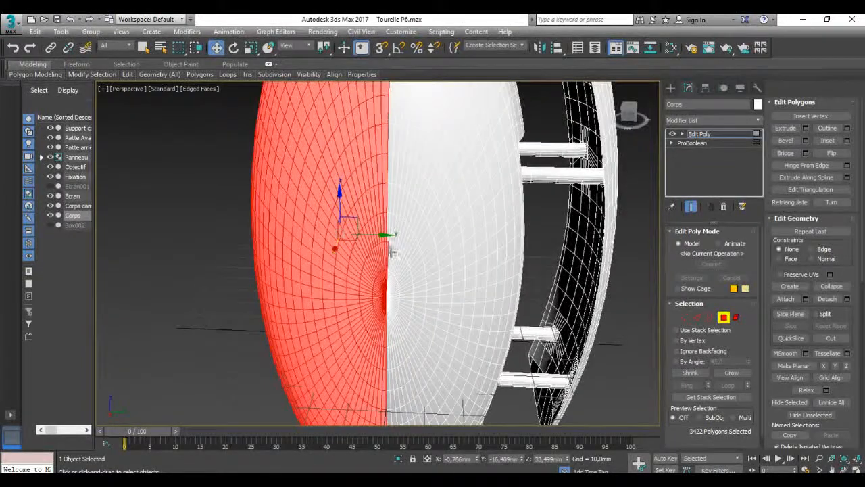
{"action": "scroll", "coordinate": [392, 251], "scroll_direction": "up", "scroll_amount": 5}
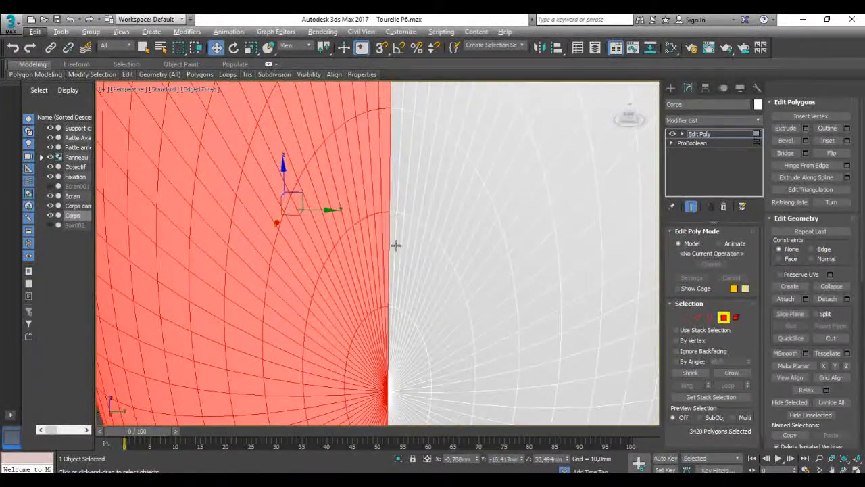
Check the rest of the seam around the Corps shell and delete the selected half.
{"action": "scroll", "coordinate": [396, 245], "scroll_direction": "down", "scroll_amount": 6}
{"action": "middle_click_drag", "start_coordinate": [408, 299], "coordinate": [411, 240], "text": "alt"}
{"action": "scroll", "coordinate": [397, 265], "scroll_direction": "up", "scroll_amount": 5}
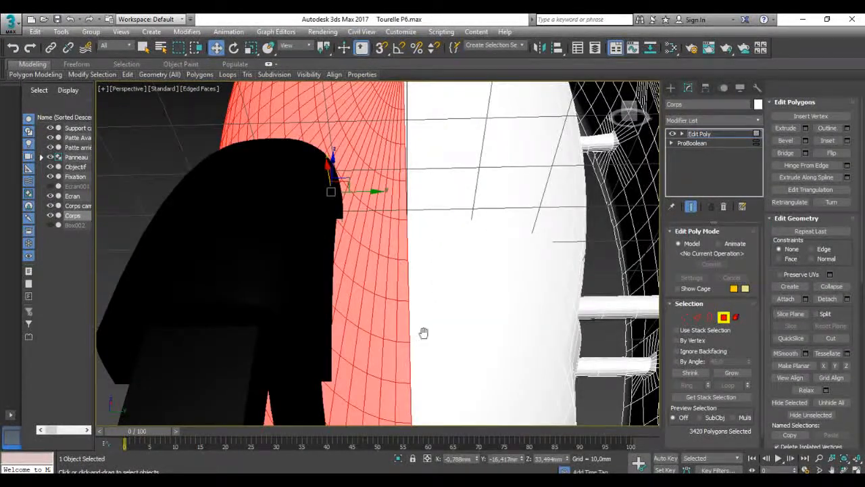
{"action": "middle_click_drag", "start_coordinate": [423, 333], "coordinate": [515, 284], "text": "alt"}
{"action": "middle_click_drag", "start_coordinate": [476, 248], "coordinate": [417, 267], "text": "alt"}
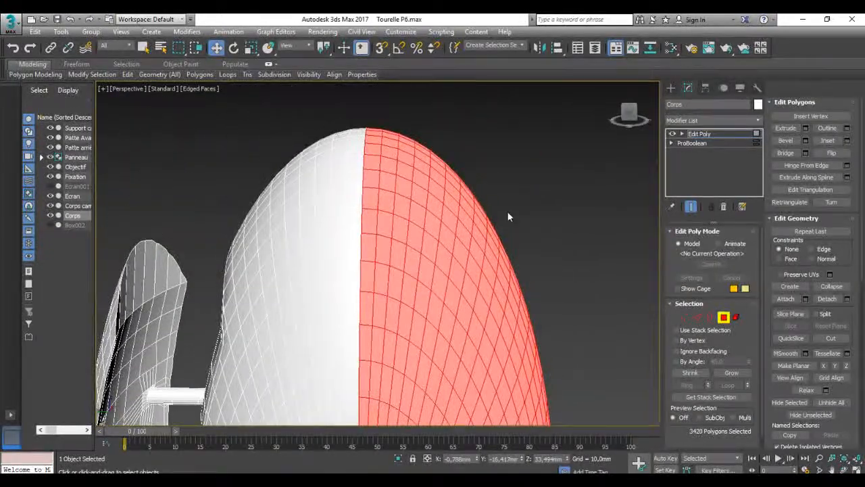
{"action": "left_click", "coordinate": [533, 211]}
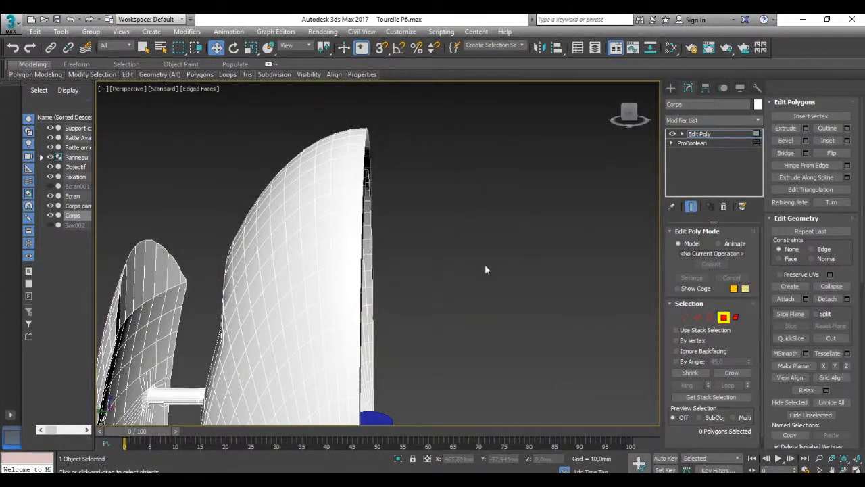
Cap the open border of the remaining Corps half and check the cap around the leg shaft.
{"action": "middle_click_drag", "start_coordinate": [485, 265], "coordinate": [325, 159], "text": "alt"}
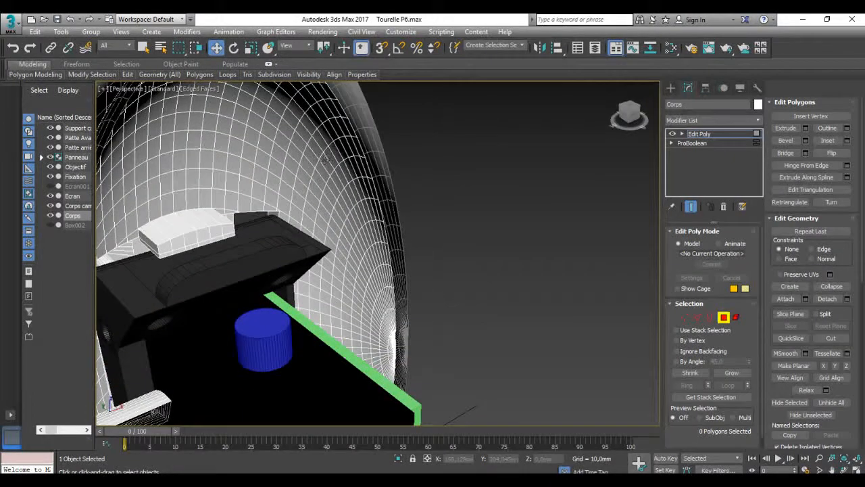
{"action": "left_click", "coordinate": [710, 317]}
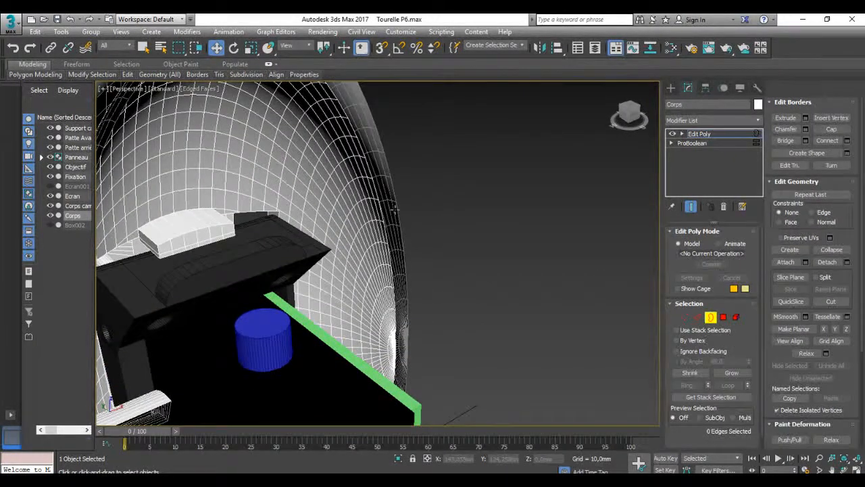
{"action": "left_click", "coordinate": [394, 210]}
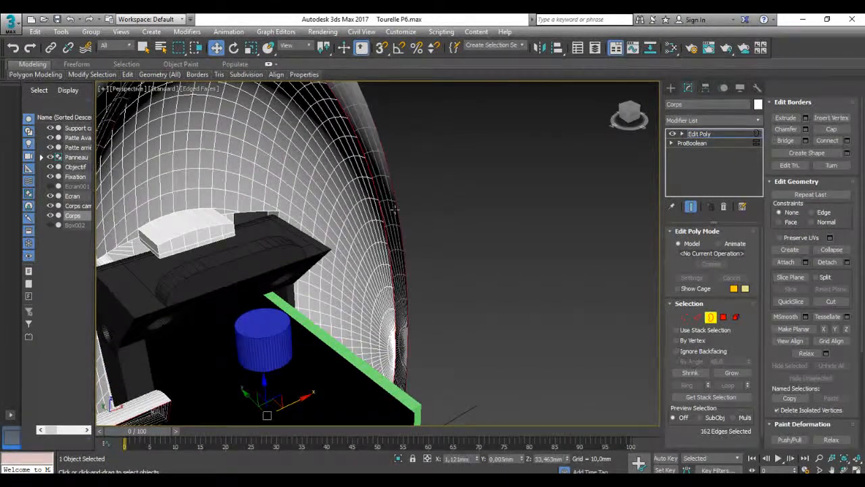
{"action": "left_click", "coordinate": [832, 129]}
{"action": "middle_click_drag", "start_coordinate": [526, 275], "coordinate": [321, 358], "text": "alt"}
{"action": "scroll", "coordinate": [439, 331], "scroll_direction": "up", "scroll_amount": 4}
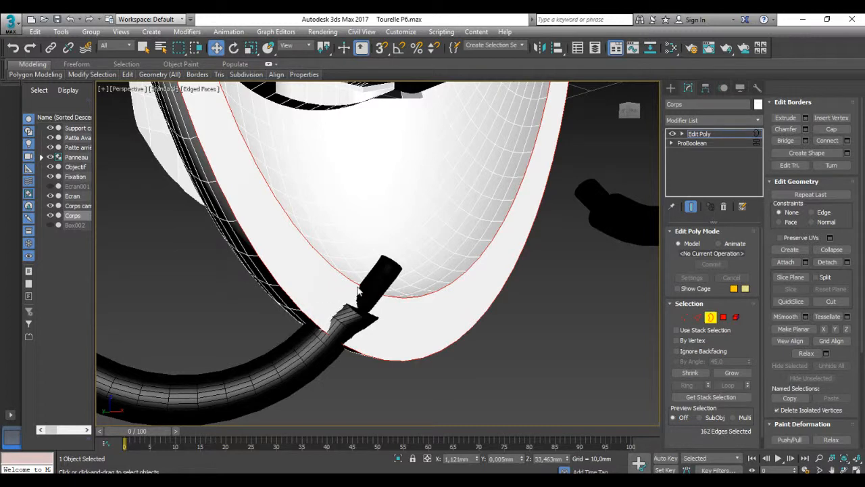
{"action": "scroll", "coordinate": [274, 369], "scroll_direction": "down", "scroll_amount": 5}
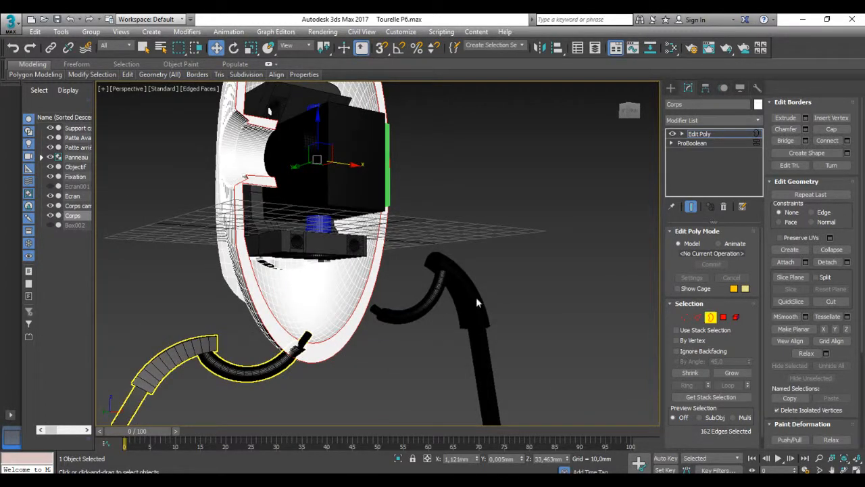
{"action": "scroll", "coordinate": [295, 352], "scroll_direction": "up", "scroll_amount": 5}
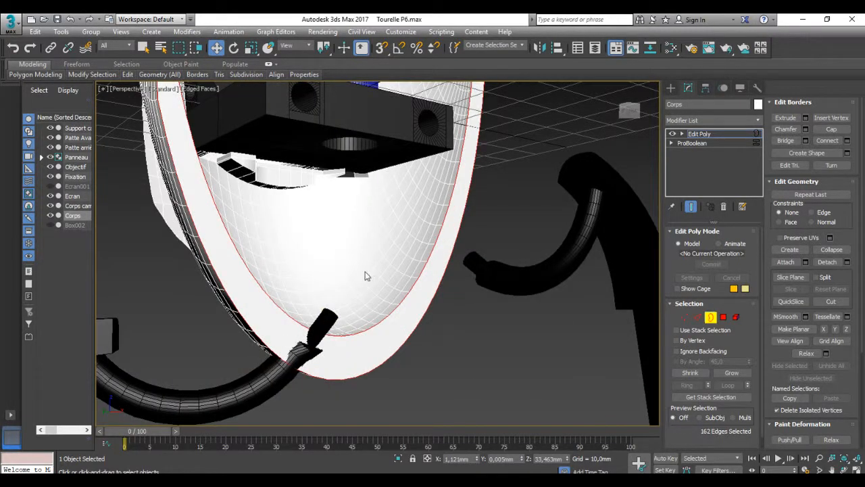
{"action": "middle_click_drag", "start_coordinate": [365, 276], "coordinate": [327, 302], "text": "alt"}
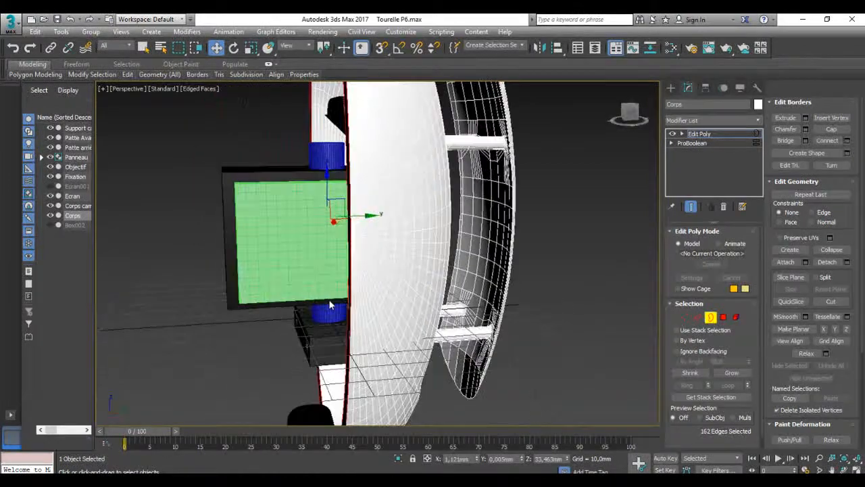
Unhide Ecran001 and subtract it from the capped Corps half with ProBoolean.
{"action": "left_click", "coordinate": [50, 186]}
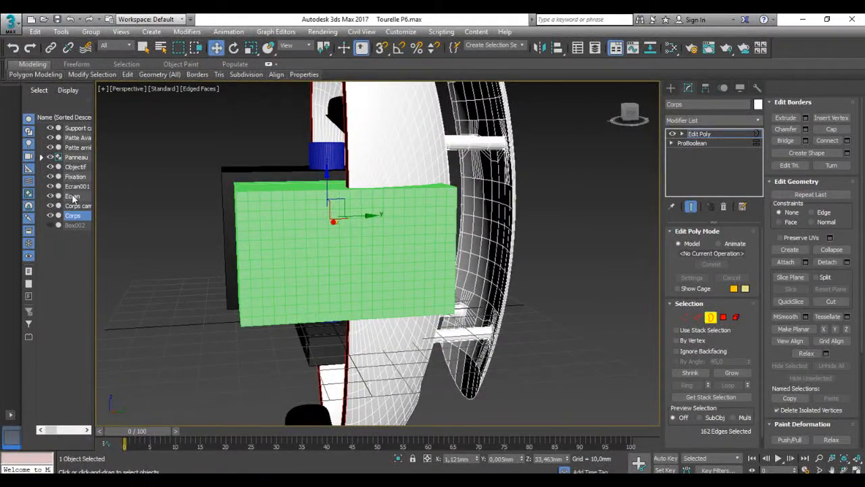
{"action": "left_click", "coordinate": [671, 88]}
{"action": "left_click", "coordinate": [690, 209]}
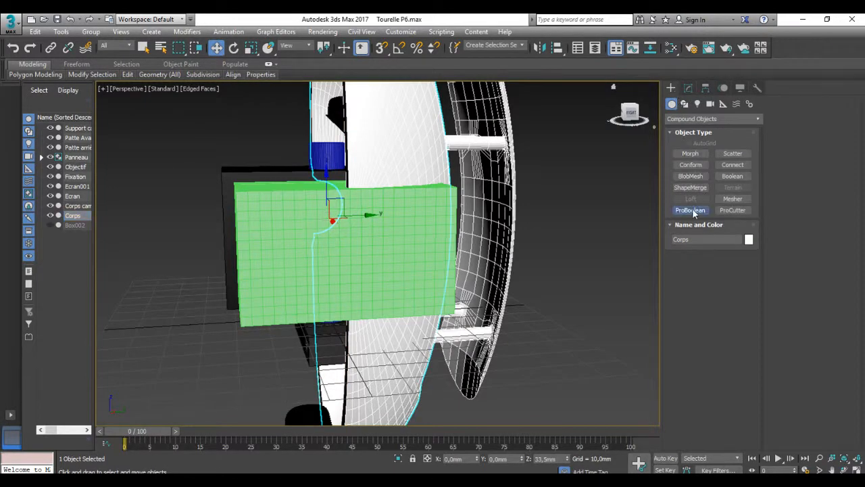
{"action": "left_click", "coordinate": [711, 269]}
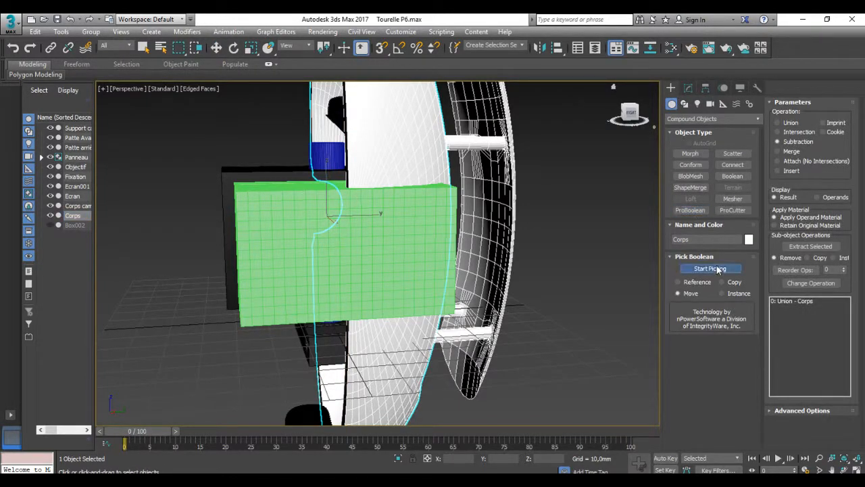
{"action": "left_click", "coordinate": [424, 241]}
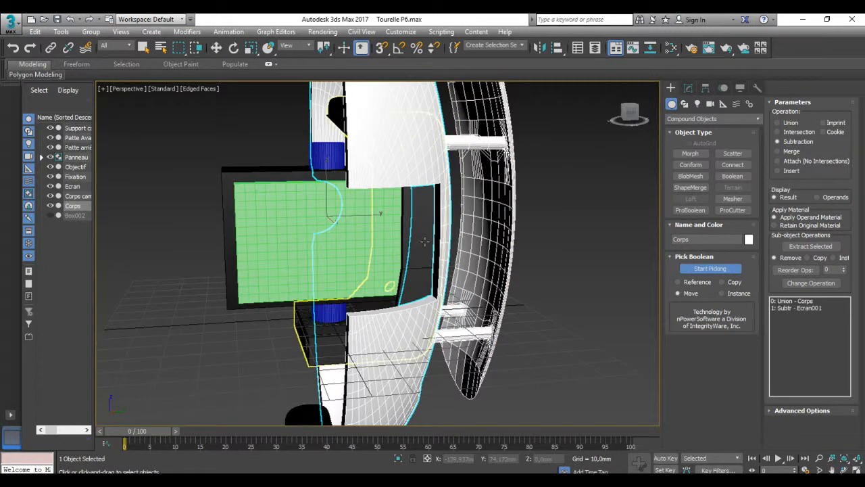
Finish picking ProBoolean operands and inspect the screen opening cut into the Corps half from several sides.
{"action": "left_click", "coordinate": [710, 269]}
{"action": "scroll", "coordinate": [397, 232], "scroll_direction": "up", "scroll_amount": 3}
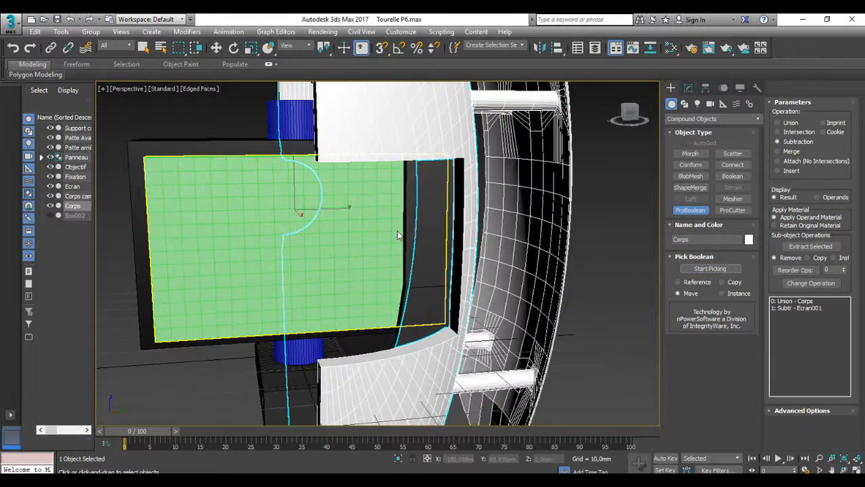
{"action": "middle_click_drag", "start_coordinate": [420, 230], "coordinate": [265, 264], "text": "alt"}
{"action": "scroll", "coordinate": [399, 247], "scroll_direction": "down", "scroll_amount": 4}
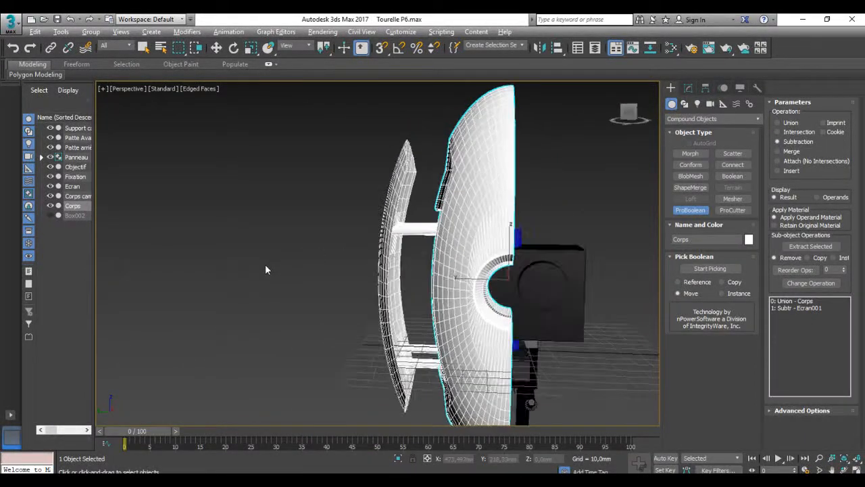
{"action": "scroll", "coordinate": [265, 264], "scroll_direction": "down", "scroll_amount": 3}
{"action": "middle_click_drag", "start_coordinate": [482, 278], "coordinate": [420, 250]}
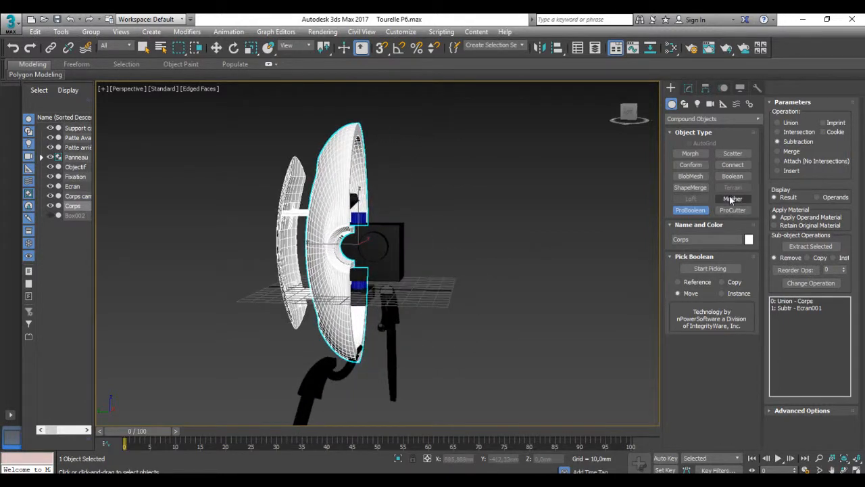
{"action": "left_click", "coordinate": [689, 89]}
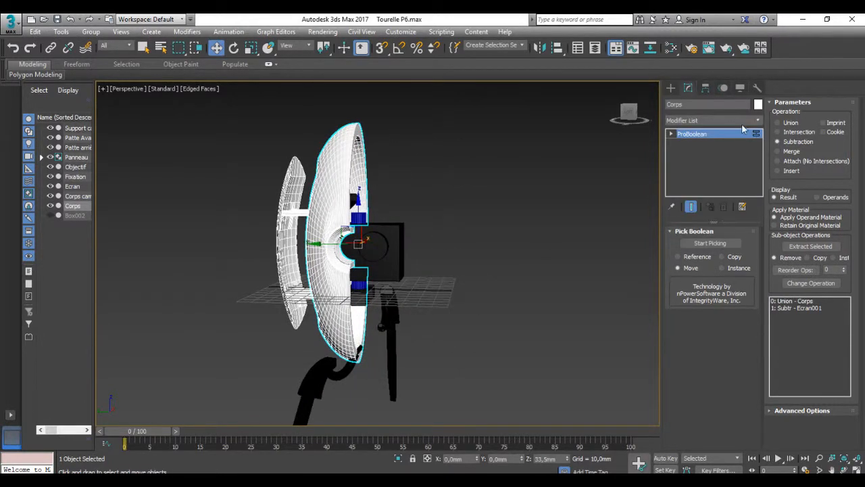
{"action": "left_click", "coordinate": [758, 121]}
{"action": "left_click", "coordinate": [635, 180]}
{"action": "middle_click_drag", "start_coordinate": [511, 250], "coordinate": [481, 242], "text": "alt"}
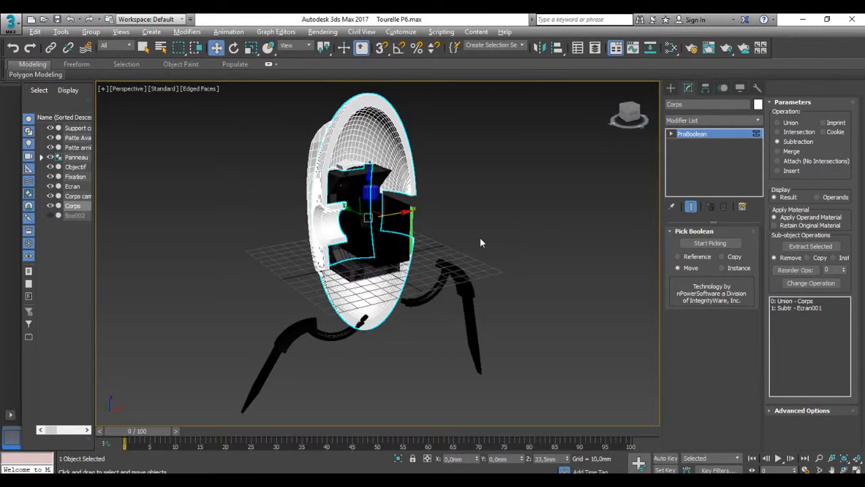
{"action": "left_click", "coordinate": [758, 120]}
{"action": "scroll", "coordinate": [704, 377], "scroll_direction": "down", "scroll_amount": 4}
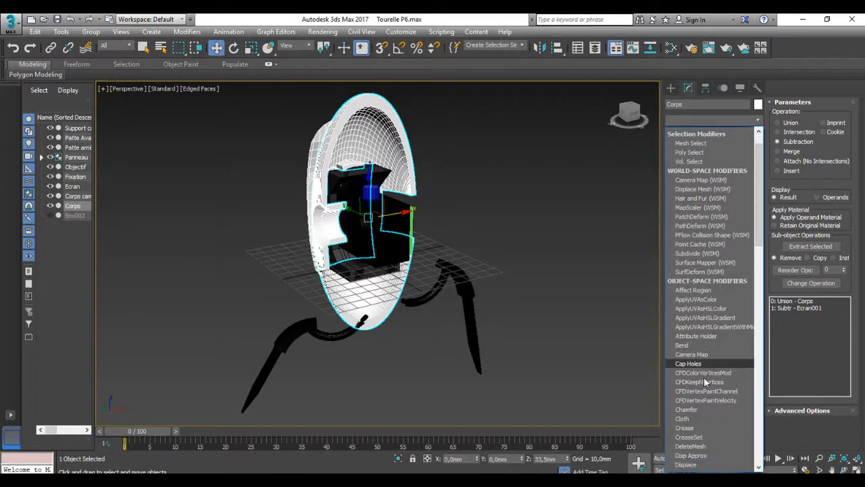
{"action": "left_click", "coordinate": [698, 407]}
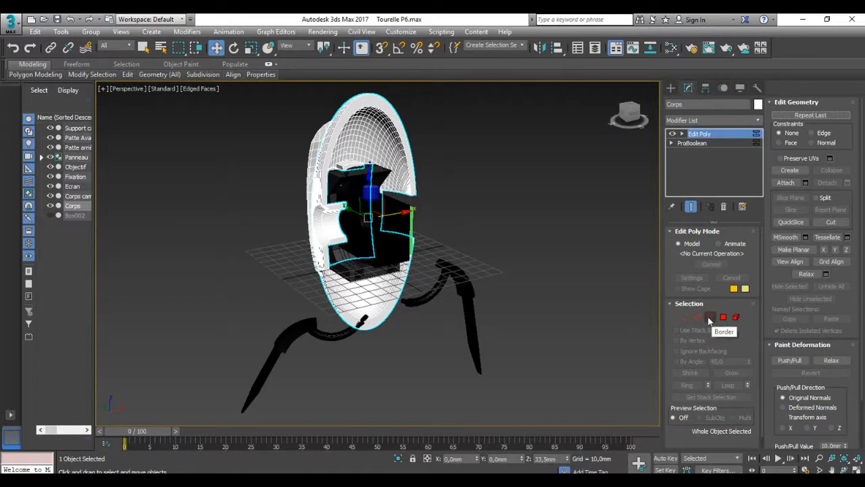
{"action": "left_click", "coordinate": [711, 317]}
{"action": "left_click", "coordinate": [387, 118]}
{"action": "scroll", "coordinate": [364, 121], "scroll_direction": "up", "scroll_amount": 3}
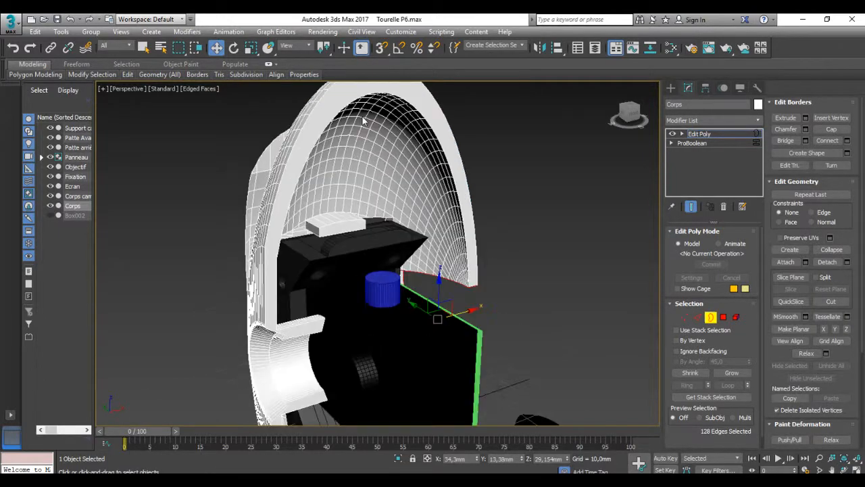
{"action": "middle_click_drag", "start_coordinate": [371, 117], "coordinate": [351, 163]}
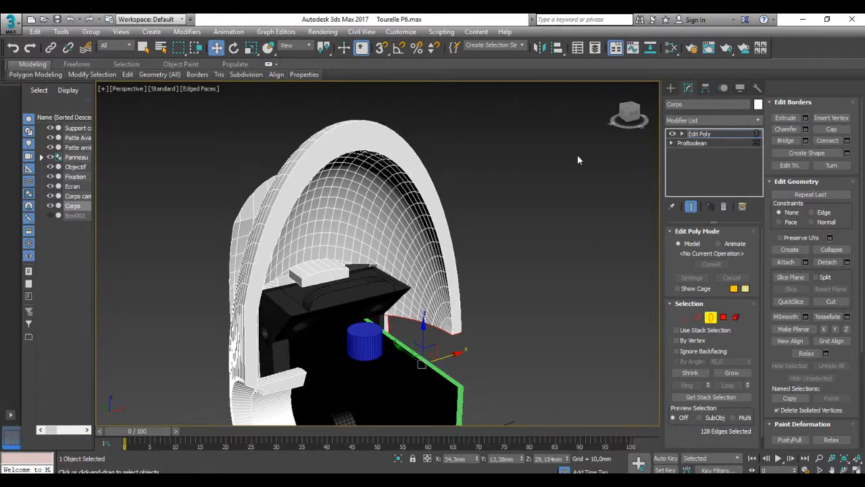
{"action": "left_click", "coordinate": [706, 135]}
{"action": "left_click", "coordinate": [723, 206]}
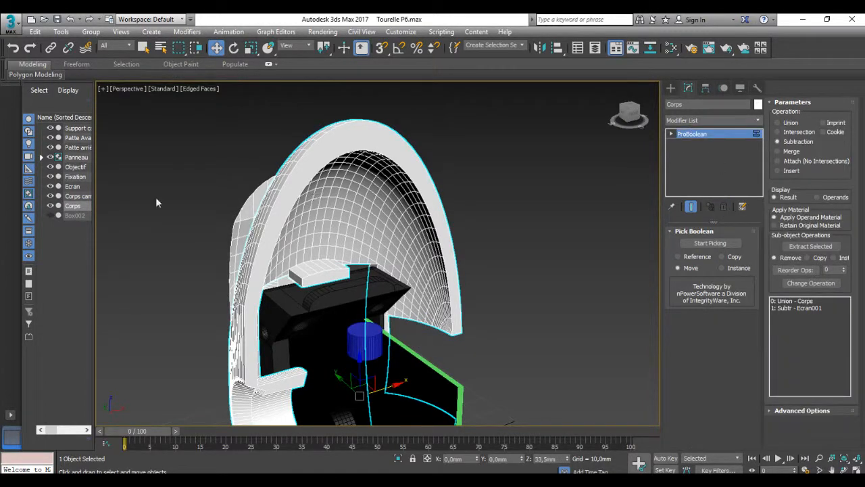
Draw a box about 2 mm long and 10.6 mm wide across the upper rim of the Corps shell in the Front view.
{"action": "key", "text": "alt+w"}
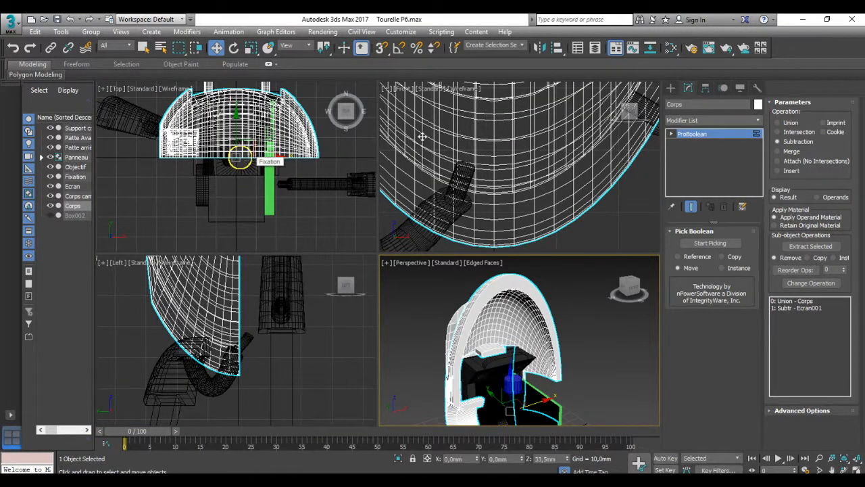
{"action": "scroll", "coordinate": [429, 194], "scroll_direction": "down", "scroll_amount": 6}
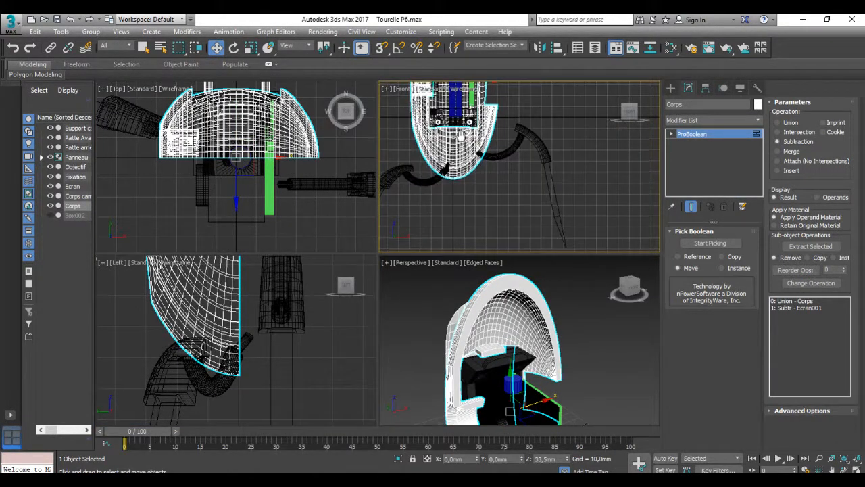
{"action": "key", "text": "z"}
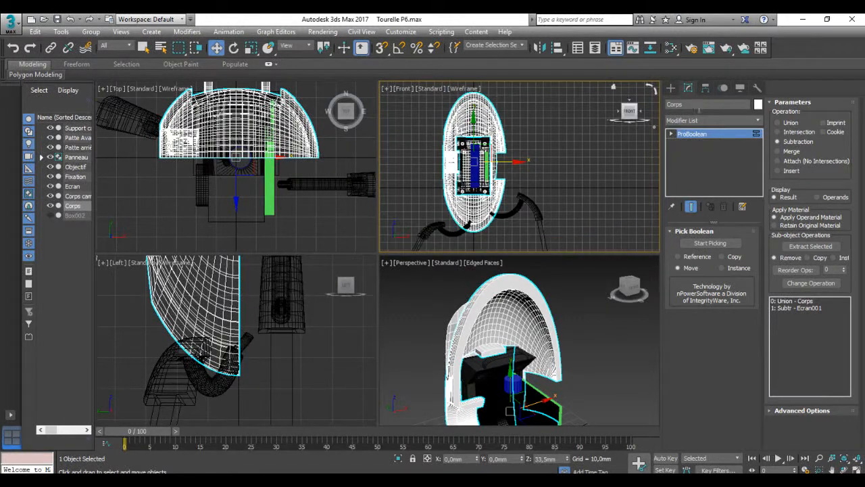
{"action": "left_click", "coordinate": [671, 88]}
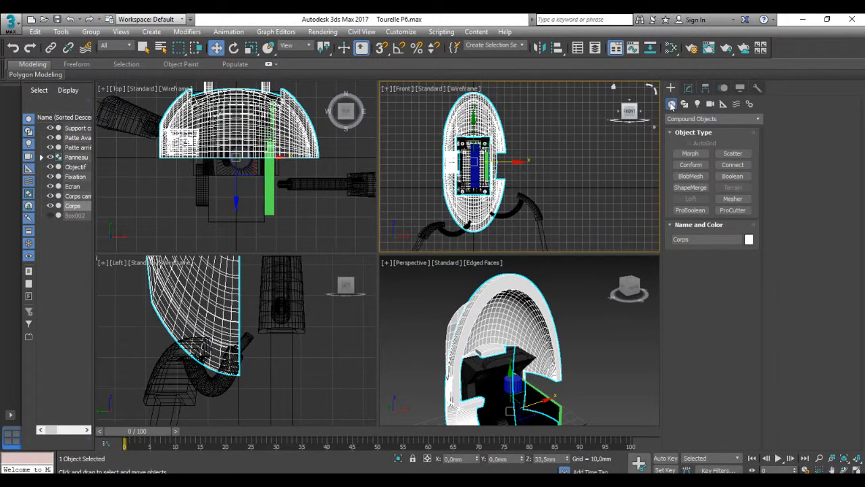
{"action": "left_click", "coordinate": [695, 119]}
{"action": "left_click", "coordinate": [696, 130]}
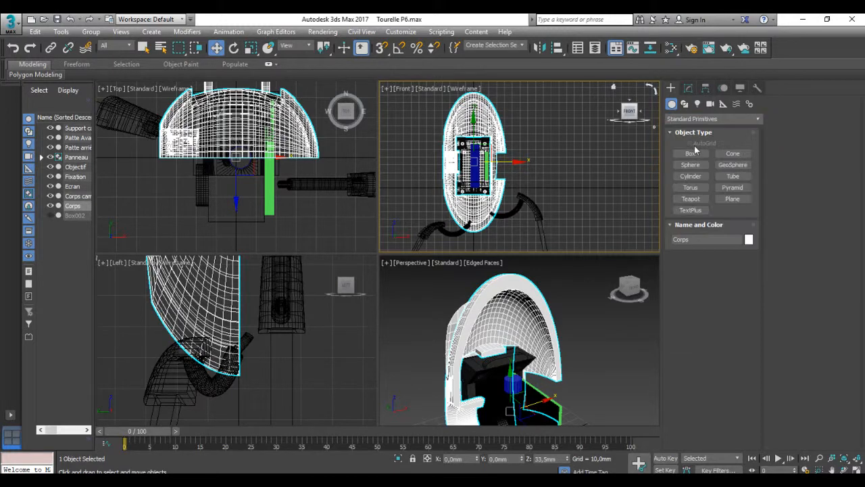
{"action": "left_click", "coordinate": [690, 154]}
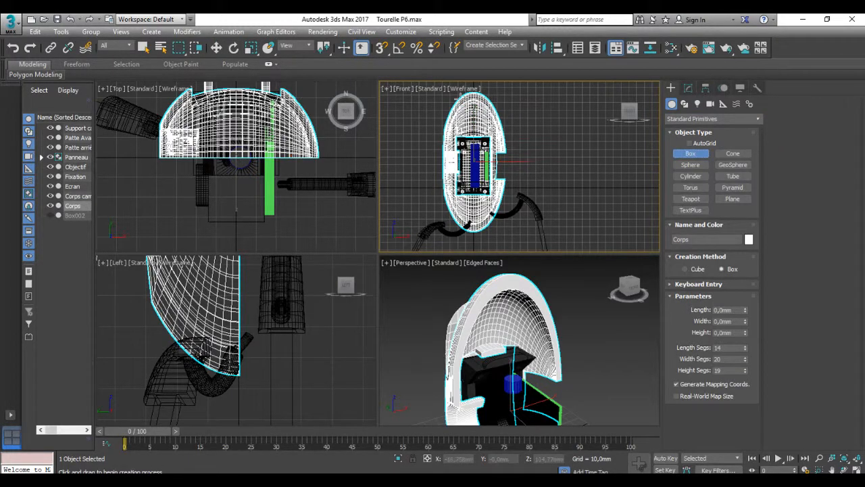
{"action": "scroll", "coordinate": [484, 141], "scroll_direction": "up", "scroll_amount": 5}
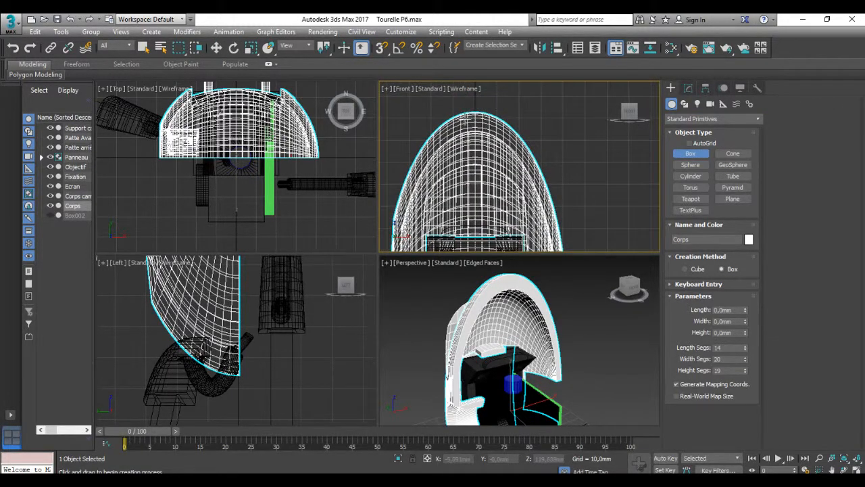
{"action": "left_click_drag", "start_coordinate": [462, 118], "coordinate": [488, 123]}
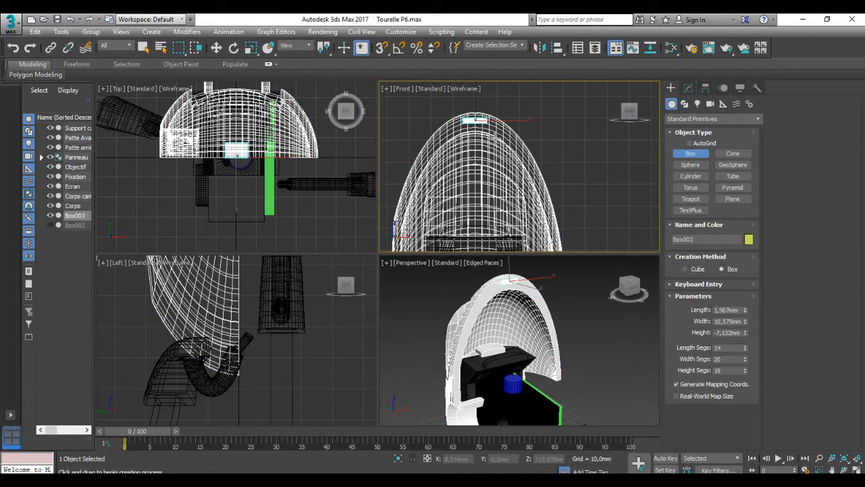
{"action": "left_click", "coordinate": [495, 130]}
Set the new box's height to -5 mm, its width to about 6.26 mm and its length to about 1.08 mm.
{"action": "left_click_drag", "start_coordinate": [744, 330], "coordinate": [745, 340]}
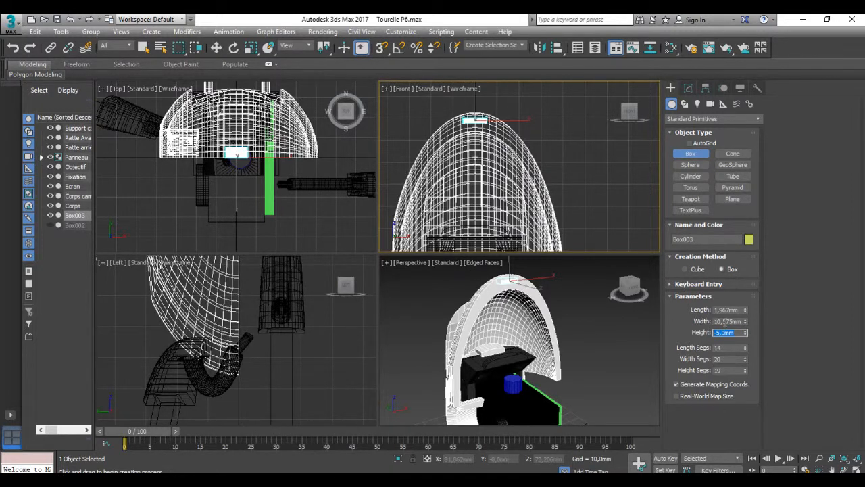
{"action": "scroll", "coordinate": [466, 136], "scroll_direction": "up", "scroll_amount": 5}
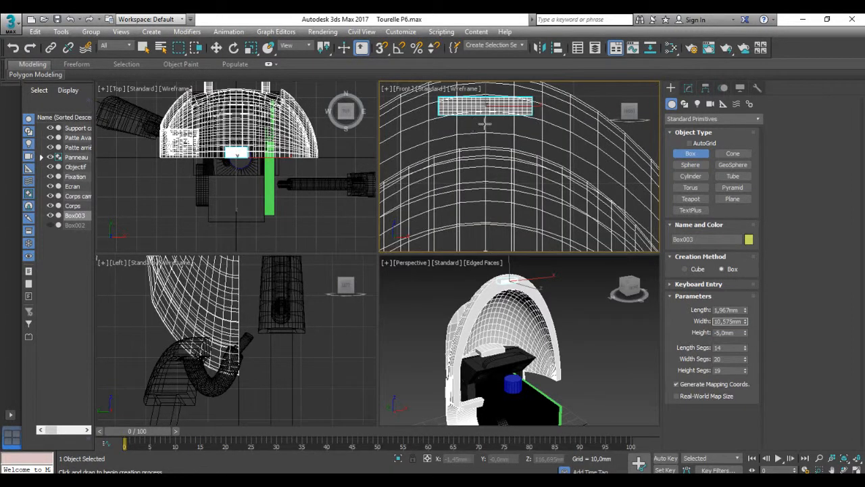
{"action": "middle_click_drag", "start_coordinate": [481, 123], "coordinate": [479, 177]}
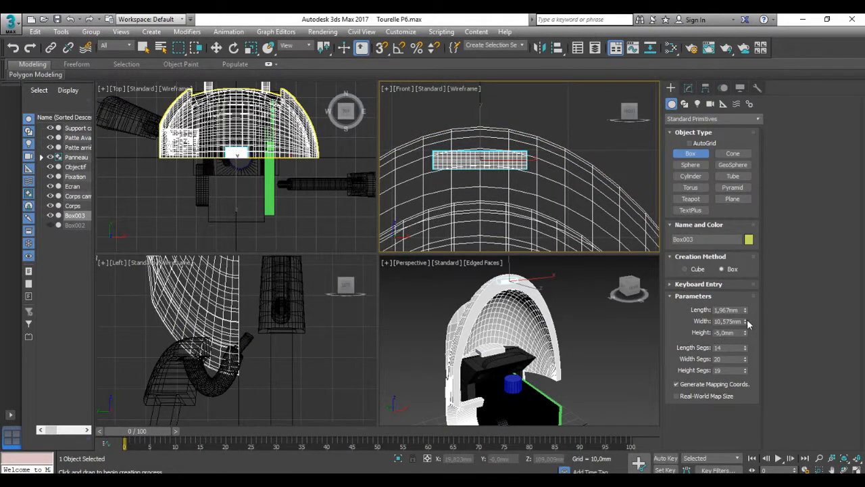
{"action": "left_click_drag", "start_coordinate": [746, 323], "coordinate": [748, 341]}
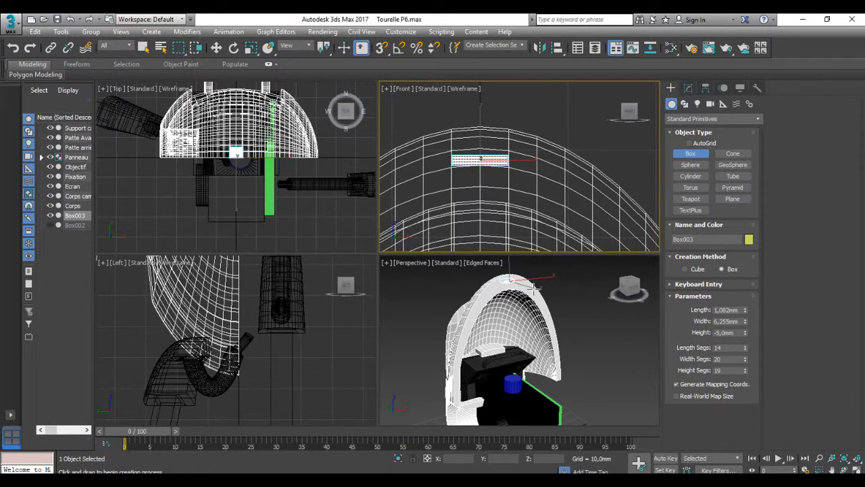
Move the small box along Y to -2.5 mm so it straddles the cut face of the Corps half.
{"action": "right_click", "coordinate": [240, 167]}
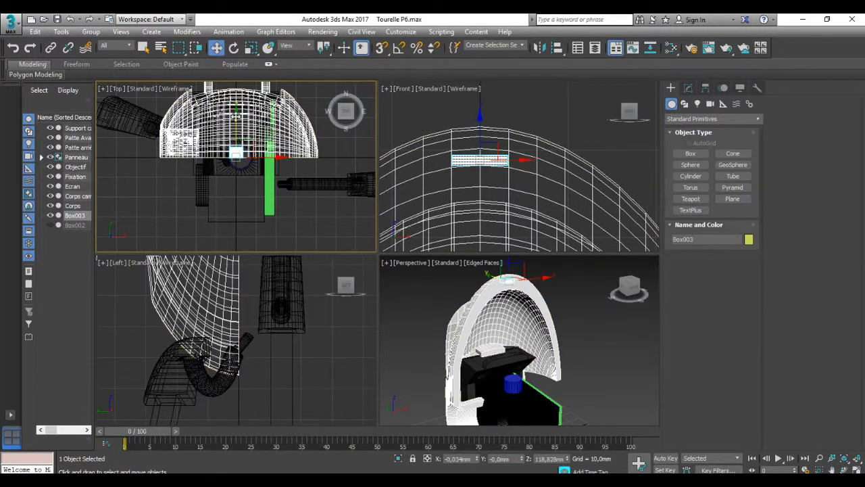
{"action": "left_click_drag", "start_coordinate": [236, 116], "coordinate": [236, 120]}
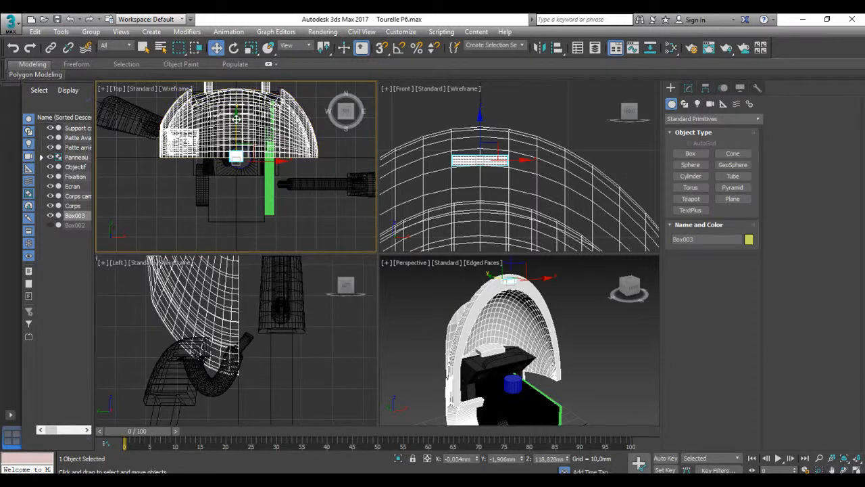
{"action": "left_click_drag", "start_coordinate": [236, 119], "coordinate": [236, 122]}
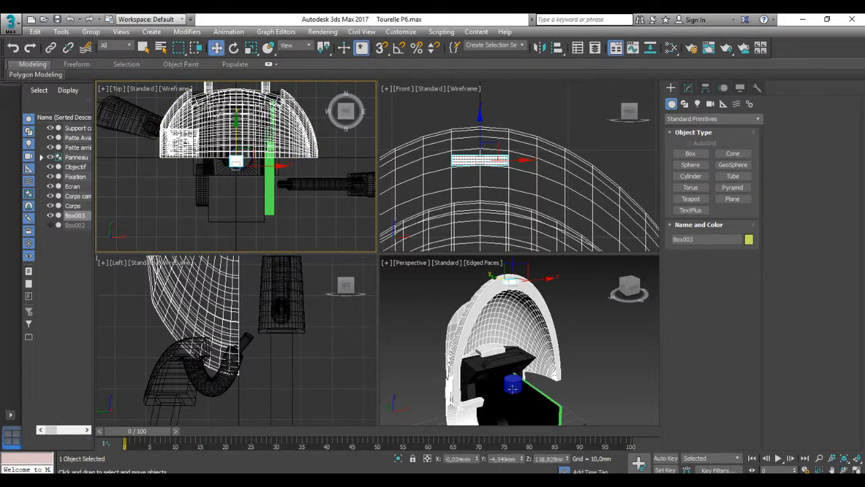
{"action": "right_click", "coordinate": [522, 461]}
{"action": "left_click", "coordinate": [511, 459]}
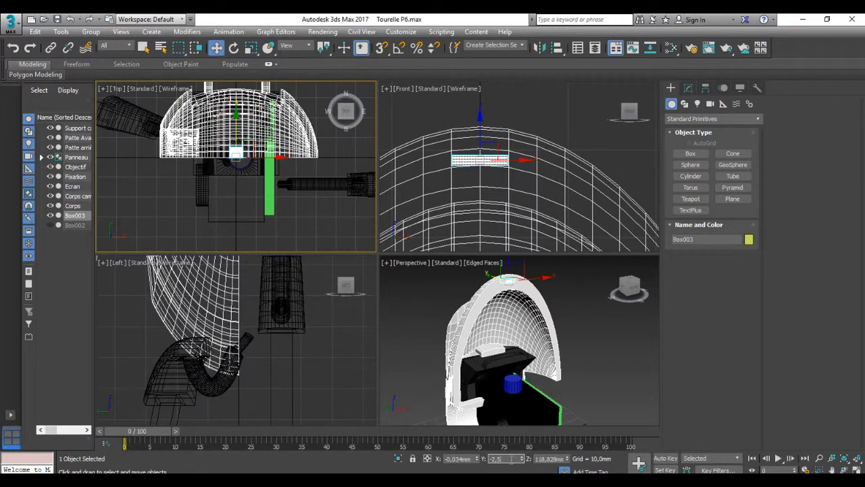
{"action": "key", "text": "Return"}
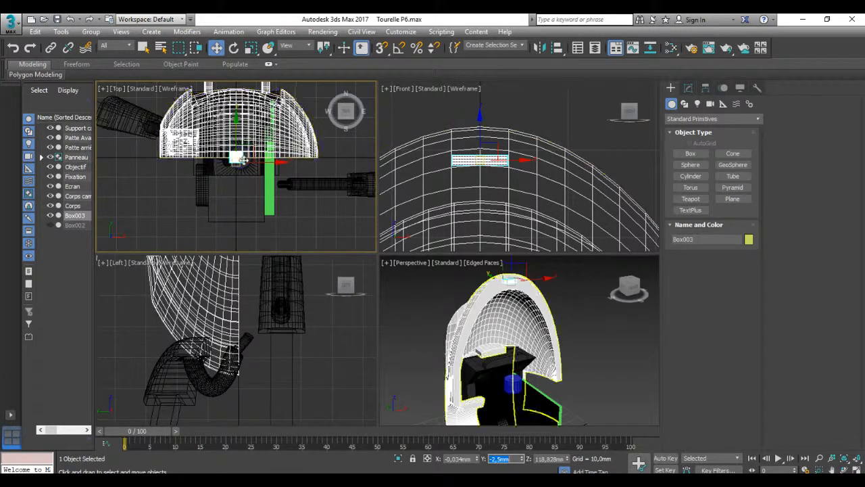
{"action": "scroll", "coordinate": [244, 160], "scroll_direction": "up", "scroll_amount": 4}
{"action": "scroll", "coordinate": [206, 141], "scroll_direction": "down", "scroll_amount": 1}
{"action": "scroll", "coordinate": [205, 142], "scroll_direction": "down", "scroll_amount": 3}
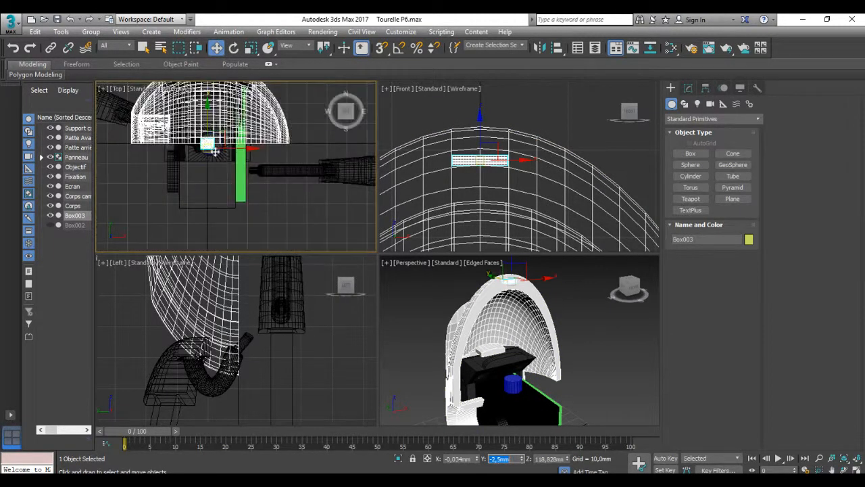
Clone the small box straight down in the Front view and move the copy to the shell's lower tip, at Z about -51.1 mm.
{"action": "right_click", "coordinate": [496, 201]}
{"action": "scroll", "coordinate": [496, 201], "scroll_direction": "down", "scroll_amount": 2}
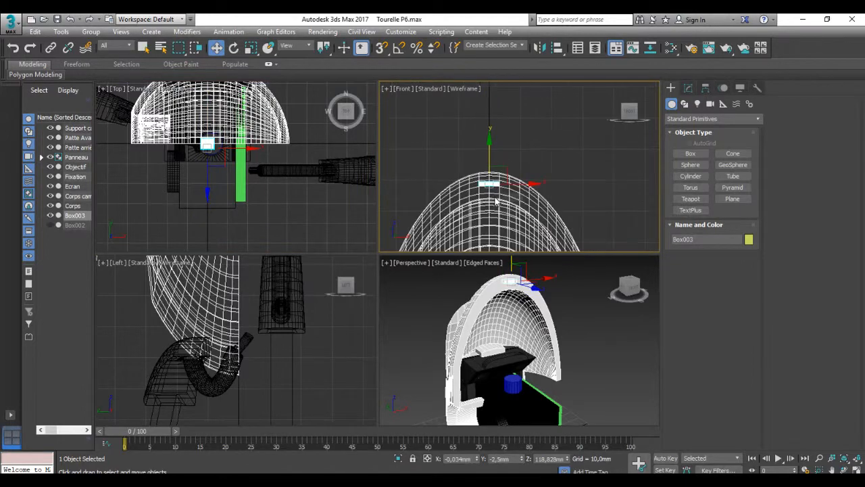
{"action": "key", "text": "alt+w"}
{"action": "middle_click_drag", "start_coordinate": [429, 270], "coordinate": [425, 155]}
{"action": "scroll", "coordinate": [425, 161], "scroll_direction": "down", "scroll_amount": 5}
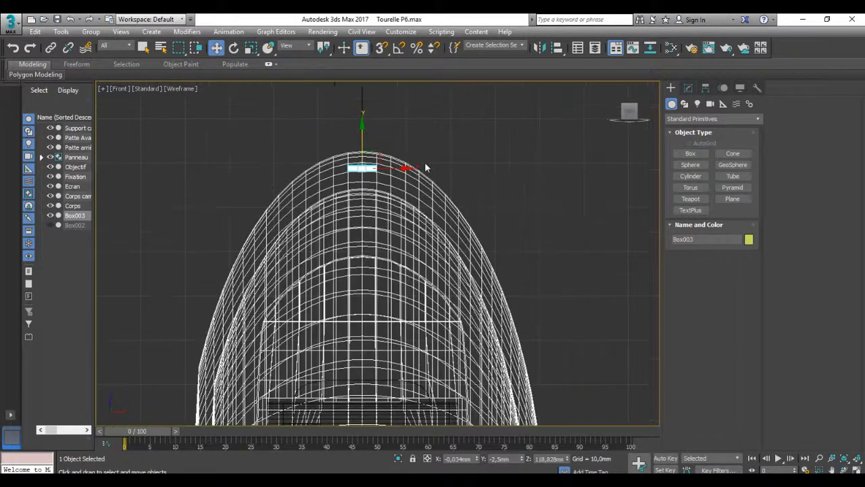
{"action": "middle_click_drag", "start_coordinate": [431, 234], "coordinate": [419, 188]}
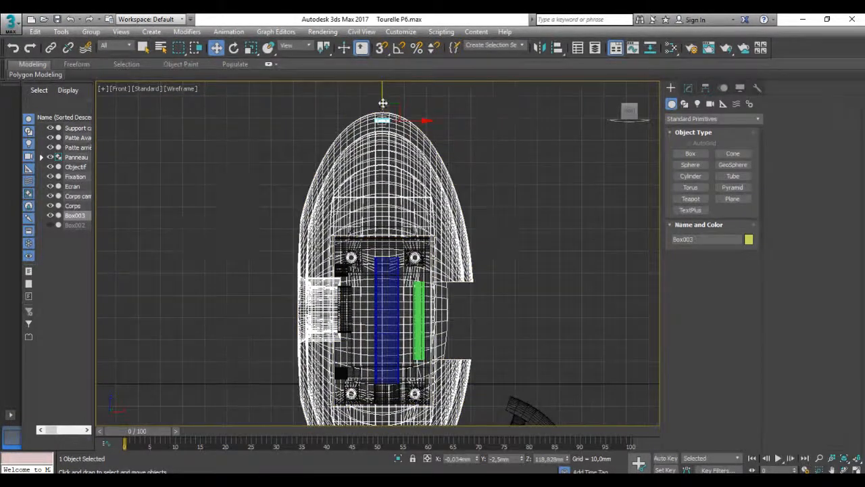
{"action": "left_click_drag", "start_coordinate": [399, 139], "coordinate": [398, 403]}
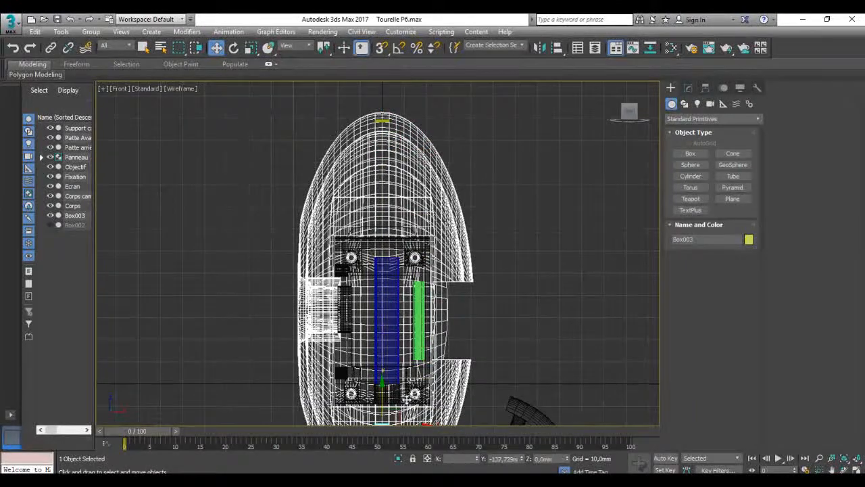
{"action": "left_click", "coordinate": [434, 298]}
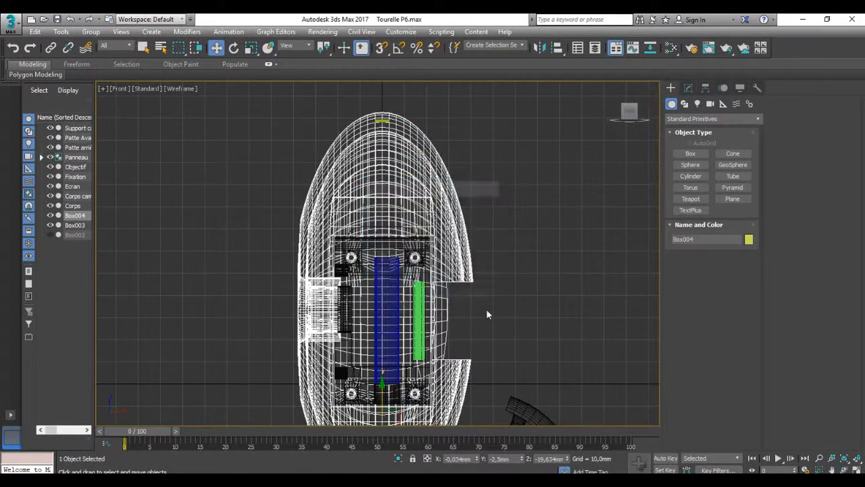
{"action": "middle_click_drag", "start_coordinate": [487, 313], "coordinate": [508, 158]}
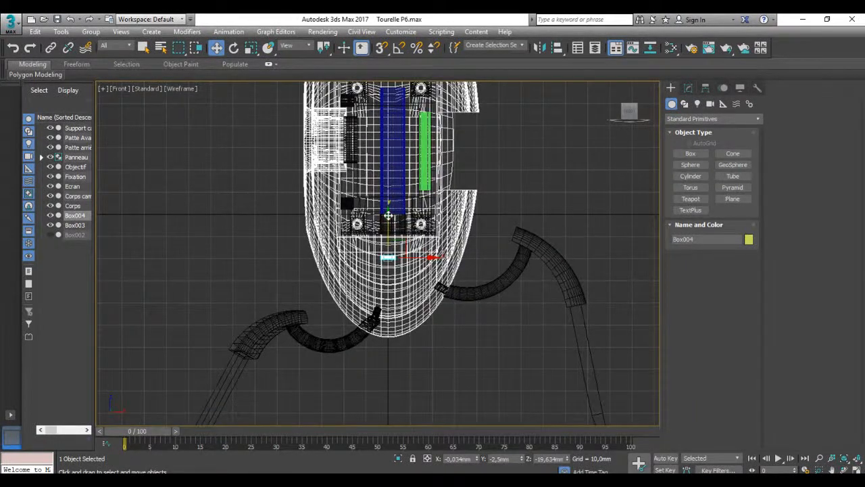
{"action": "left_click_drag", "start_coordinate": [388, 215], "coordinate": [390, 285]}
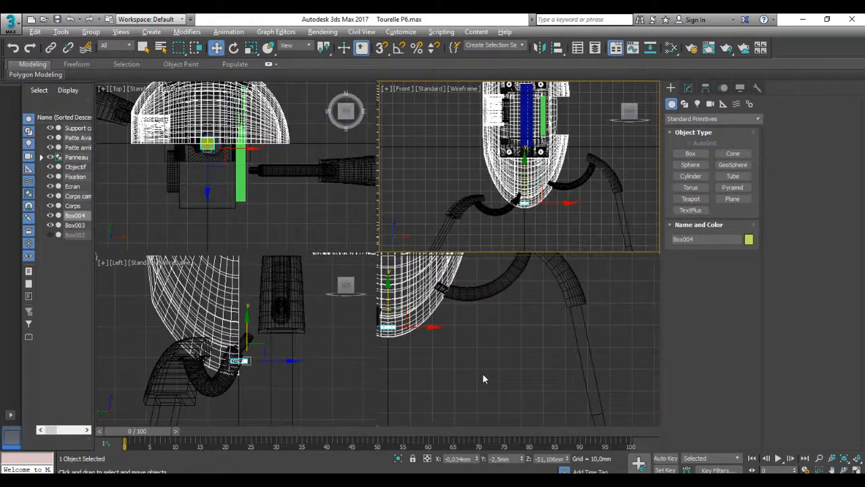
Subtract the small box at the shell's upper rim from Corps with ProBoolean.
{"action": "key", "text": "alt+w"}
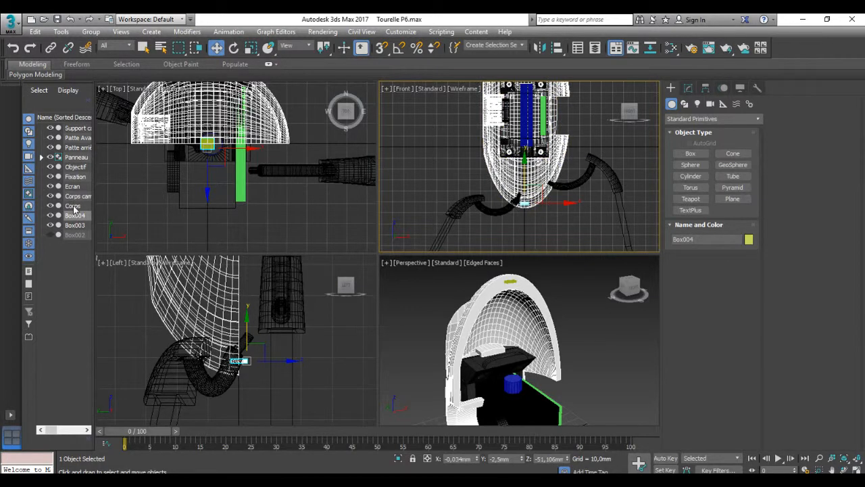
{"action": "left_click", "coordinate": [73, 205]}
{"action": "left_click", "coordinate": [546, 323]}
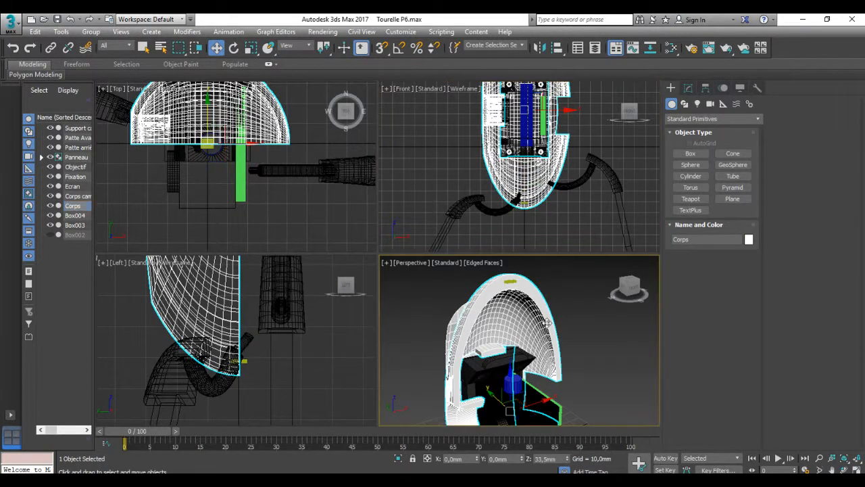
{"action": "left_click", "coordinate": [689, 88]}
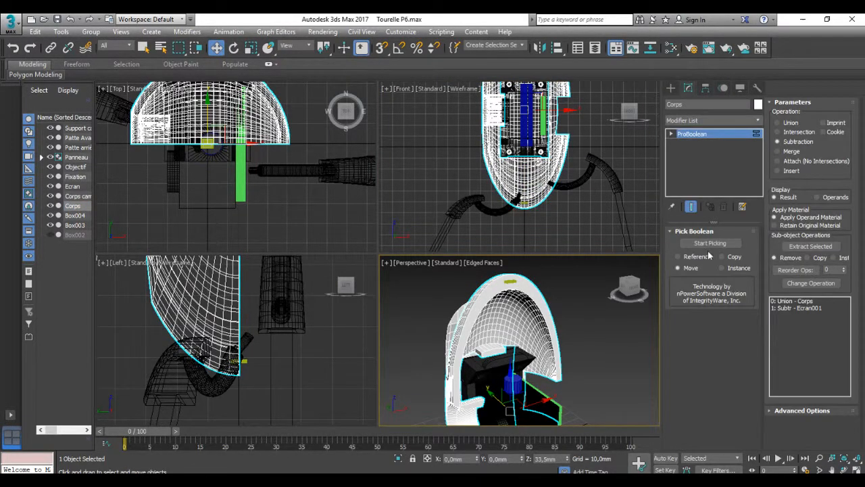
{"action": "left_click", "coordinate": [709, 243]}
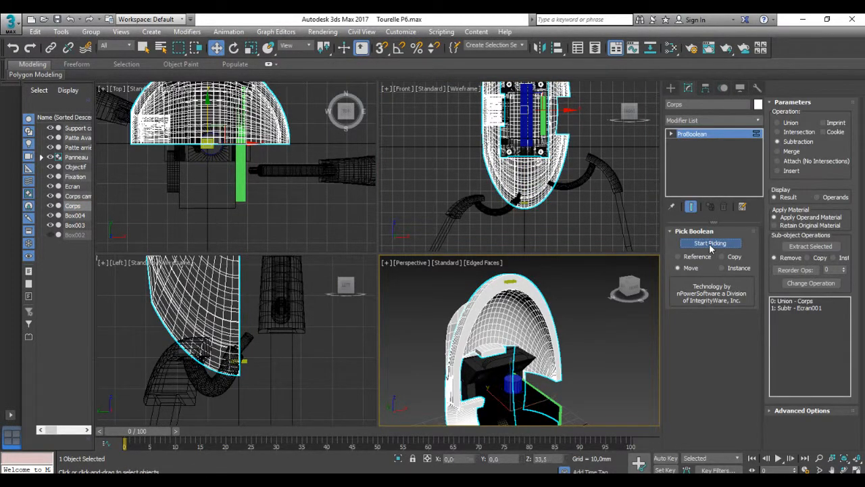
{"action": "left_click", "coordinate": [512, 281]}
Subtract the small box at the shell's lower tip from Corps too and inspect both slots.
{"action": "middle_click_drag", "start_coordinate": [553, 347], "coordinate": [549, 199]}
{"action": "scroll", "coordinate": [519, 401], "scroll_direction": "up", "scroll_amount": 4}
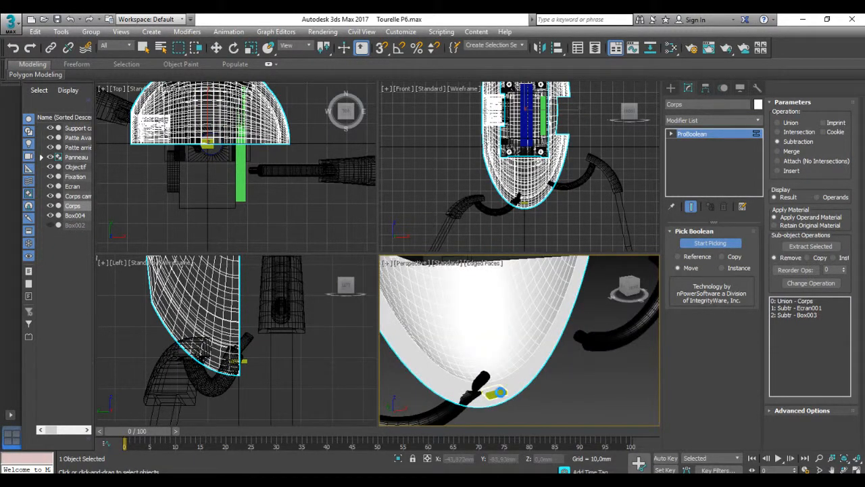
{"action": "key", "text": "alt+w"}
{"action": "middle_click_drag", "start_coordinate": [429, 381], "coordinate": [345, 295], "text": "alt"}
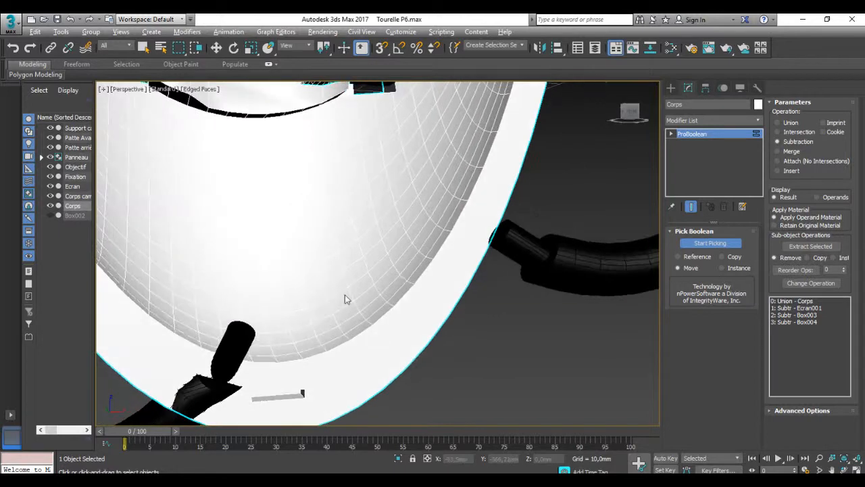
{"action": "scroll", "coordinate": [345, 296], "scroll_direction": "down", "scroll_amount": 5}
{"action": "middle_click_drag", "start_coordinate": [330, 226], "coordinate": [332, 338]}
{"action": "scroll", "coordinate": [319, 193], "scroll_direction": "up", "scroll_amount": 5}
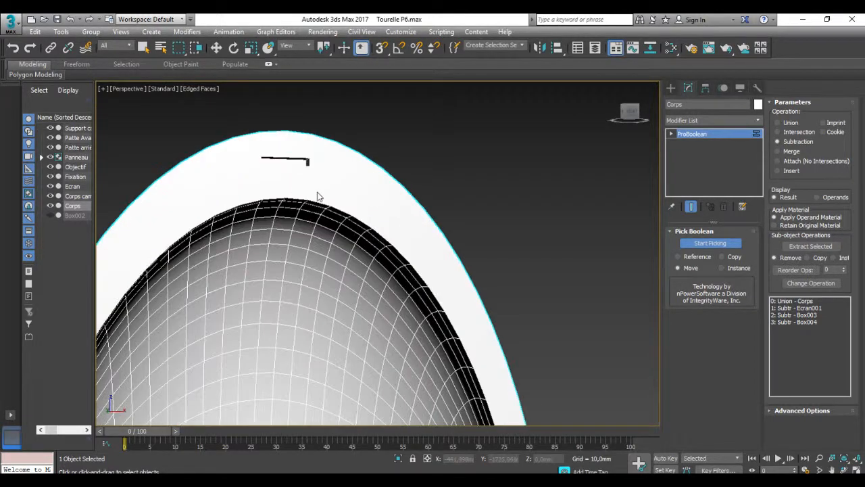
Stop picking operands and undo both small-box subtractions from Corps.
{"action": "left_click", "coordinate": [710, 244]}
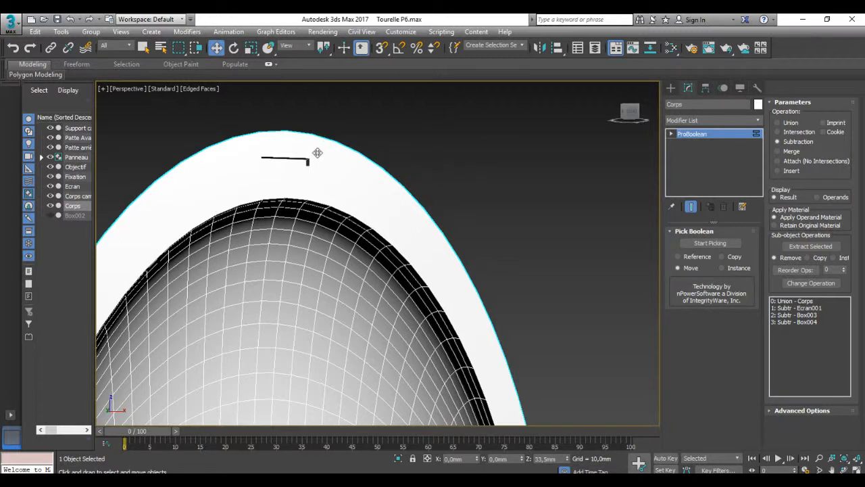
{"action": "key", "text": "ctrl+z"}
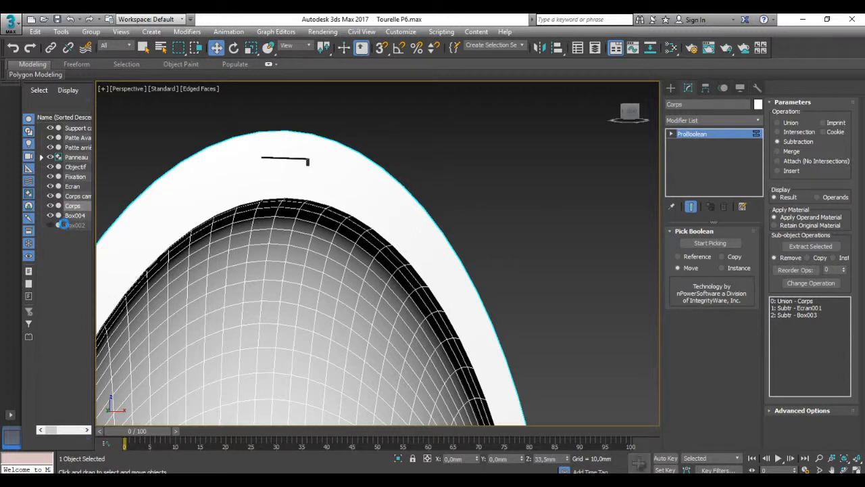
{"action": "key", "text": "ctrl+z"}
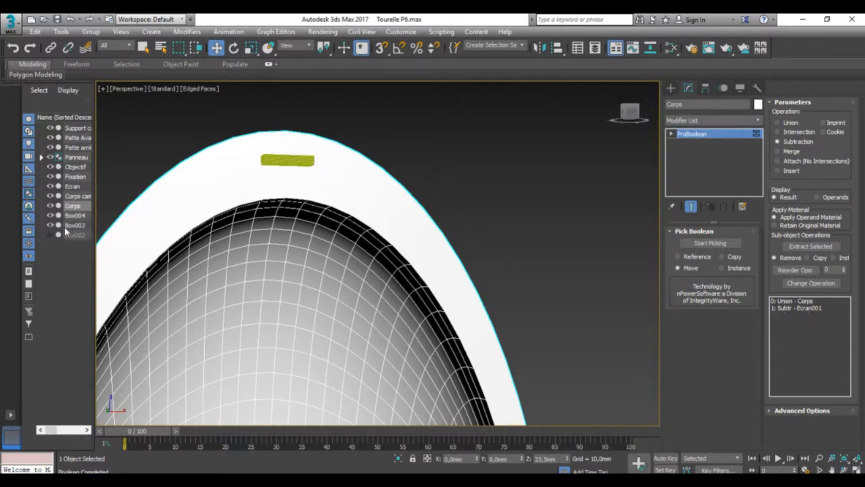
Clone the upper small box along X as two independent copies spaced about 28.7 mm apart, outside the shell.
{"action": "left_click", "coordinate": [289, 160]}
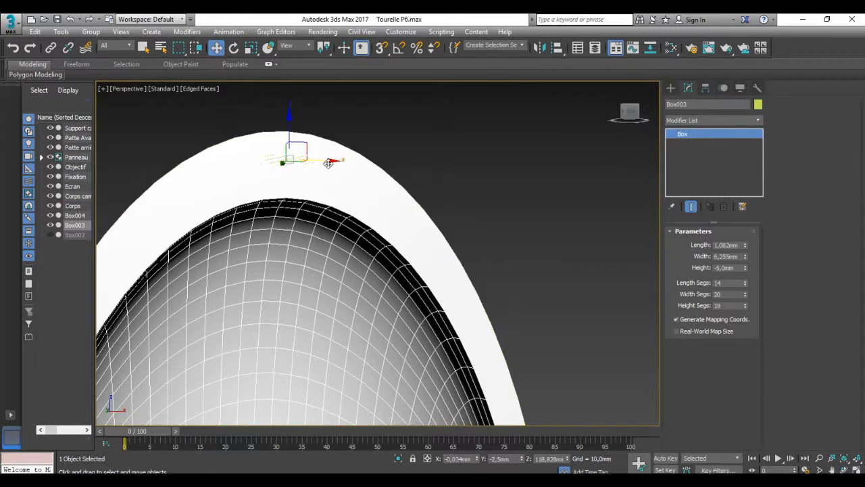
{"action": "left_click_drag", "start_coordinate": [331, 161], "coordinate": [539, 161], "text": "shift"}
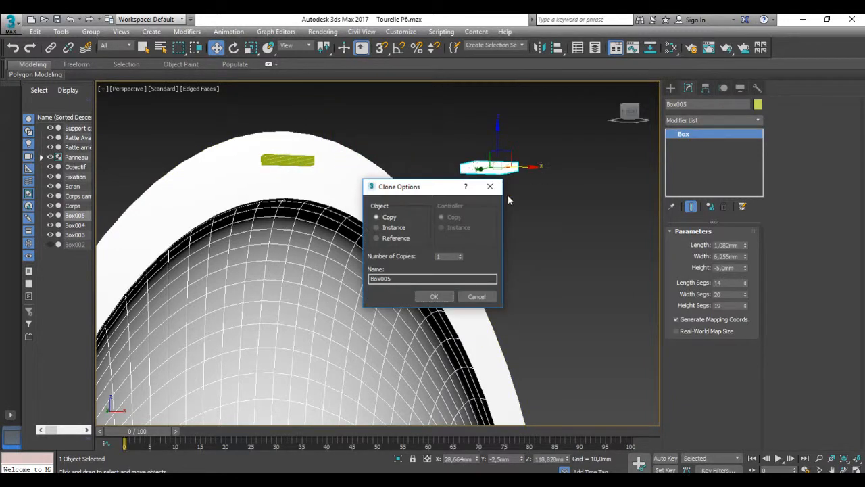
{"action": "left_click", "coordinate": [443, 296]}
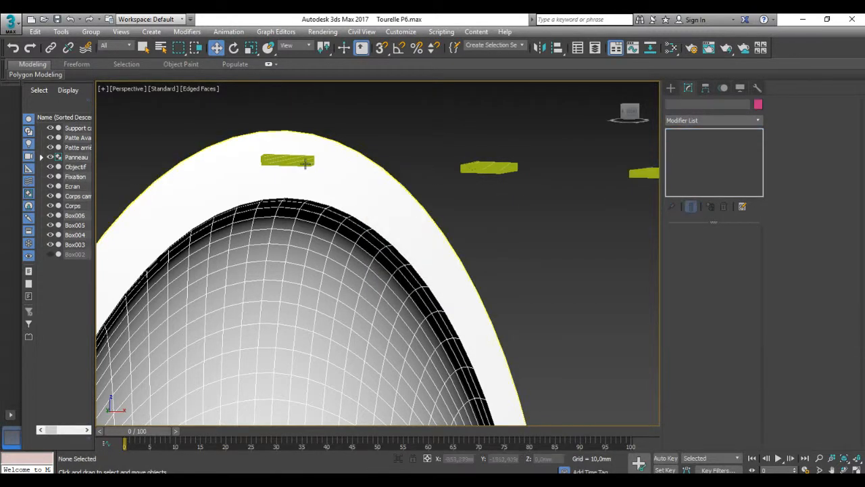
Subtract the original small boxes at the upper rim and lower tip from Corps with ProBoolean.
{"action": "left_click", "coordinate": [72, 206]}
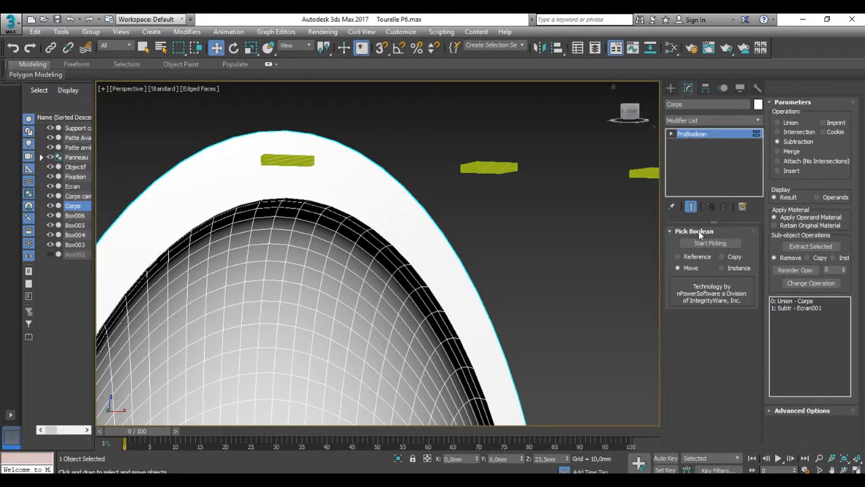
{"action": "left_click", "coordinate": [728, 243]}
{"action": "left_click", "coordinate": [283, 160]}
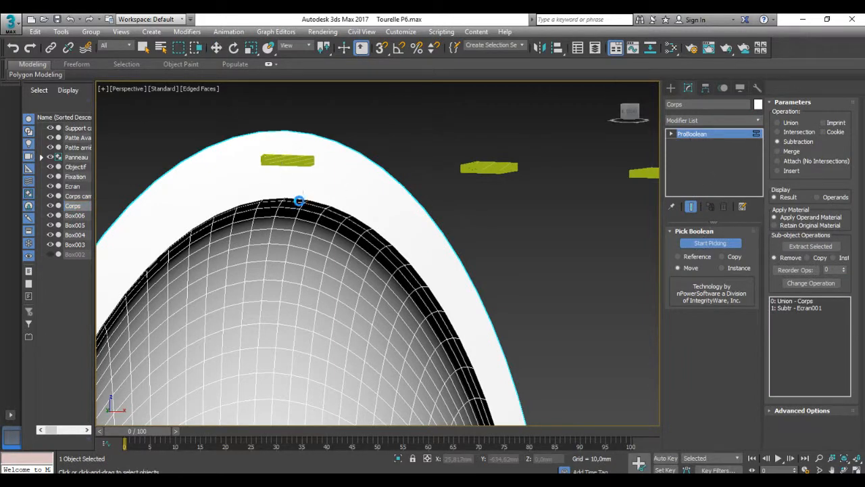
{"action": "scroll", "coordinate": [303, 210], "scroll_direction": "down", "scroll_amount": 5}
{"action": "middle_click_drag", "start_coordinate": [320, 298], "coordinate": [312, 413], "text": "alt"}
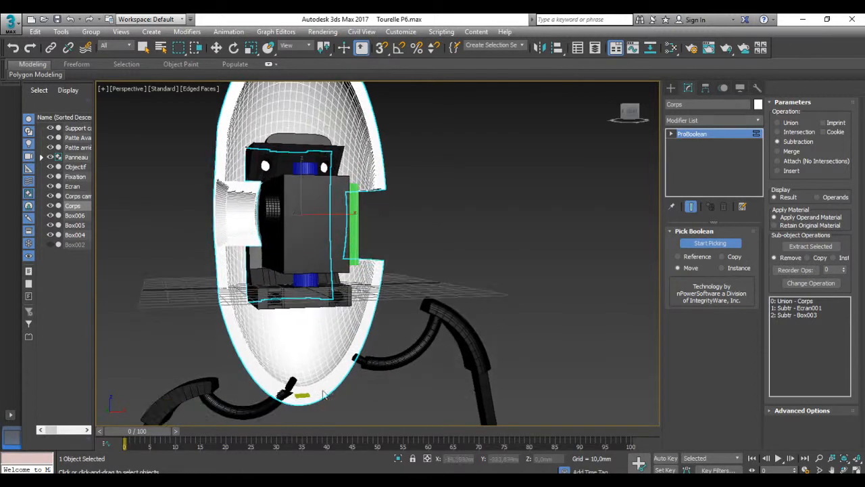
{"action": "left_click", "coordinate": [325, 391]}
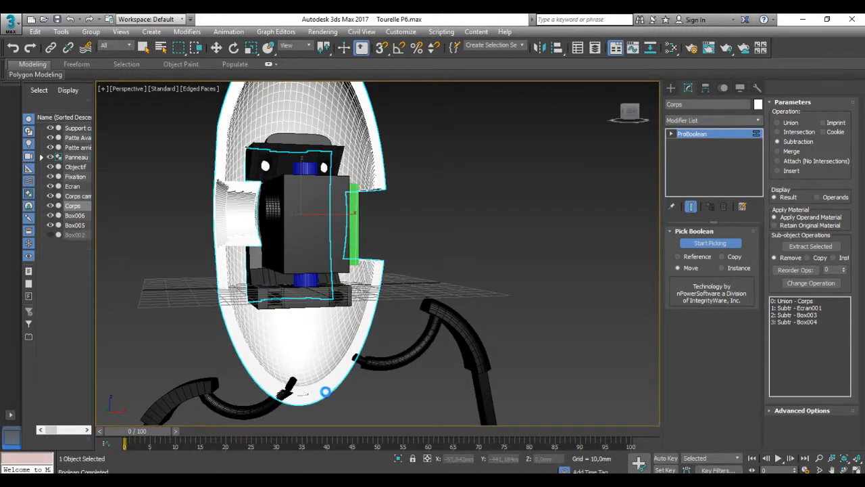
{"action": "key", "text": "w"}
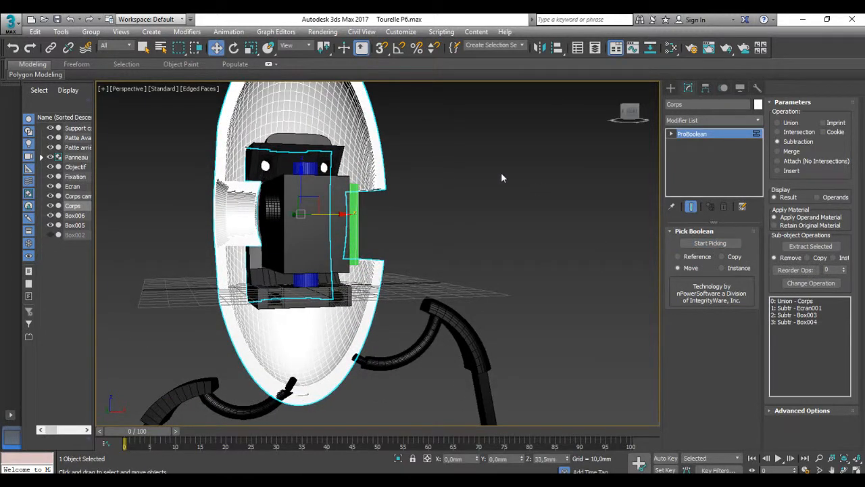
Move the spare box nearer the shell along X so it sits close beside the other spare box.
{"action": "middle_click_drag", "start_coordinate": [502, 174], "coordinate": [466, 309]}
{"action": "left_click", "coordinate": [378, 192]}
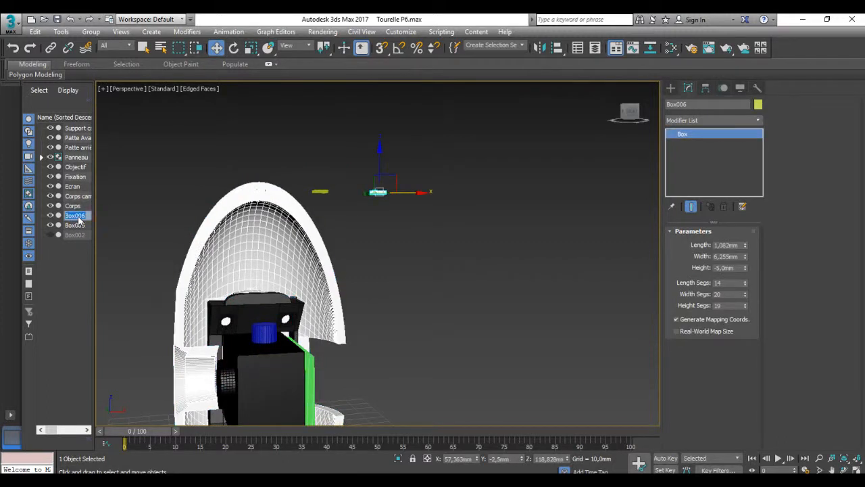
{"action": "left_click", "coordinate": [306, 200]}
{"action": "left_click_drag", "start_coordinate": [309, 186], "coordinate": [319, 182]}
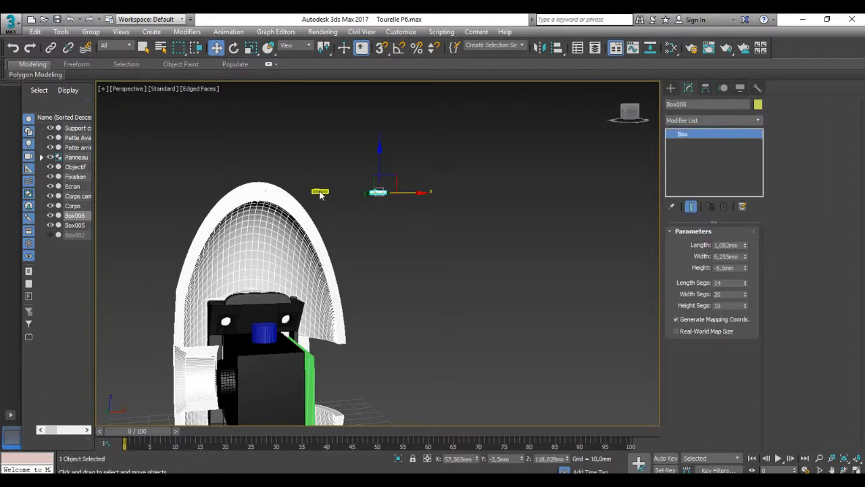
{"action": "left_click", "coordinate": [320, 194]}
{"action": "left_click_drag", "start_coordinate": [321, 194], "coordinate": [353, 192]}
Select both spare boxes together and rename them with the base name Cale.
{"action": "left_click", "coordinate": [397, 208]}
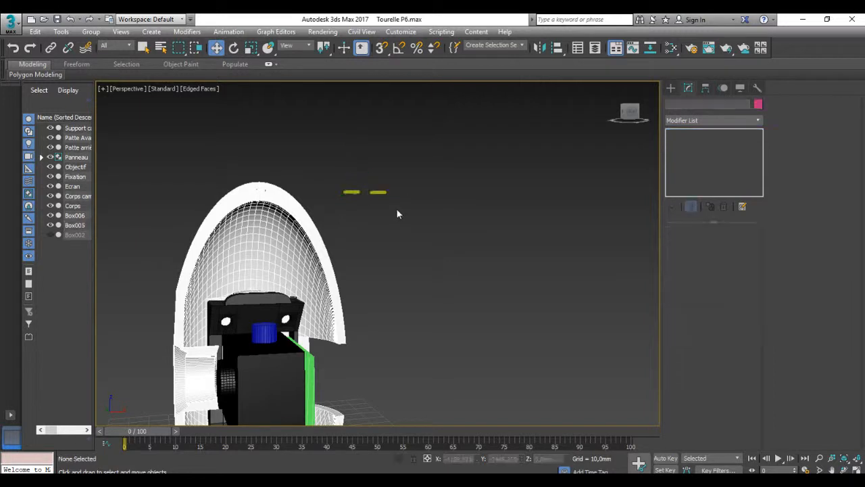
{"action": "left_click_drag", "start_coordinate": [396, 208], "coordinate": [306, 182]}
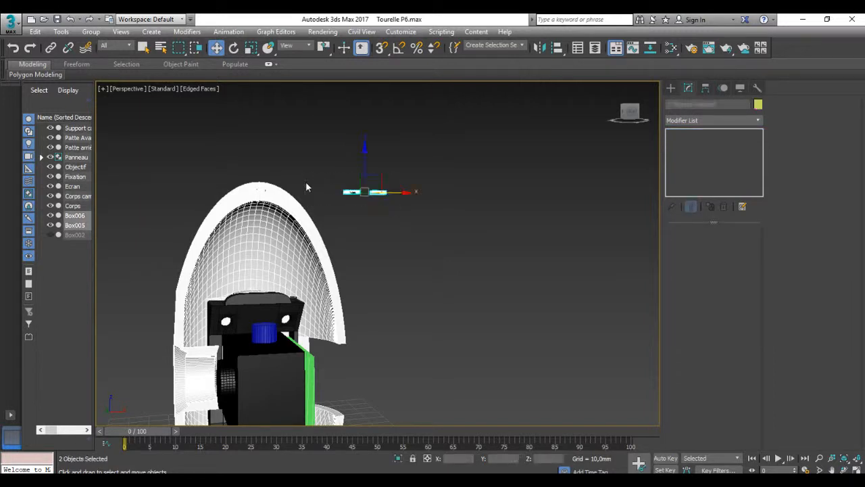
{"action": "right_click", "coordinate": [83, 226]}
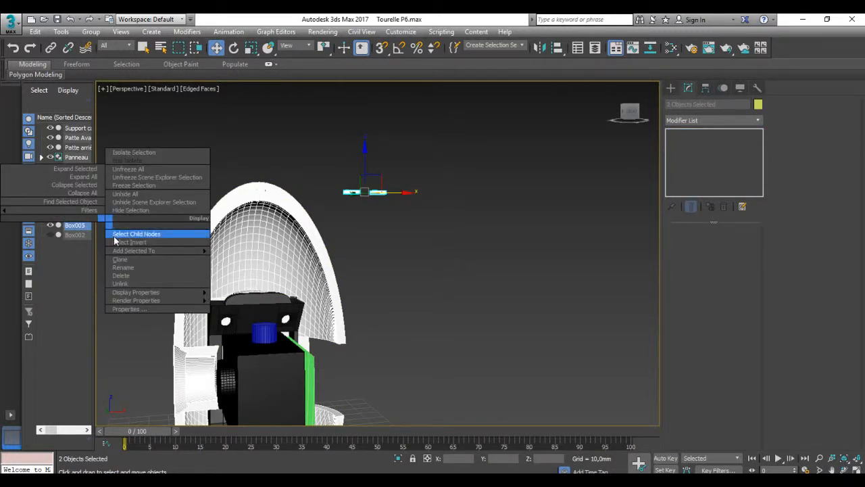
{"action": "left_click", "coordinate": [131, 267]}
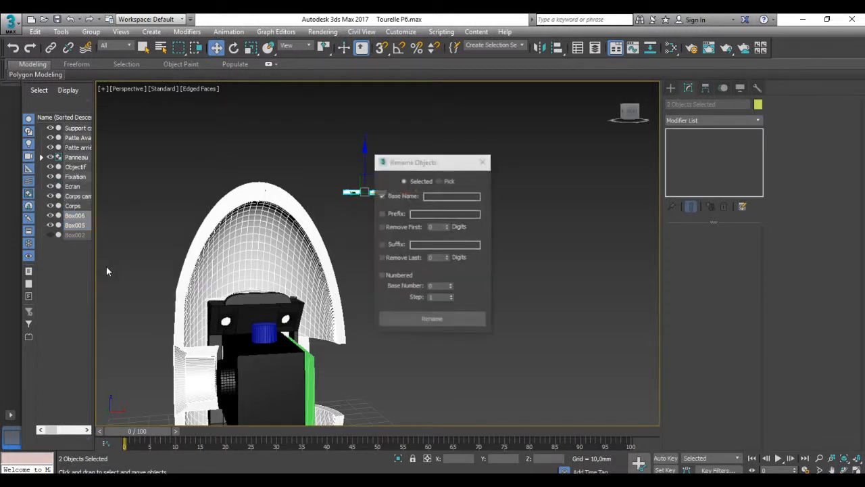
{"action": "left_click", "coordinate": [455, 196]}
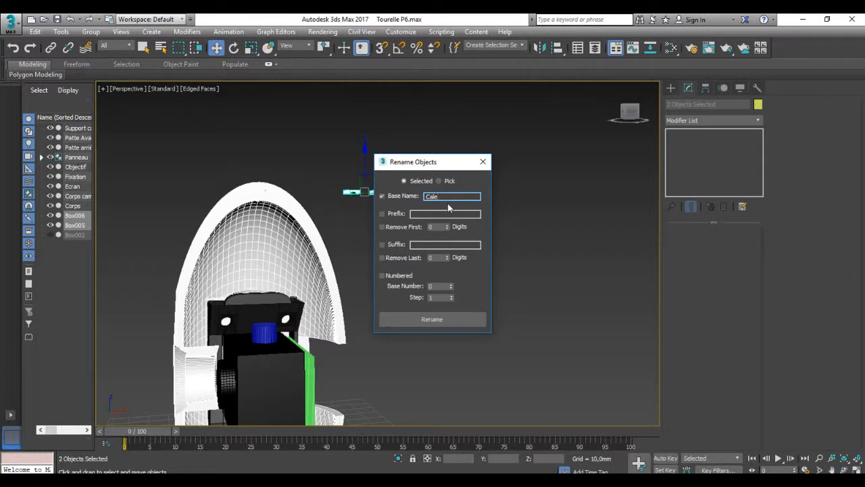
{"action": "left_click", "coordinate": [465, 321]}
{"action": "left_click", "coordinate": [482, 161]}
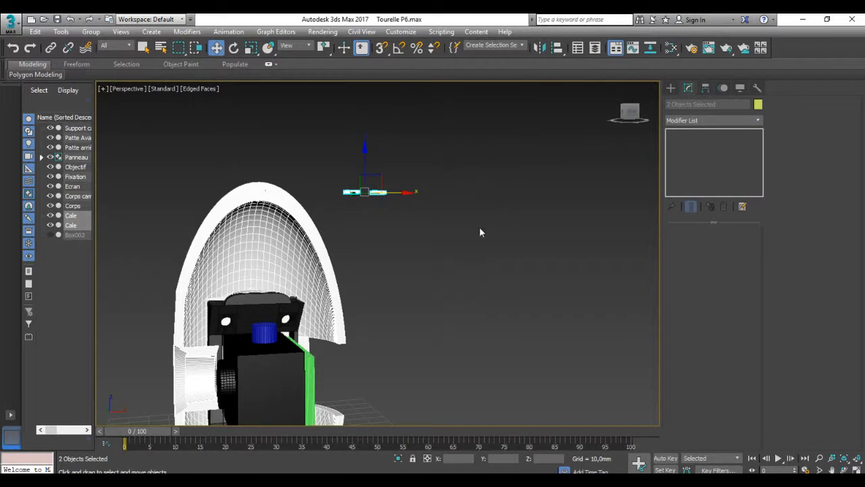
{"action": "left_click", "coordinate": [404, 225]}
Move the front leg Patte Avant along Y to 15.054 mm and check its fit against the shell's lower end.
{"action": "middle_click_drag", "start_coordinate": [396, 277], "coordinate": [461, 140]}
{"action": "scroll", "coordinate": [446, 223], "scroll_direction": "down", "scroll_amount": 3}
{"action": "middle_click_drag", "start_coordinate": [456, 244], "coordinate": [458, 263], "text": "alt"}
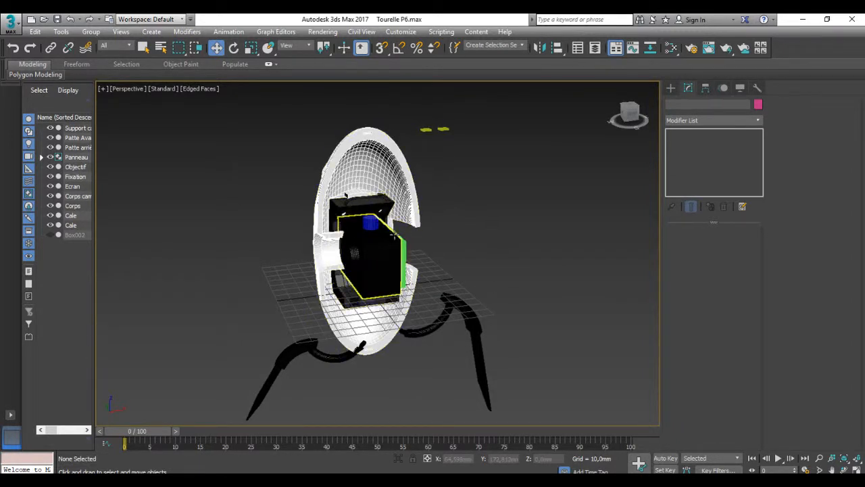
{"action": "middle_click_drag", "start_coordinate": [477, 260], "coordinate": [553, 251], "text": "alt"}
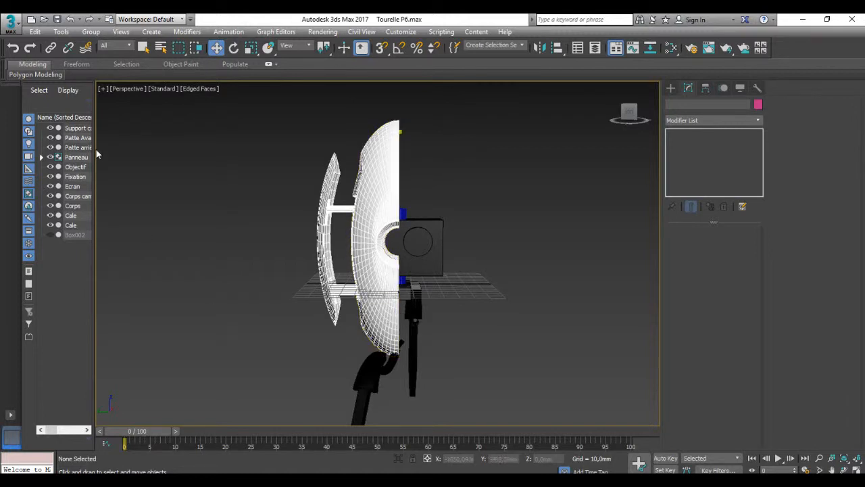
{"action": "left_click", "coordinate": [368, 173]}
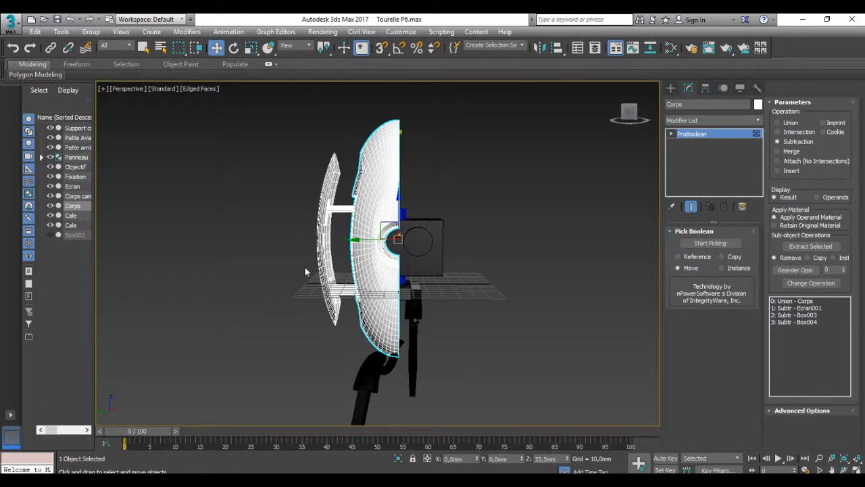
{"action": "left_click", "coordinate": [78, 148]}
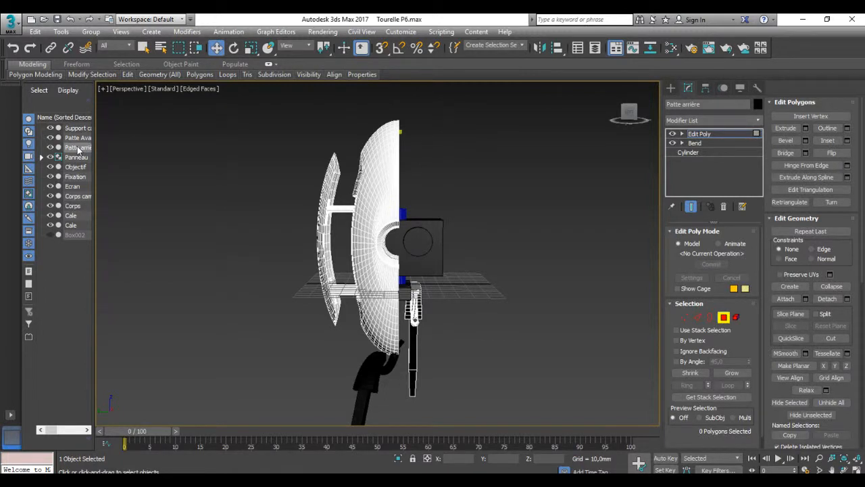
{"action": "left_click", "coordinate": [77, 137]}
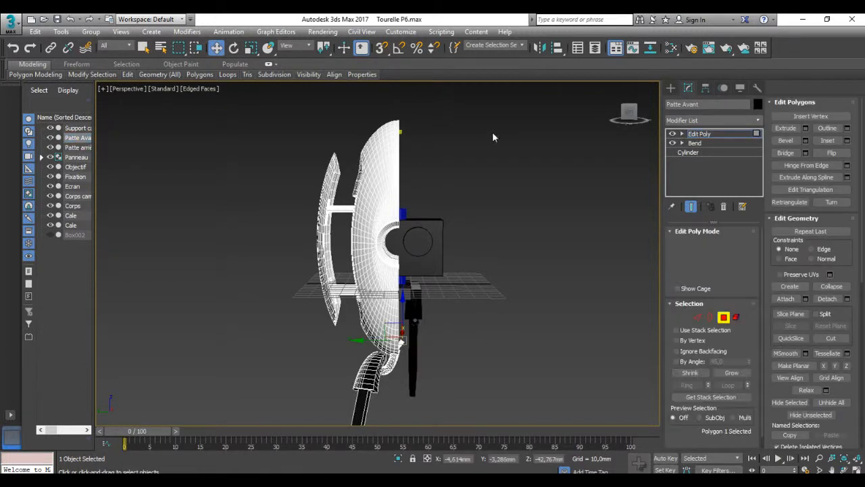
{"action": "left_click", "coordinate": [672, 88]}
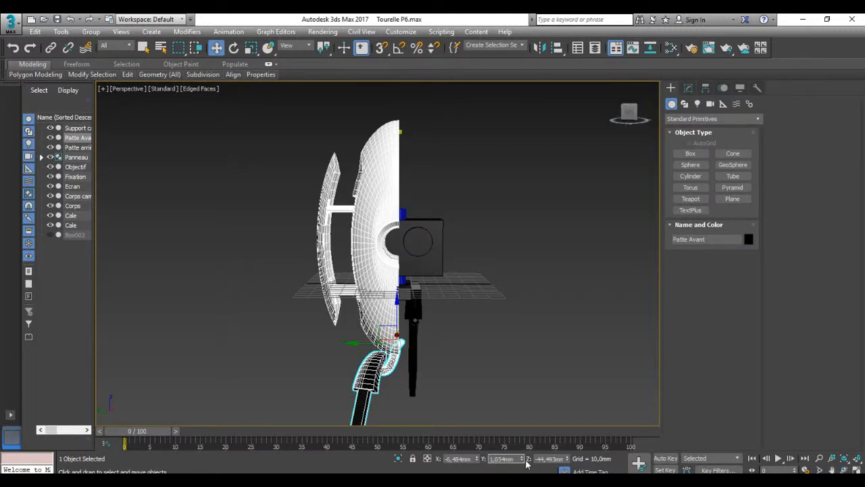
{"action": "key", "text": "Return"}
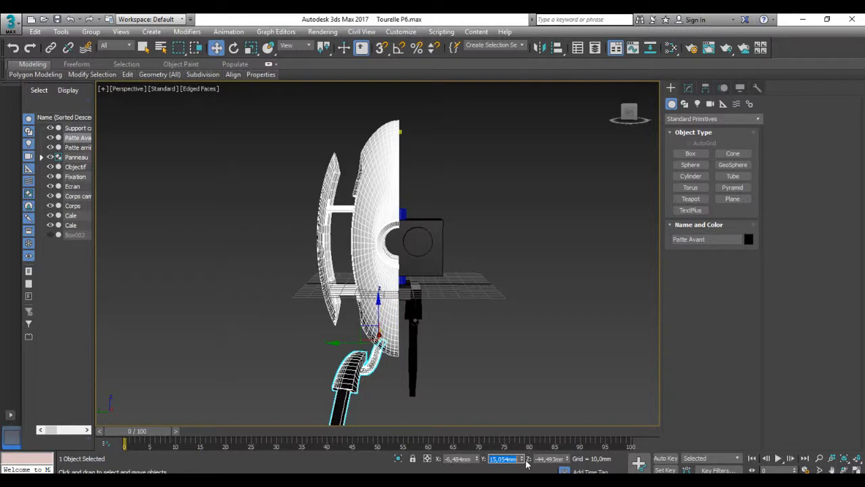
{"action": "scroll", "coordinate": [390, 363], "scroll_direction": "up", "scroll_amount": 3}
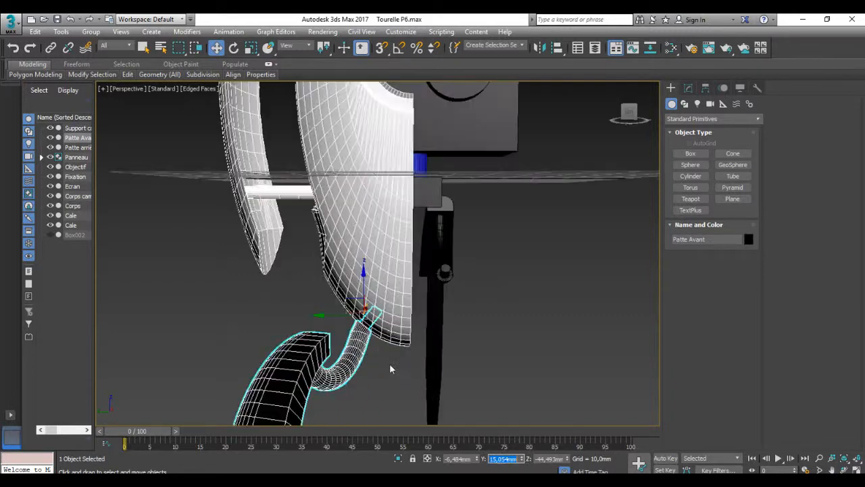
{"action": "scroll", "coordinate": [374, 334], "scroll_direction": "up", "scroll_amount": 2}
{"action": "mouse_move", "coordinate": [379, 337]}
{"action": "middle_mouse_down", "text": "alt"}
{"action": "mouse_move", "coordinate": [379, 348]}
{"action": "mouse_move", "coordinate": [347, 336]}
{"action": "mouse_move", "coordinate": [290, 356]}
{"action": "mouse_move", "coordinate": [393, 336]}
{"action": "middle_mouse_up", "text": "alt"}
{"action": "scroll", "coordinate": [467, 238], "scroll_direction": "down", "scroll_amount": 3}
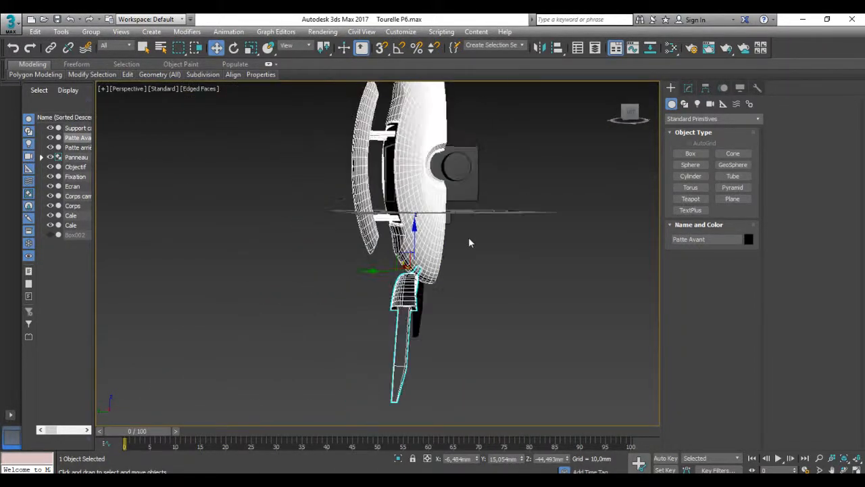
Move the camera support Support caméra along Y to 36 mm so it sits between the shell and the side panel.
{"action": "left_click", "coordinate": [452, 220]}
{"action": "mouse_move", "coordinate": [486, 257]}
{"action": "middle_mouse_down", "text": "alt"}
{"action": "mouse_move", "coordinate": [463, 257]}
{"action": "mouse_move", "coordinate": [472, 262]}
{"action": "middle_mouse_up", "text": "alt"}
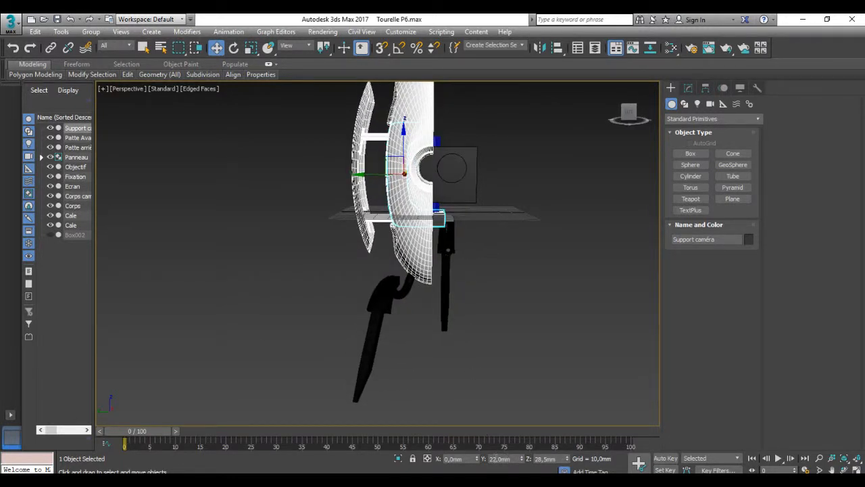
{"action": "left_click", "coordinate": [497, 459]}
{"action": "key", "text": "BackSpace"}
{"action": "key", "text": "BackSpace"}
{"action": "type", "text": "36"}
{"action": "key", "text": "Return"}
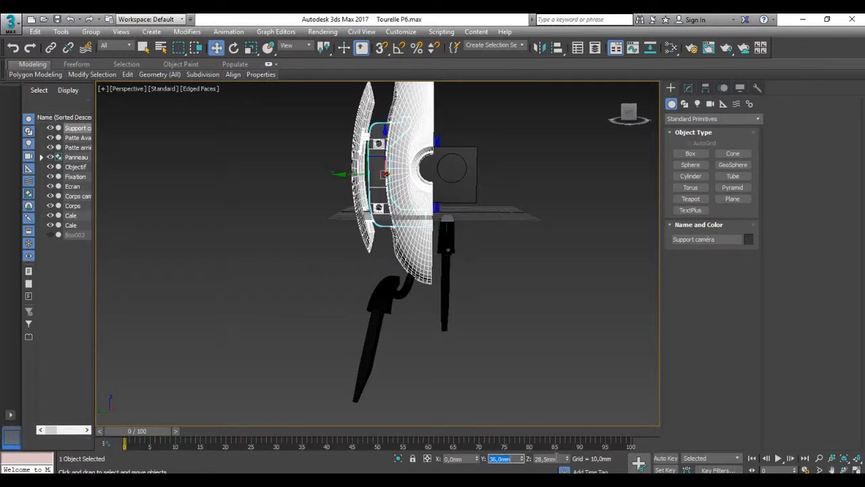
Select the Panneau group, inspect its spacing from the shell and the camera support, and clear the selection.
{"action": "left_click", "coordinate": [364, 176]}
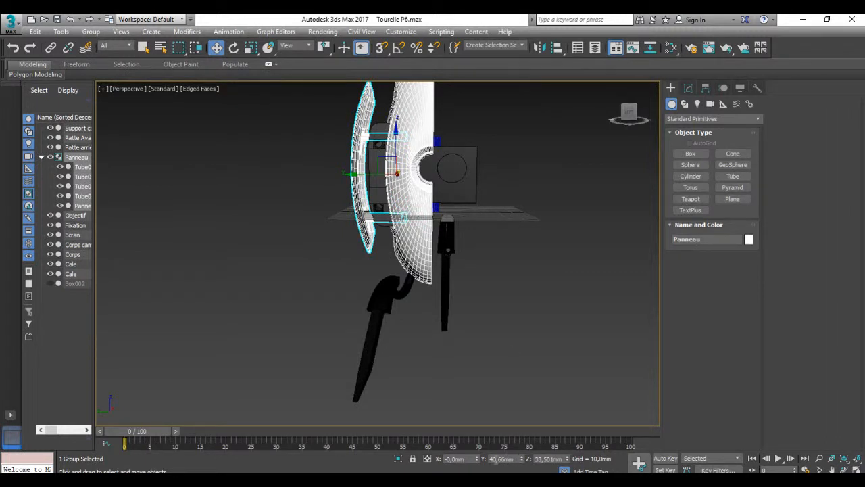
{"action": "scroll", "coordinate": [429, 252], "scroll_direction": "up", "scroll_amount": 2}
{"action": "scroll", "coordinate": [366, 176], "scroll_direction": "down", "scroll_amount": 3}
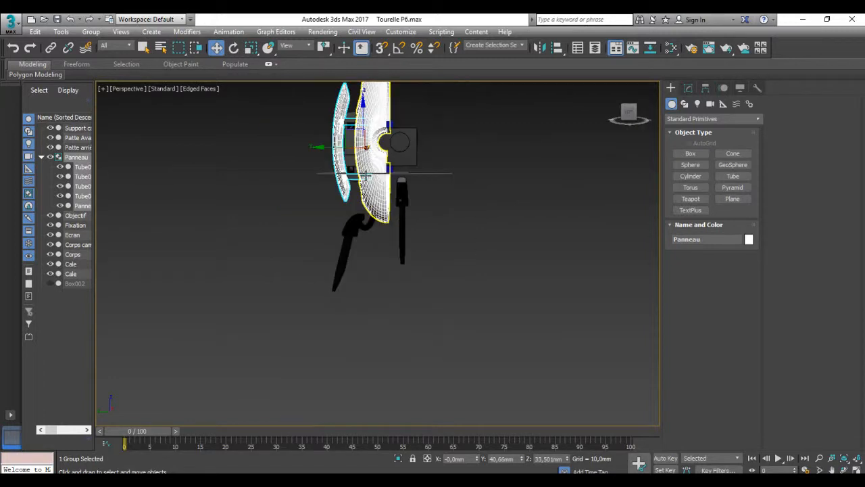
{"action": "middle_click_drag", "start_coordinate": [467, 174], "coordinate": [473, 230]}
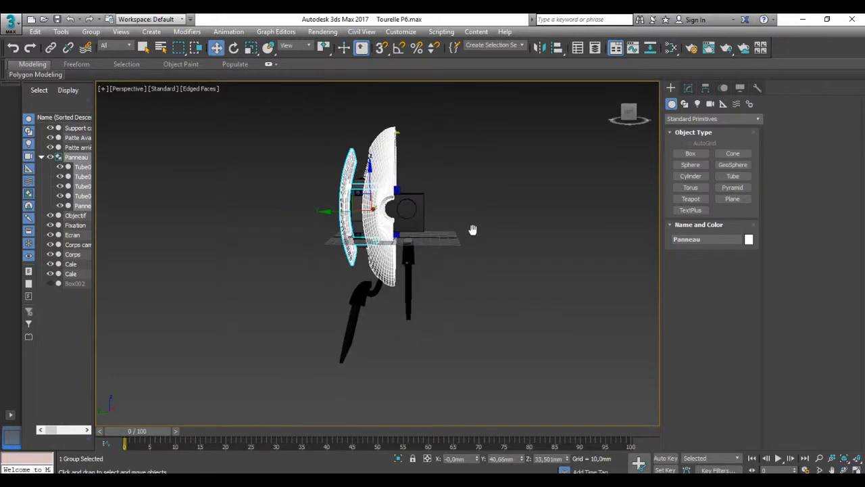
{"action": "scroll", "coordinate": [471, 251], "scroll_direction": "up", "scroll_amount": 3}
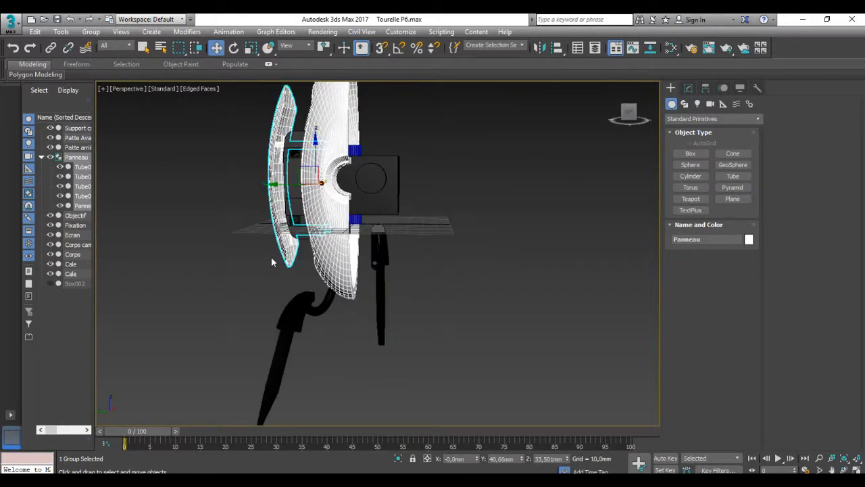
{"action": "left_click", "coordinate": [181, 229]}
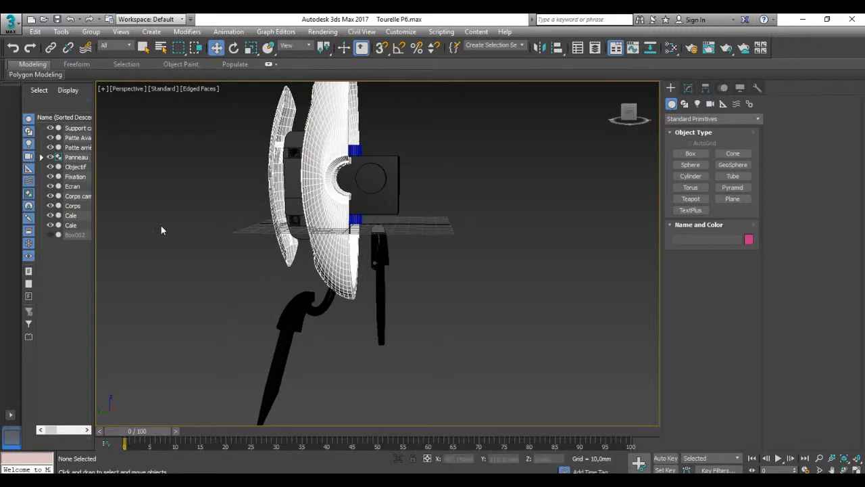
Select the Support caméra, Patte Avant, Panneau and Corps objects together.
{"action": "left_click", "coordinate": [69, 128]}
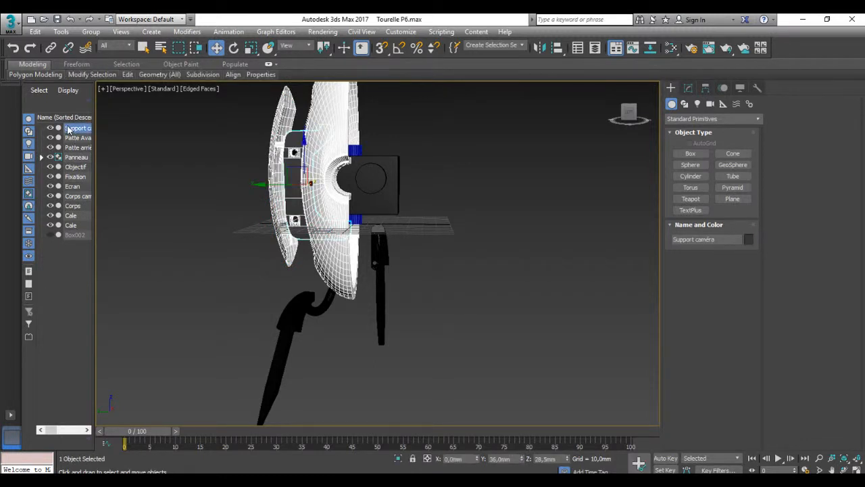
{"action": "left_click", "coordinate": [70, 138], "text": "ctrl"}
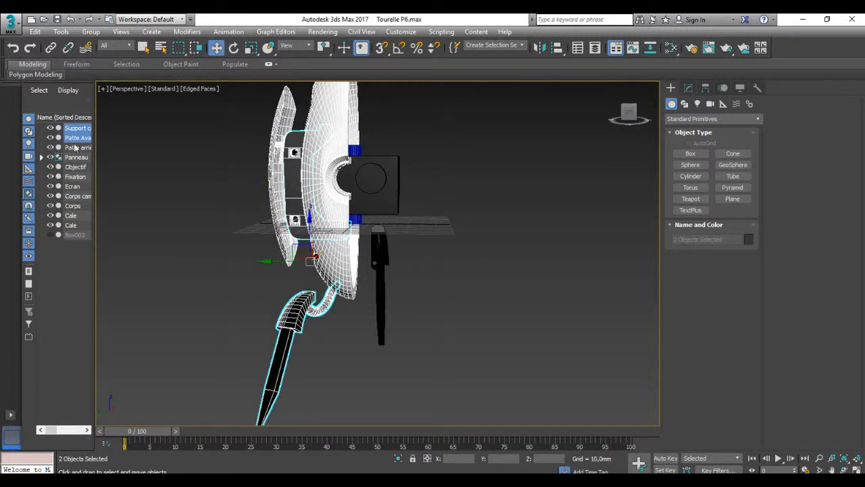
{"action": "left_click", "coordinate": [77, 157], "text": "ctrl"}
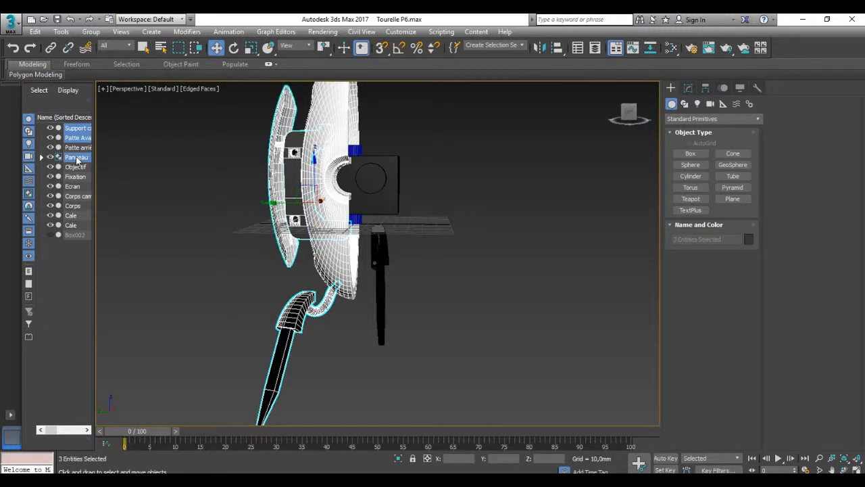
{"action": "left_click", "coordinate": [73, 206], "text": "ctrl"}
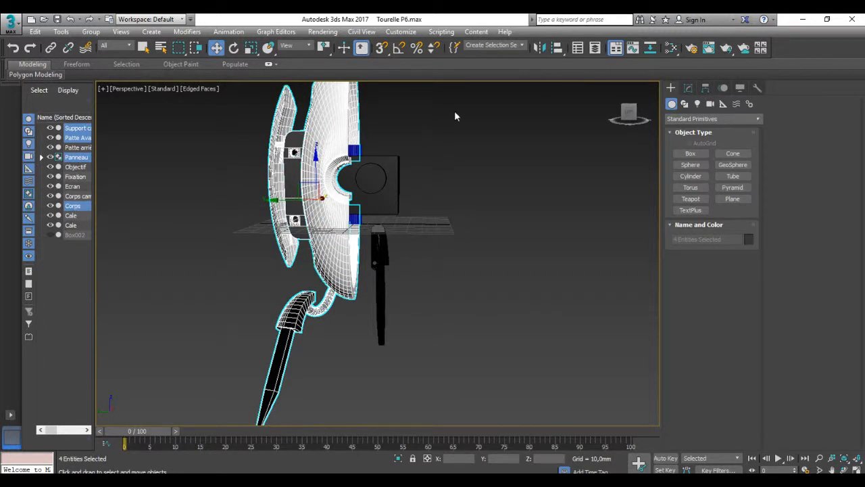
Start mirroring the selected parts and preview the different mirror axes, settling on the Y axis.
{"action": "left_click", "coordinate": [542, 49]}
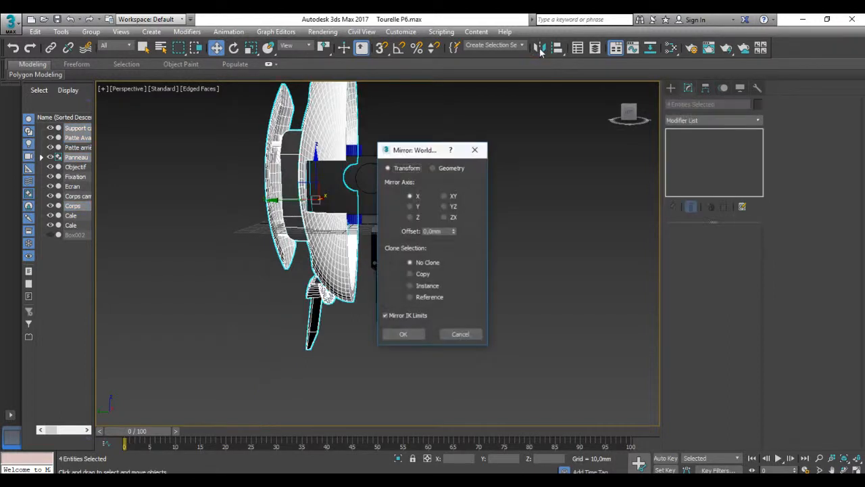
{"action": "left_click_drag", "start_coordinate": [416, 152], "coordinate": [580, 138]}
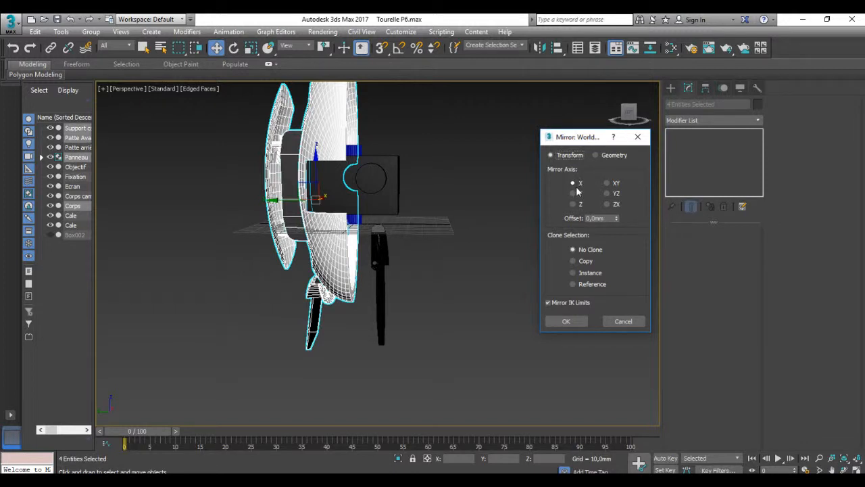
{"action": "left_click", "coordinate": [578, 194]}
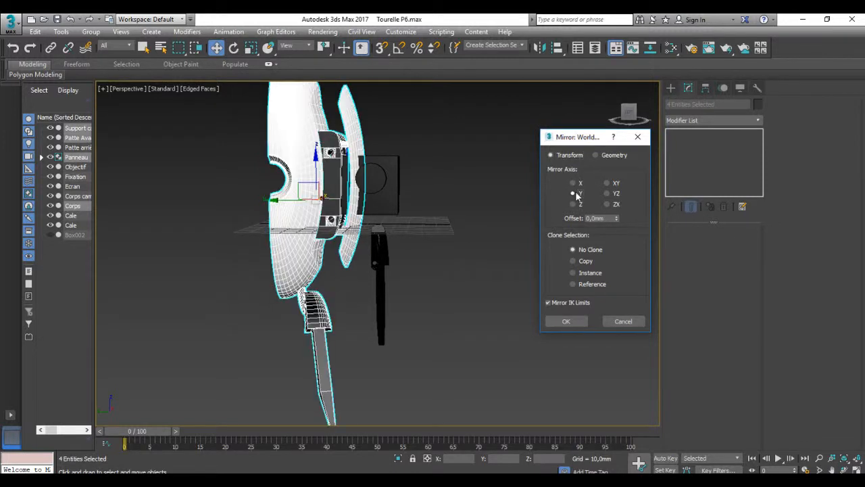
{"action": "left_click", "coordinate": [577, 203]}
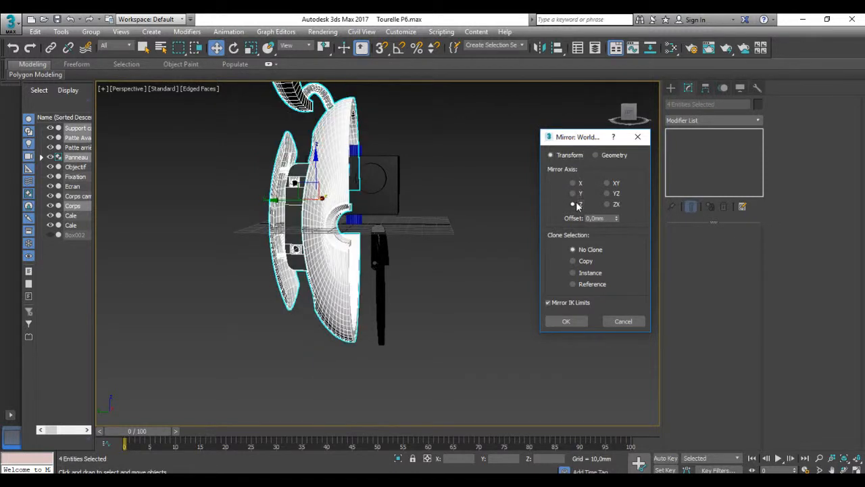
{"action": "left_click", "coordinate": [608, 183]}
{"action": "left_click", "coordinate": [612, 194]}
{"action": "left_click", "coordinate": [611, 203]}
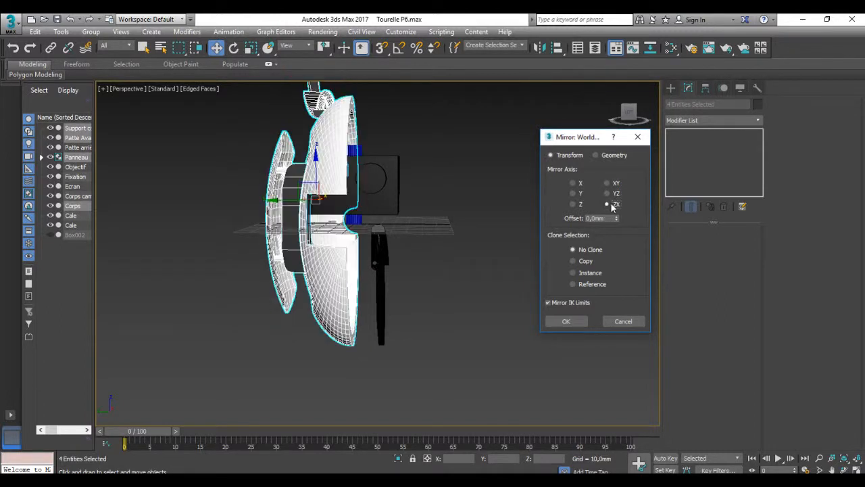
{"action": "left_click", "coordinate": [574, 184]}
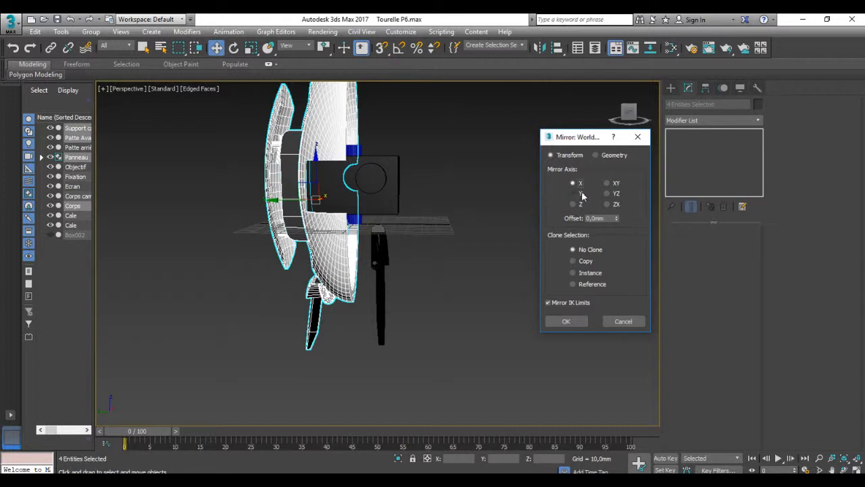
{"action": "left_click", "coordinate": [580, 194]}
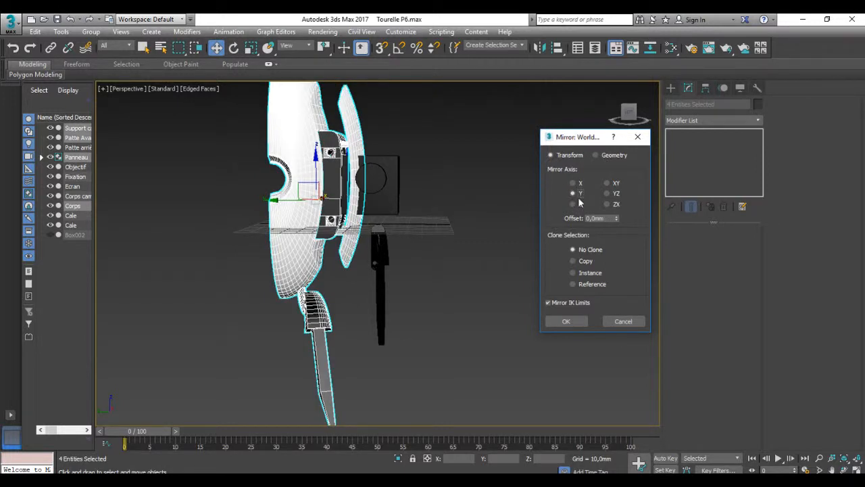
Set the mirror to create a copy with an offset of -14 mm.
{"action": "left_click", "coordinate": [585, 260]}
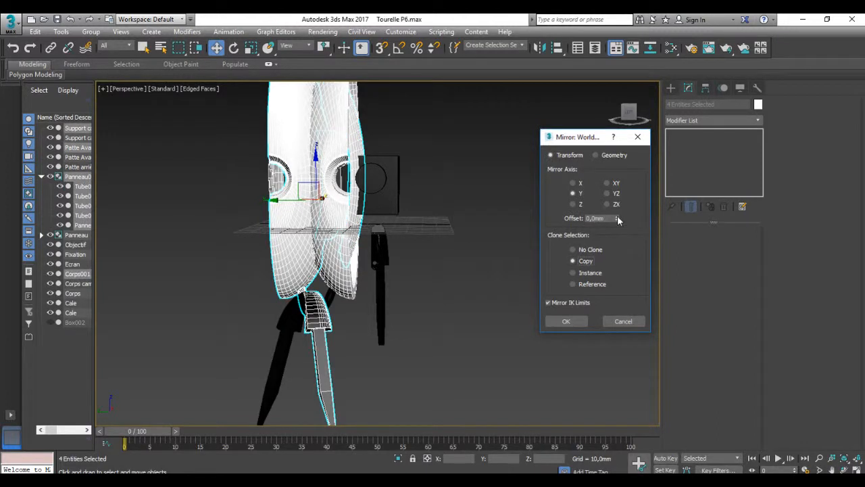
{"action": "left_click_drag", "start_coordinate": [616, 218], "coordinate": [53, 284]}
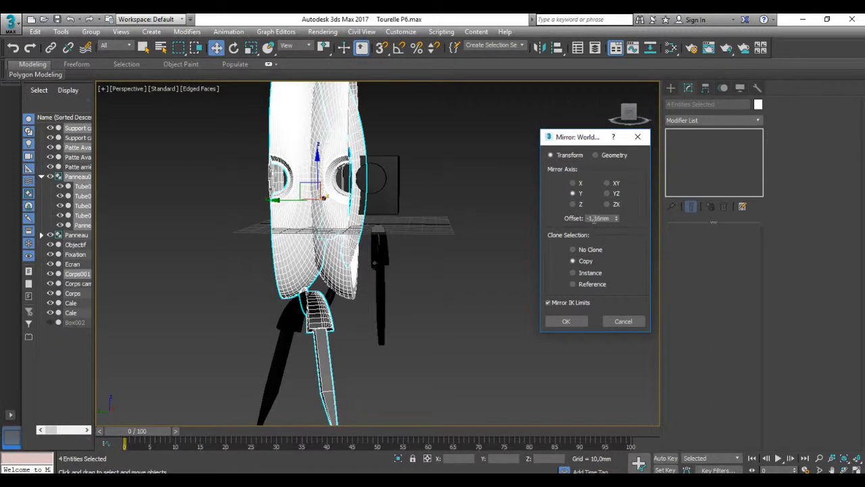
{"action": "double_click", "coordinate": [594, 220]}
{"action": "key", "text": "Return"}
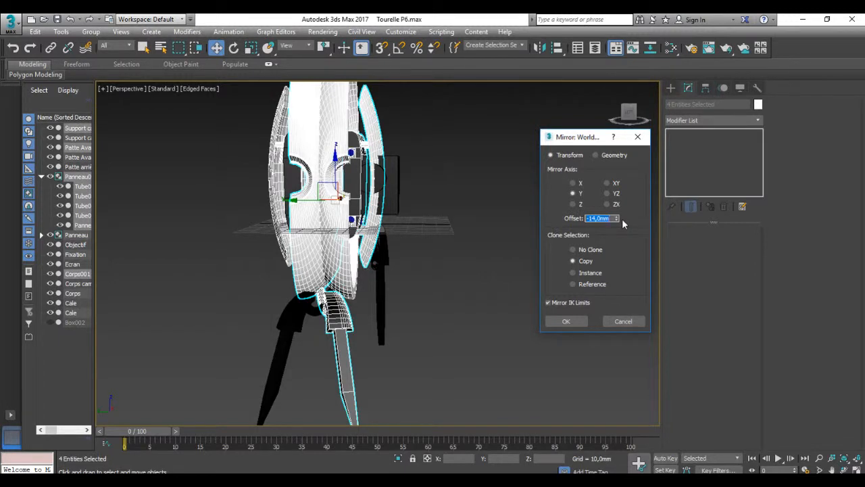
Try the Geometry mirror mode with other axes, returning to Transform about the Y axis.
{"action": "left_click", "coordinate": [597, 155]}
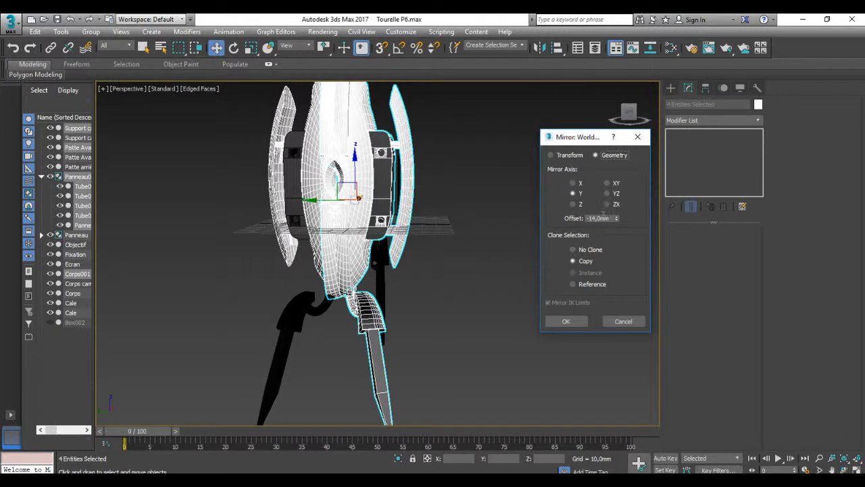
{"action": "left_click", "coordinate": [576, 183]}
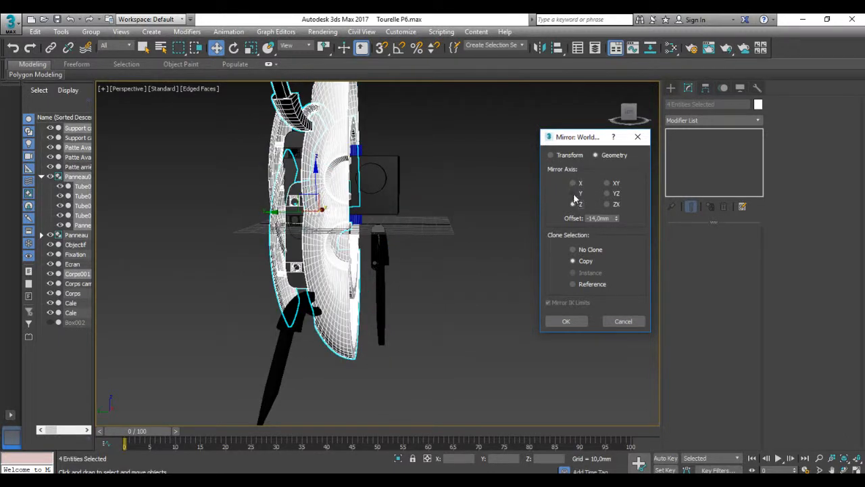
{"action": "left_click", "coordinate": [574, 194]}
{"action": "left_click", "coordinate": [570, 155]}
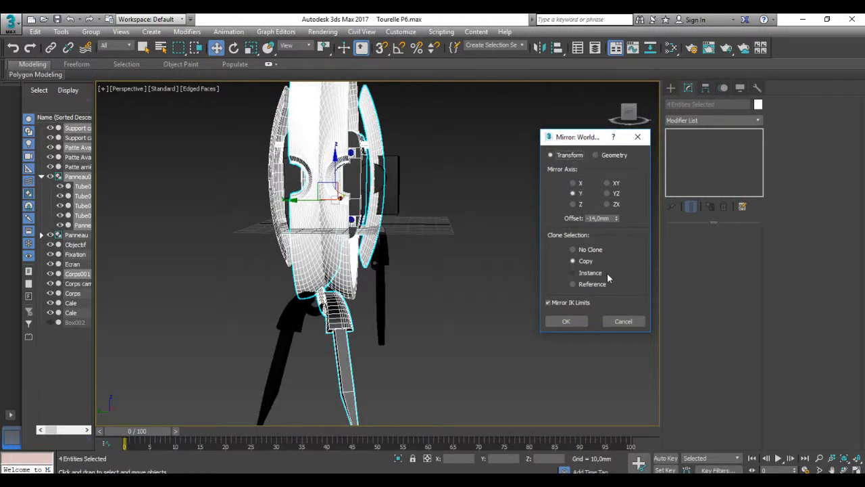
Create the mirrored copy and move it about -65 mm along Y to the opposite side of the camera body.
{"action": "left_click", "coordinate": [567, 321]}
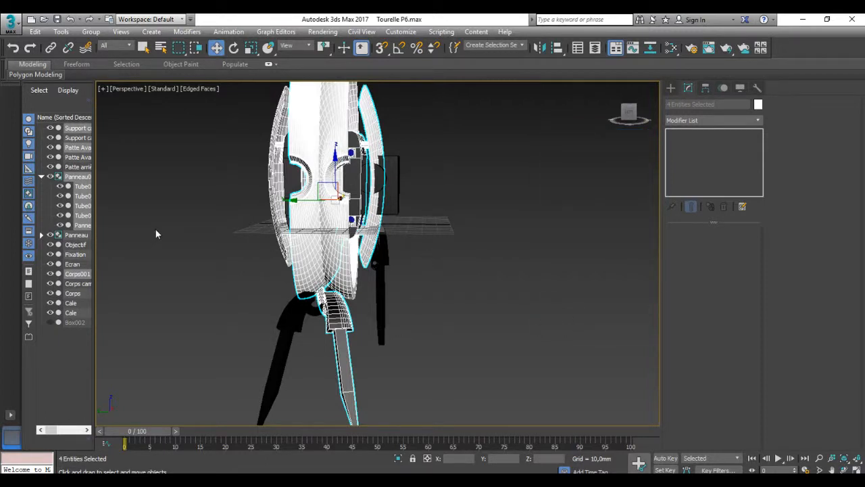
{"action": "left_click_drag", "start_coordinate": [336, 201], "coordinate": [390, 200]}
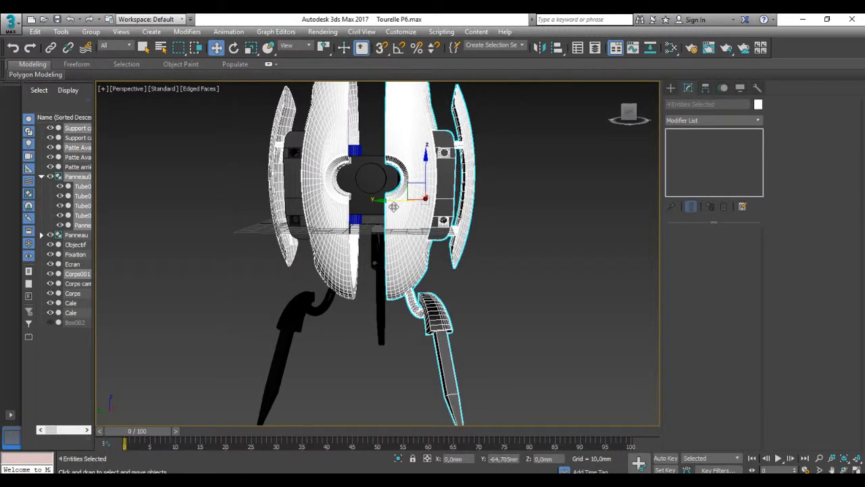
{"action": "left_click", "coordinate": [486, 275]}
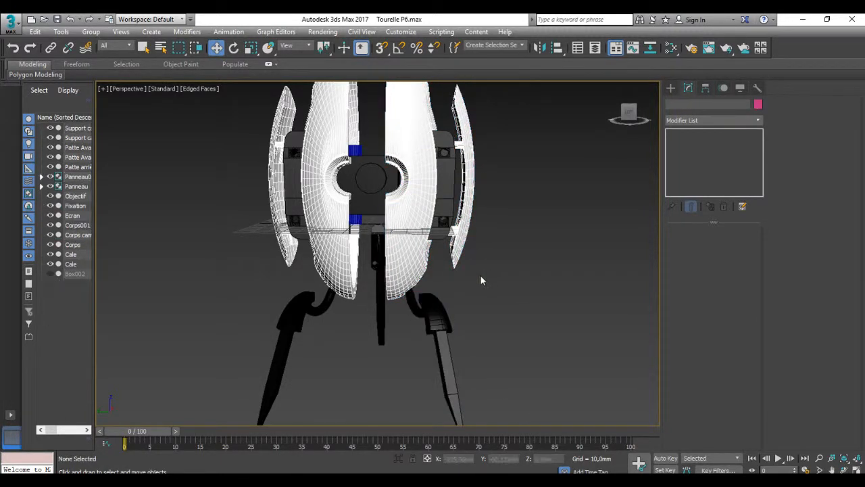
Try resetting the Y position of Corps001 to 0 mm, and undo it.
{"action": "left_click", "coordinate": [410, 264]}
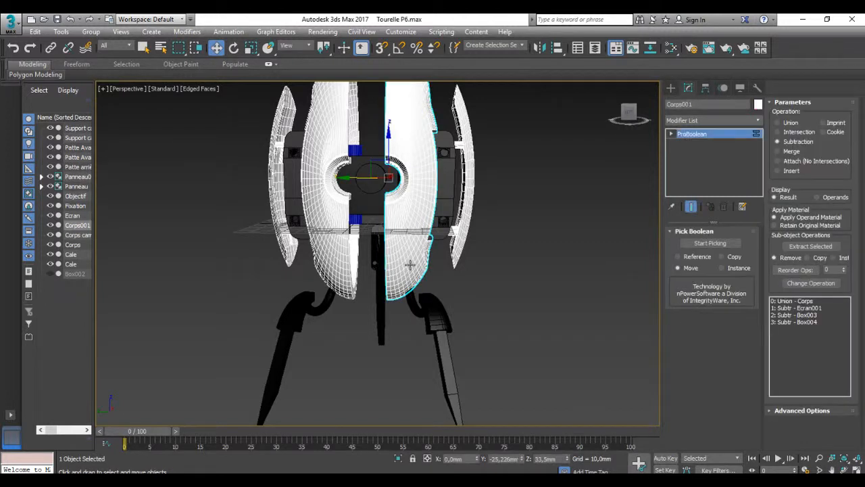
{"action": "right_click", "coordinate": [524, 460]}
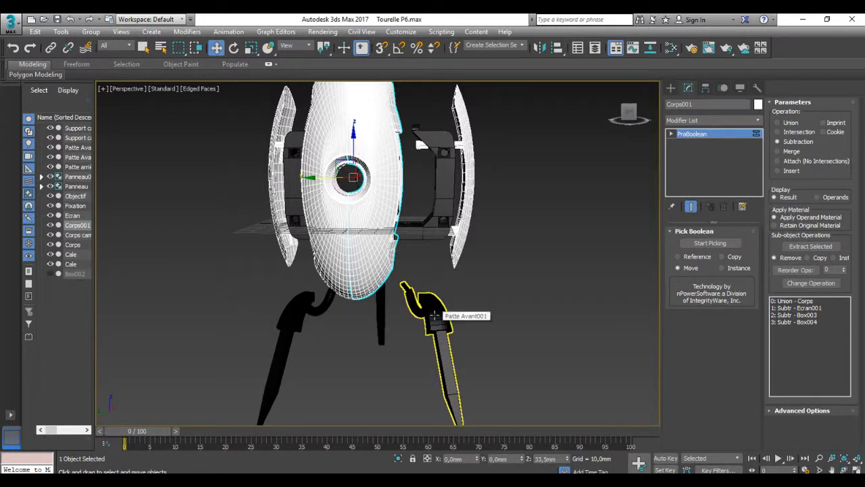
{"action": "key", "text": "ctrl+z"}
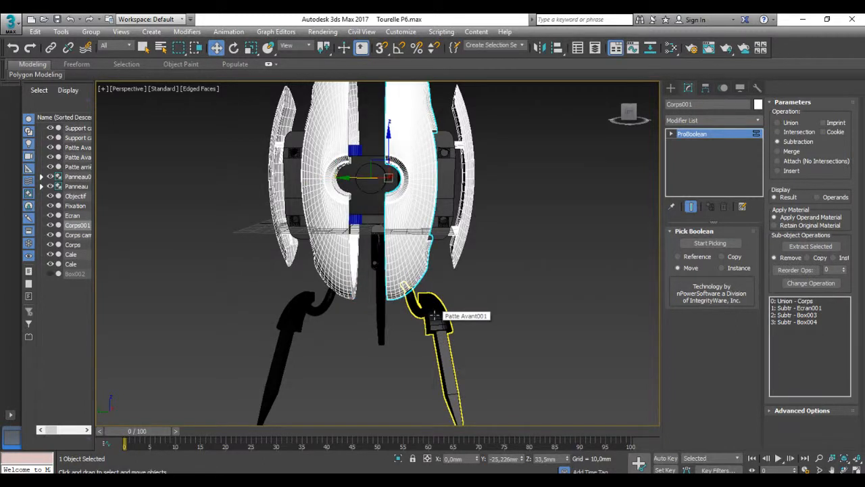
Try nudging Corps001 in small negative steps along Y, and undo the changes back to the four-part selection.
{"action": "left_click", "coordinate": [521, 461]}
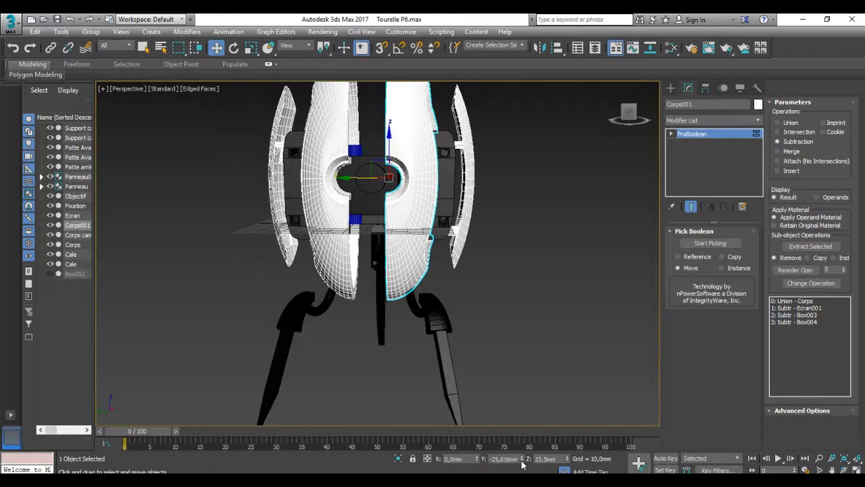
{"action": "left_click", "coordinate": [521, 461]}
{"action": "left_click", "coordinate": [521, 461]}
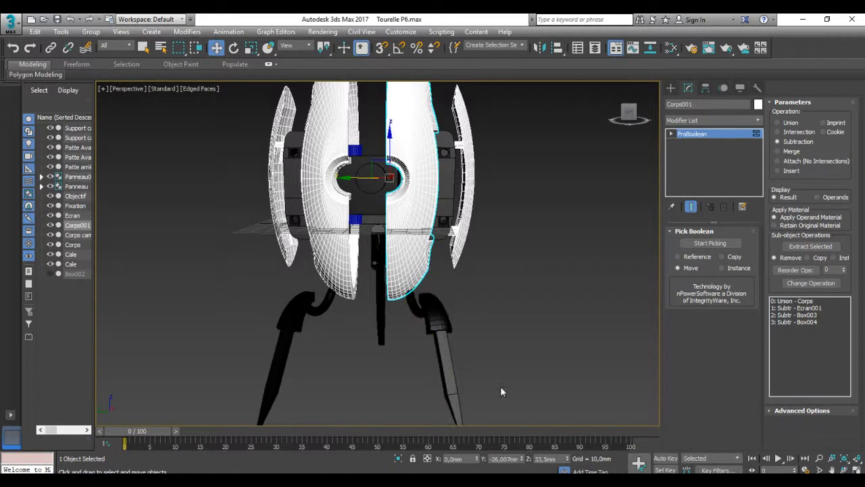
{"action": "left_click", "coordinate": [521, 461]}
{"action": "left_click", "coordinate": [522, 461]}
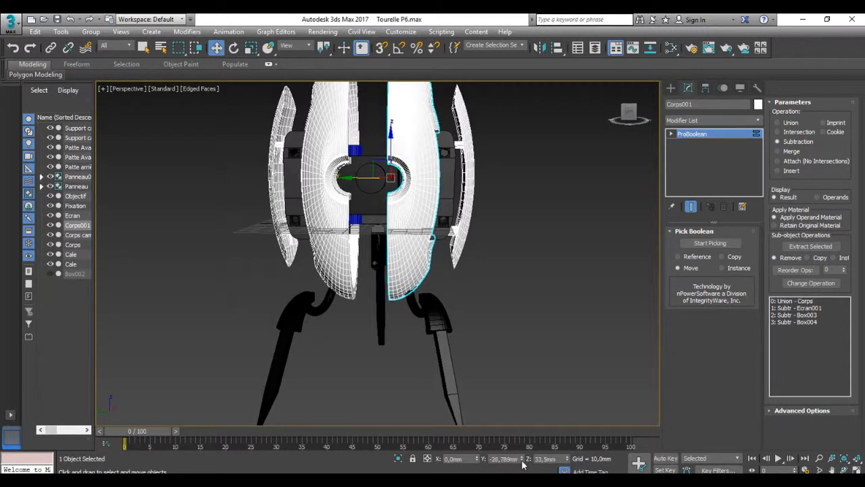
{"action": "left_click", "coordinate": [521, 462]}
{"action": "key", "text": "ctrl+d"}
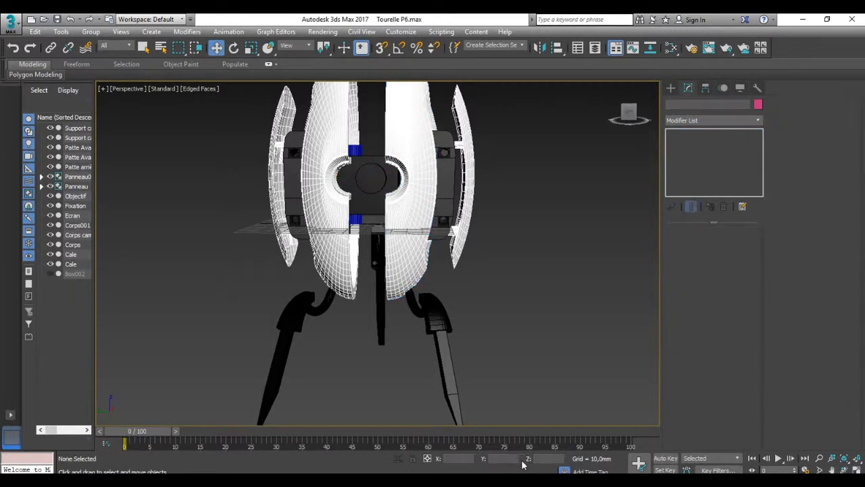
{"action": "key", "text": "ctrl+z"}
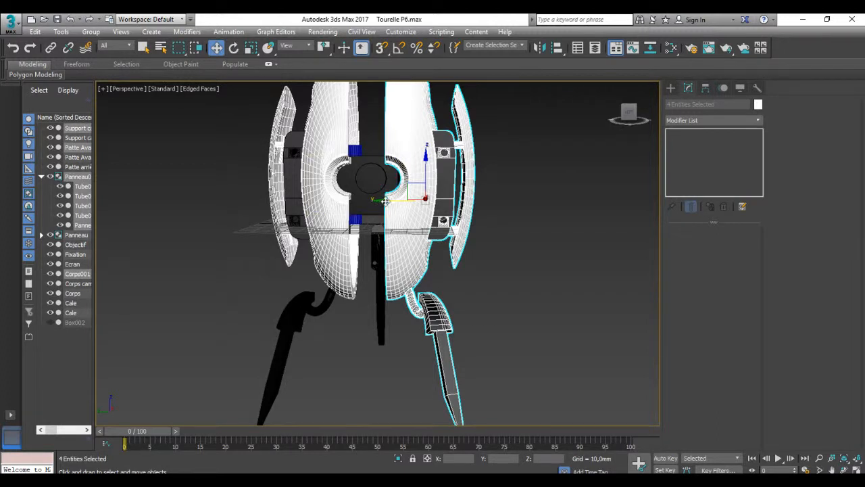
Move the mirrored parts farther out along Y and set the original Corps's Y position to -14 mm.
{"action": "left_click_drag", "start_coordinate": [385, 200], "coordinate": [439, 211]}
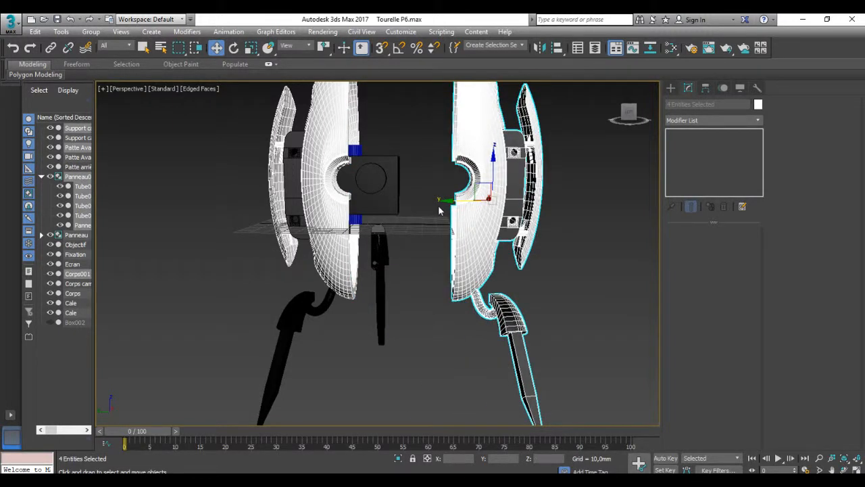
{"action": "left_click", "coordinate": [75, 293]}
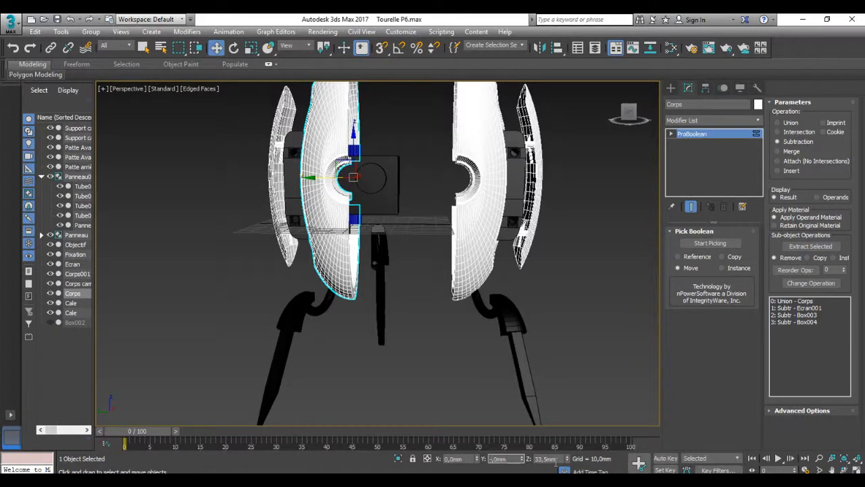
{"action": "key", "text": "Return"}
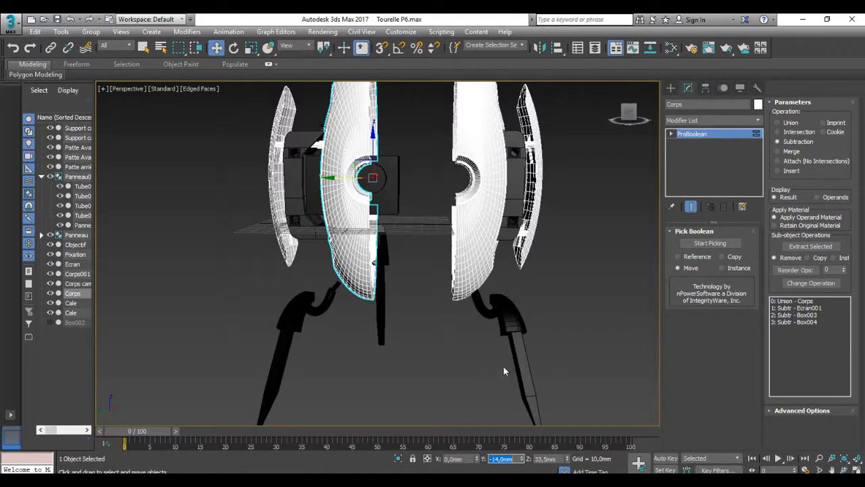
{"action": "left_click", "coordinate": [572, 396]}
Select the four mirrored parts and move them about 58 mm back along Y to meet the original Corps half.
{"action": "scroll", "coordinate": [572, 396], "scroll_direction": "down", "scroll_amount": 5}
{"action": "middle_click_drag", "start_coordinate": [578, 394], "coordinate": [482, 326]}
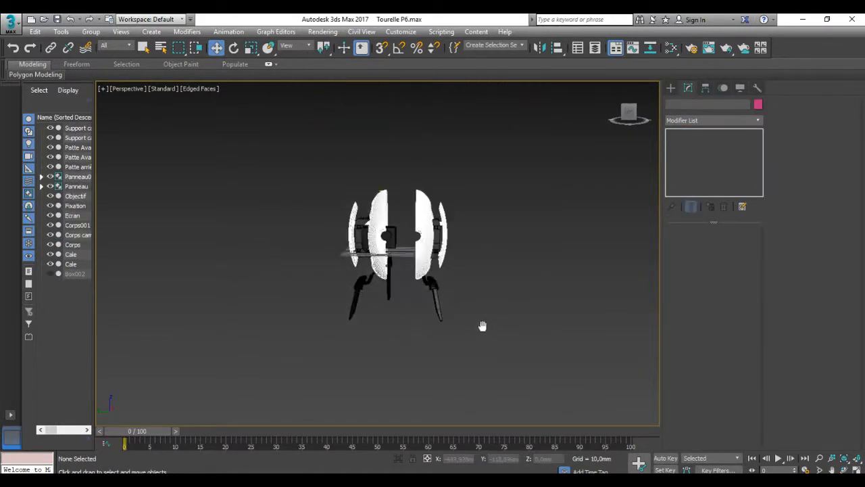
{"action": "left_click_drag", "start_coordinate": [491, 356], "coordinate": [401, 169]}
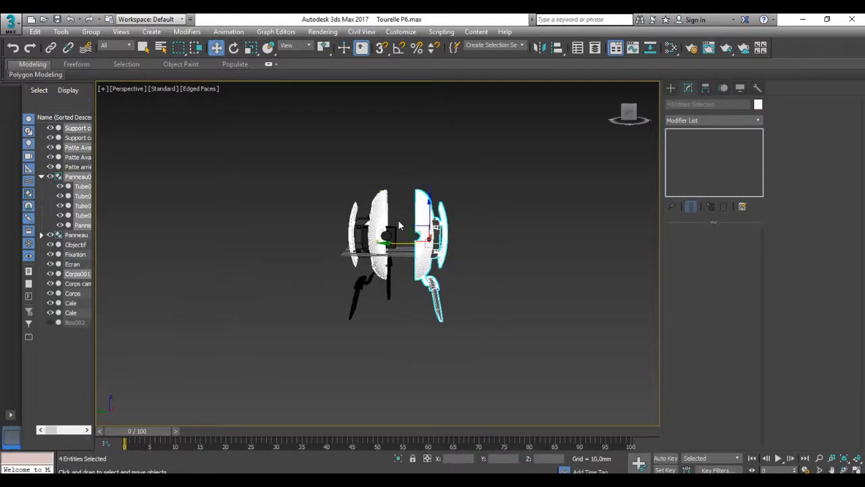
{"action": "scroll", "coordinate": [398, 245], "scroll_direction": "up", "scroll_amount": 5}
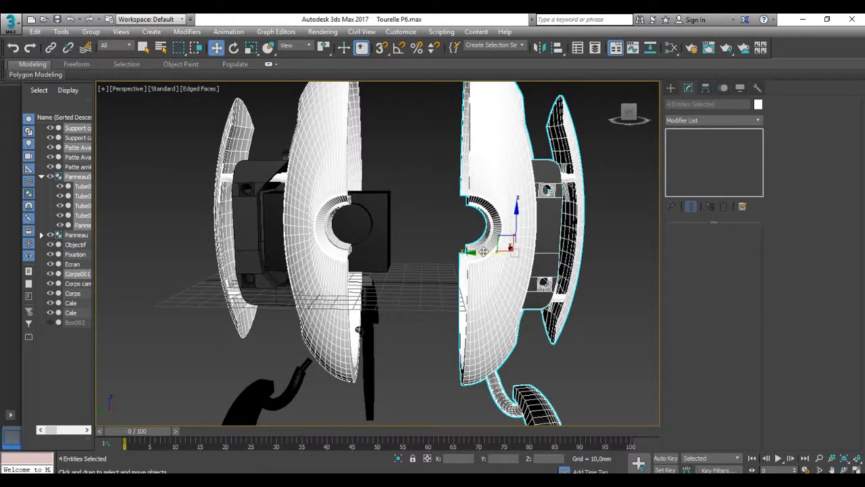
{"action": "left_click_drag", "start_coordinate": [484, 252], "coordinate": [374, 244]}
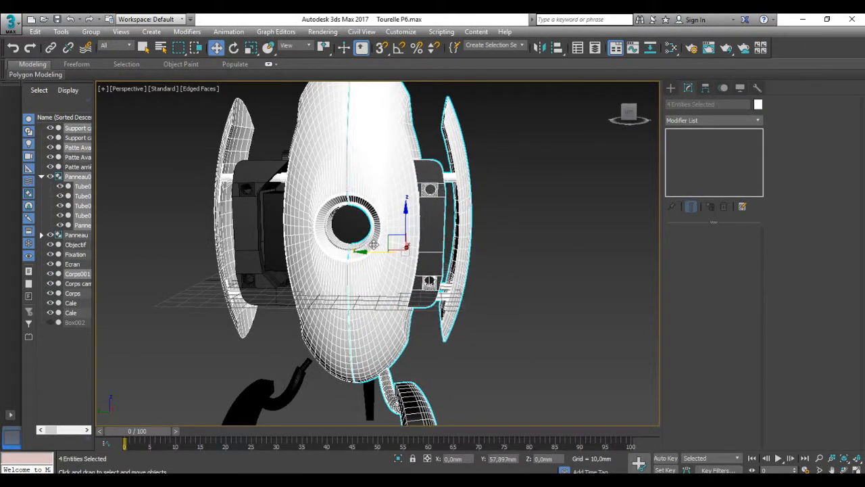
Nudge the four mirrored parts slightly along Y in the Top view to line them up with the original half.
{"action": "key", "text": "alt+w"}
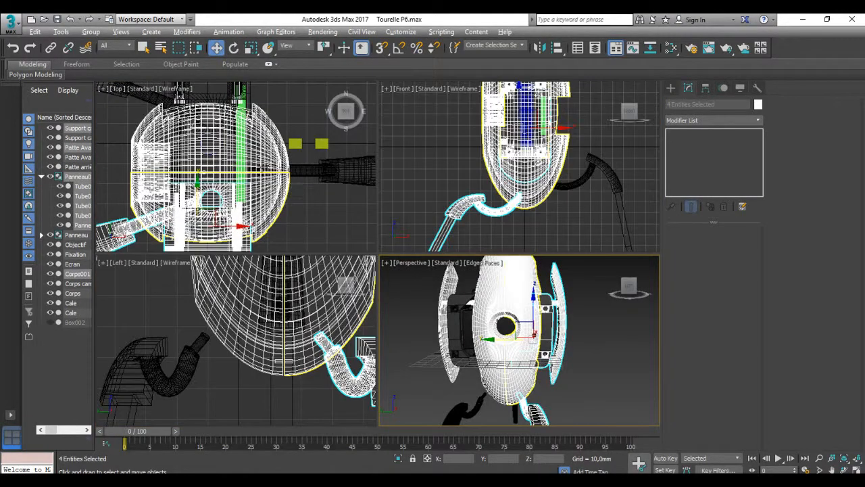
{"action": "scroll", "coordinate": [203, 170], "scroll_direction": "up", "scroll_amount": 8}
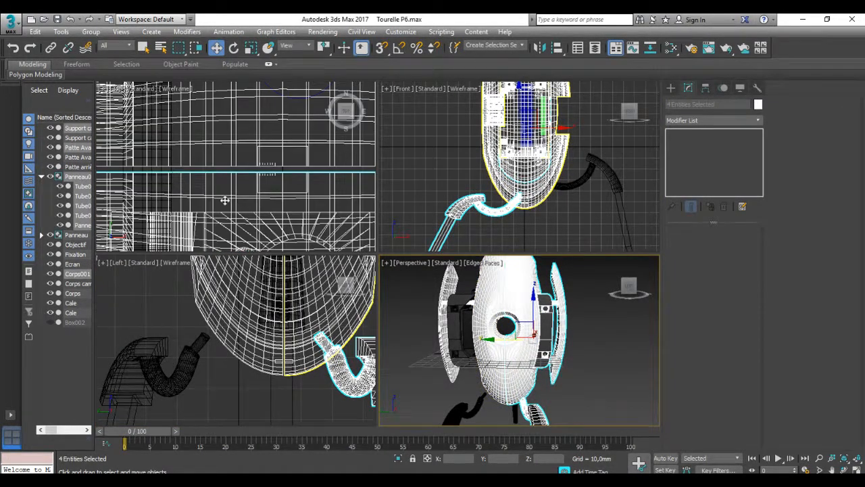
{"action": "middle_click_drag", "start_coordinate": [224, 196], "coordinate": [177, 135]}
{"action": "scroll", "coordinate": [179, 143], "scroll_direction": "down", "scroll_amount": 2}
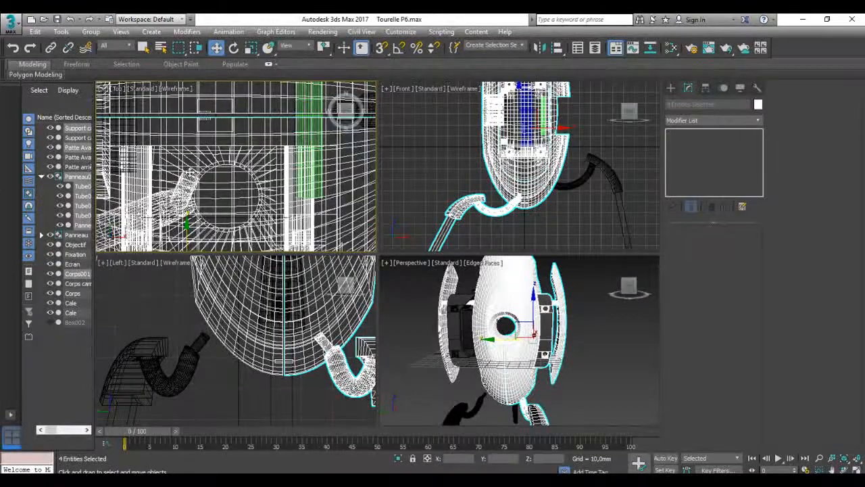
{"action": "left_click_drag", "start_coordinate": [187, 227], "coordinate": [188, 224]}
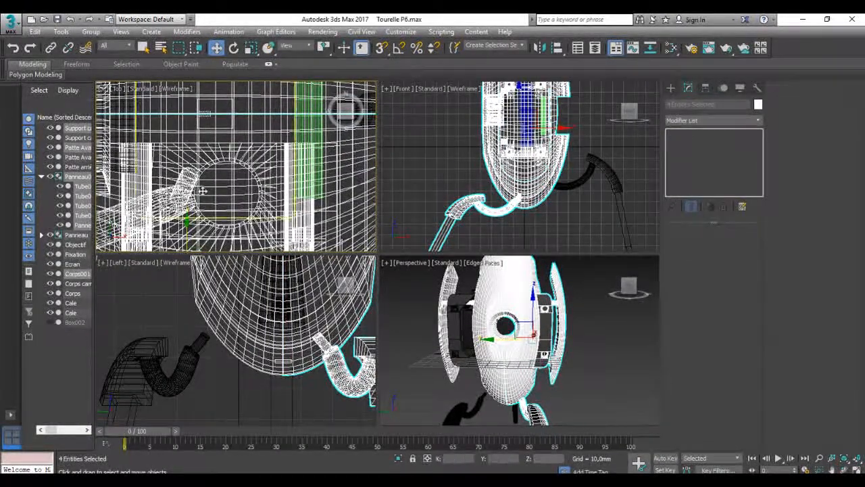
{"action": "scroll", "coordinate": [196, 186], "scroll_direction": "down", "scroll_amount": 4}
{"action": "scroll", "coordinate": [198, 189], "scroll_direction": "down", "scroll_amount": 2}
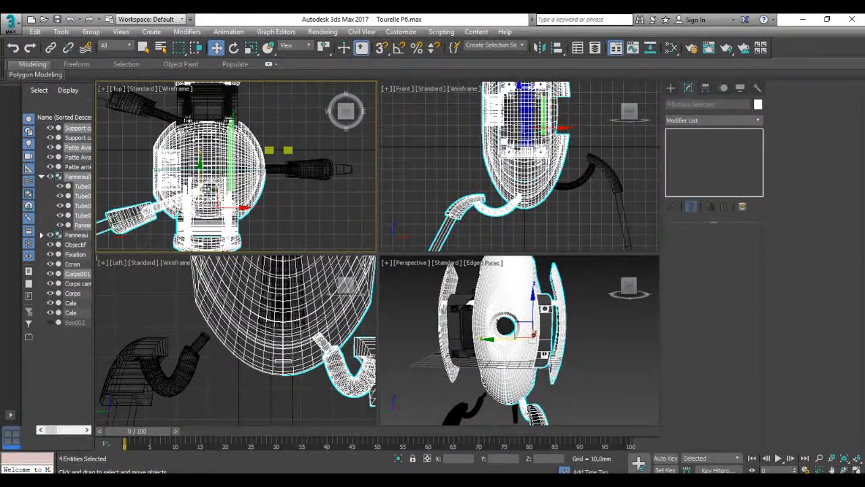
{"action": "scroll", "coordinate": [202, 183], "scroll_direction": "down", "scroll_amount": 2}
{"action": "middle_click", "coordinate": [609, 384]}
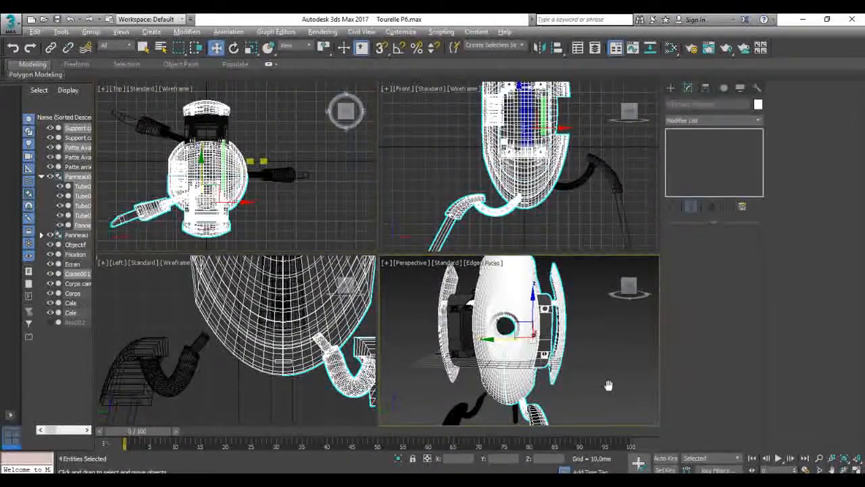
Select the original front leg, Patte Avant, and set its Y position to 1.054 mm.
{"action": "key", "text": "alt+w"}
{"action": "middle_click_drag", "start_coordinate": [570, 391], "coordinate": [606, 298]}
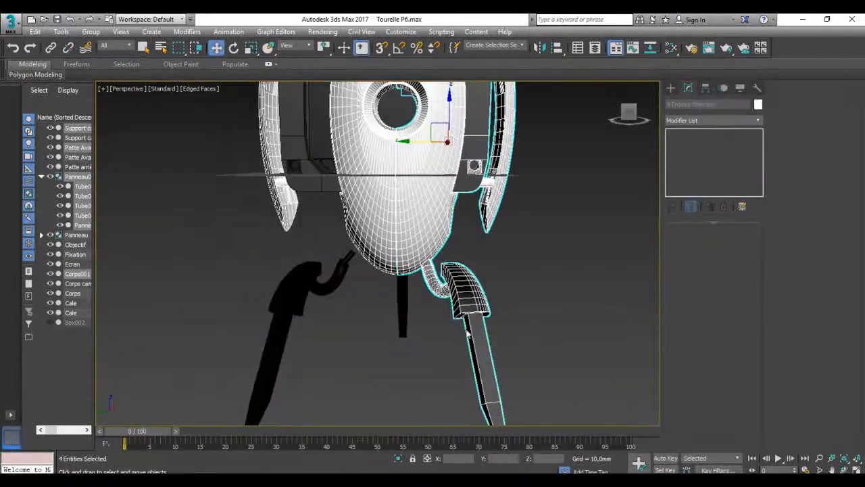
{"action": "left_click", "coordinate": [296, 315]}
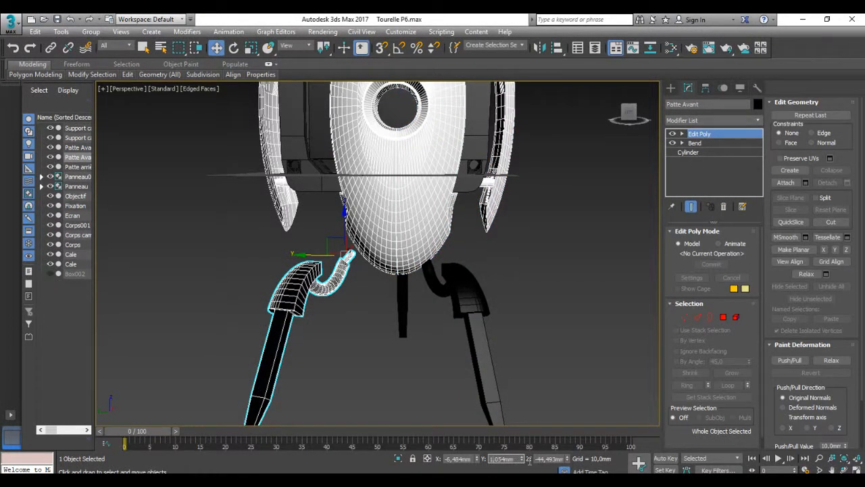
{"action": "key", "text": "Return"}
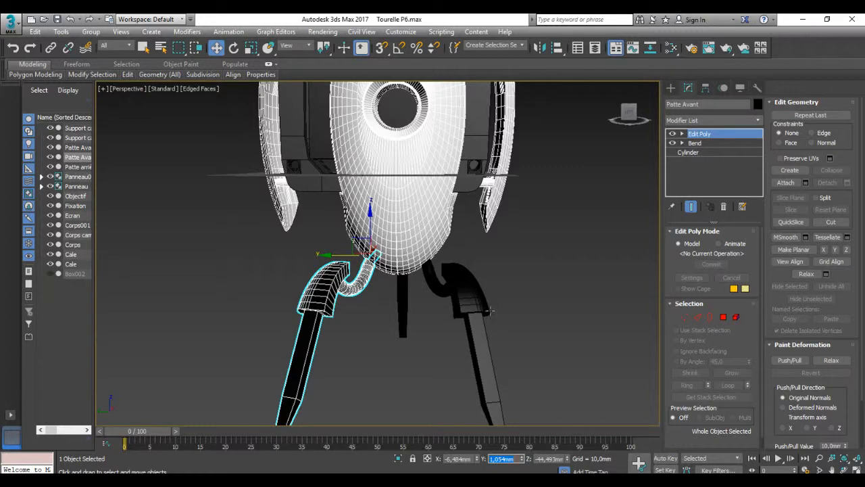
{"action": "left_click", "coordinate": [523, 288]}
Select the original camera support, Support caméra, and set its Y position to 22 mm.
{"action": "left_click", "coordinate": [327, 183]}
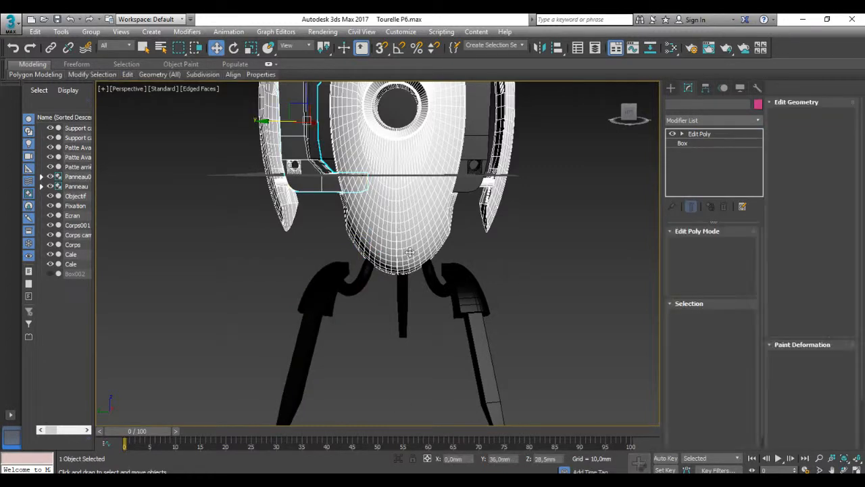
{"action": "double_click", "coordinate": [499, 459]}
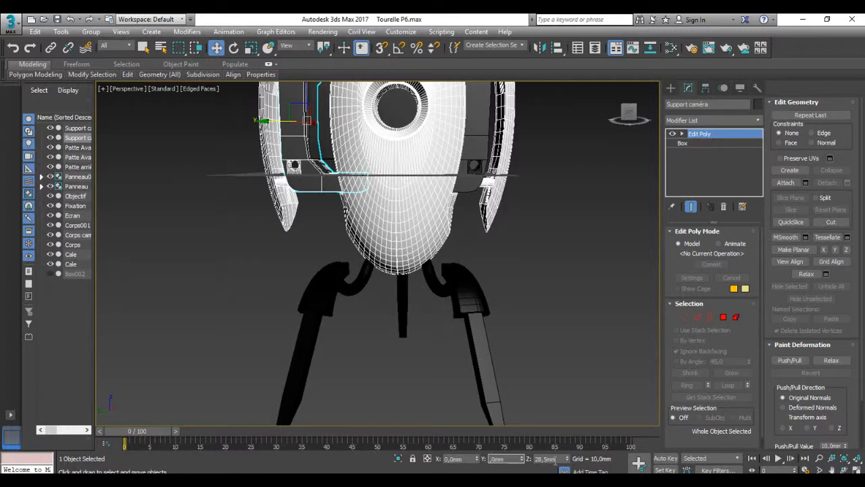
{"action": "type", "text": "22"}
{"action": "key", "text": "Return"}
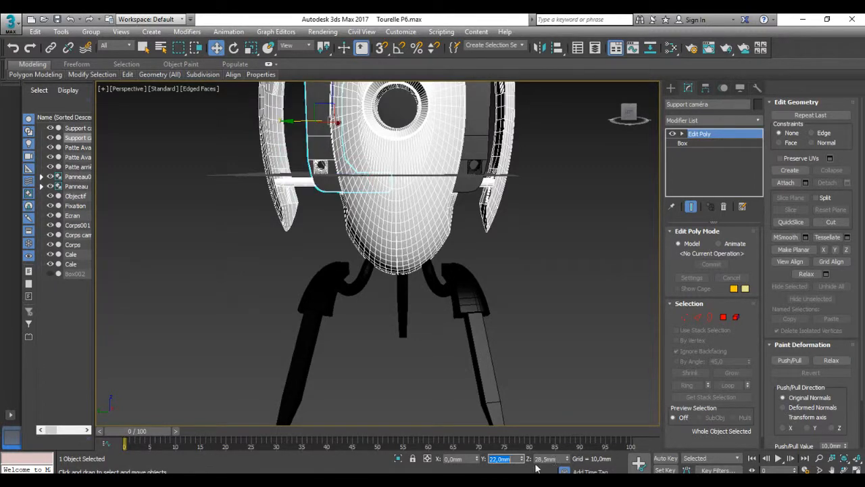
{"action": "left_click", "coordinate": [564, 279]}
{"action": "scroll", "coordinate": [545, 264], "scroll_direction": "down", "scroll_amount": 5}
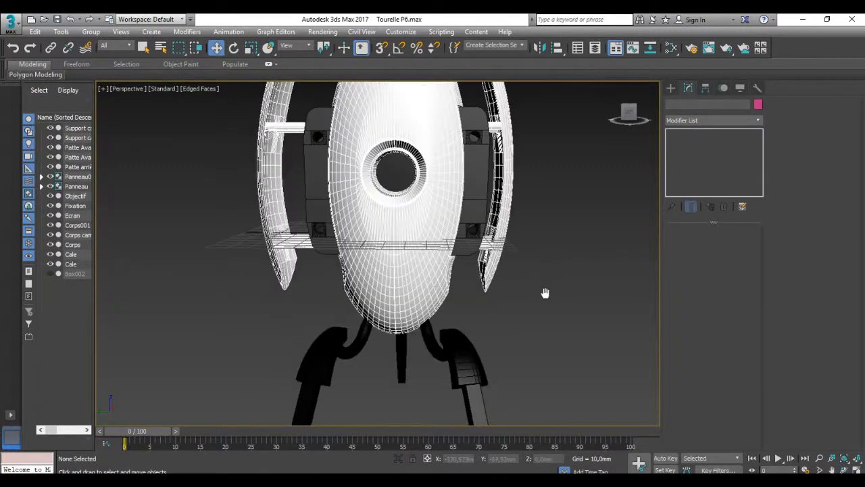
{"action": "middle_click_drag", "start_coordinate": [545, 276], "coordinate": [518, 260]}
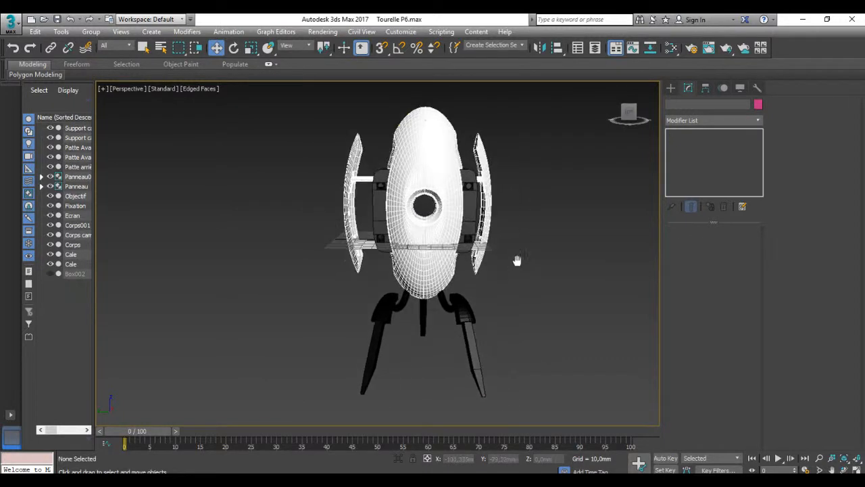
Make the mirrored body half, Corps001, semi-transparent by setting its object visibility to 0.3.
{"action": "left_click", "coordinate": [486, 237]}
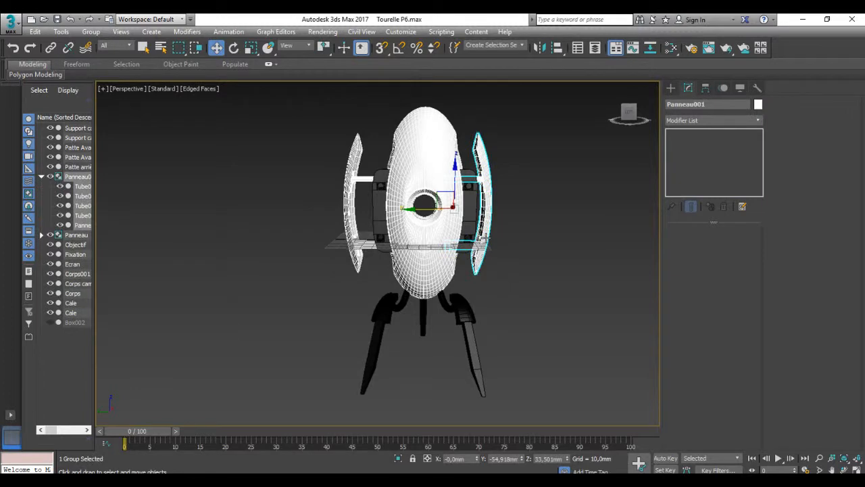
{"action": "scroll", "coordinate": [485, 237], "scroll_direction": "up", "scroll_amount": 5}
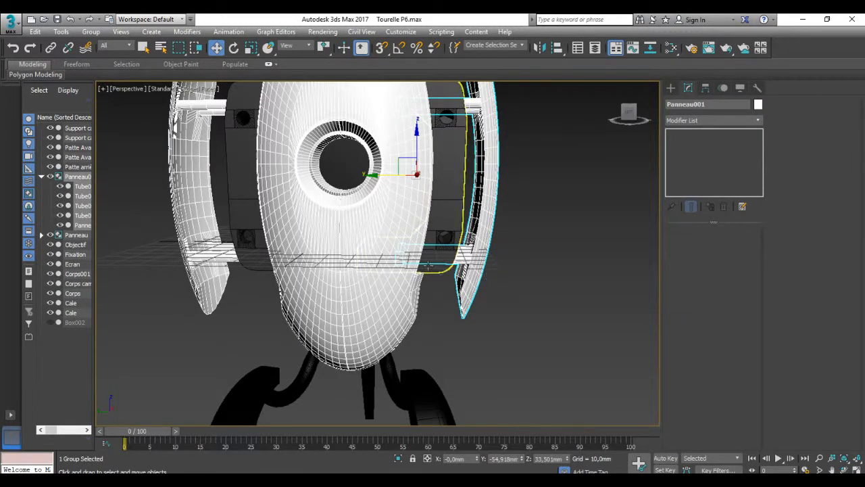
{"action": "left_click", "coordinate": [71, 294]}
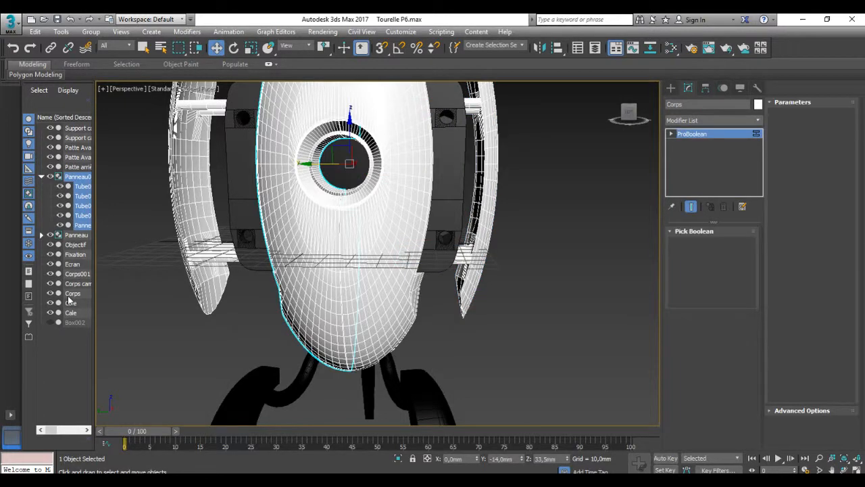
{"action": "left_click", "coordinate": [76, 274]}
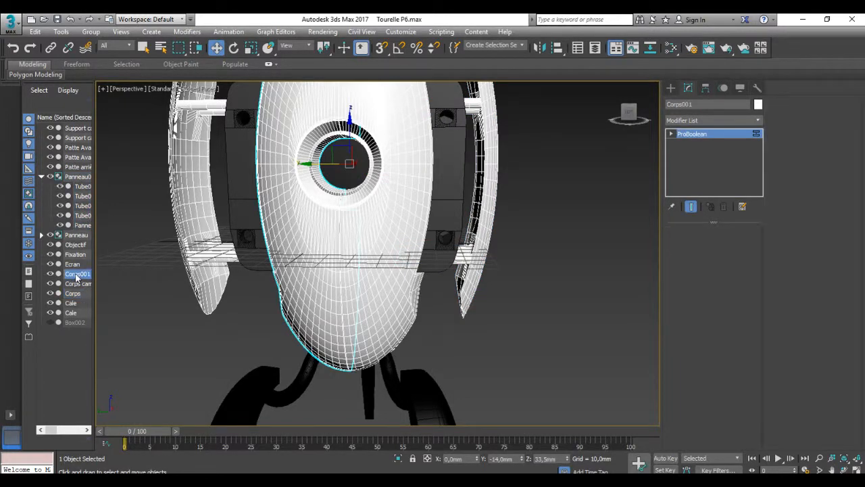
{"action": "right_click", "coordinate": [363, 303]}
{"action": "left_click", "coordinate": [413, 382]}
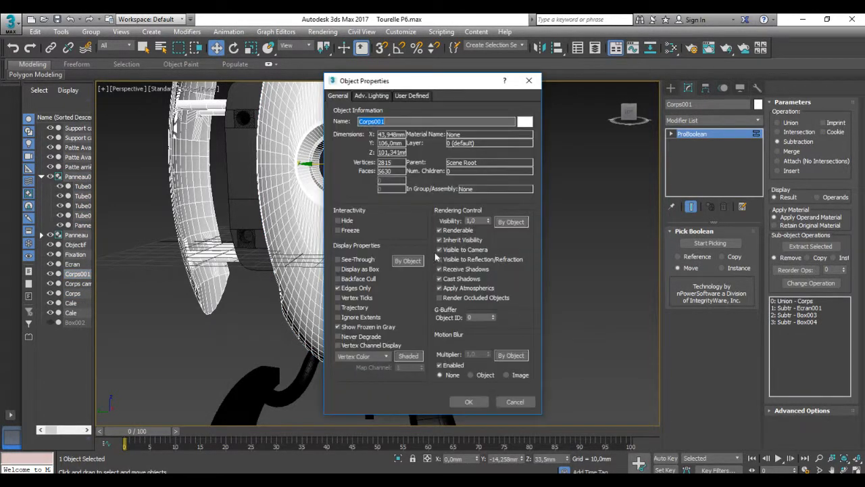
{"action": "left_click", "coordinate": [488, 221]}
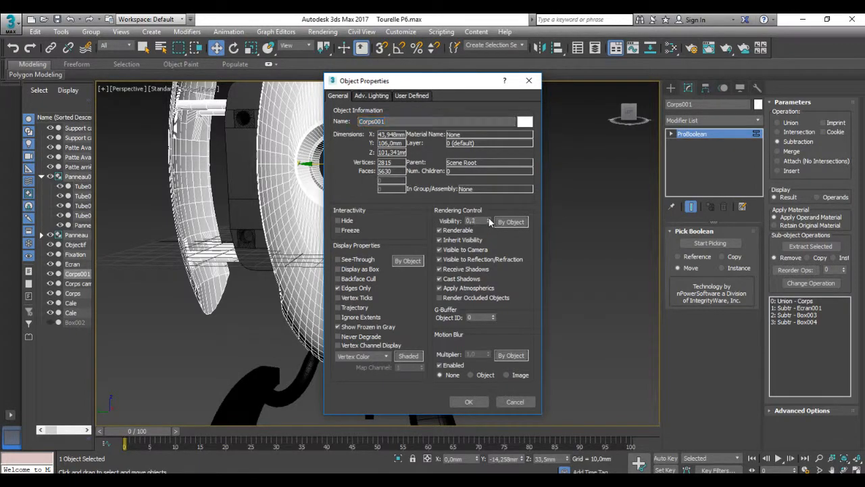
{"action": "left_click", "coordinate": [468, 402]}
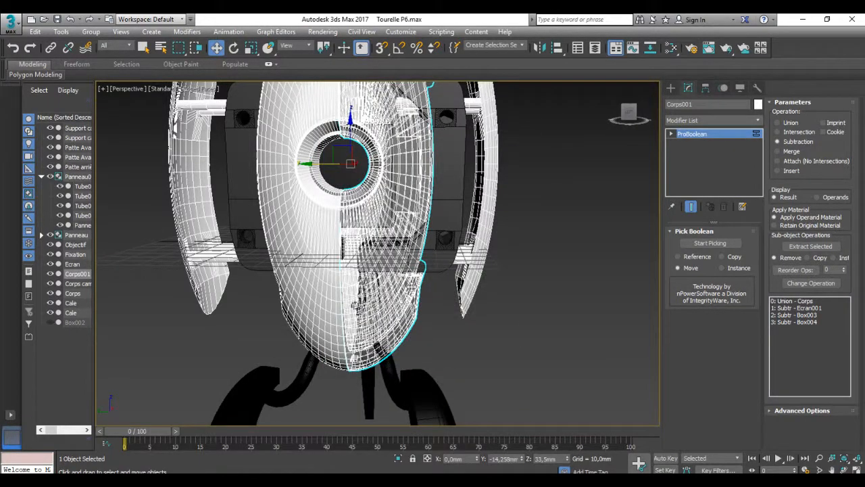
Try moving the mirrored body half along Y, then undo the move and clear the selection.
{"action": "mouse_move", "coordinate": [401, 281]}
{"action": "middle_mouse_down", "text": "alt"}
{"action": "mouse_move", "coordinate": [371, 293]}
{"action": "mouse_move", "coordinate": [405, 276]}
{"action": "middle_mouse_up", "text": "alt"}
{"action": "scroll", "coordinate": [405, 276], "scroll_direction": "down", "scroll_amount": 4}
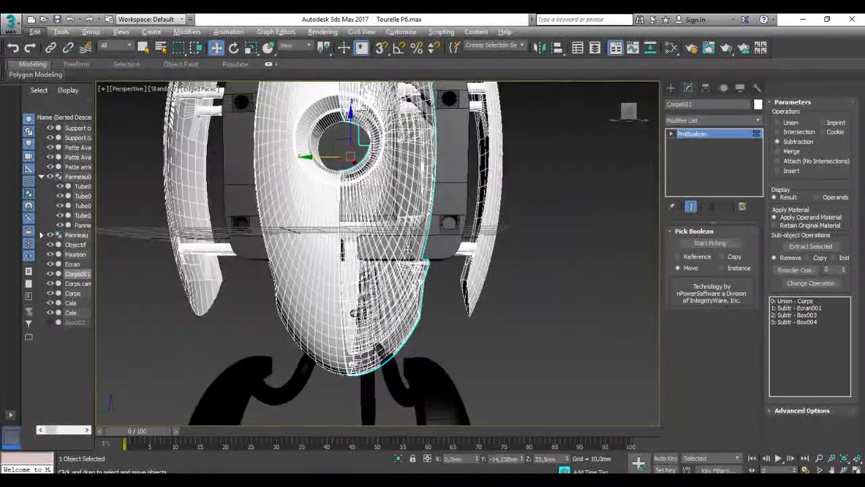
{"action": "left_click_drag", "start_coordinate": [312, 158], "coordinate": [325, 158]}
{"action": "key", "text": "ctrl+z"}
{"action": "left_click", "coordinate": [534, 337]}
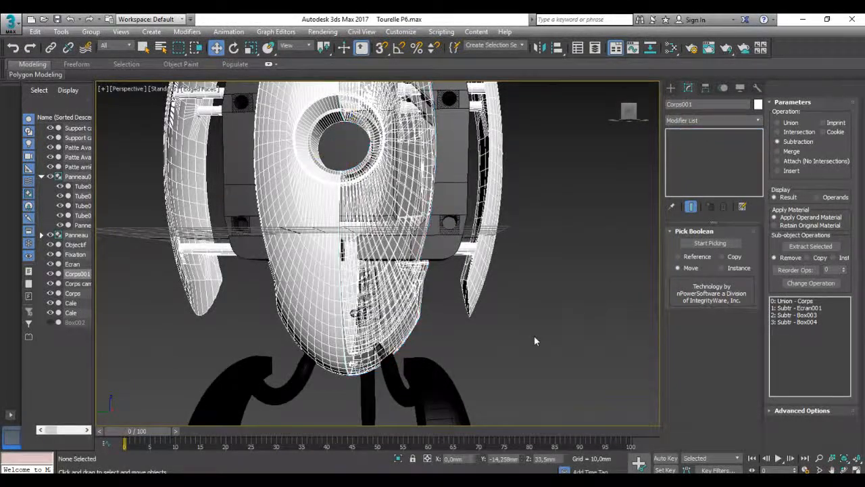
Move the mirrored side panel group, Panneau001, about 10 mm outward along Y.
{"action": "left_click", "coordinate": [80, 177]}
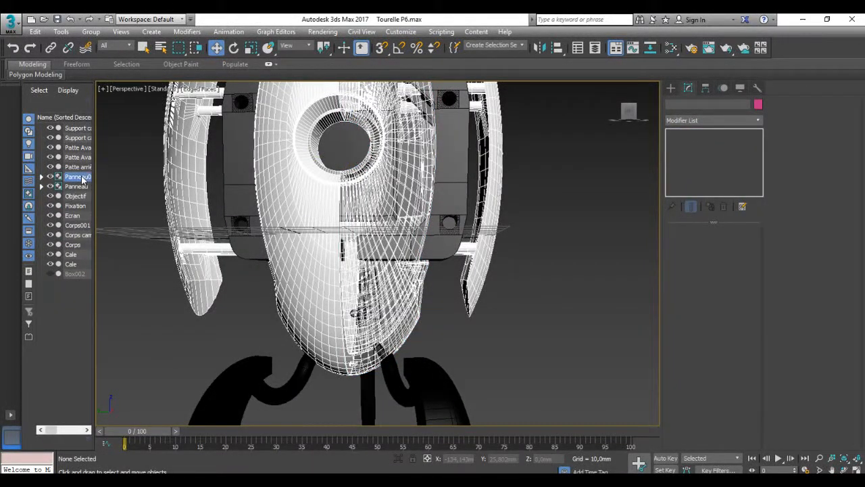
{"action": "left_click_drag", "start_coordinate": [372, 174], "coordinate": [403, 168]}
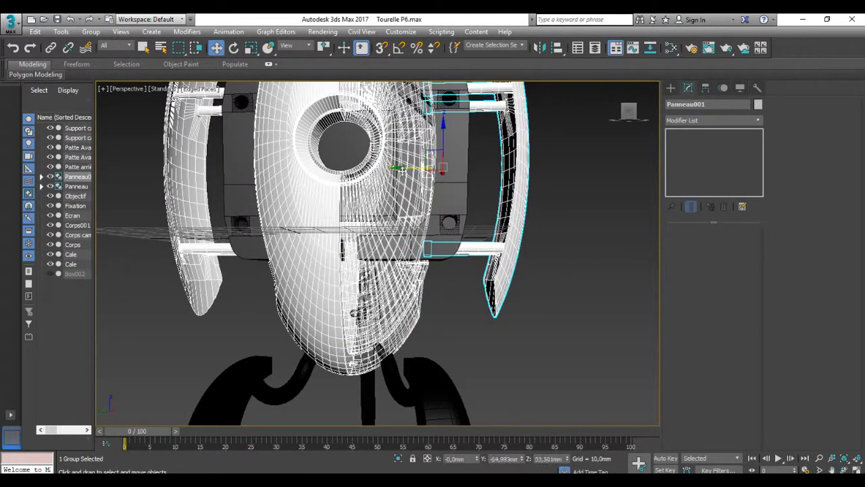
{"action": "scroll", "coordinate": [517, 300], "scroll_direction": "down", "scroll_amount": 3}
{"action": "middle_click_drag", "start_coordinate": [518, 296], "coordinate": [522, 306]}
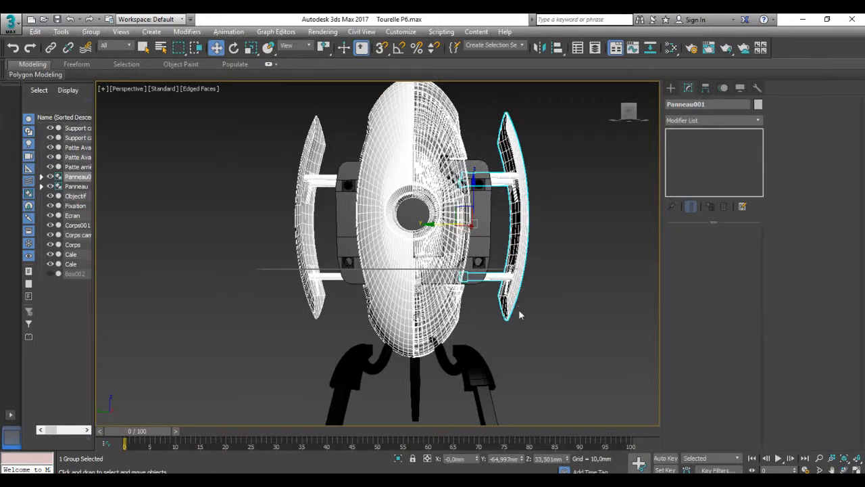
Restore the object visibility of the mirrored body half, Corps001, to 1.0.
{"action": "left_click", "coordinate": [84, 227]}
{"action": "right_click", "coordinate": [438, 316]}
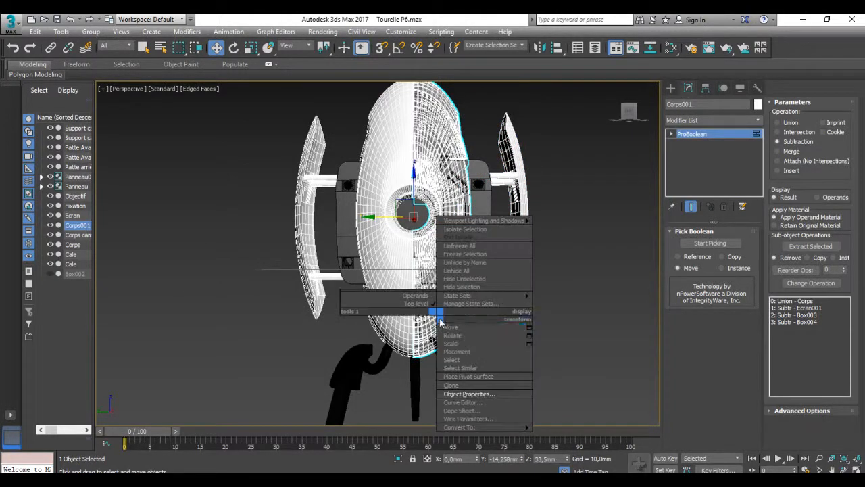
{"action": "left_click", "coordinate": [486, 393]}
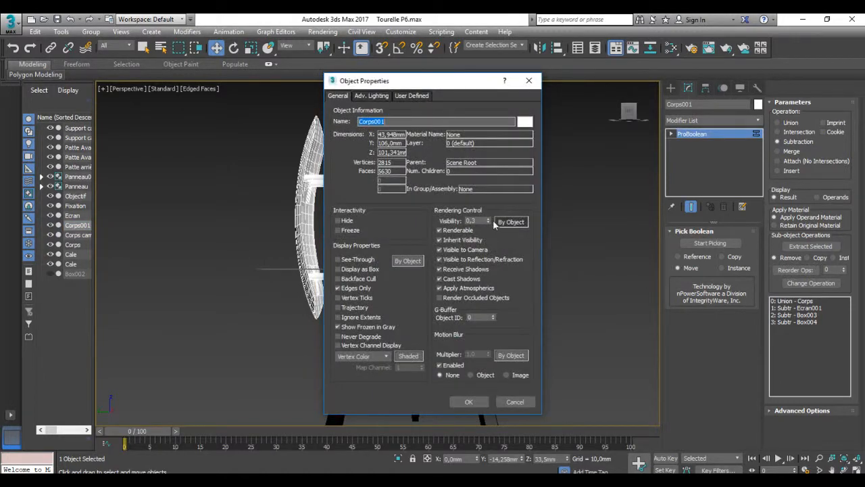
{"action": "left_click_drag", "start_coordinate": [489, 220], "coordinate": [490, 204]}
{"action": "left_click", "coordinate": [479, 399]}
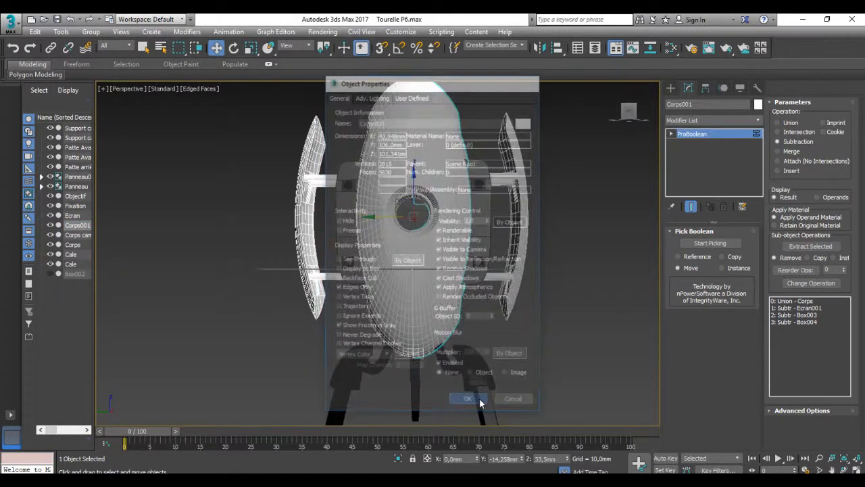
Select the mirrored camera support and hide both body halves, Corps001 and Corps.
{"action": "middle_click_drag", "start_coordinate": [538, 342], "coordinate": [293, 307]}
{"action": "scroll", "coordinate": [504, 362], "scroll_direction": "down", "scroll_amount": 3}
{"action": "scroll", "coordinate": [433, 237], "scroll_direction": "up", "scroll_amount": 6}
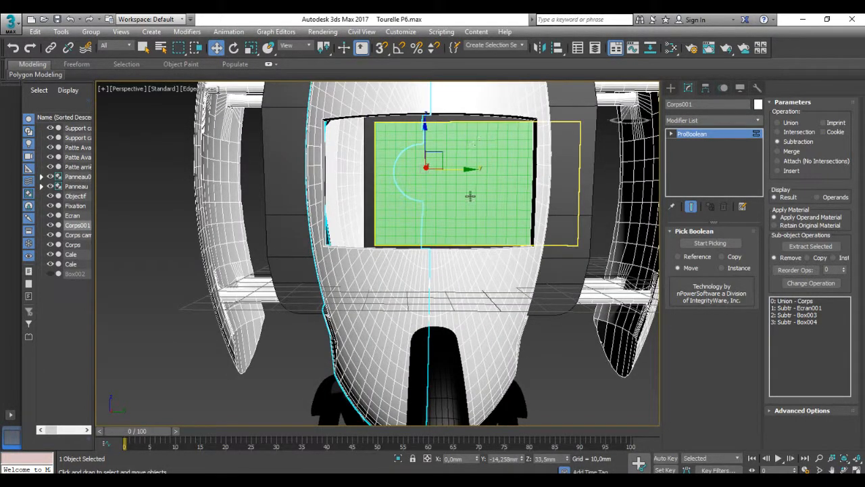
{"action": "scroll", "coordinate": [470, 196], "scroll_direction": "down", "scroll_amount": 8}
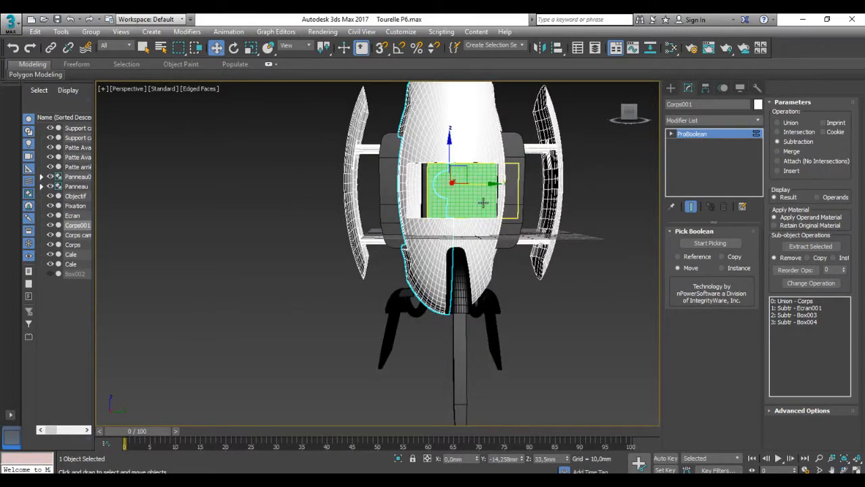
{"action": "middle_click_drag", "start_coordinate": [540, 300], "coordinate": [583, 301], "text": "alt"}
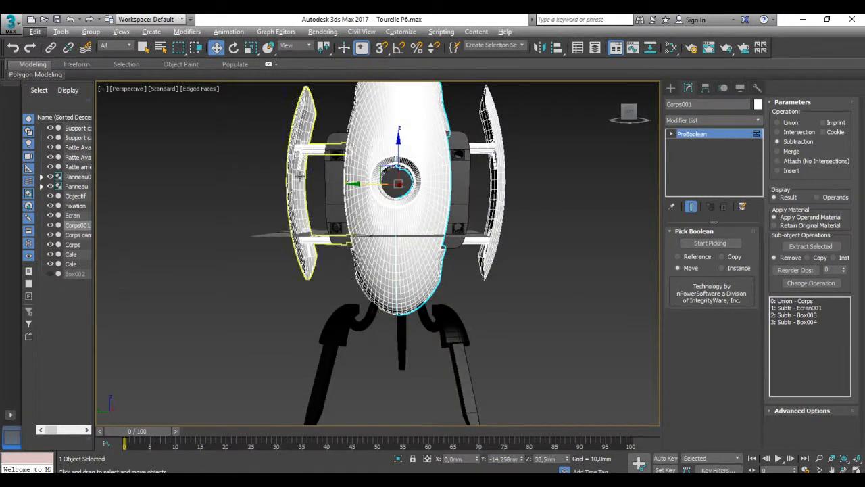
{"action": "left_click", "coordinate": [452, 185]}
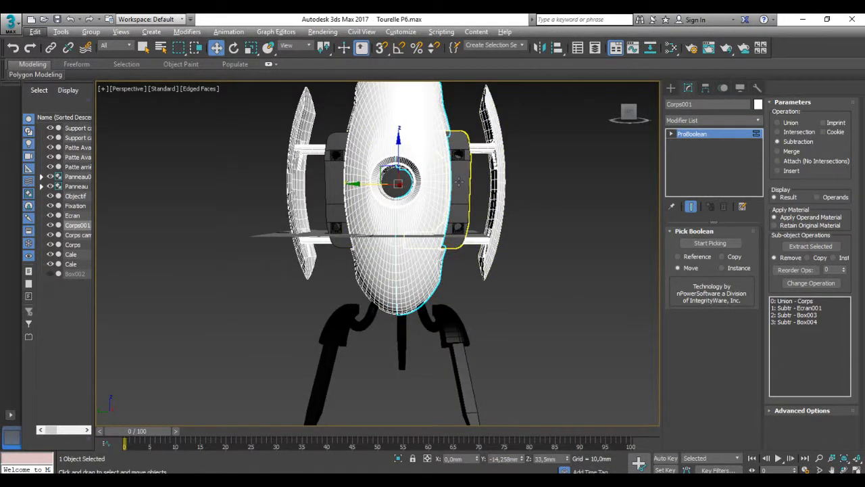
{"action": "left_click", "coordinate": [50, 226]}
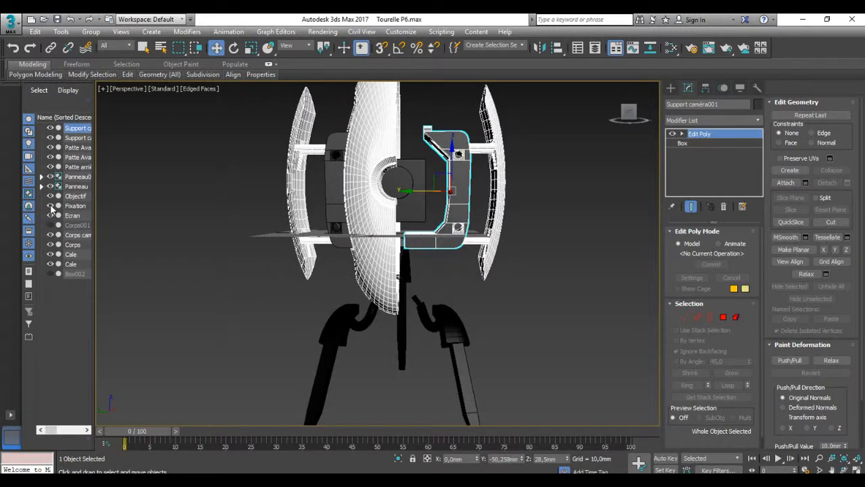
{"action": "left_click", "coordinate": [50, 244]}
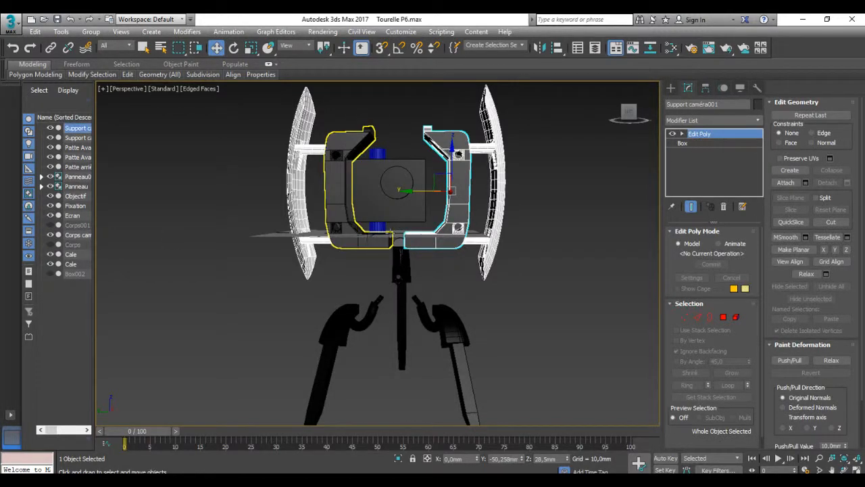
Try the original camera support, Support caméra, at Y 8 mm, then return it to Y 22 mm.
{"action": "scroll", "coordinate": [365, 244], "scroll_direction": "up", "scroll_amount": 2}
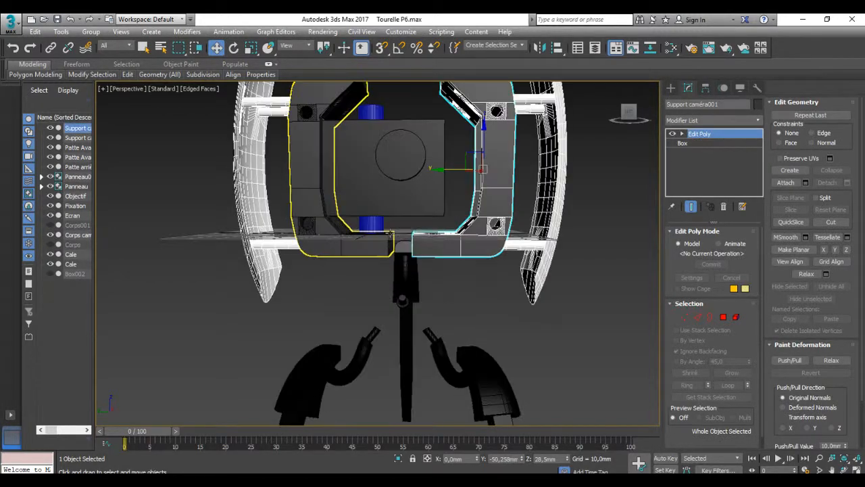
{"action": "left_click", "coordinate": [364, 244]}
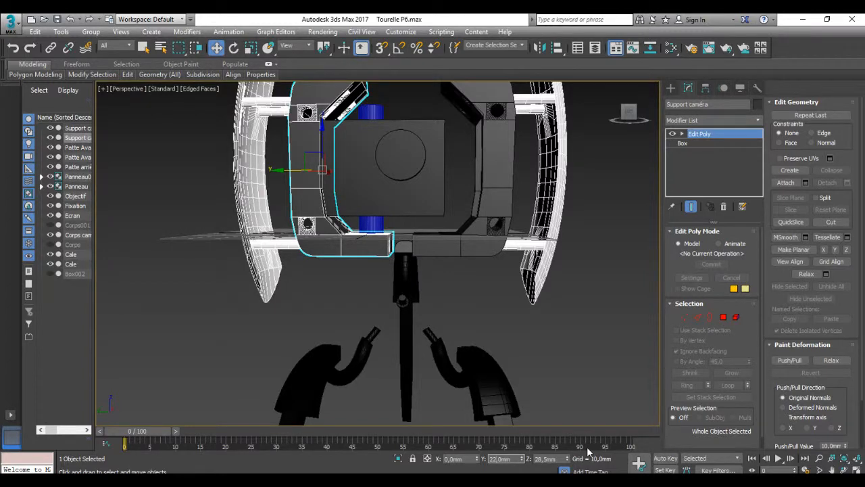
{"action": "type", "text": "8"}
{"action": "key", "text": "Return"}
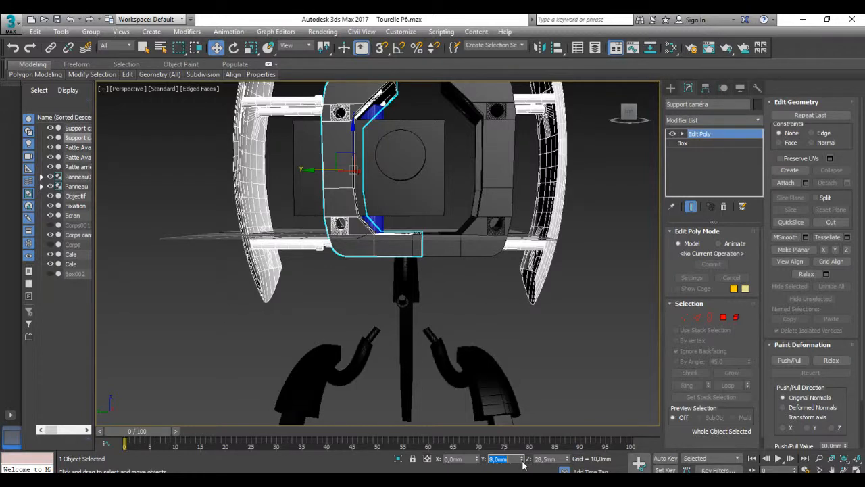
{"action": "key", "text": "Return"}
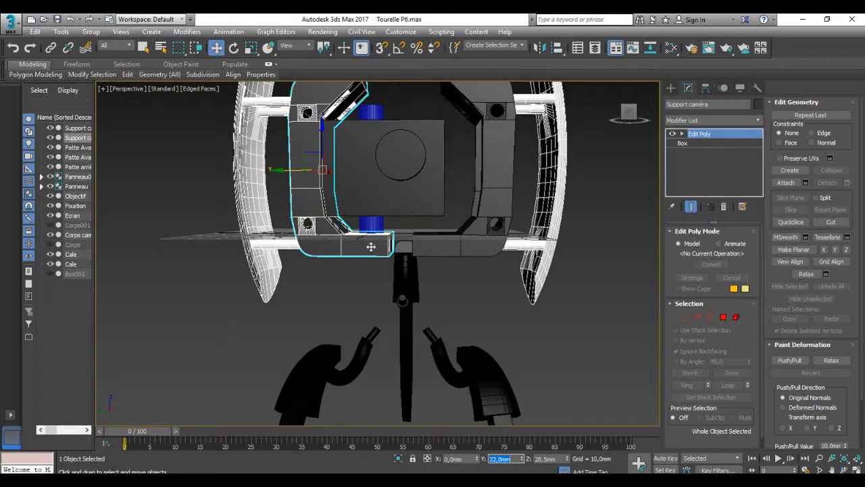
{"action": "middle_click_drag", "start_coordinate": [330, 285], "coordinate": [334, 343], "text": "alt"}
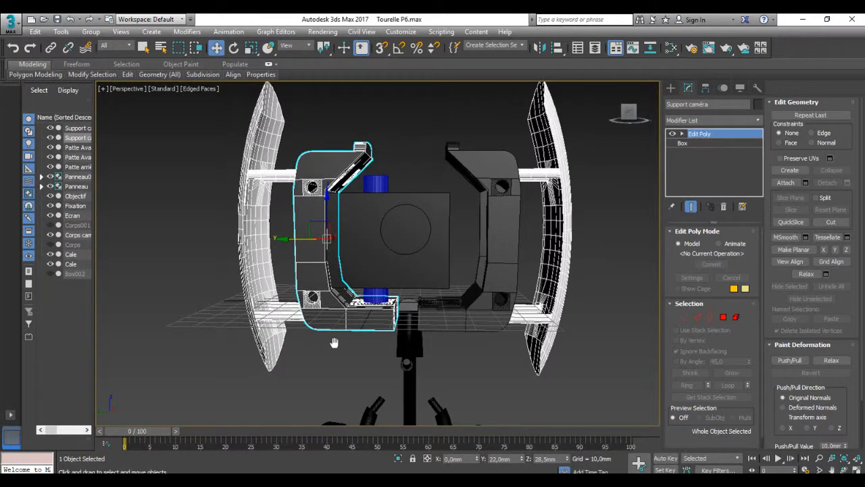
Unhide both body halves, Corps001 and Corps, toggling Corps on and off to compare the parts beneath it.
{"action": "left_click", "coordinate": [50, 224]}
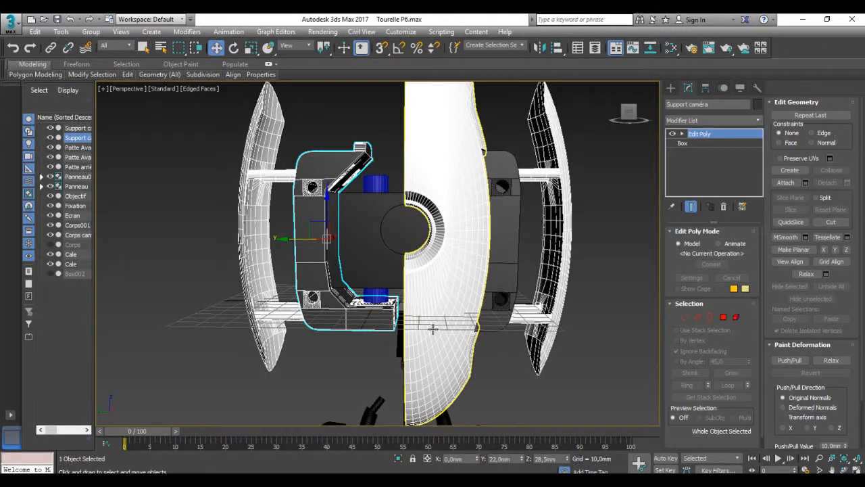
{"action": "left_click", "coordinate": [50, 245]}
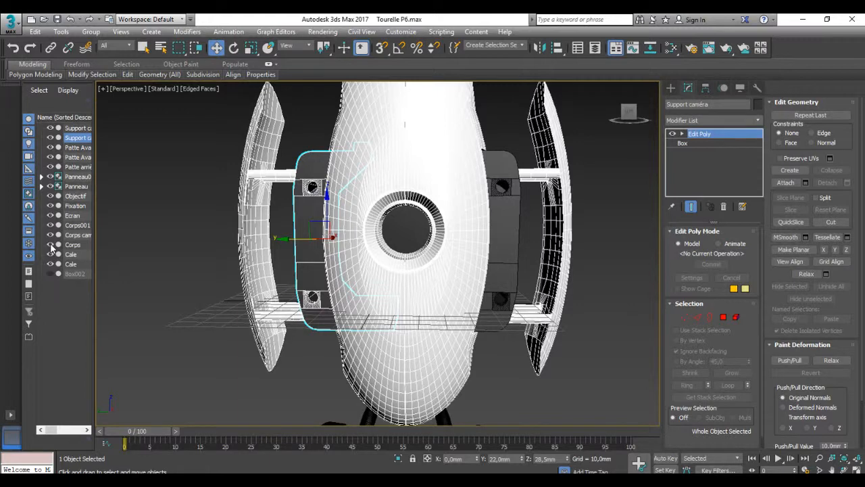
{"action": "left_click", "coordinate": [50, 245]}
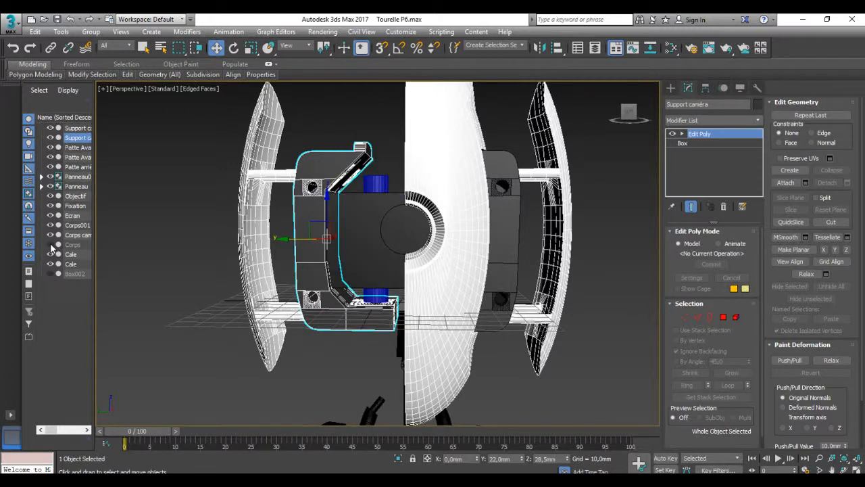
{"action": "left_click", "coordinate": [50, 245]}
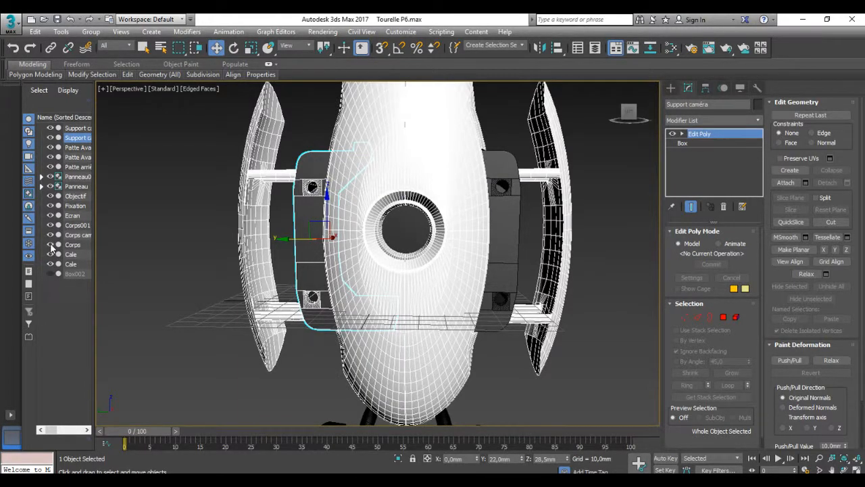
{"action": "left_click", "coordinate": [50, 245]}
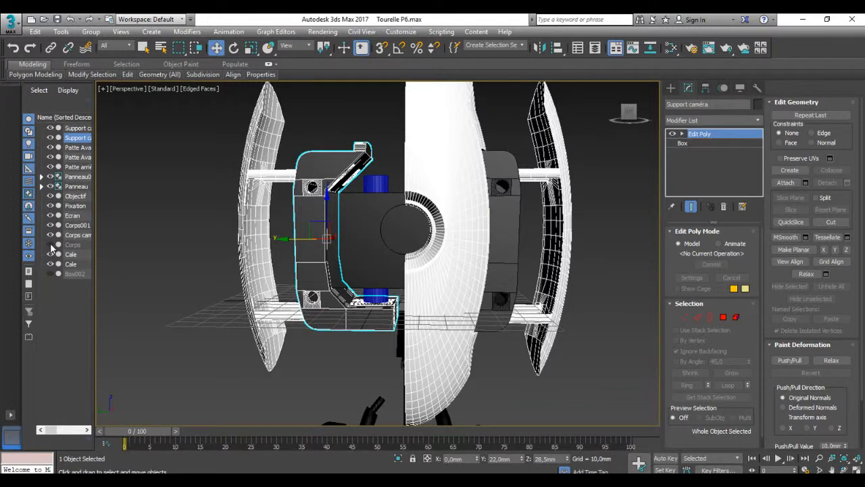
{"action": "left_click", "coordinate": [50, 245]}
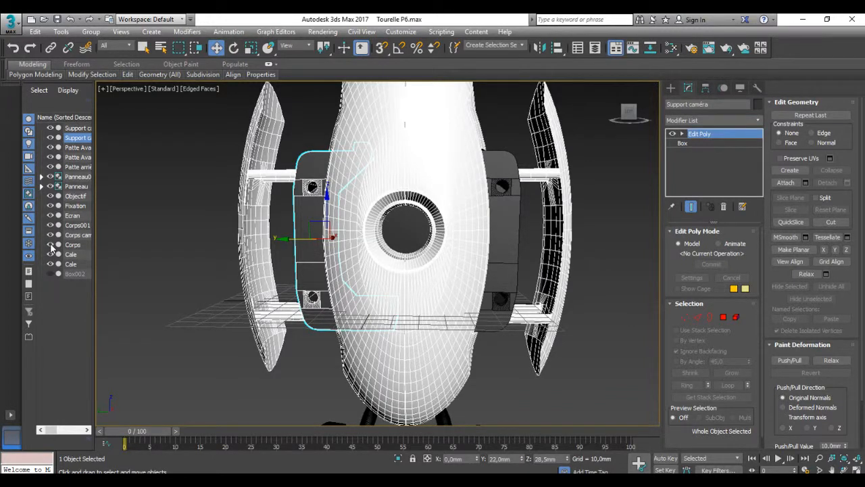
Reset the body half Corps to Y 0 mm and move the side panel group Panneau inward to about Y 21 mm.
{"action": "left_click", "coordinate": [71, 245]}
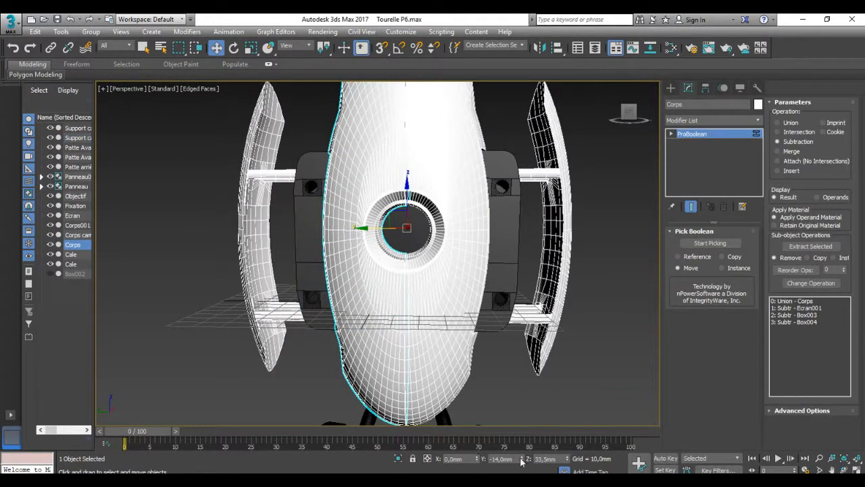
{"action": "right_click", "coordinate": [522, 461]}
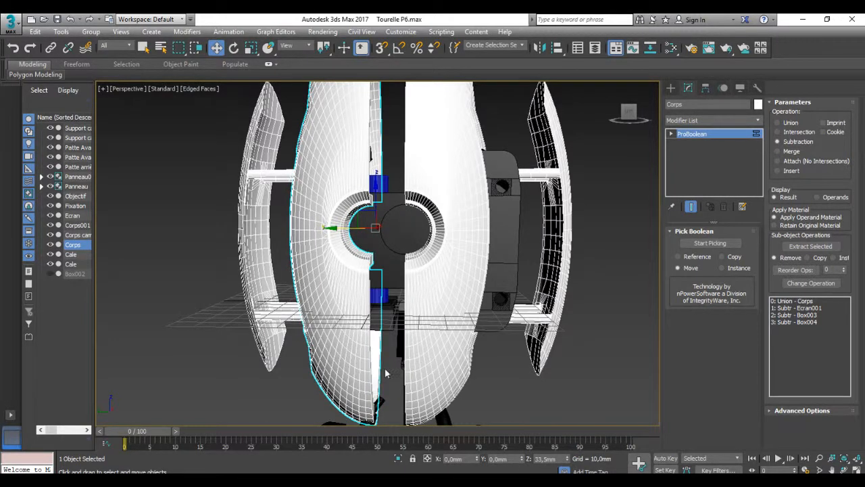
{"action": "left_click", "coordinate": [77, 187]}
{"action": "left_click_drag", "start_coordinate": [273, 239], "coordinate": [316, 238]}
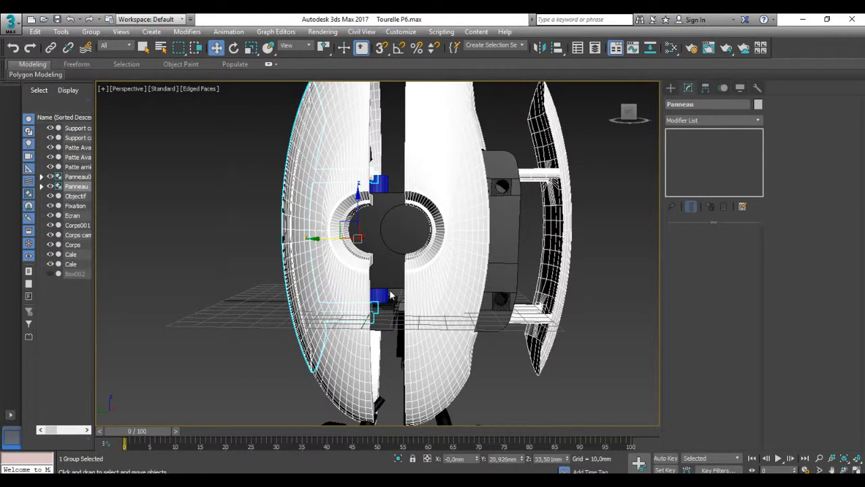
Move the mirrored body half Corps001 along Y to about -0.3 mm, against the edge of Corps.
{"action": "scroll", "coordinate": [395, 327], "scroll_direction": "up", "scroll_amount": 4}
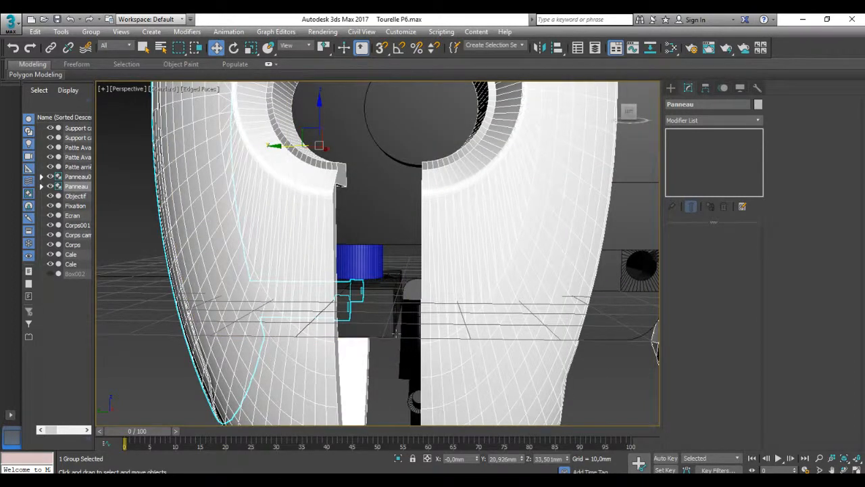
{"action": "scroll", "coordinate": [401, 325], "scroll_direction": "up", "scroll_amount": 2}
{"action": "middle_click_drag", "start_coordinate": [401, 326], "coordinate": [401, 325], "text": "alt"}
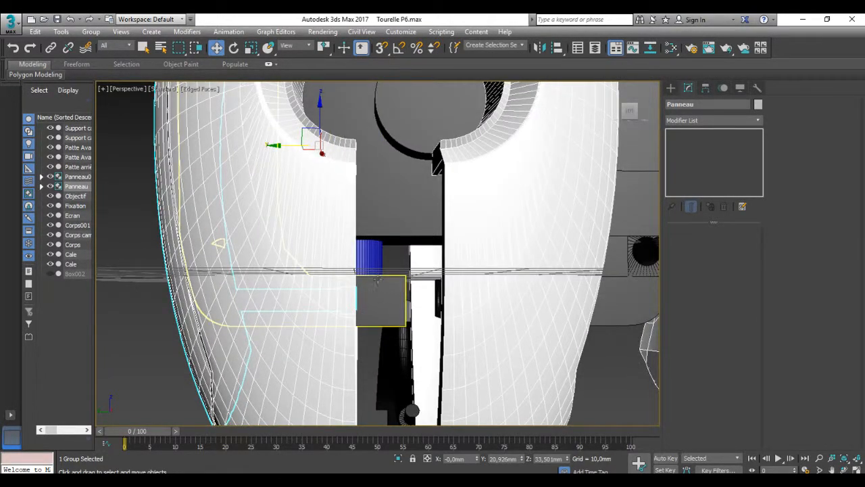
{"action": "scroll", "coordinate": [377, 281], "scroll_direction": "down", "scroll_amount": 6}
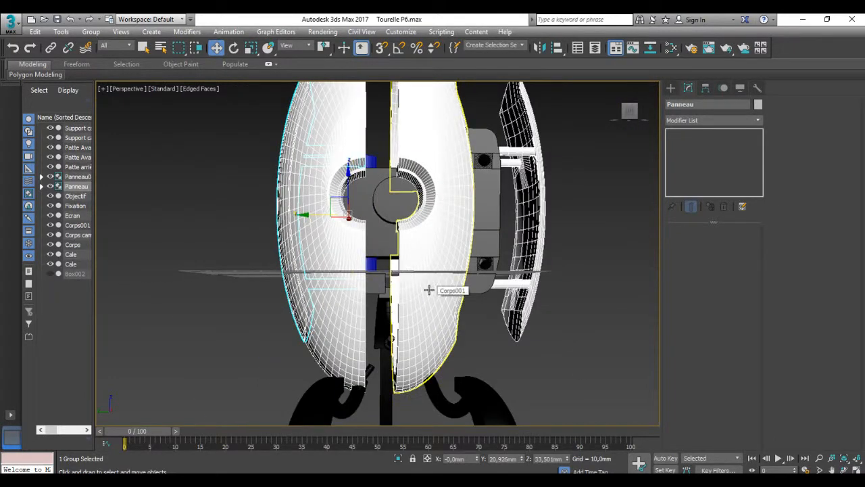
{"action": "left_click", "coordinate": [429, 290]}
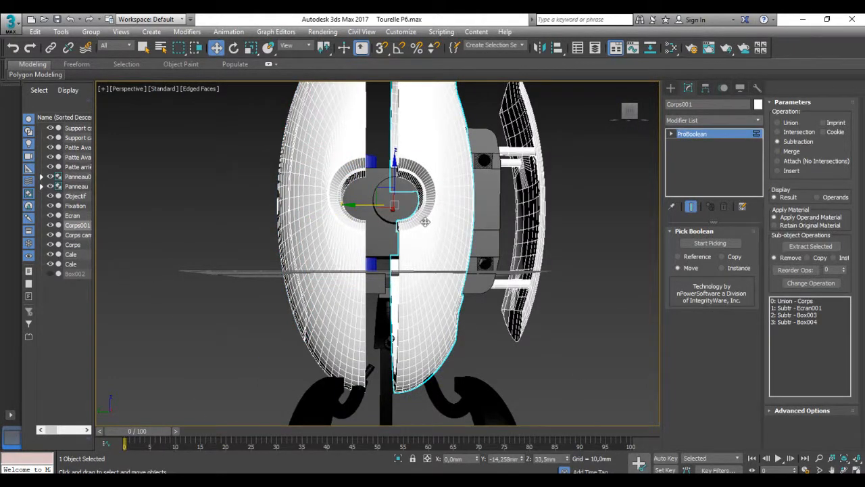
{"action": "key", "text": "alt+w"}
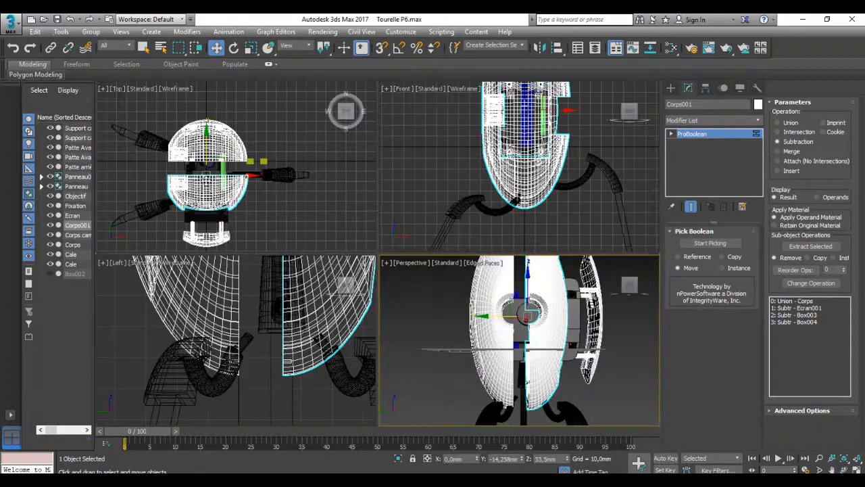
{"action": "scroll", "coordinate": [203, 181], "scroll_direction": "up", "scroll_amount": 5}
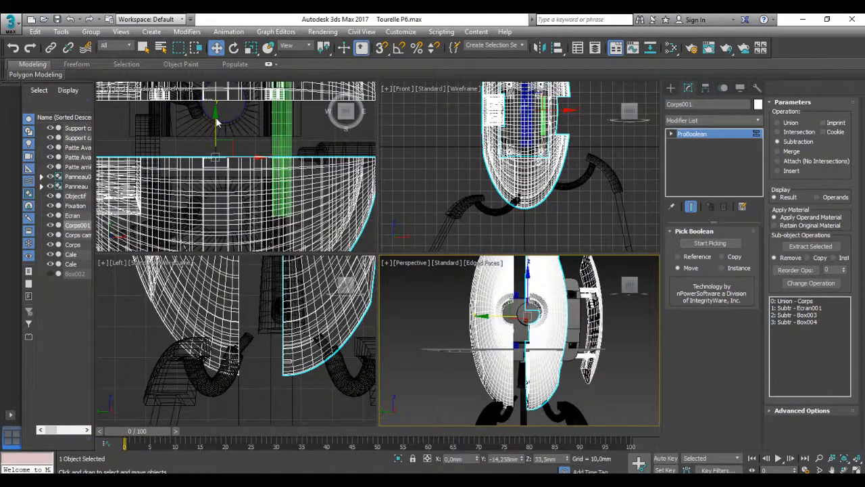
{"action": "left_click", "coordinate": [213, 117]}
{"action": "left_click_drag", "start_coordinate": [214, 117], "coordinate": [228, 60]}
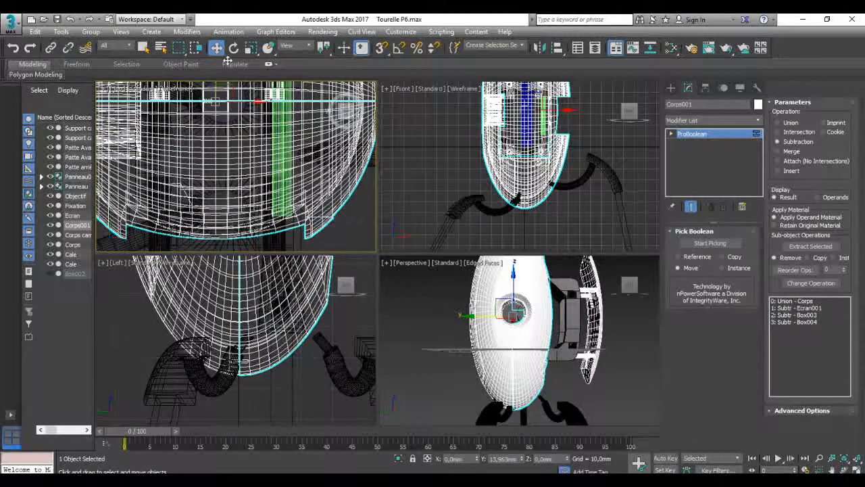
{"action": "left_click", "coordinate": [533, 365]}
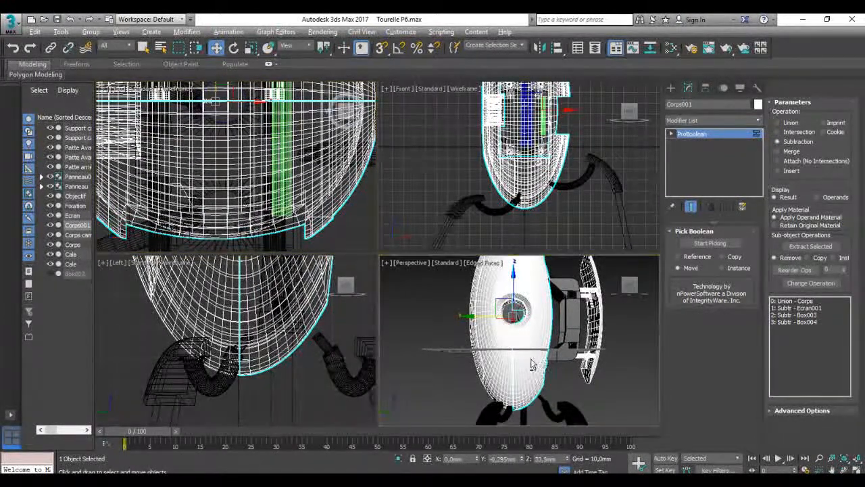
{"action": "key", "text": "alt+w"}
Move the mirrored camera support, Support caméra001, inward along Y to about -22.6 mm, fitting it inside the body.
{"action": "left_click", "coordinate": [476, 247]}
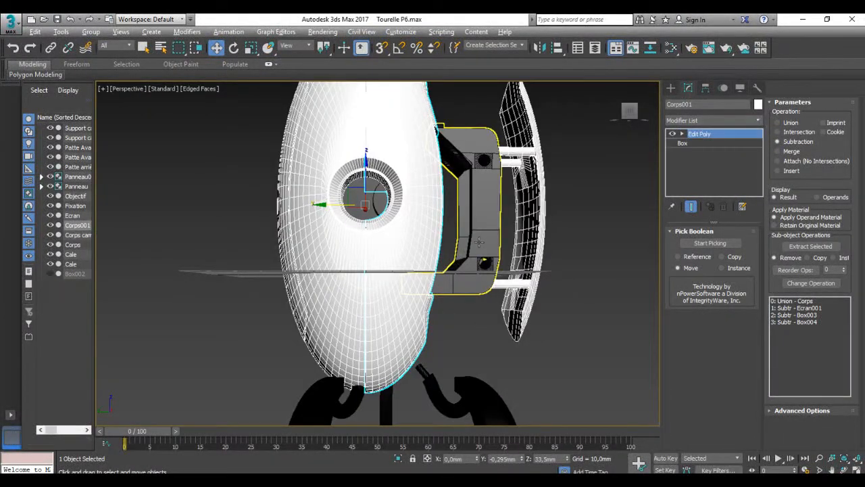
{"action": "scroll", "coordinate": [478, 247], "scroll_direction": "up", "scroll_amount": 3}
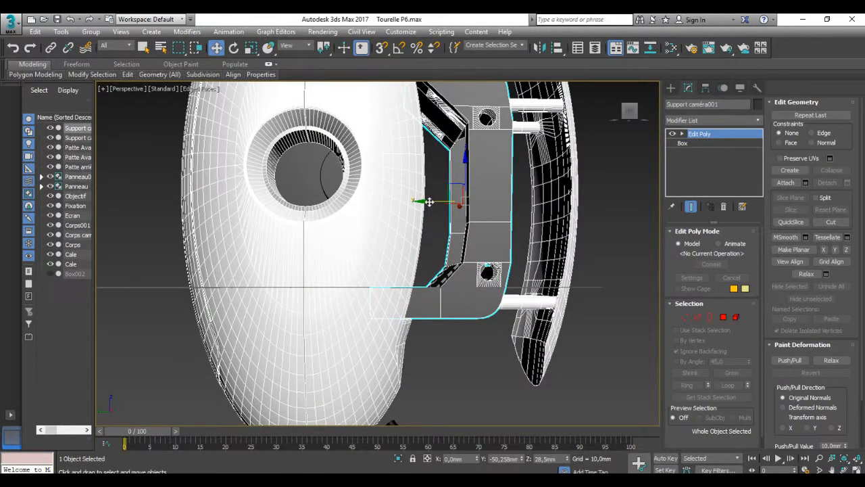
{"action": "left_click_drag", "start_coordinate": [414, 201], "coordinate": [340, 205]}
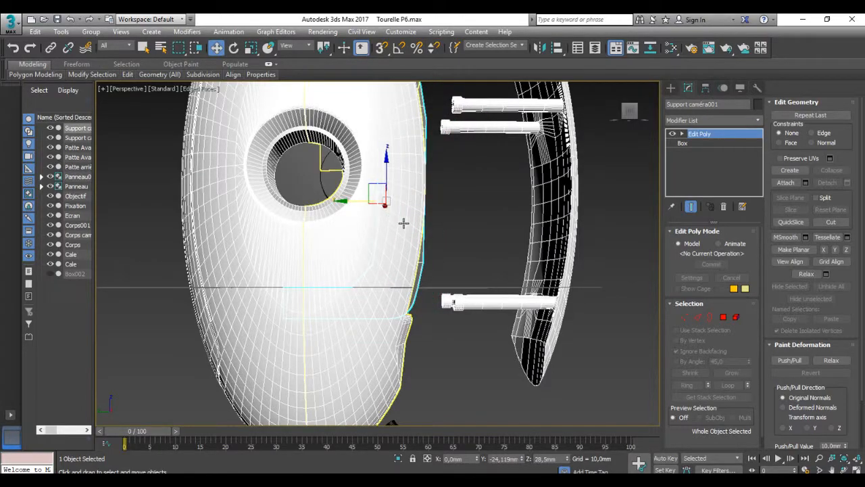
{"action": "key", "text": "alt+w"}
{"action": "middle_click_drag", "start_coordinate": [272, 227], "coordinate": [295, 215]}
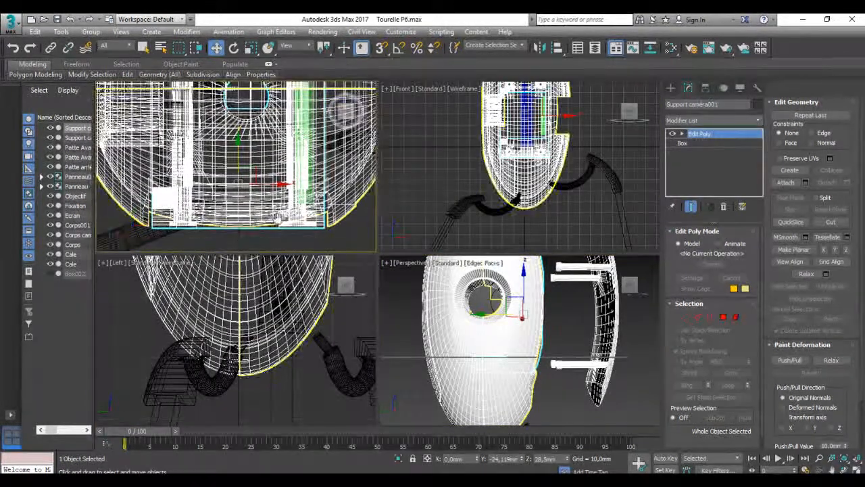
{"action": "left_click_drag", "start_coordinate": [240, 150], "coordinate": [238, 140]}
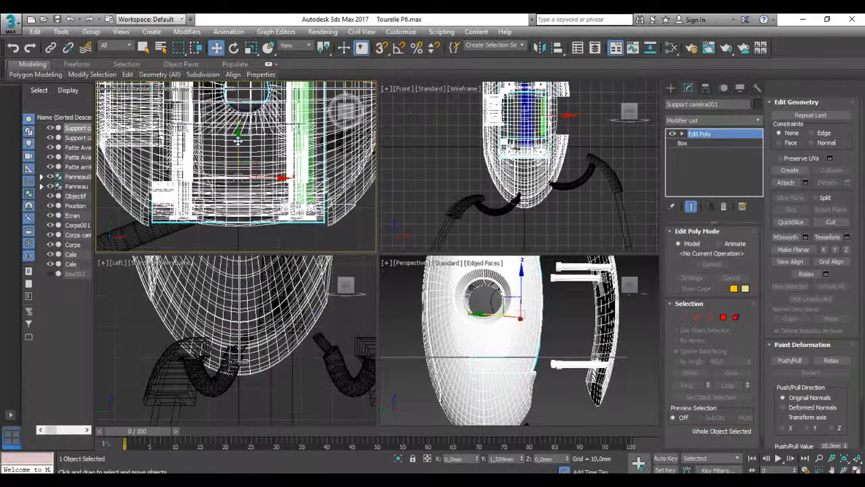
{"action": "key", "text": "alt+w"}
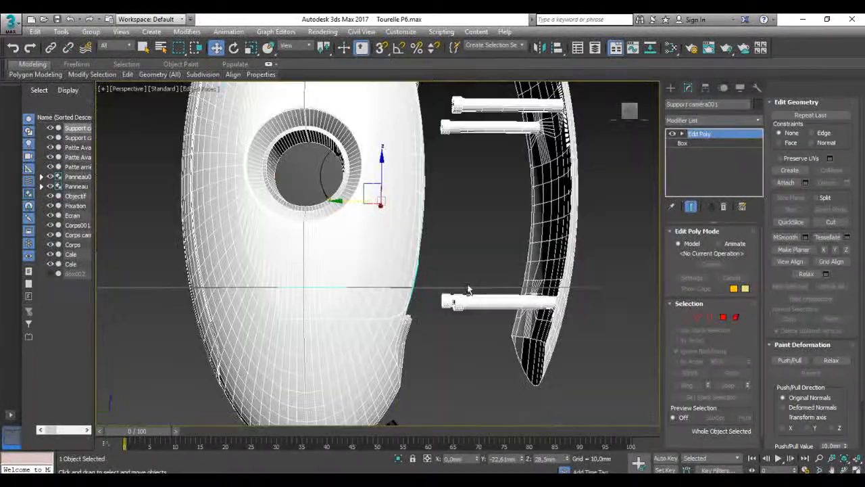
Hide both body halves, Corps001 and Corps, to expose the overlapping camera supports.
{"action": "scroll", "coordinate": [454, 286], "scroll_direction": "up", "scroll_amount": 2}
{"action": "middle_click_drag", "start_coordinate": [455, 285], "coordinate": [466, 330], "text": "alt"}
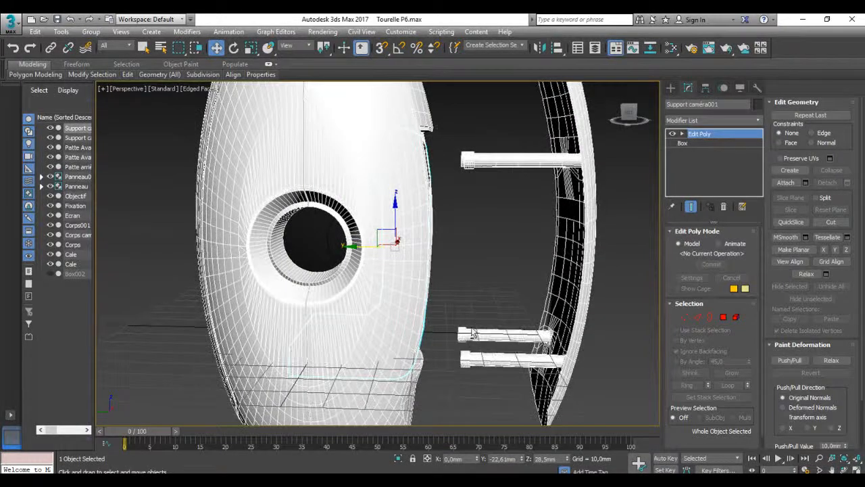
{"action": "left_click", "coordinate": [50, 225]}
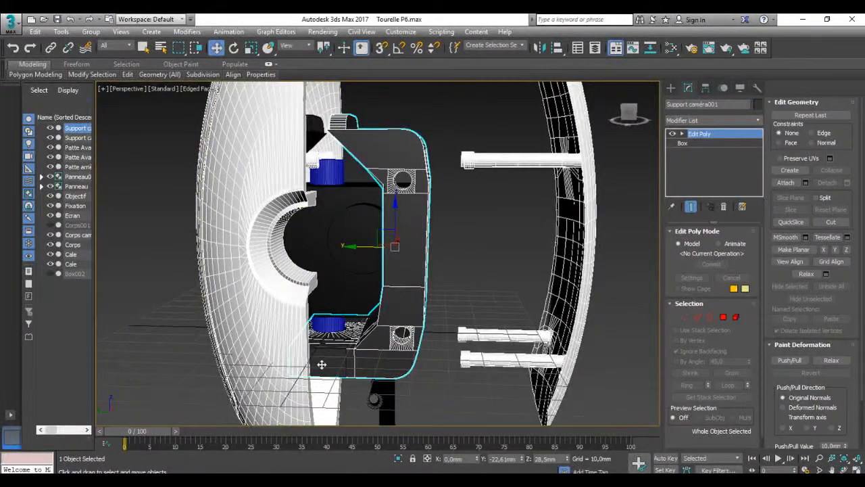
{"action": "scroll", "coordinate": [322, 364], "scroll_direction": "up", "scroll_amount": 4}
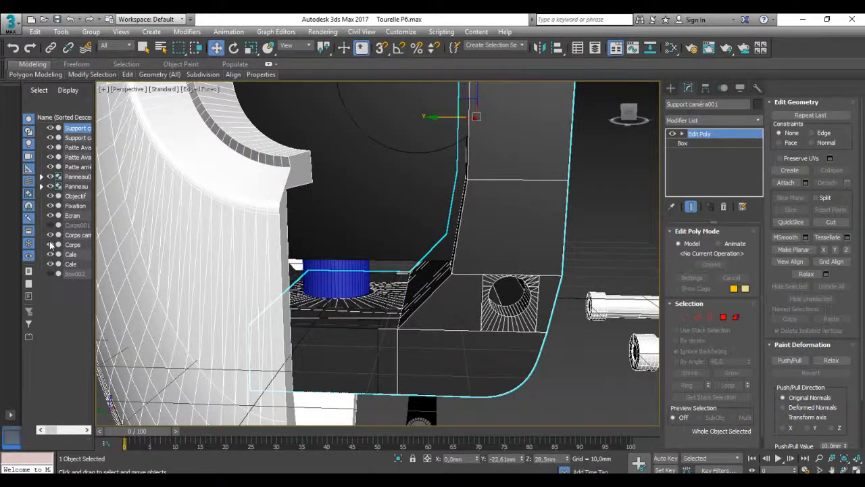
{"action": "left_click", "coordinate": [50, 244]}
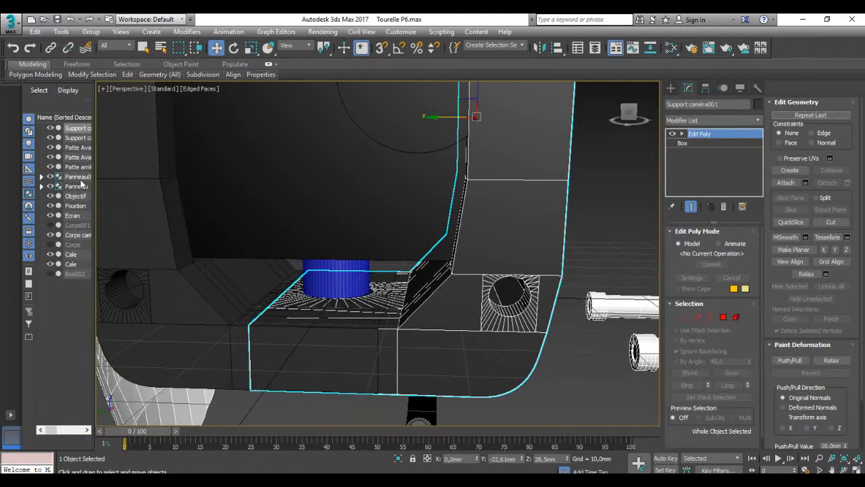
Set the rendering visibility of the original camera support, Support caméra, to 0.0 in its object properties.
{"action": "left_click", "coordinate": [78, 138]}
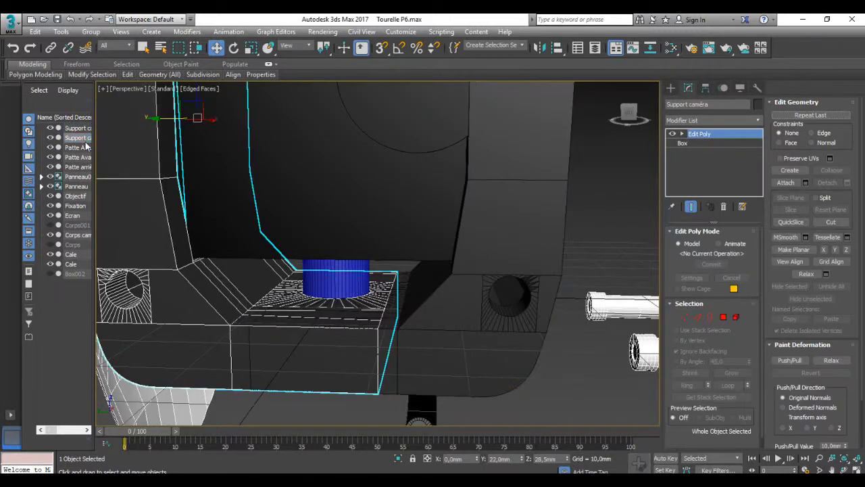
{"action": "right_click", "coordinate": [212, 359]}
{"action": "left_click", "coordinate": [279, 436]}
{"action": "left_click_drag", "start_coordinate": [488, 220], "coordinate": [490, 242]}
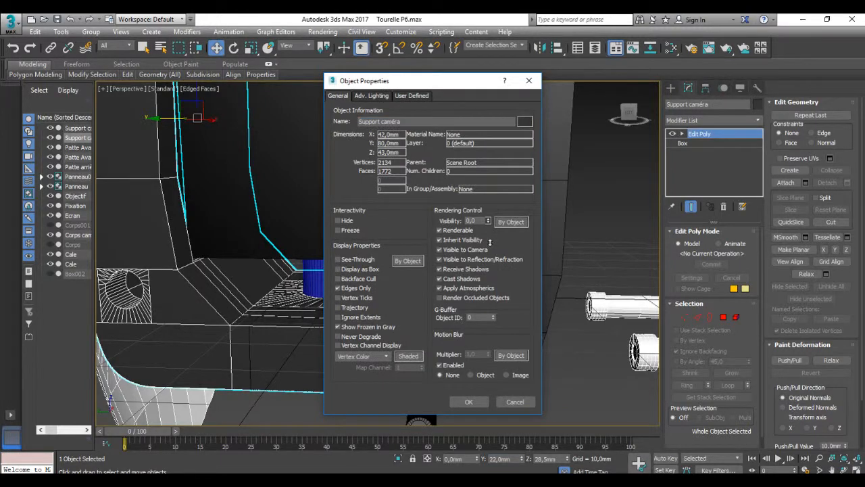
{"action": "left_click", "coordinate": [475, 400]}
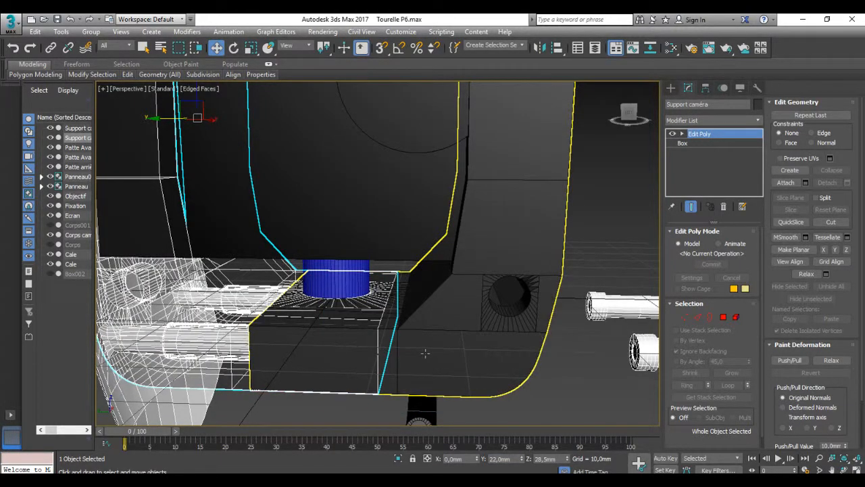
Enter polygon editing on the mirrored support, Support caméra001, and try selecting the faces at the free end of its lower arm.
{"action": "left_click", "coordinate": [425, 353]}
{"action": "middle_click_drag", "start_coordinate": [314, 354], "coordinate": [370, 355], "text": "alt"}
{"action": "left_click", "coordinate": [724, 321]}
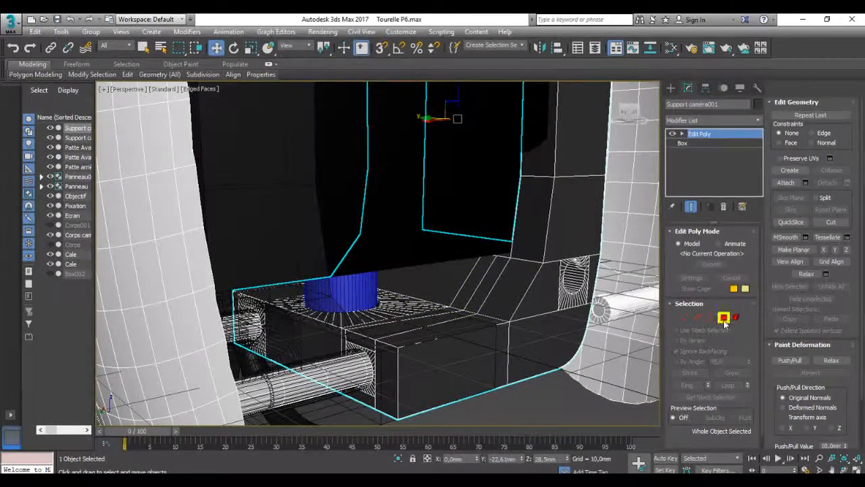
{"action": "left_click", "coordinate": [390, 370]}
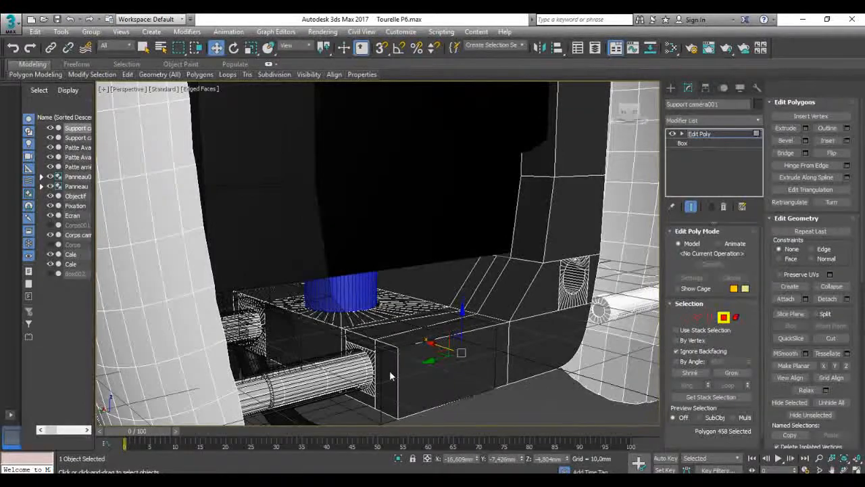
{"action": "middle_click_drag", "start_coordinate": [429, 382], "coordinate": [410, 366], "text": "alt"}
{"action": "left_click", "coordinate": [409, 365]}
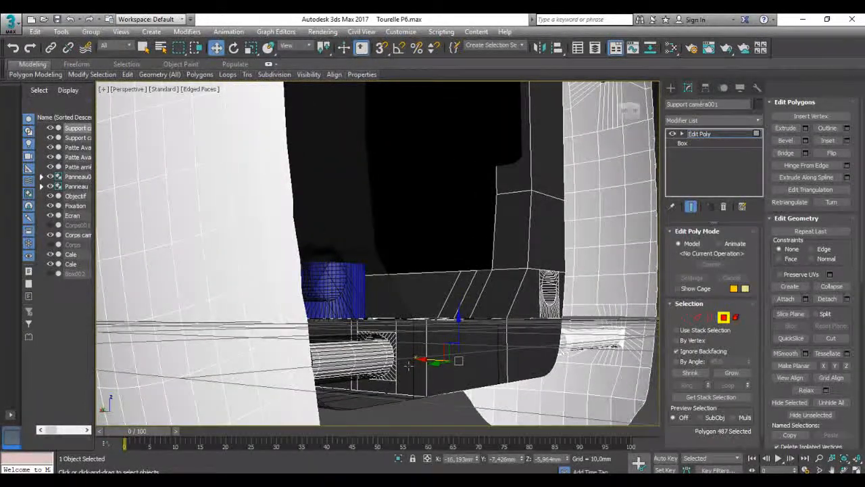
{"action": "left_click", "coordinate": [432, 382]}
{"action": "middle_click_drag", "start_coordinate": [481, 381], "coordinate": [392, 305], "text": "alt"}
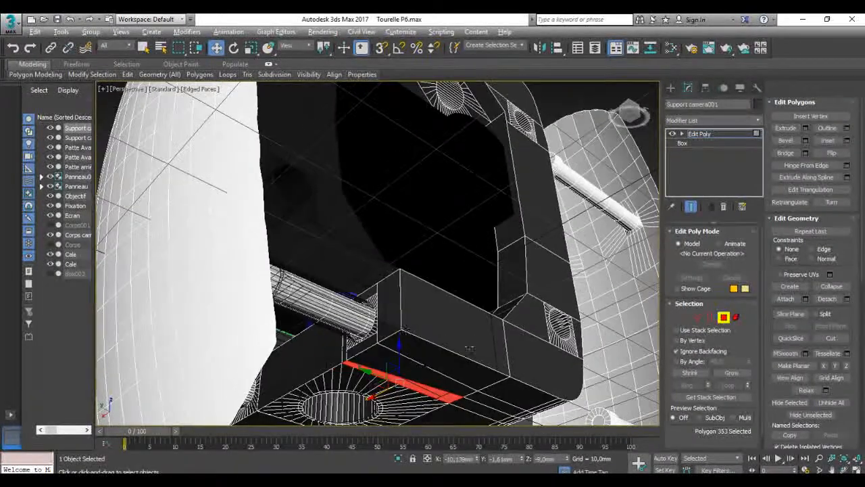
{"action": "left_click", "coordinate": [392, 301]}
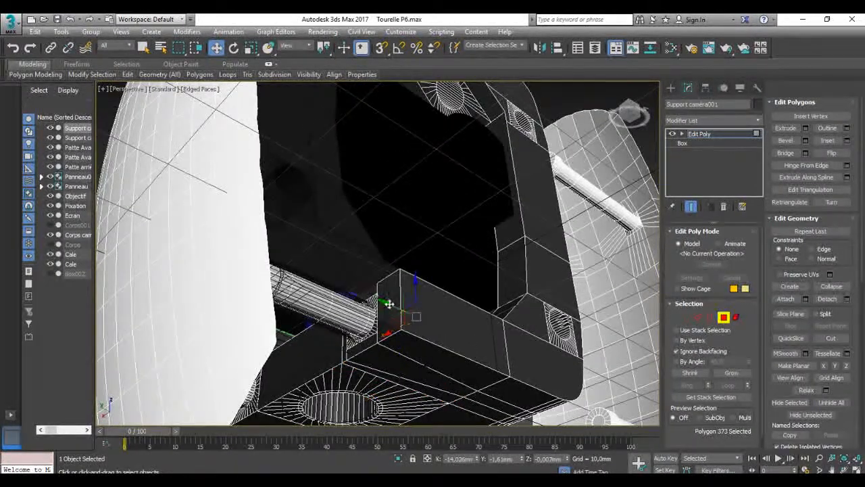
Hide the original camera support, Support caméra, and retry selecting the side face of the mirrored support's lower arm.
{"action": "left_click", "coordinate": [49, 137]}
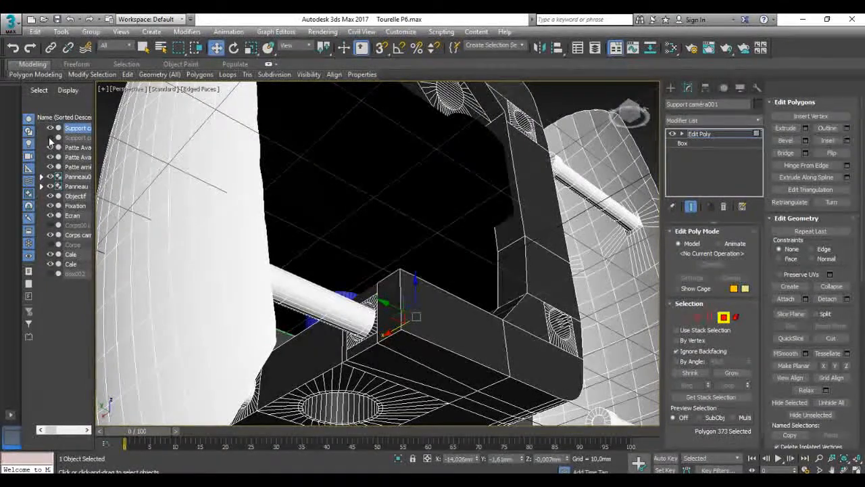
{"action": "left_click", "coordinate": [392, 319]}
{"action": "middle_click_drag", "start_coordinate": [403, 323], "coordinate": [410, 353], "text": "alt"}
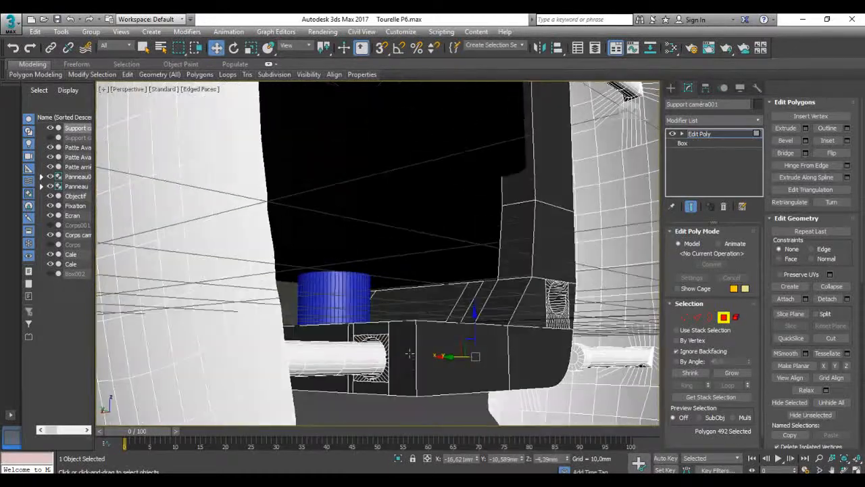
Hide both side panels and all their tubes to expose the mirrored support's lower arm.
{"action": "left_click", "coordinate": [43, 177]}
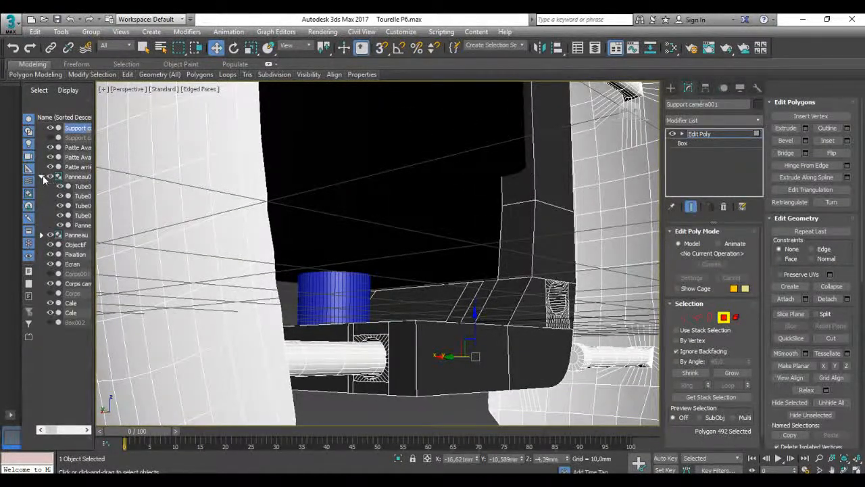
{"action": "left_click", "coordinate": [61, 215]}
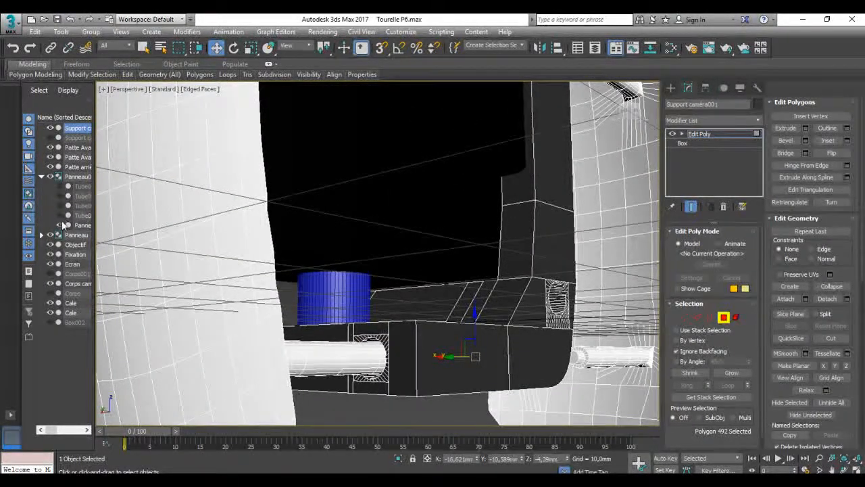
{"action": "left_click", "coordinate": [61, 226]}
{"action": "left_click", "coordinate": [41, 235]}
{"action": "left_click", "coordinate": [50, 235]}
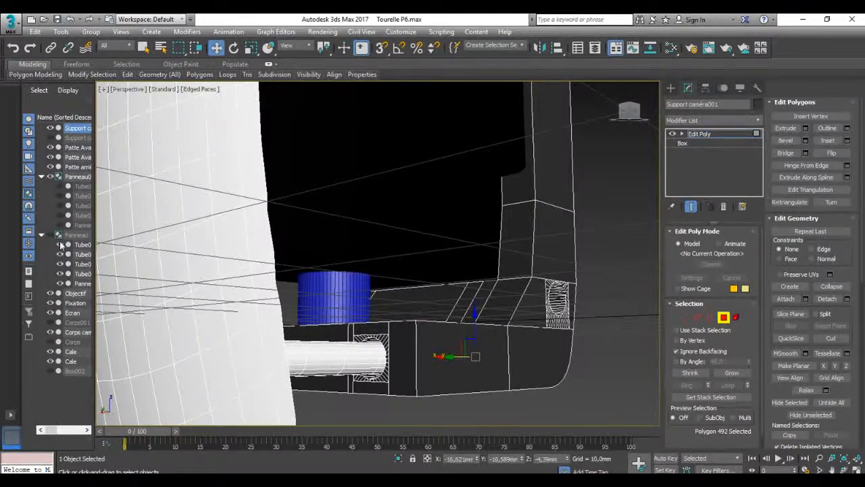
{"action": "left_click", "coordinate": [61, 264]}
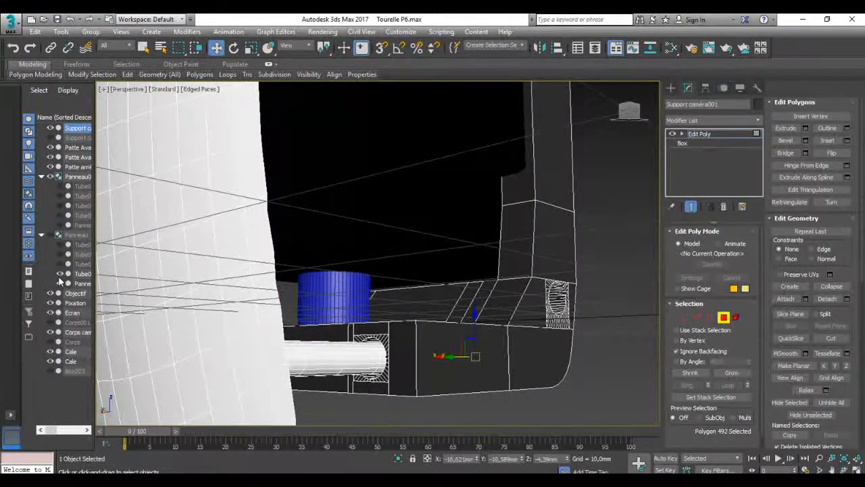
{"action": "left_click", "coordinate": [61, 273]}
{"action": "left_click", "coordinate": [59, 283]}
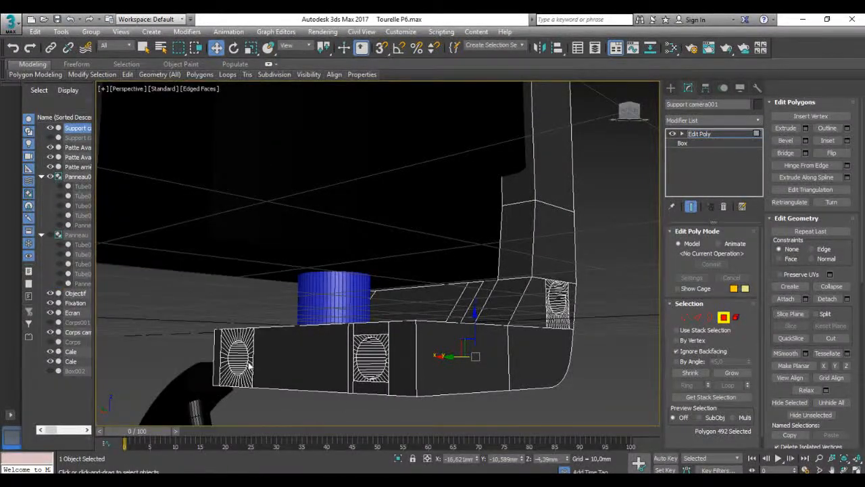
Restart polygon editing on Support caméra001 and test face selection on the end and side of its lower arm.
{"action": "middle_click_drag", "start_coordinate": [396, 363], "coordinate": [428, 361], "text": "alt"}
{"action": "left_click", "coordinate": [383, 381]}
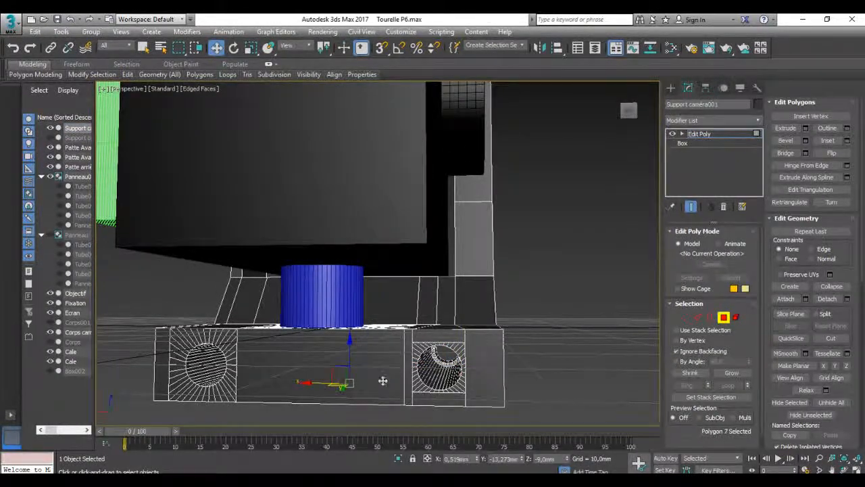
{"action": "left_click", "coordinate": [722, 134]}
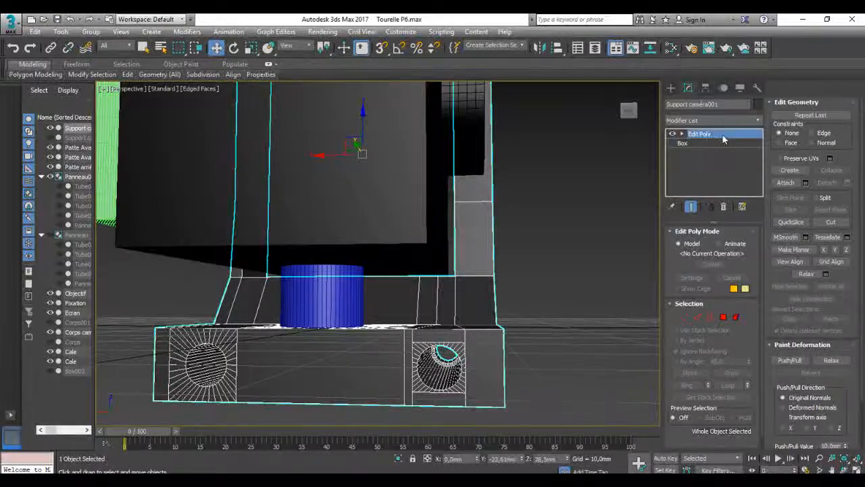
{"action": "left_click", "coordinate": [724, 317]}
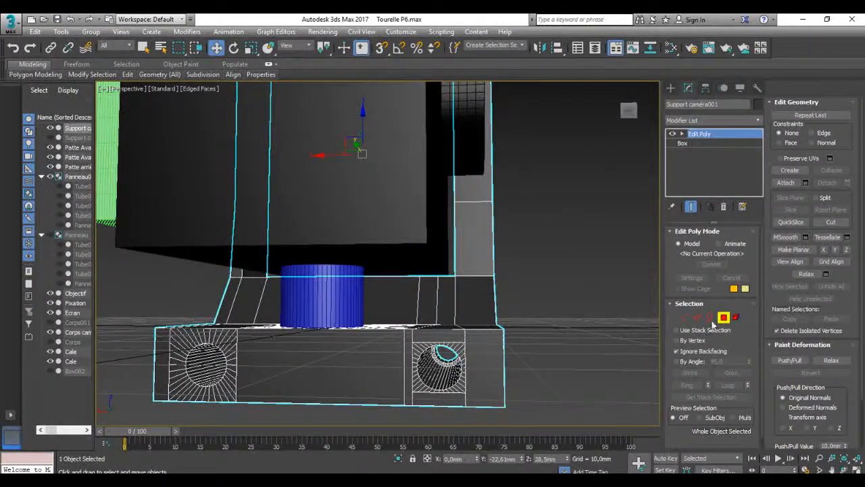
{"action": "left_click", "coordinate": [321, 369]}
{"action": "middle_click_drag", "start_coordinate": [390, 371], "coordinate": [355, 318], "text": "alt"}
{"action": "left_click", "coordinate": [328, 287]}
{"action": "left_click", "coordinate": [330, 284]}
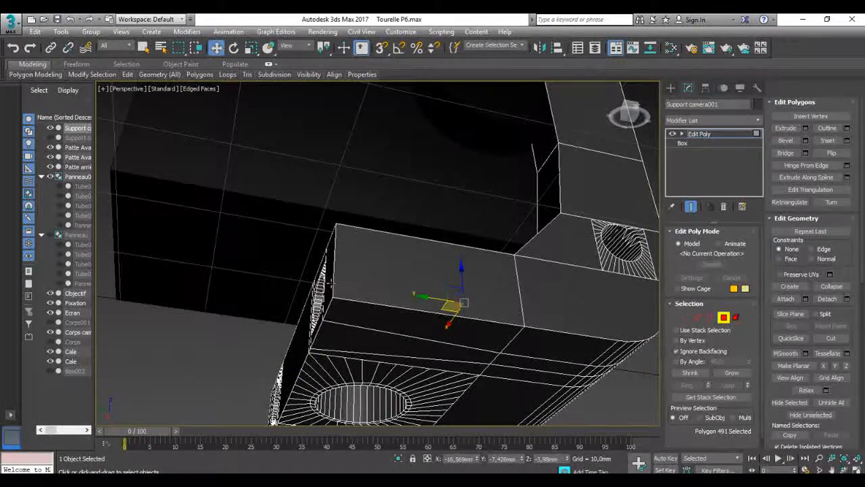
Test polygon selection on the flat area between the two holes at the end of the lower arm.
{"action": "middle_click_drag", "start_coordinate": [444, 338], "coordinate": [152, 328], "text": "alt"}
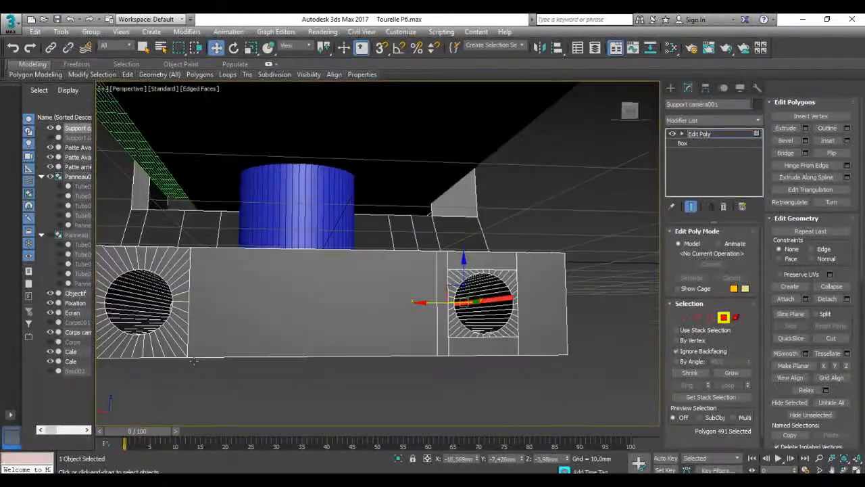
{"action": "left_click", "coordinate": [387, 319]}
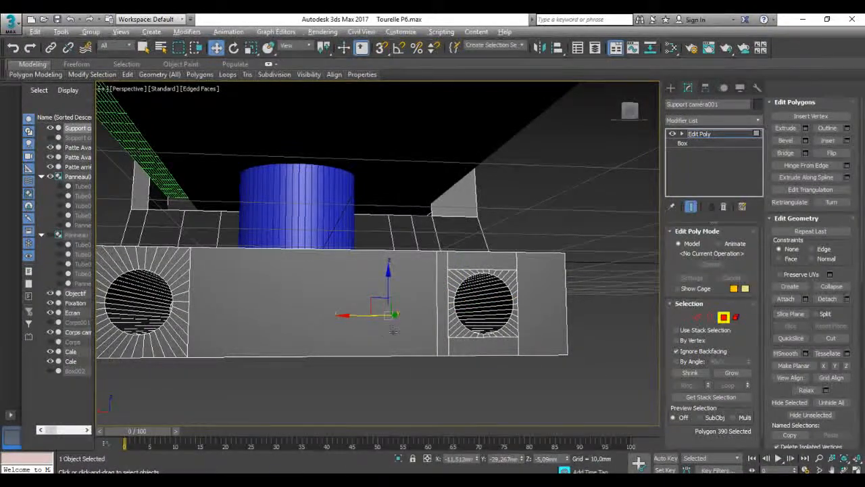
{"action": "mouse_move", "coordinate": [386, 321]}
{"action": "middle_mouse_down", "text": "alt"}
{"action": "mouse_move", "coordinate": [378, 324]}
{"action": "mouse_move", "coordinate": [424, 217]}
{"action": "mouse_move", "coordinate": [379, 329]}
{"action": "middle_mouse_up", "text": "alt"}
{"action": "left_click", "coordinate": [352, 326]}
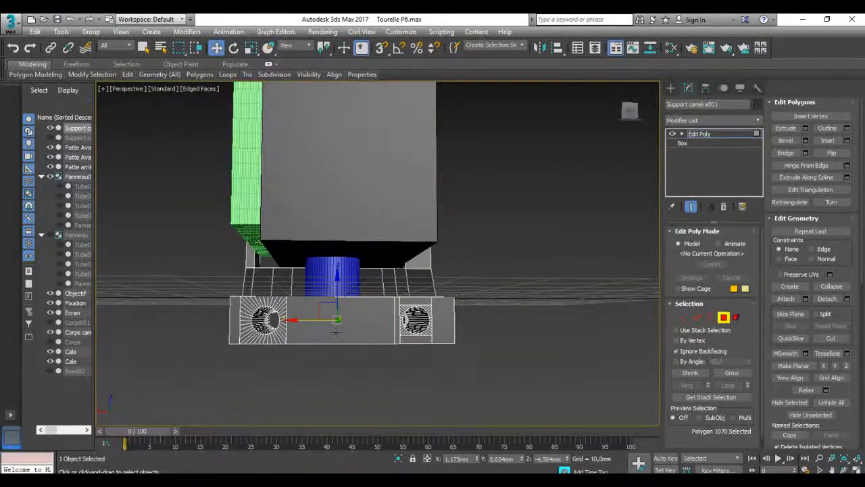
{"action": "left_click", "coordinate": [383, 340]}
{"action": "middle_click_drag", "start_coordinate": [509, 349], "coordinate": [489, 331], "text": "alt"}
{"action": "scroll", "coordinate": [487, 334], "scroll_direction": "down", "scroll_amount": 5}
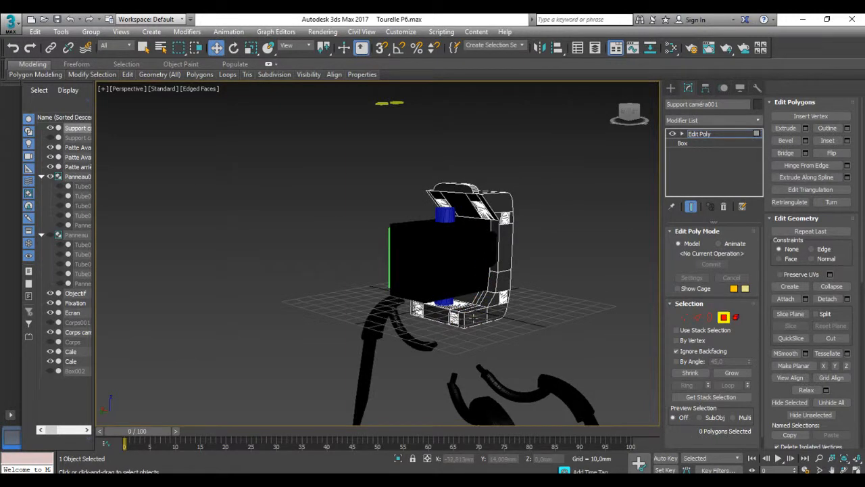
{"action": "left_click", "coordinate": [471, 316]}
{"action": "scroll", "coordinate": [467, 318], "scroll_direction": "up", "scroll_amount": 6}
{"action": "left_click", "coordinate": [437, 293]}
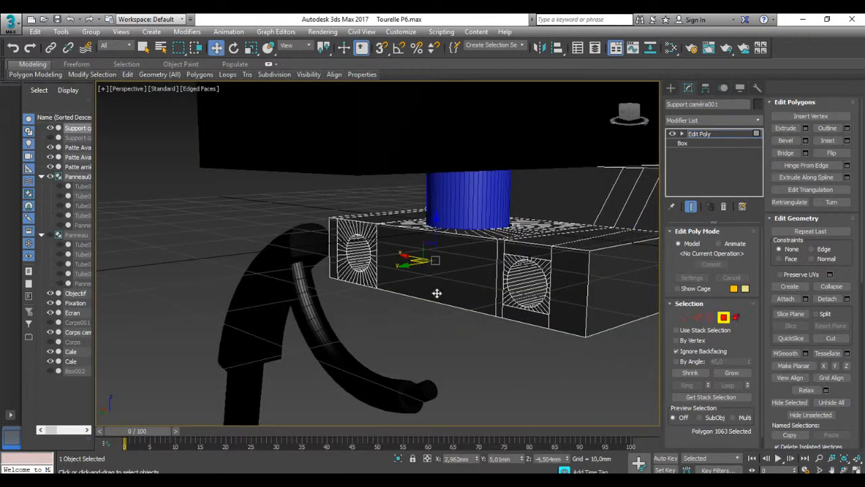
Inspect the base Box level of Support caméra001, return to Edit Poly and retest the face between the holes.
{"action": "left_click", "coordinate": [721, 143]}
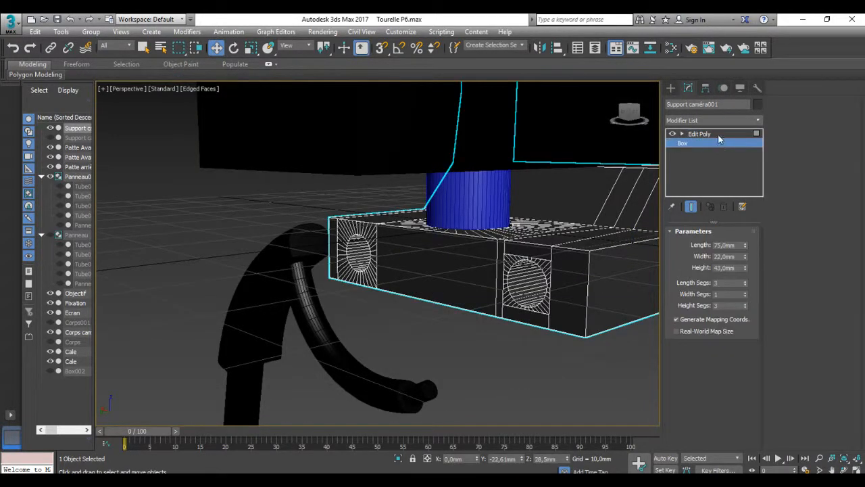
{"action": "left_click", "coordinate": [718, 134]}
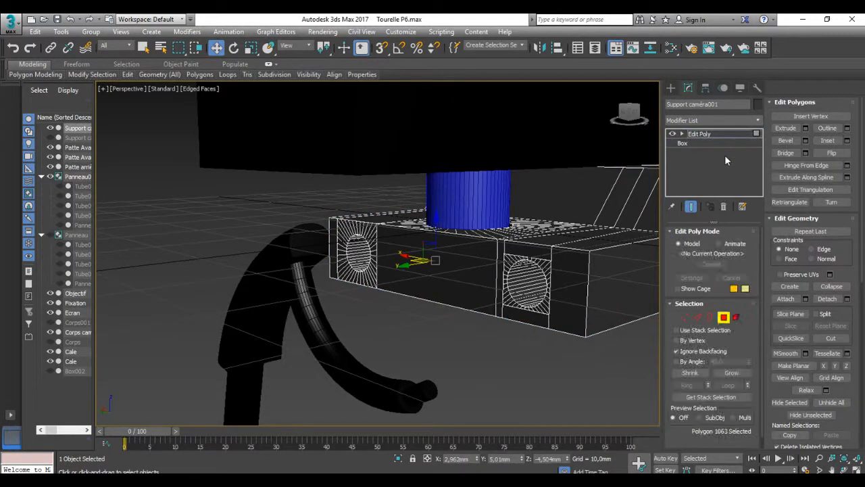
{"action": "left_click", "coordinate": [466, 272]}
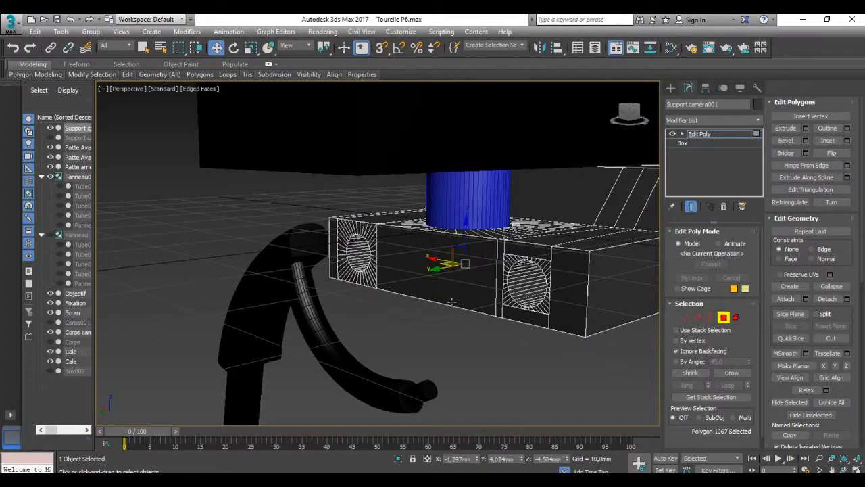
{"action": "middle_click_drag", "start_coordinate": [452, 301], "coordinate": [406, 306], "text": "alt"}
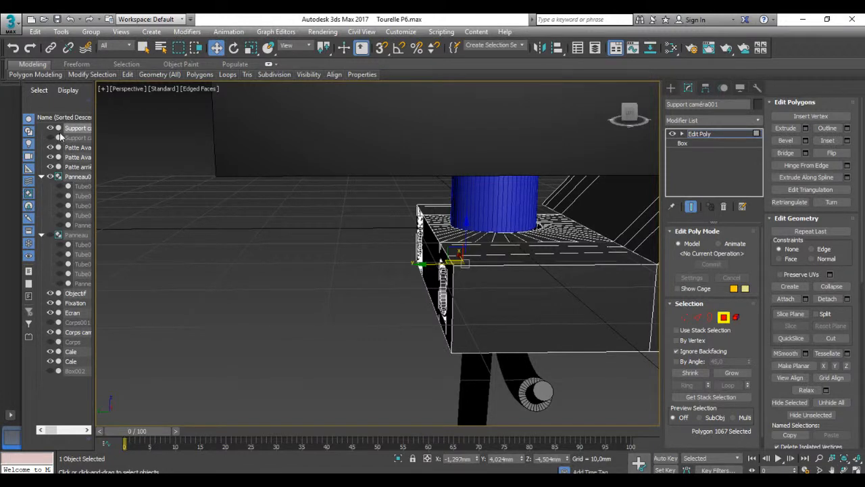
Leave polygon editing and move Support caméra001 along Y to about -83.7 mm, clear of the camera body.
{"action": "left_click", "coordinate": [670, 89]}
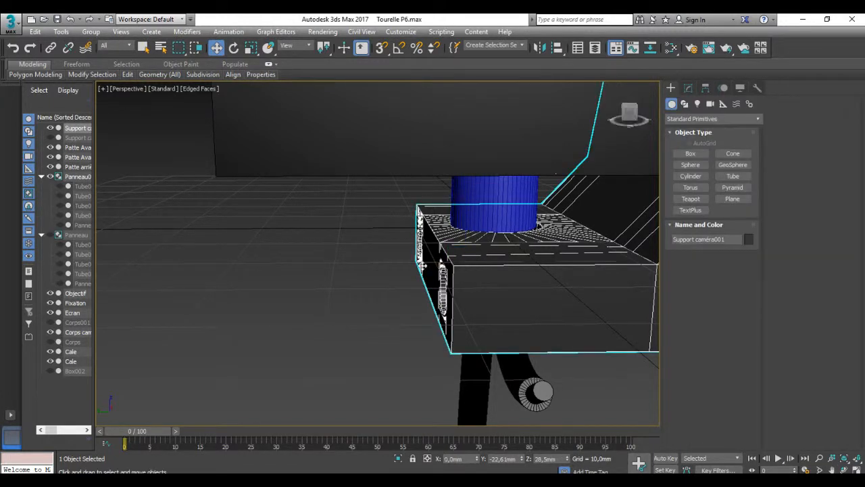
{"action": "scroll", "coordinate": [487, 272], "scroll_direction": "down", "scroll_amount": 7}
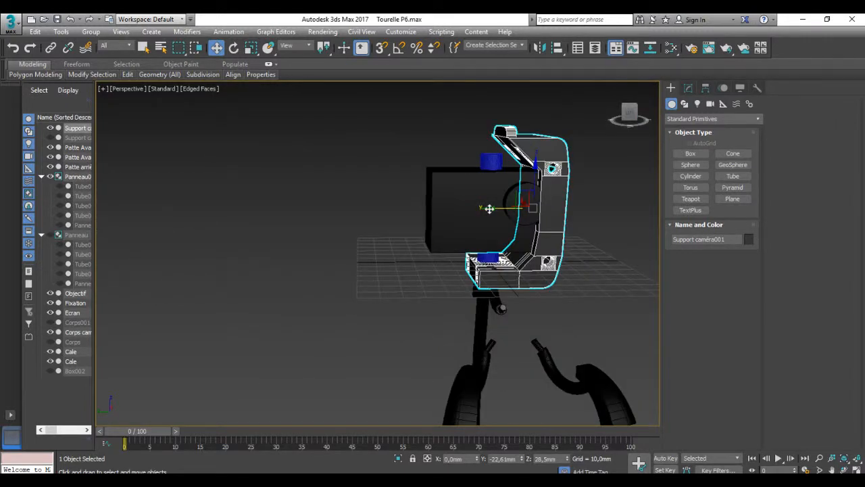
{"action": "left_click_drag", "start_coordinate": [489, 209], "coordinate": [603, 208]}
{"action": "middle_click_drag", "start_coordinate": [564, 275], "coordinate": [398, 301]}
{"action": "scroll", "coordinate": [400, 301], "scroll_direction": "up", "scroll_amount": 5}
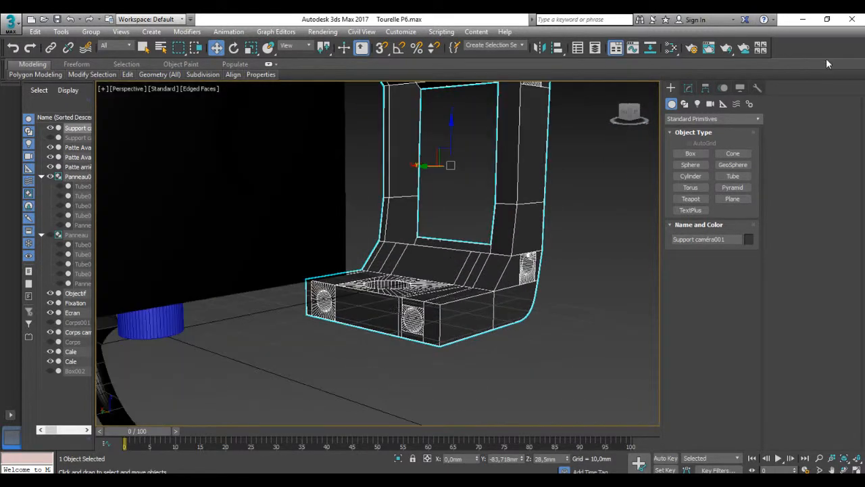
Resume polygon editing on the isolated support and test face selection on its lower arm and upright.
{"action": "left_click", "coordinate": [689, 88]}
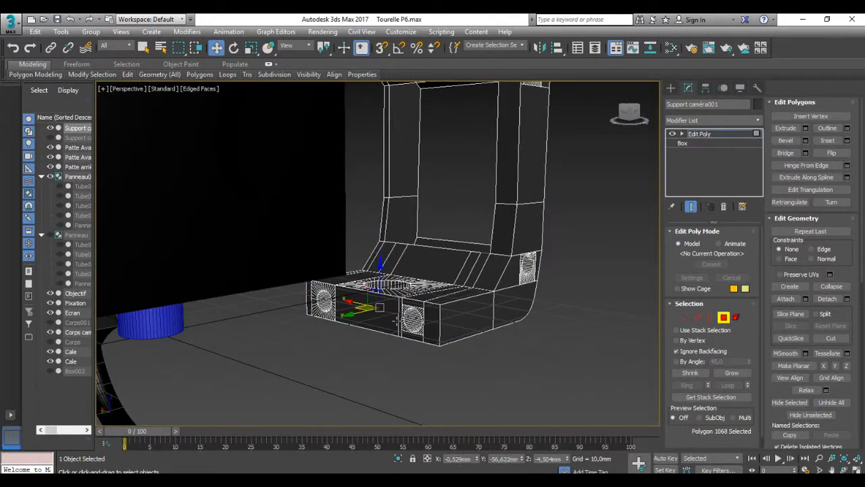
{"action": "left_click", "coordinate": [430, 323]}
{"action": "left_click", "coordinate": [447, 321]}
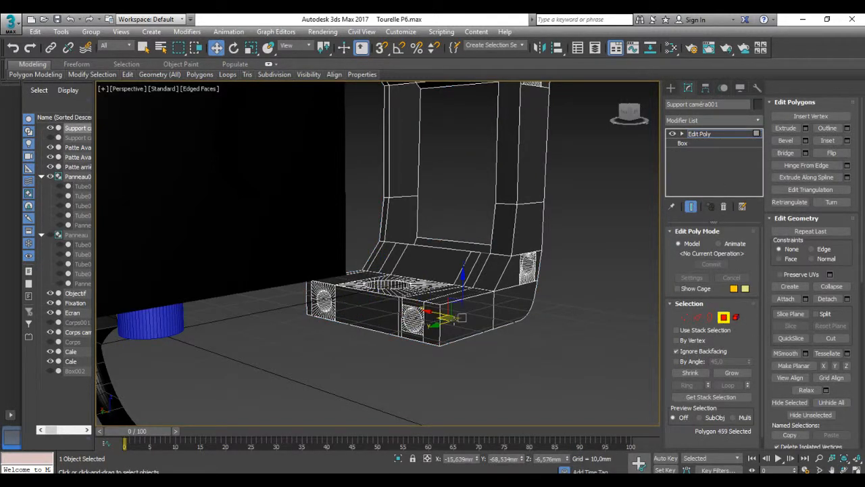
{"action": "left_click", "coordinate": [521, 241]}
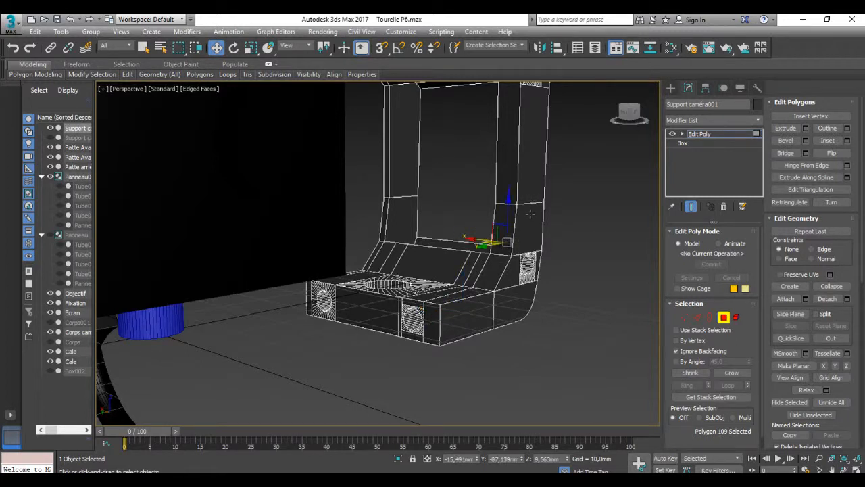
Select the support's whole element, return to polygon level and test individual faces on the lower arm and upright.
{"action": "left_click", "coordinate": [736, 318]}
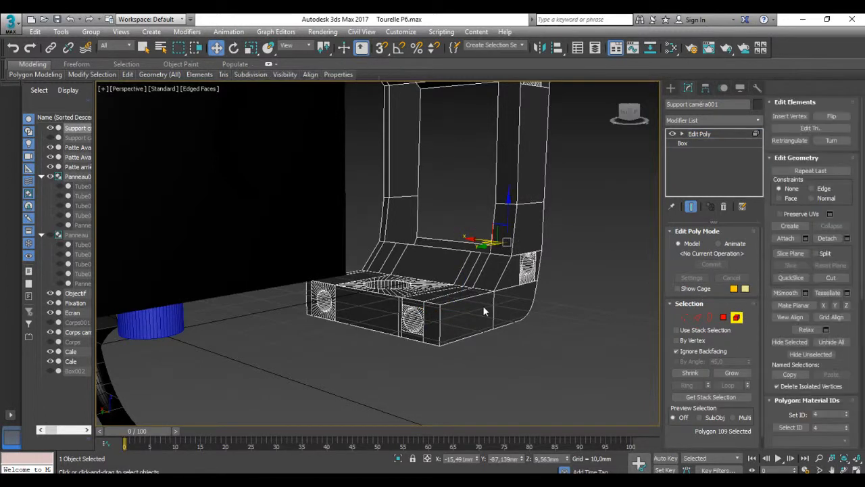
{"action": "left_click", "coordinate": [484, 306]}
{"action": "left_click", "coordinate": [724, 317]}
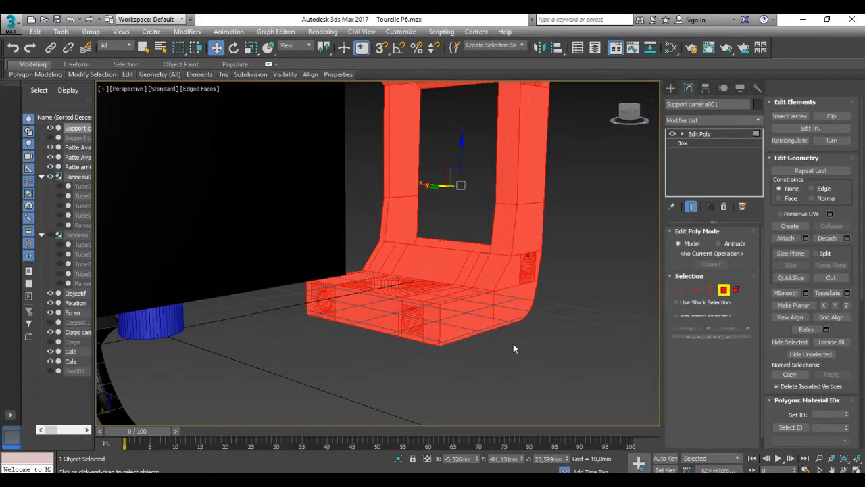
{"action": "left_click", "coordinate": [462, 325]}
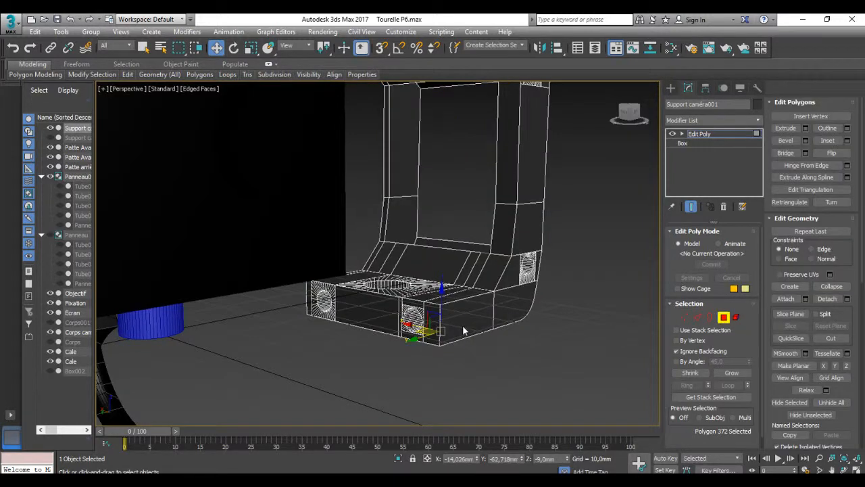
{"action": "left_click", "coordinate": [506, 209]}
{"action": "left_click", "coordinate": [517, 135]}
{"action": "left_click", "coordinate": [532, 137]}
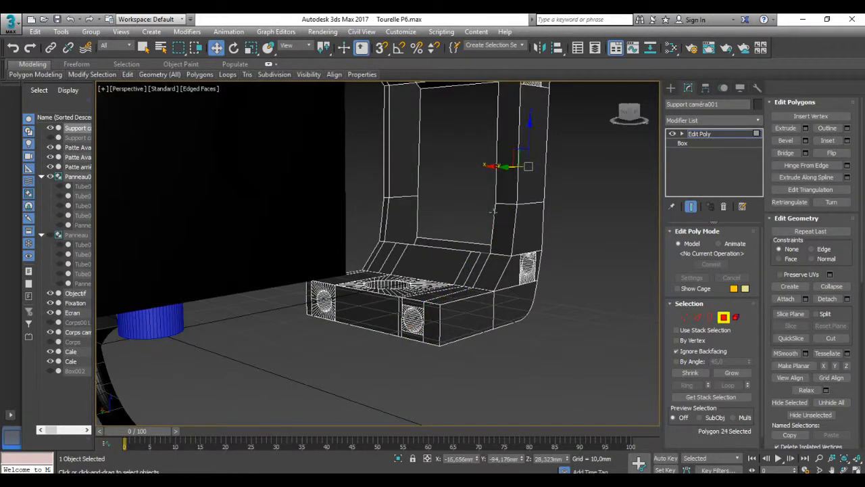
Test face selection on the upright of Support caméra001, checking faces on both inner sides and near the lower bend.
{"action": "left_click", "coordinate": [504, 225]}
{"action": "left_click", "coordinate": [507, 166]}
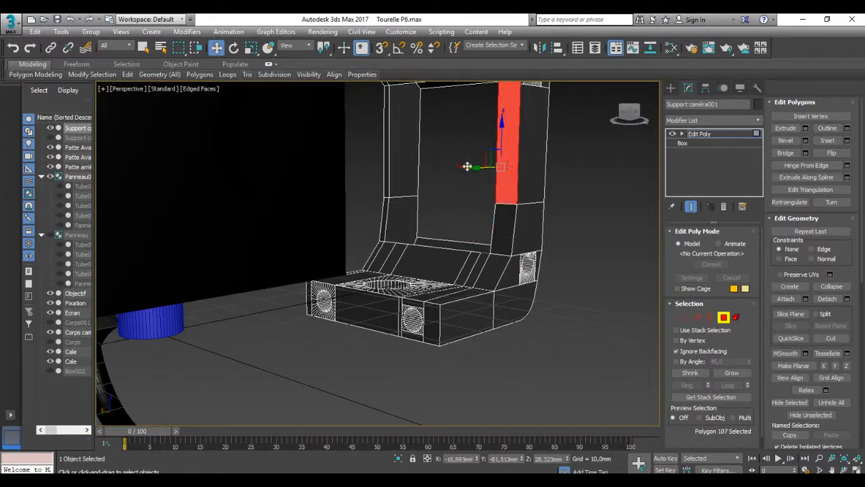
{"action": "left_click", "coordinate": [403, 164]}
{"action": "middle_click_drag", "start_coordinate": [403, 164], "coordinate": [468, 192], "text": "alt"}
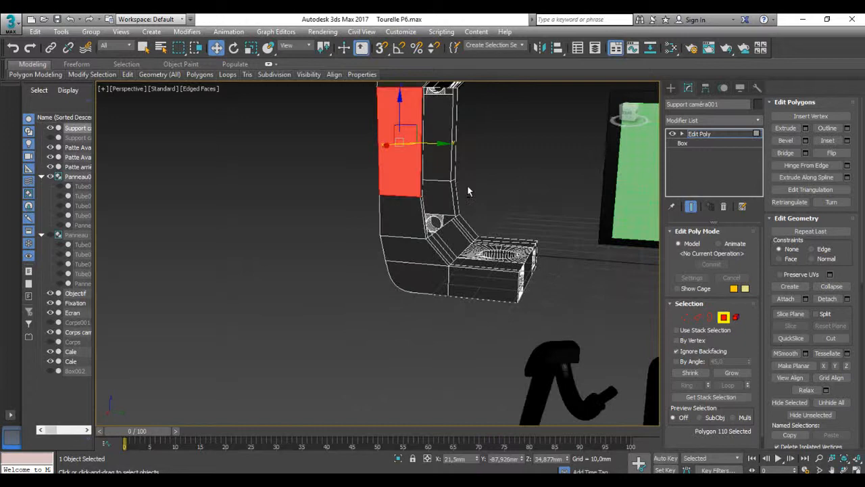
{"action": "left_click", "coordinate": [397, 222]}
{"action": "middle_click_drag", "start_coordinate": [397, 221], "coordinate": [305, 234], "text": "alt"}
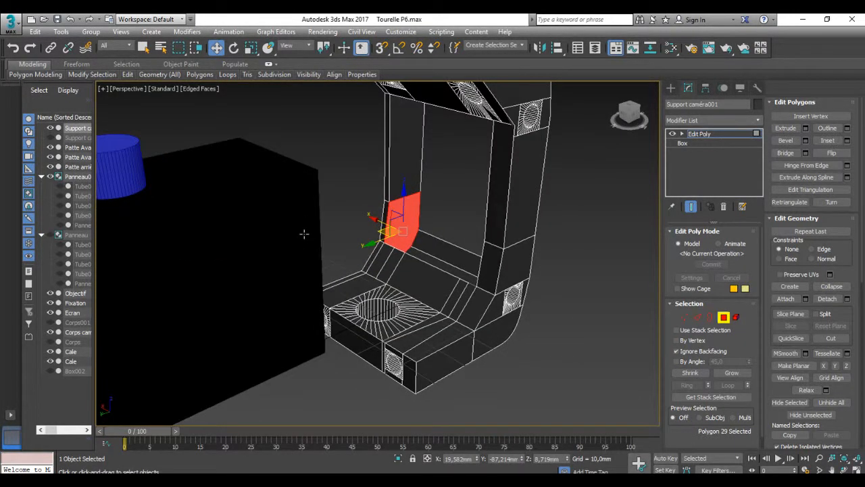
Disable Ignore Backfacing and select the narrow face beside the hole on the lower arm's end for inspection.
{"action": "left_click", "coordinate": [677, 351]}
{"action": "left_click", "coordinate": [444, 358]}
{"action": "left_click", "coordinate": [407, 372]}
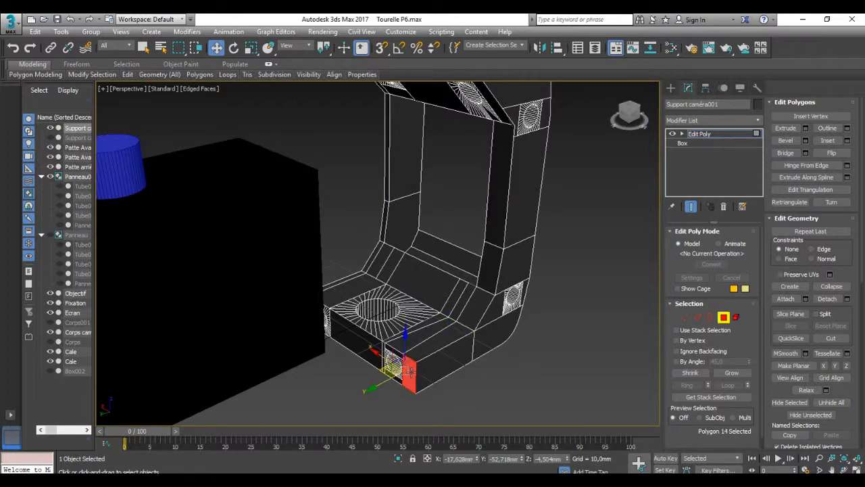
{"action": "middle_click_drag", "start_coordinate": [407, 372], "coordinate": [449, 353], "text": "alt"}
{"action": "scroll", "coordinate": [404, 381], "scroll_direction": "up", "scroll_amount": 4}
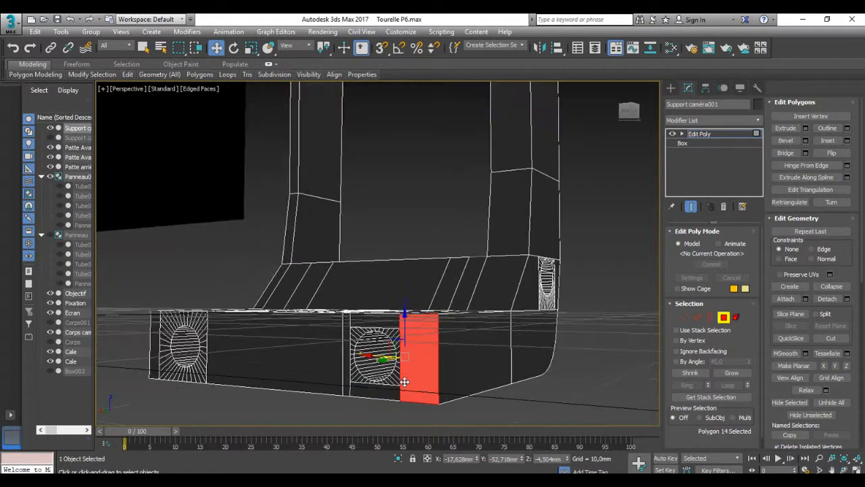
{"action": "middle_click_drag", "start_coordinate": [442, 375], "coordinate": [454, 374], "text": "alt"}
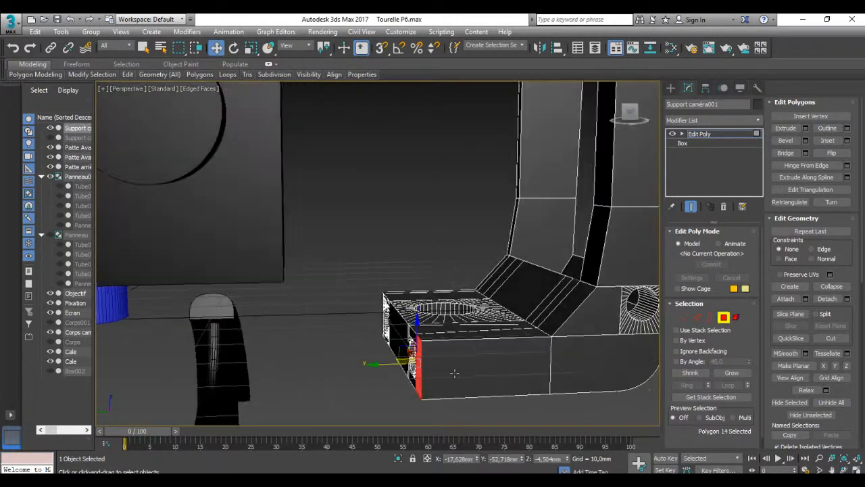
Try the Turn tool on the whole element of Support caméra001, leave it and undo the element selection.
{"action": "left_click", "coordinate": [736, 317]}
{"action": "left_click", "coordinate": [498, 357]}
{"action": "scroll", "coordinate": [498, 357], "scroll_direction": "down", "scroll_amount": 4}
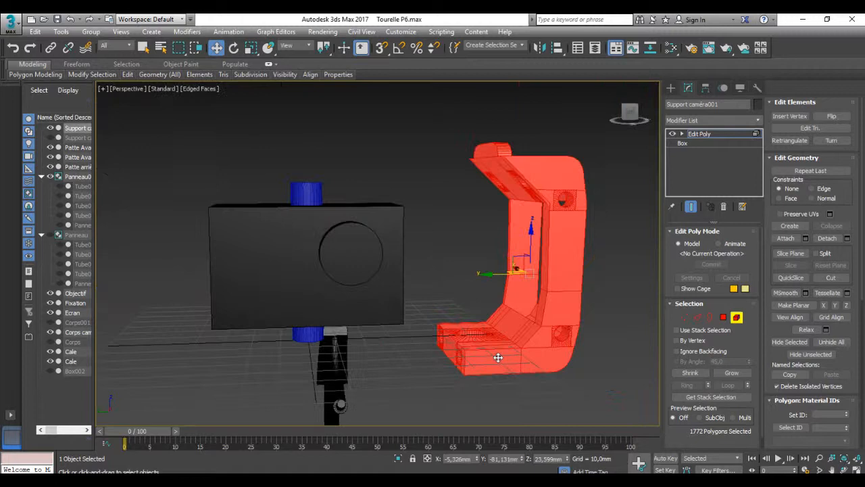
{"action": "left_click", "coordinate": [833, 141]}
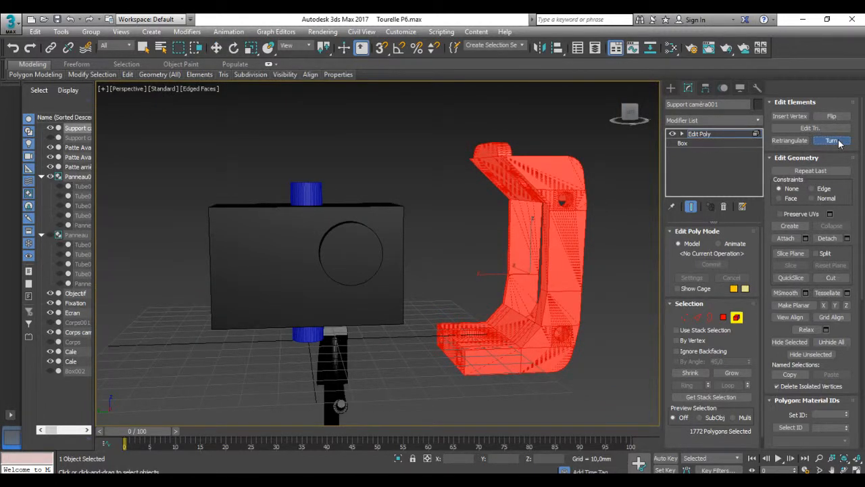
{"action": "left_click", "coordinate": [840, 142]}
{"action": "key", "text": "ctrl+z"}
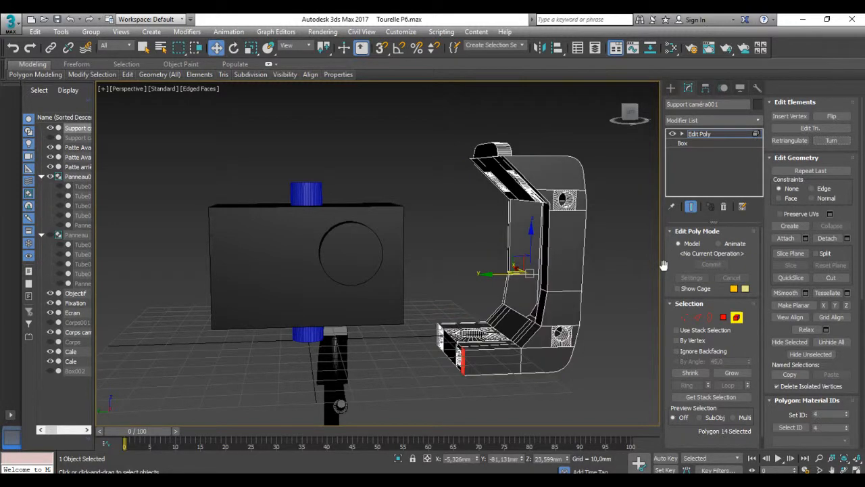
{"action": "key", "text": "ctrl+z"}
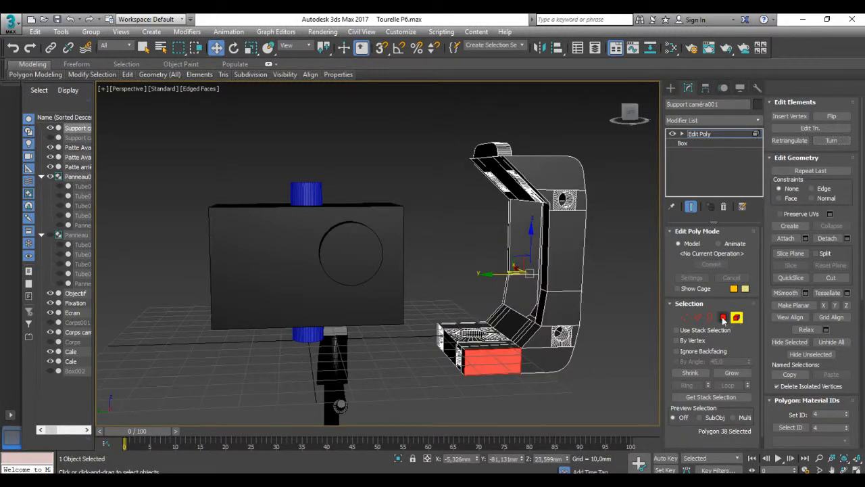
Try flipping all polygons of Support caméra001, flip them back and clear the selection.
{"action": "left_click", "coordinate": [532, 343]}
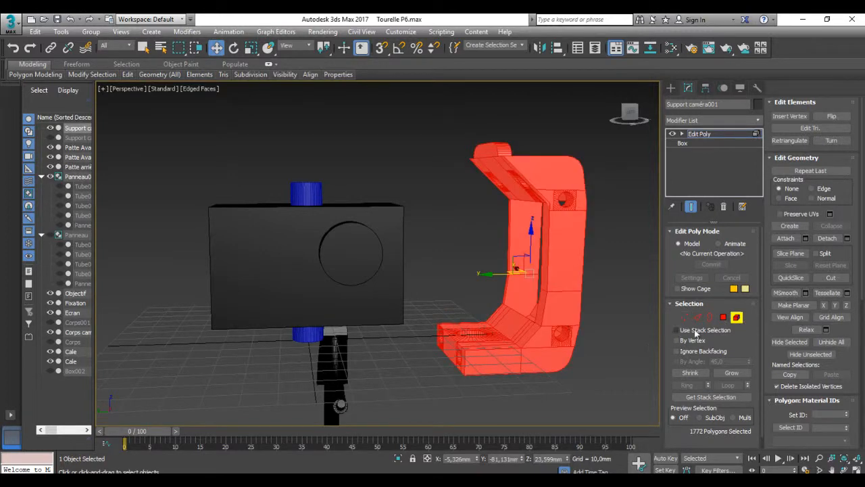
{"action": "left_click", "coordinate": [724, 318]}
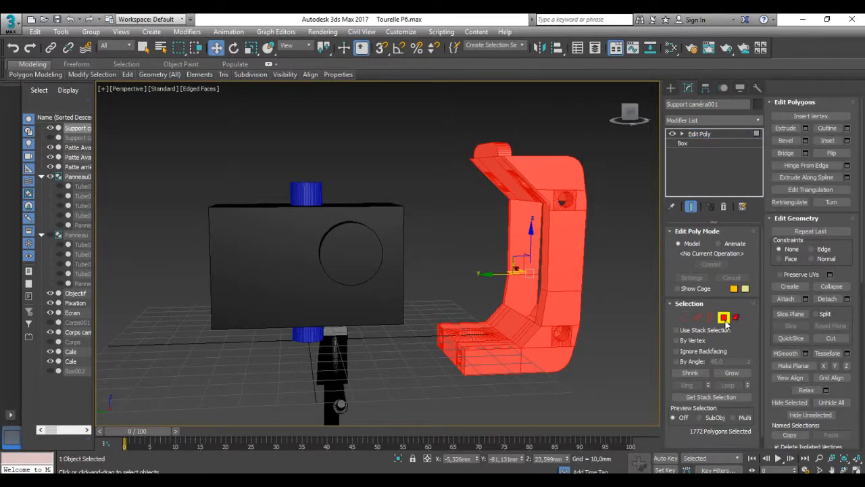
{"action": "left_click", "coordinate": [835, 154]}
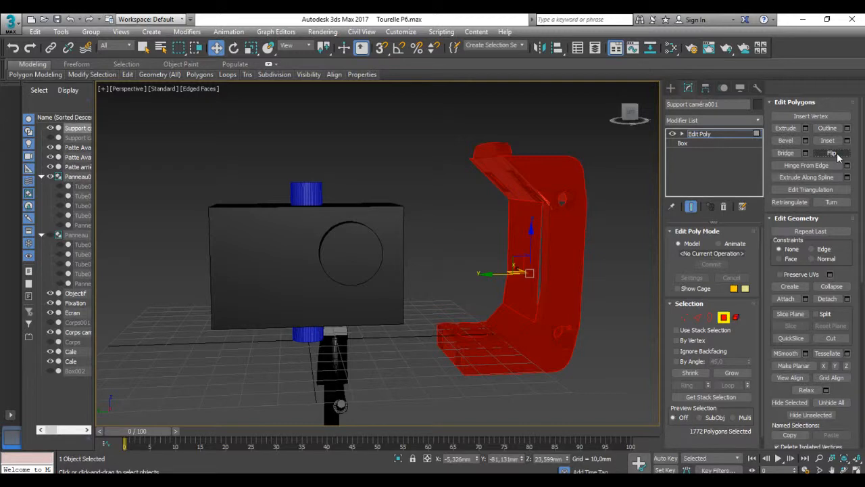
{"action": "mouse_move", "coordinate": [622, 257]}
{"action": "middle_mouse_down", "text": "alt"}
{"action": "mouse_move", "coordinate": [698, 219]}
{"action": "mouse_move", "coordinate": [736, 269]}
{"action": "mouse_move", "coordinate": [639, 295]}
{"action": "mouse_move", "coordinate": [608, 278]}
{"action": "mouse_move", "coordinate": [616, 244]}
{"action": "middle_mouse_up", "text": "alt"}
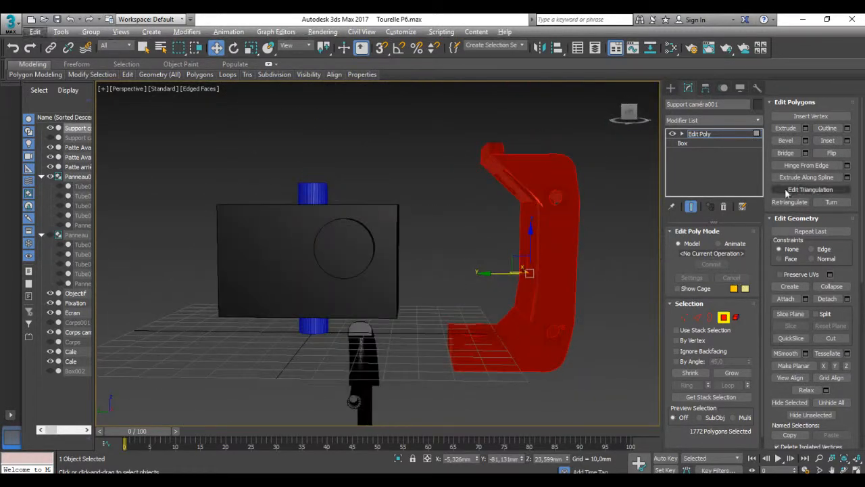
{"action": "left_click", "coordinate": [830, 154]}
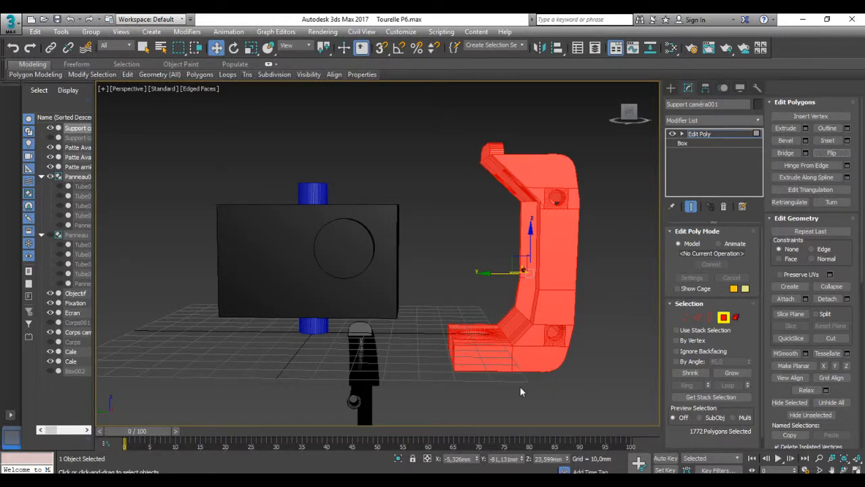
{"action": "middle_click_drag", "start_coordinate": [520, 390], "coordinate": [552, 383], "text": "alt"}
{"action": "left_click", "coordinate": [500, 399]}
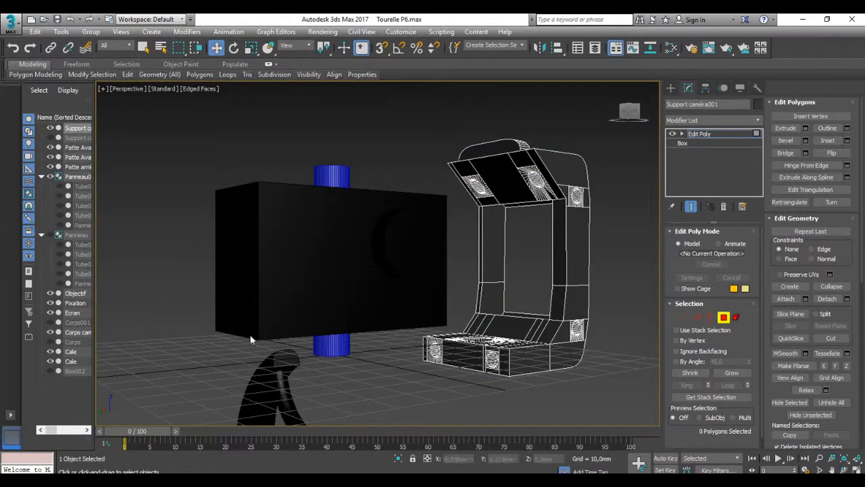
Unhide the original Support caméra and test polygon selection on the end and side faces of its lower arm.
{"action": "left_click", "coordinate": [50, 138]}
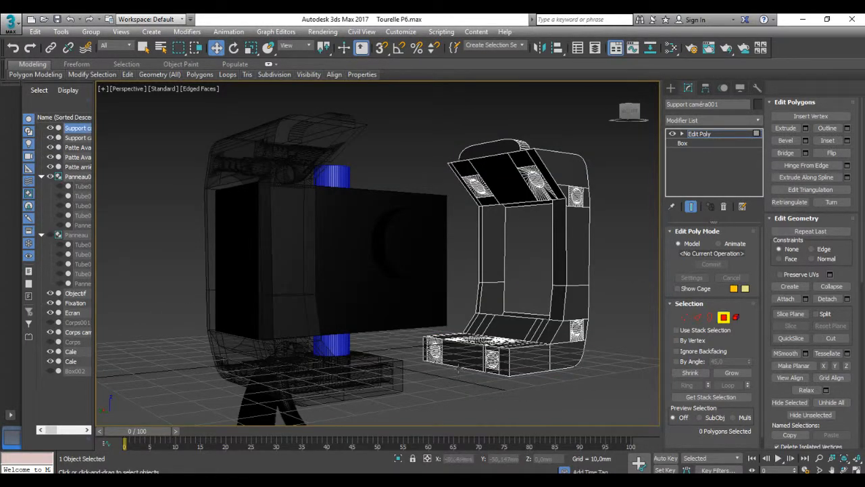
{"action": "left_click", "coordinate": [77, 137]}
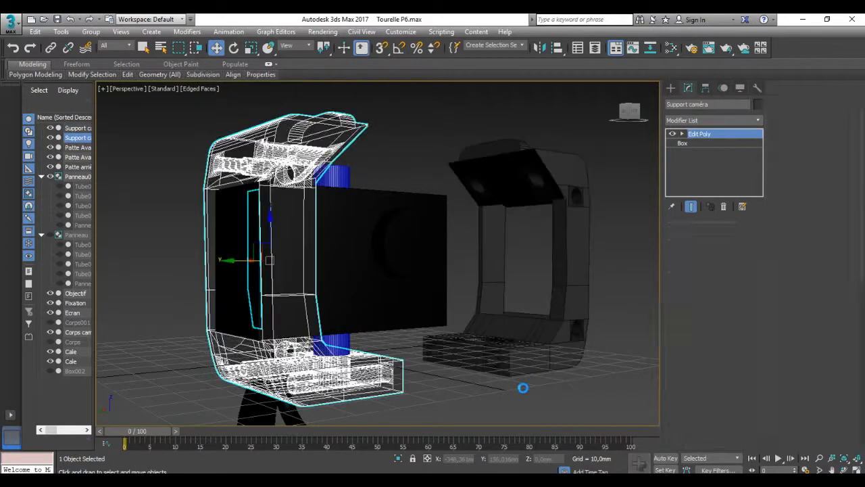
{"action": "middle_click_drag", "start_coordinate": [523, 388], "coordinate": [440, 391], "text": "alt"}
{"action": "left_click", "coordinate": [725, 320]}
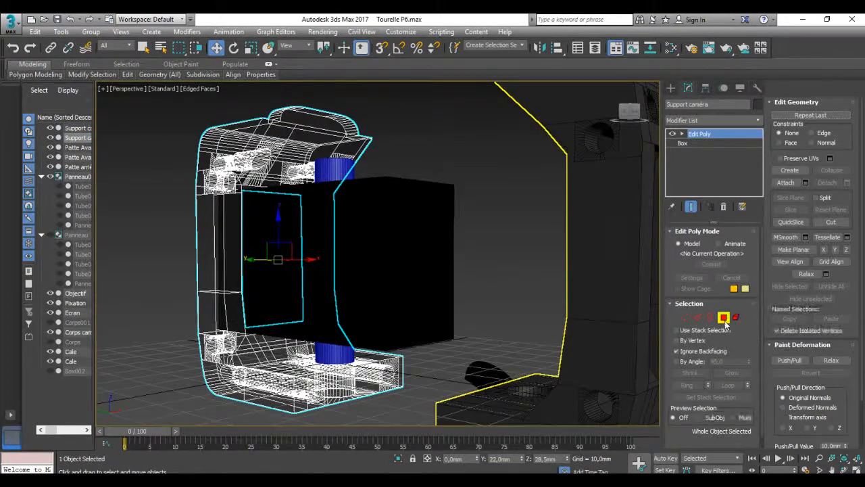
{"action": "left_click", "coordinate": [297, 398]}
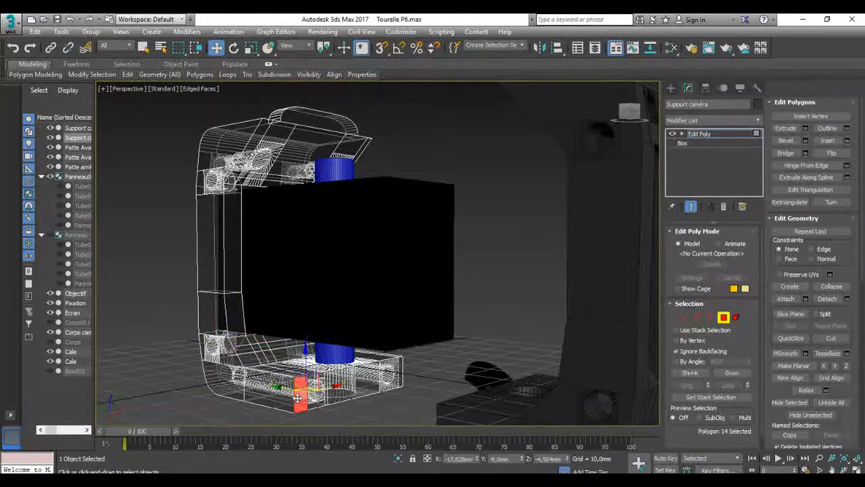
{"action": "left_click", "coordinate": [287, 396]}
{"action": "left_click", "coordinate": [362, 396]}
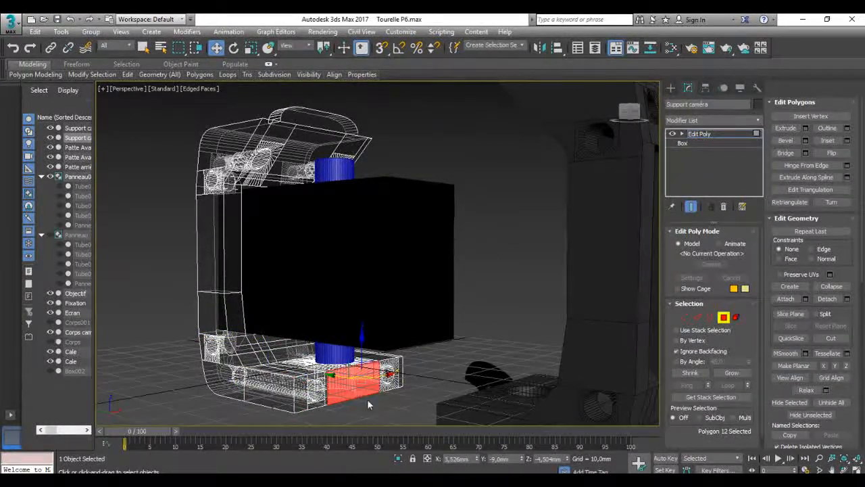
{"action": "middle_click_drag", "start_coordinate": [367, 399], "coordinate": [430, 396], "text": "alt"}
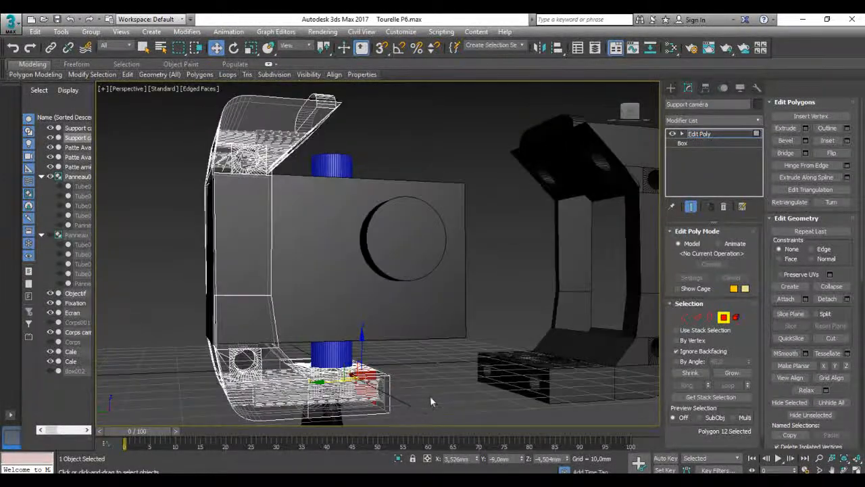
{"action": "left_click", "coordinate": [604, 387]}
Compare selecting the face between the lower-arm holes on Support caméra001 and on the original Support caméra.
{"action": "left_click", "coordinate": [78, 129]}
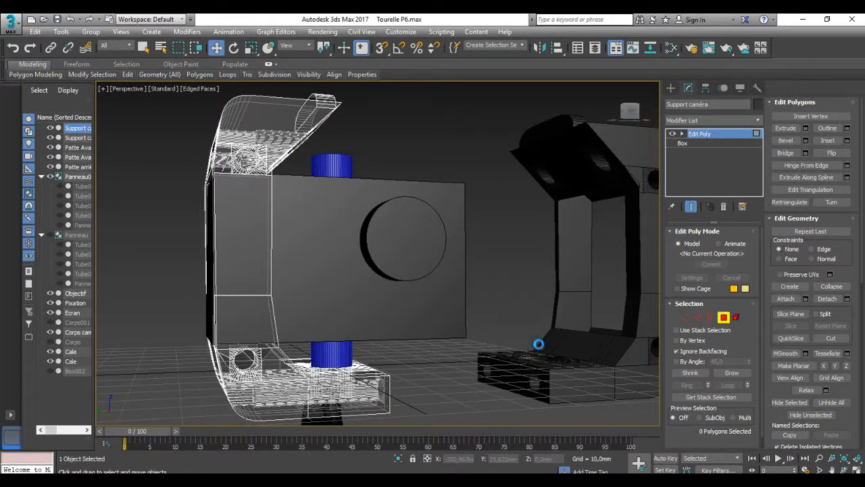
{"action": "middle_click_drag", "start_coordinate": [567, 397], "coordinate": [418, 340]}
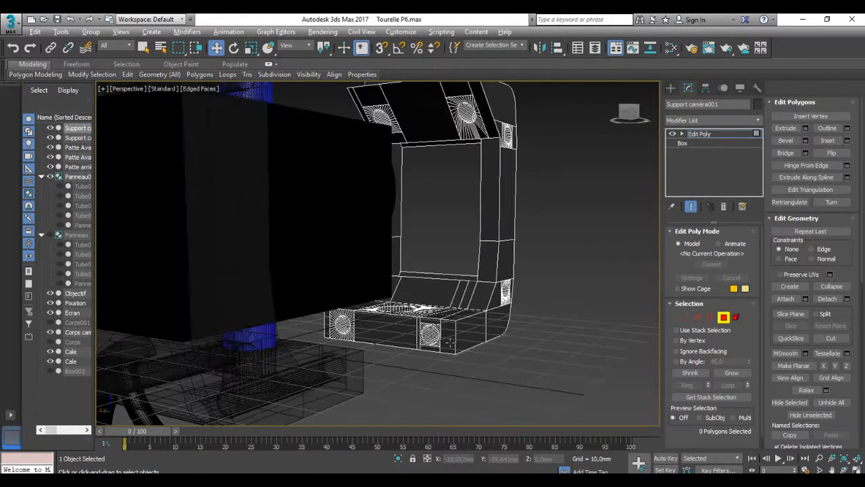
{"action": "left_click", "coordinate": [409, 338]}
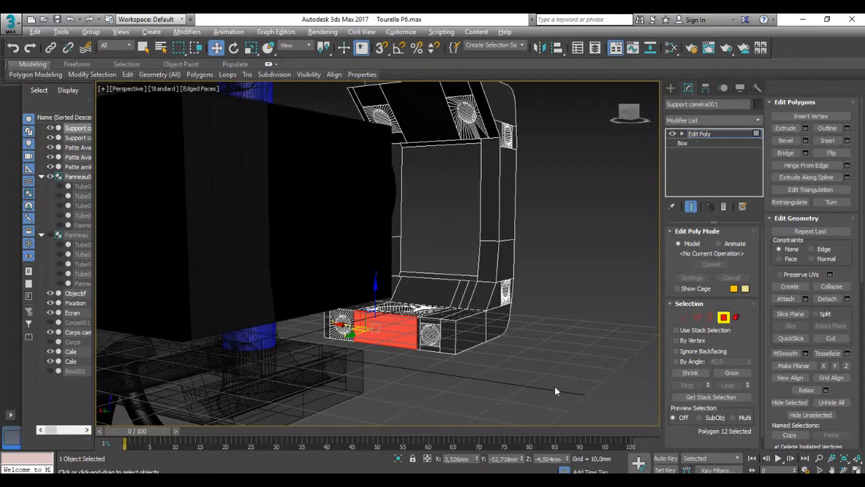
{"action": "middle_click_drag", "start_coordinate": [555, 390], "coordinate": [478, 395], "text": "alt"}
{"action": "left_click", "coordinate": [76, 138]}
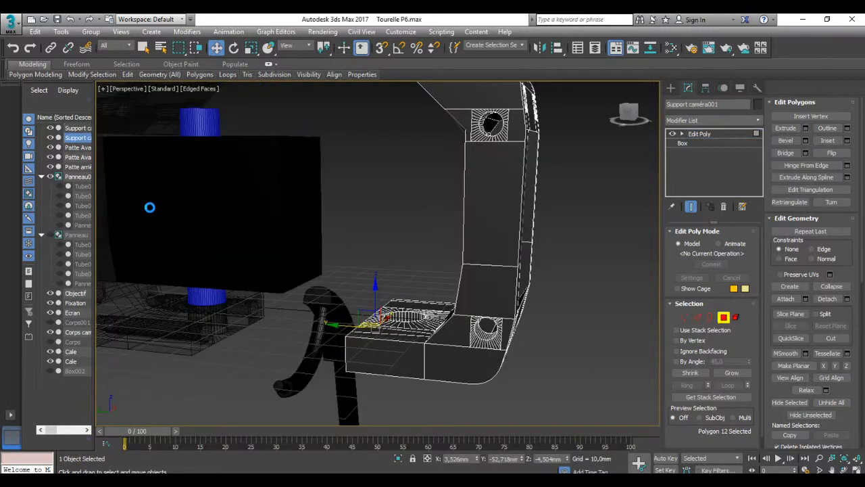
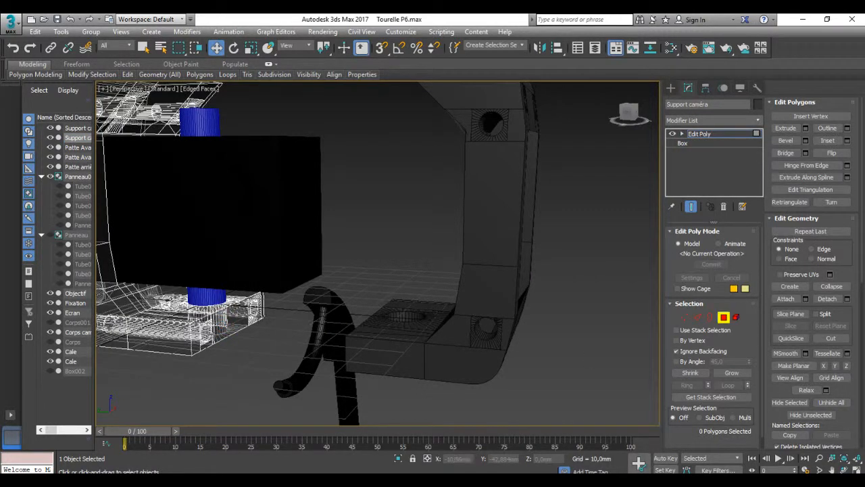
{"action": "left_click", "coordinate": [237, 319]}
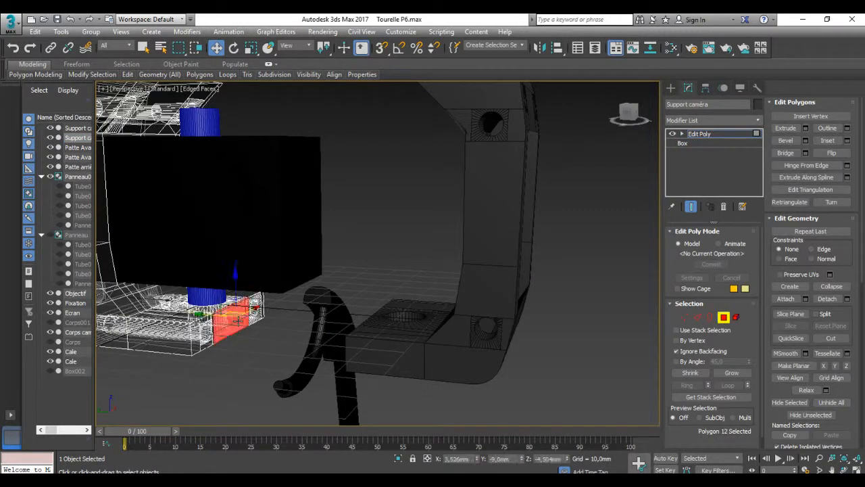
Return to Support caméra001 and retest its lower arm's side face and end faces, with Ignore Backfacing enabled for the last check.
{"action": "left_click", "coordinate": [76, 129]}
{"action": "key", "text": "z"}
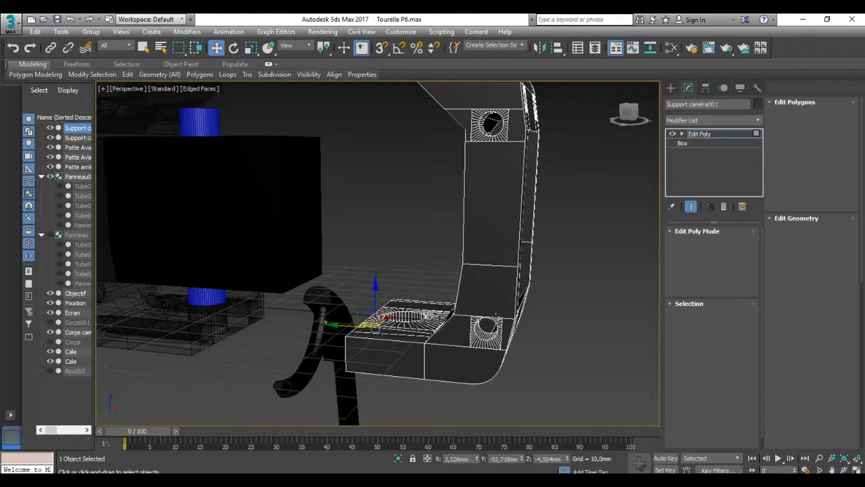
{"action": "middle_click_drag", "start_coordinate": [420, 354], "coordinate": [458, 350], "text": "alt"}
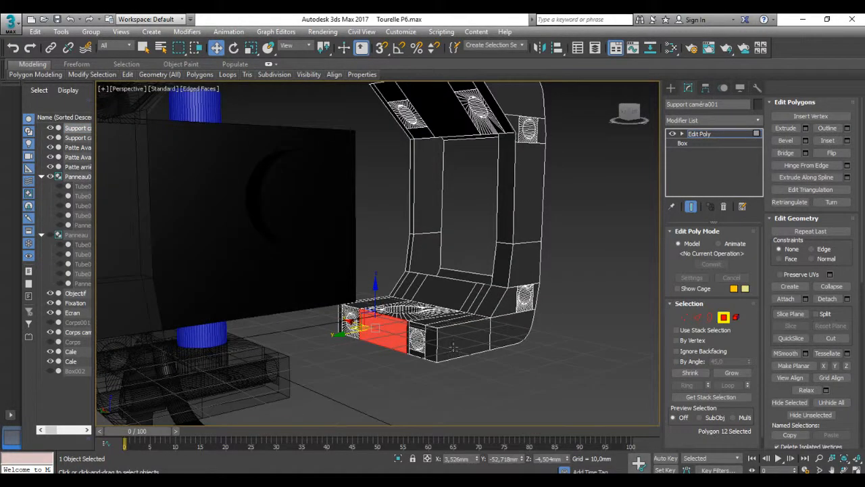
{"action": "left_click", "coordinate": [453, 346]}
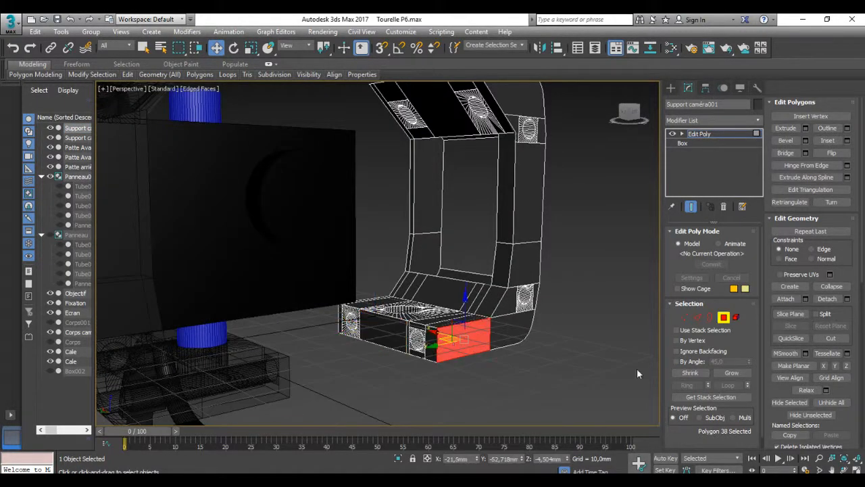
{"action": "left_click", "coordinate": [432, 351]}
{"action": "left_click", "coordinate": [388, 331]}
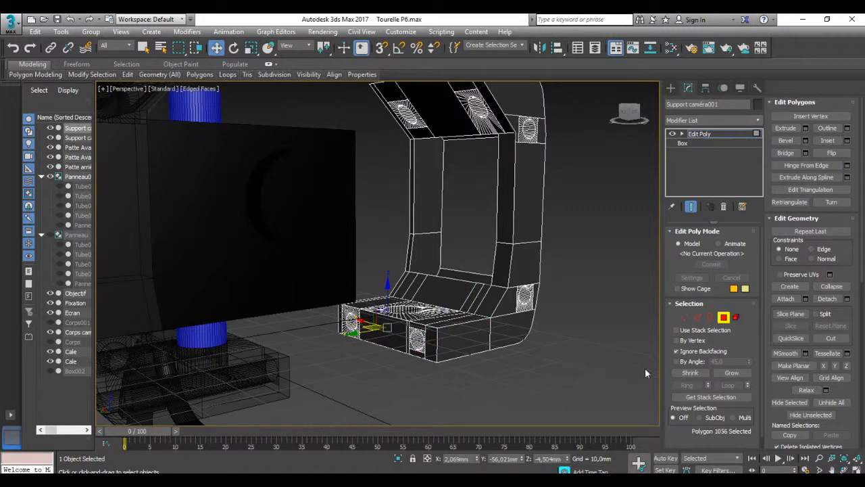
Disable Ignore Backfacing and add the end faces of Support caméra001's lower arm to the polygon selection one by one.
{"action": "left_click", "coordinate": [689, 353]}
{"action": "scroll", "coordinate": [412, 341], "scroll_direction": "up", "scroll_amount": 5}
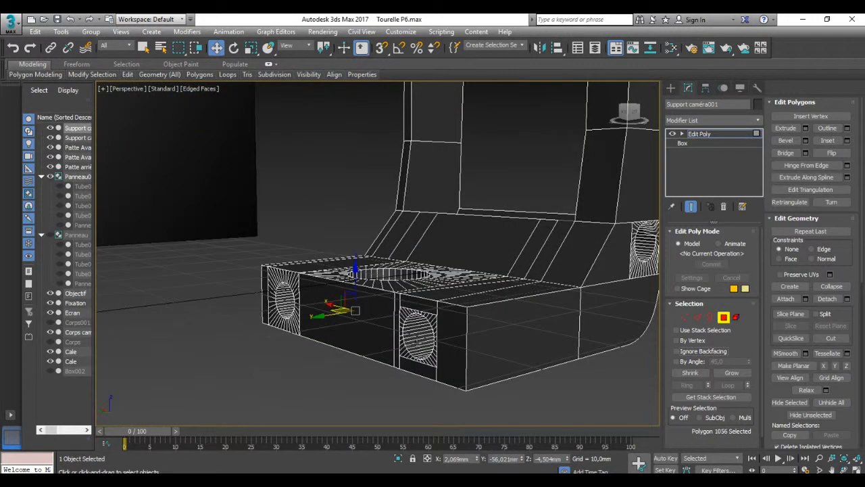
{"action": "left_click", "coordinate": [447, 335]}
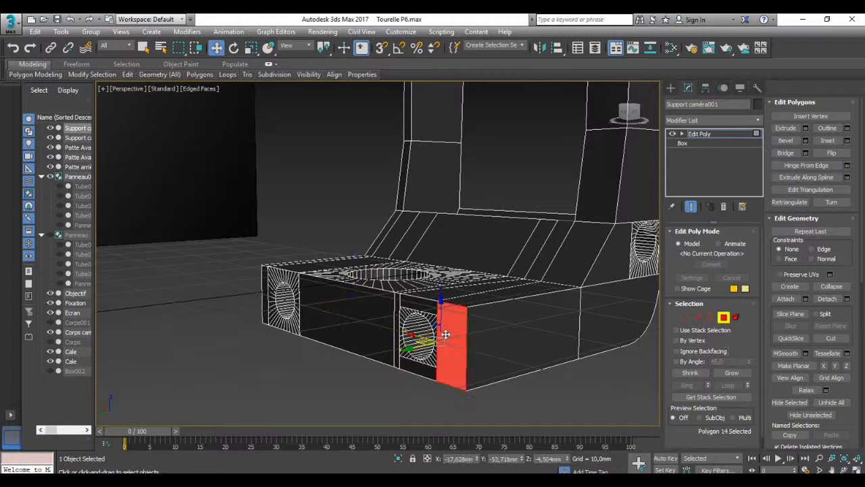
{"action": "left_click", "coordinate": [416, 305], "text": "ctrl"}
{"action": "left_click", "coordinate": [377, 314], "text": "ctrl"}
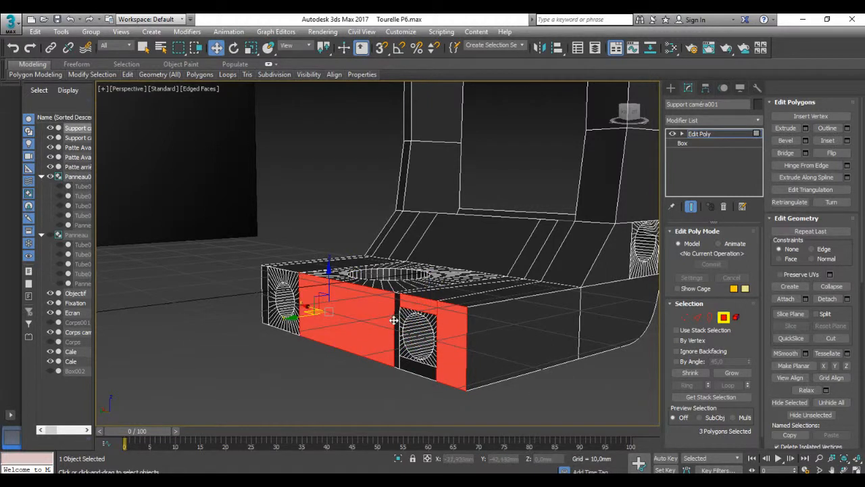
{"action": "left_click", "coordinate": [266, 277], "text": "ctrl"}
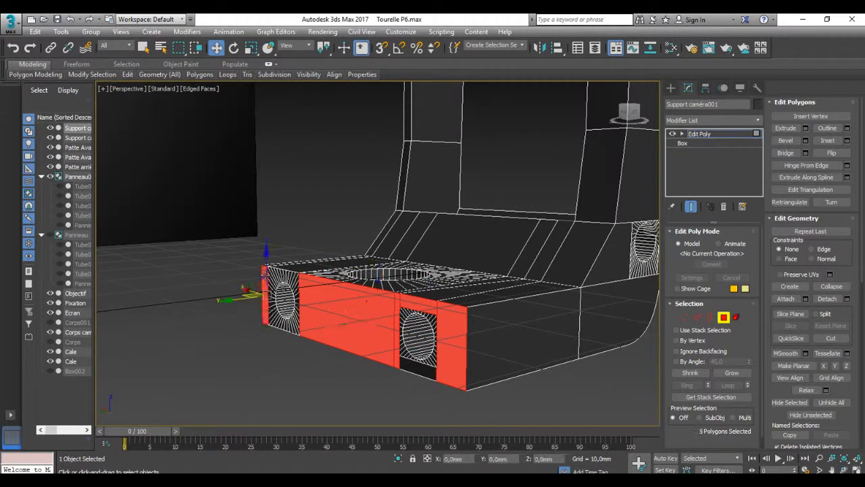
{"action": "left_click", "coordinate": [270, 281], "text": "ctrl"}
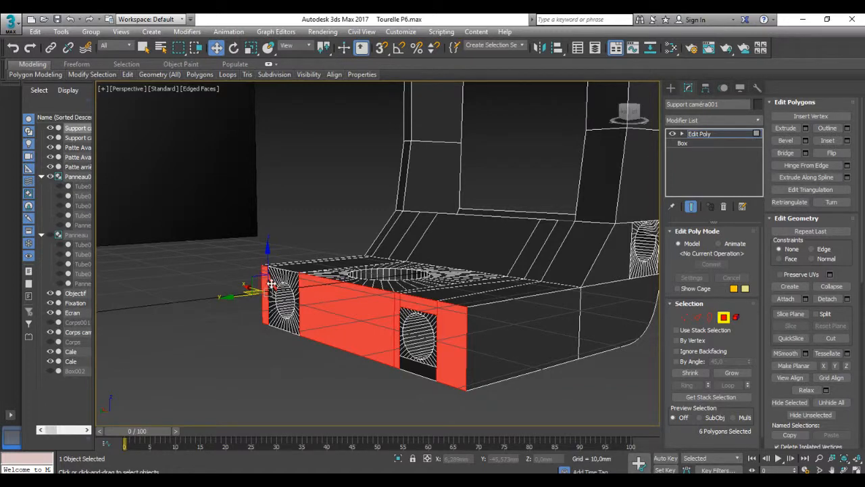
Region-select all end-face polygons of the lower arm in the Top view and check the selection in the Perspective view.
{"action": "key", "text": "alt+w"}
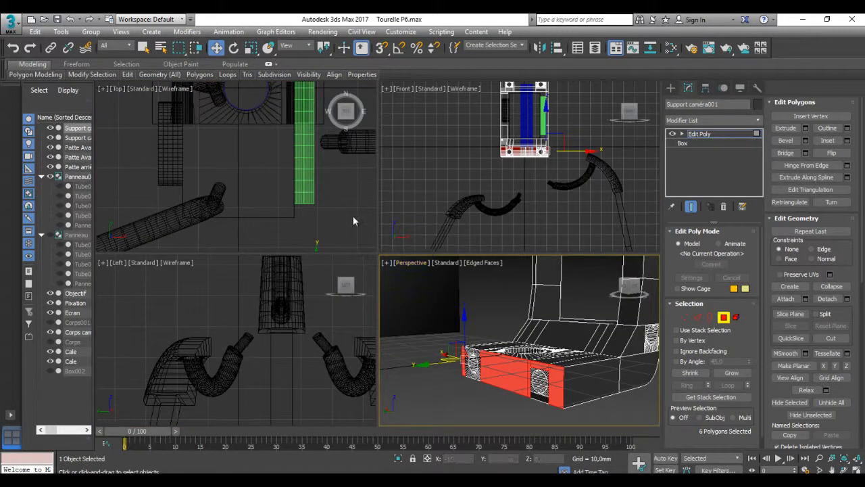
{"action": "scroll", "coordinate": [273, 202], "scroll_direction": "down", "scroll_amount": 5}
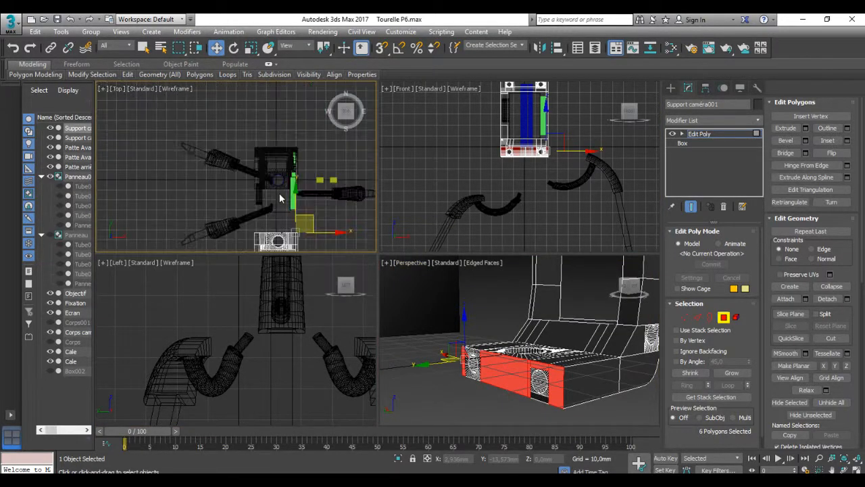
{"action": "scroll", "coordinate": [272, 228], "scroll_direction": "up", "scroll_amount": 8}
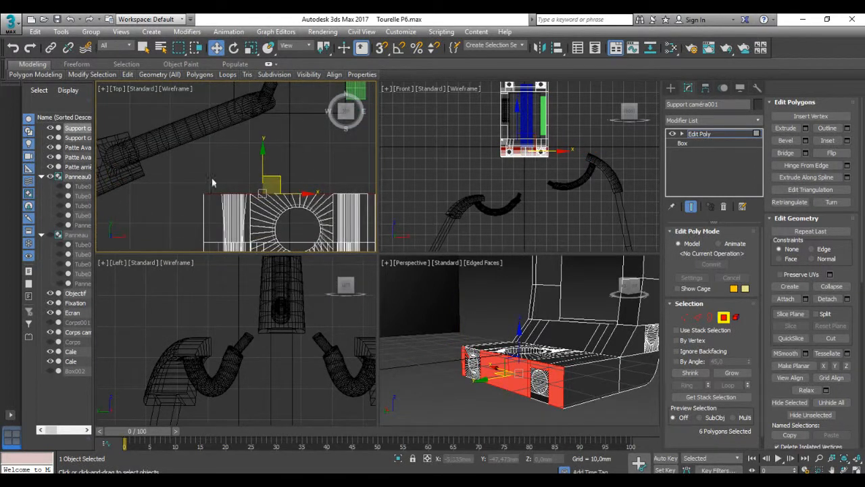
{"action": "left_click", "coordinate": [196, 181]}
{"action": "left_click_drag", "start_coordinate": [242, 196], "coordinate": [386, 203]}
{"action": "middle_click_drag", "start_coordinate": [372, 167], "coordinate": [320, 162]}
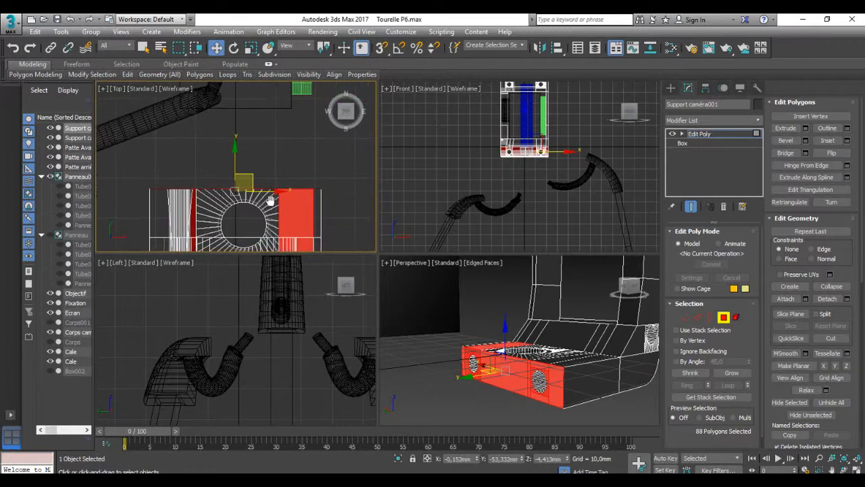
{"action": "left_click", "coordinate": [331, 160]}
{"action": "left_click_drag", "start_coordinate": [342, 160], "coordinate": [140, 198]}
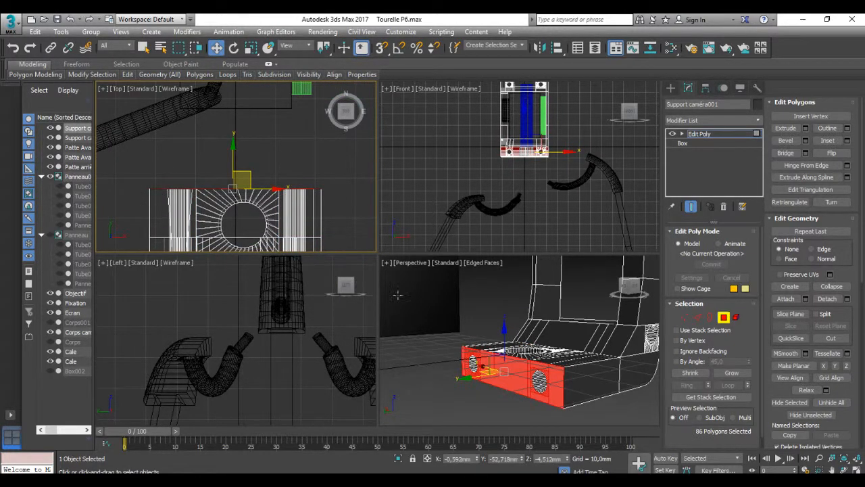
{"action": "middle_click_drag", "start_coordinate": [508, 408], "coordinate": [459, 389], "text": "alt"}
{"action": "scroll", "coordinate": [494, 395], "scroll_direction": "up", "scroll_amount": 4}
{"action": "scroll", "coordinate": [515, 390], "scroll_direction": "down", "scroll_amount": 2}
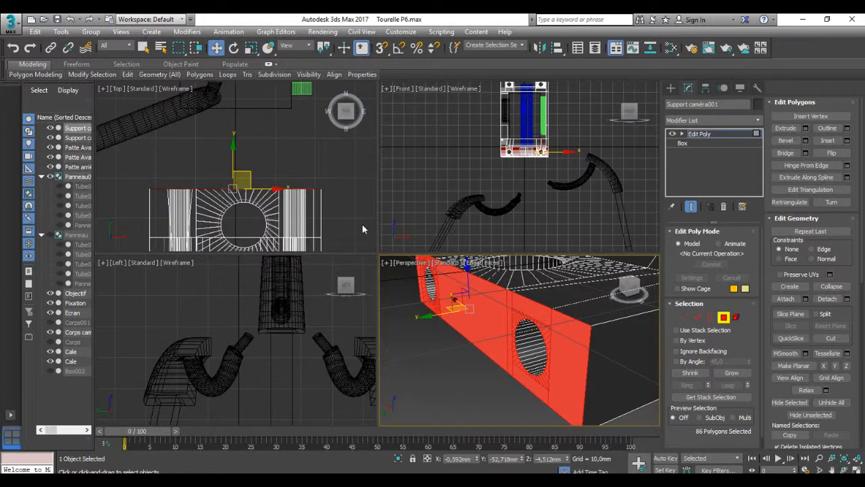
Try region-selecting the lower arm's polygons from its end back to around the middle of the large hole.
{"action": "scroll", "coordinate": [347, 208], "scroll_direction": "down", "scroll_amount": 2}
{"action": "middle_click_drag", "start_coordinate": [347, 210], "coordinate": [302, 185]}
{"action": "left_click_drag", "start_coordinate": [299, 163], "coordinate": [155, 203]}
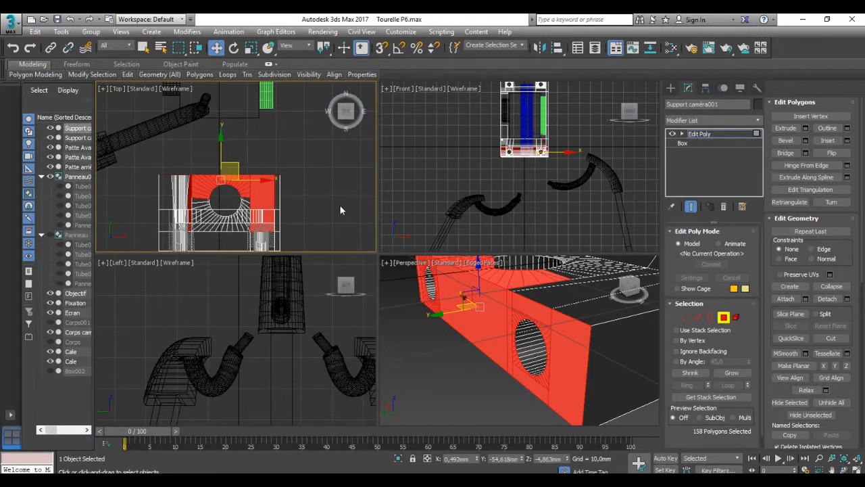
{"action": "left_click_drag", "start_coordinate": [306, 157], "coordinate": [112, 205]}
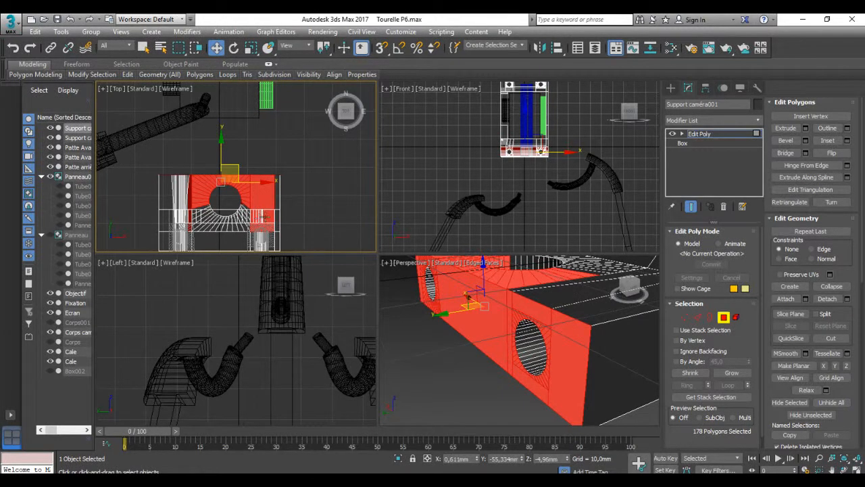
{"action": "left_click_drag", "start_coordinate": [325, 213], "coordinate": [113, 257]}
{"action": "left_click_drag", "start_coordinate": [311, 243], "coordinate": [123, 210]}
{"action": "left_click_drag", "start_coordinate": [282, 244], "coordinate": [136, 196], "text": "alt"}
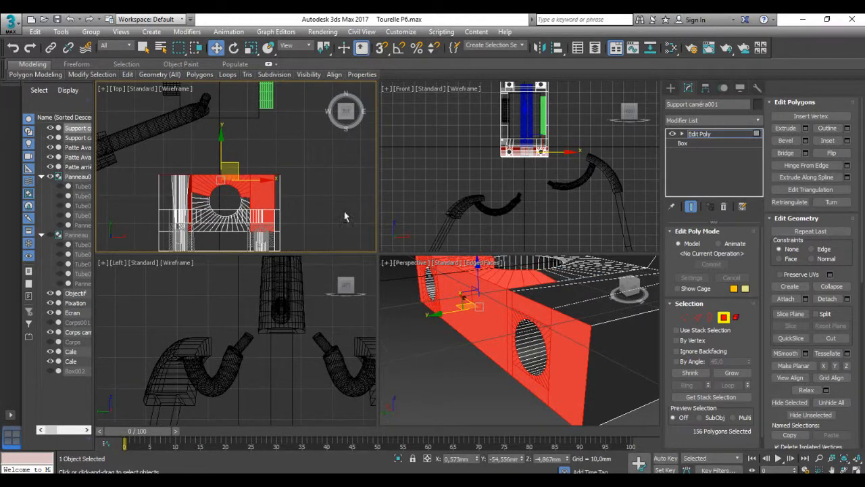
Try removing top-face polygons beside the large hole from the selection, restore them, and clear the whole selection.
{"action": "key", "text": "alt+w"}
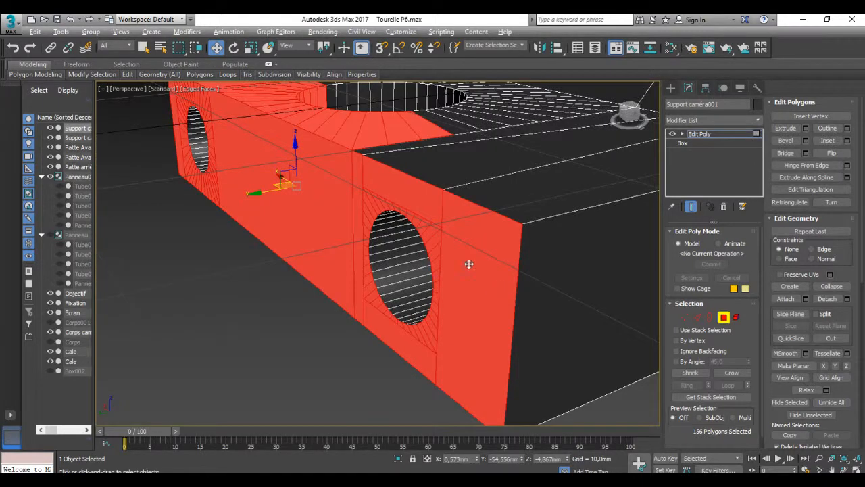
{"action": "scroll", "coordinate": [440, 210], "scroll_direction": "down", "scroll_amount": 3}
{"action": "middle_click_drag", "start_coordinate": [437, 186], "coordinate": [509, 210], "text": "alt"}
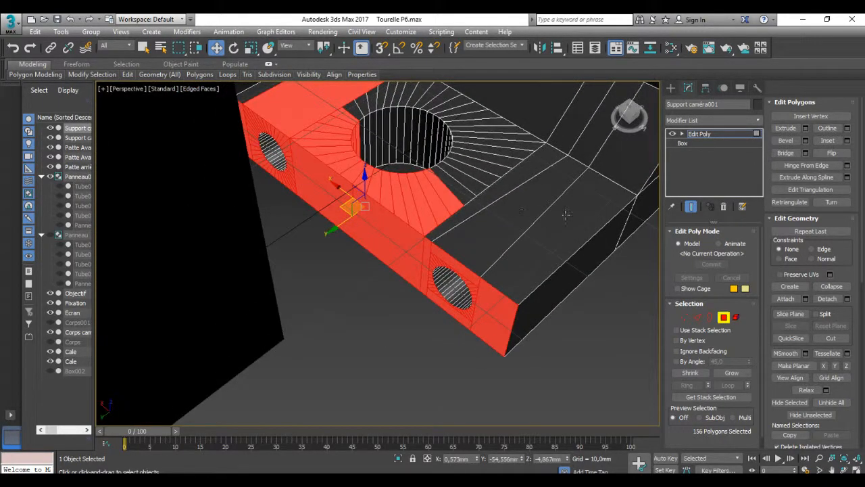
{"action": "left_click_drag", "start_coordinate": [541, 219], "coordinate": [378, 116], "text": "alt"}
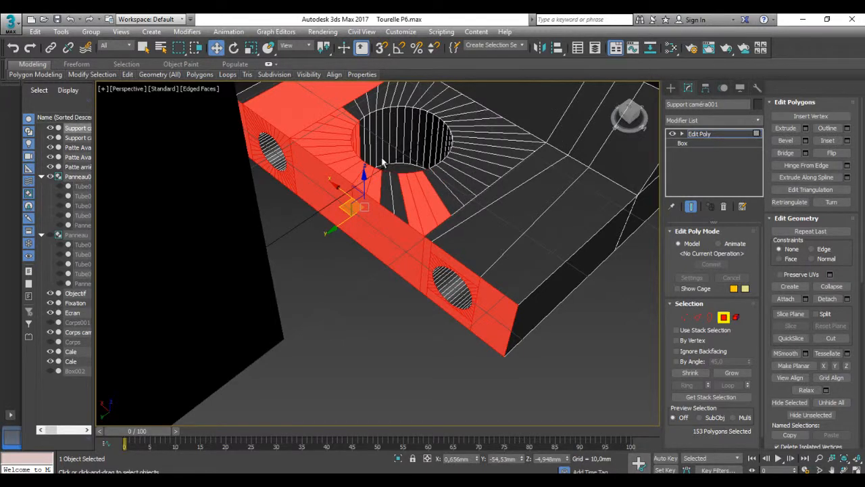
{"action": "middle_click_drag", "start_coordinate": [581, 254], "coordinate": [396, 299], "text": "alt"}
{"action": "scroll", "coordinate": [397, 302], "scroll_direction": "down", "scroll_amount": 2}
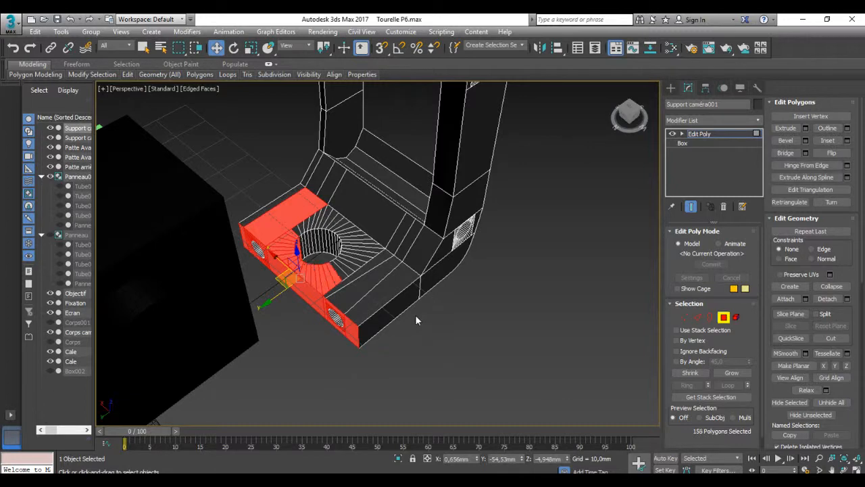
{"action": "left_click", "coordinate": [416, 314]}
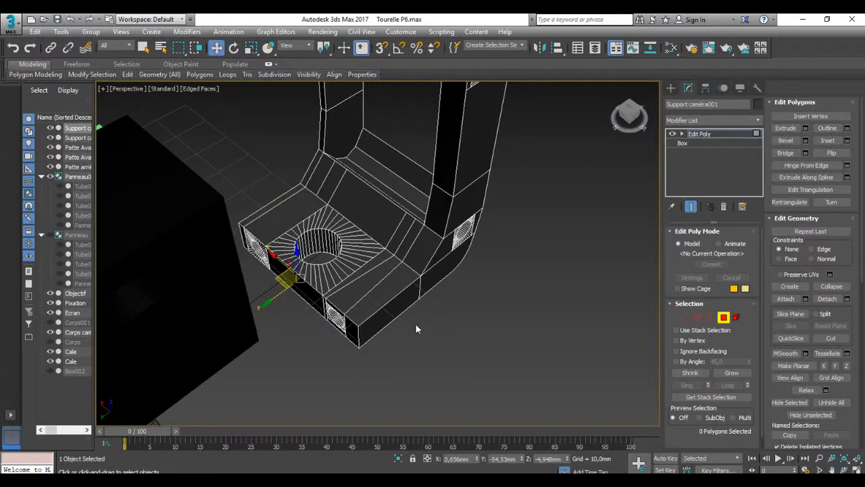
Region-select the lower arm's end faces in the Top view and move them about 0.8 mm outward along Y.
{"action": "key", "text": "alt+w"}
{"action": "left_click", "coordinate": [145, 156]}
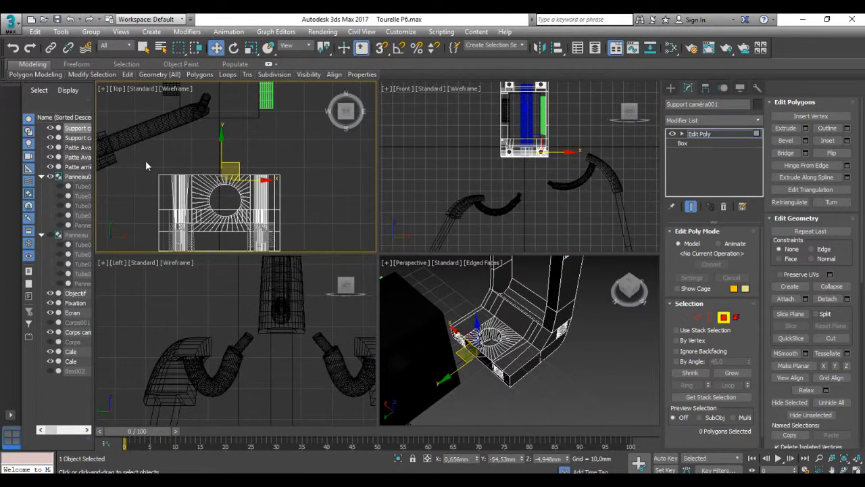
{"action": "left_click_drag", "start_coordinate": [146, 160], "coordinate": [303, 179]}
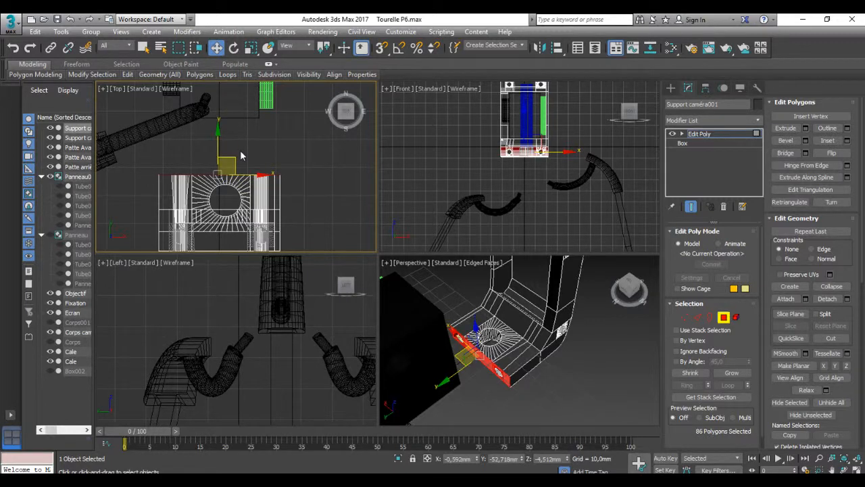
{"action": "mouse_move", "coordinate": [217, 132]}
{"action": "left_mouse_down"}
{"action": "mouse_move", "coordinate": [218, 145]}
{"action": "mouse_move", "coordinate": [220, 131]}
{"action": "left_mouse_up"}
{"action": "scroll", "coordinate": [480, 356], "scroll_direction": "up", "scroll_amount": 2}
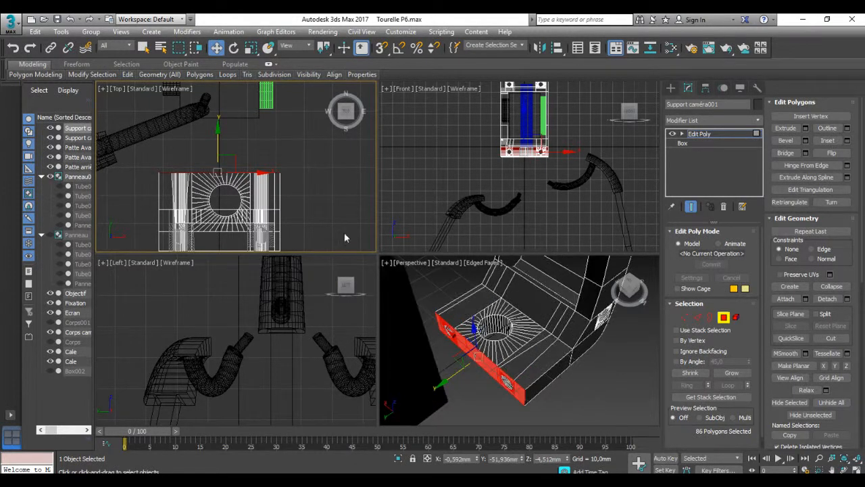
Delete the lower arm's end faces and the front-half polygons around the large hole, including the leftover slivers on both sides.
{"action": "left_click", "coordinate": [301, 158]}
{"action": "left_click_drag", "start_coordinate": [305, 148], "coordinate": [136, 201]}
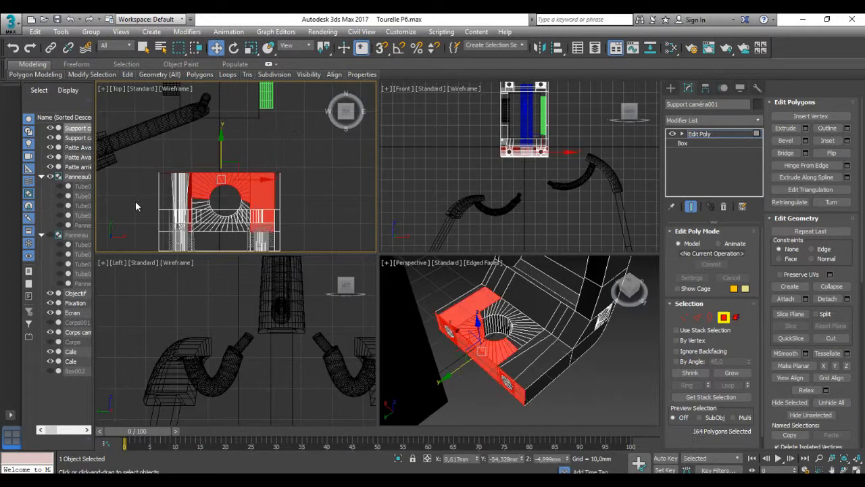
{"action": "key", "text": "Delete"}
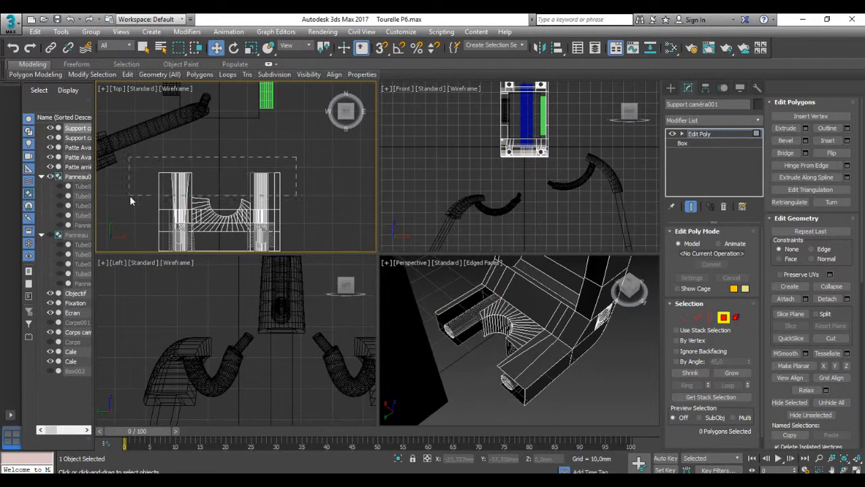
{"action": "left_click_drag", "start_coordinate": [127, 205], "coordinate": [127, 205]}
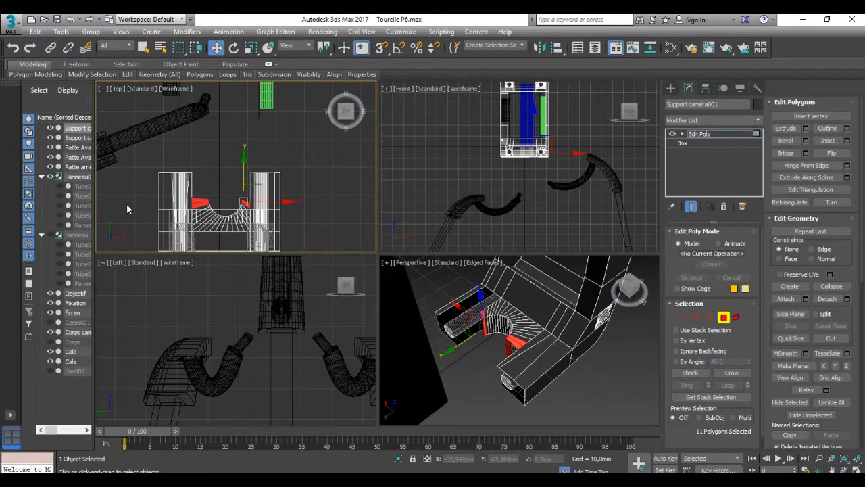
{"action": "key", "text": "Delete"}
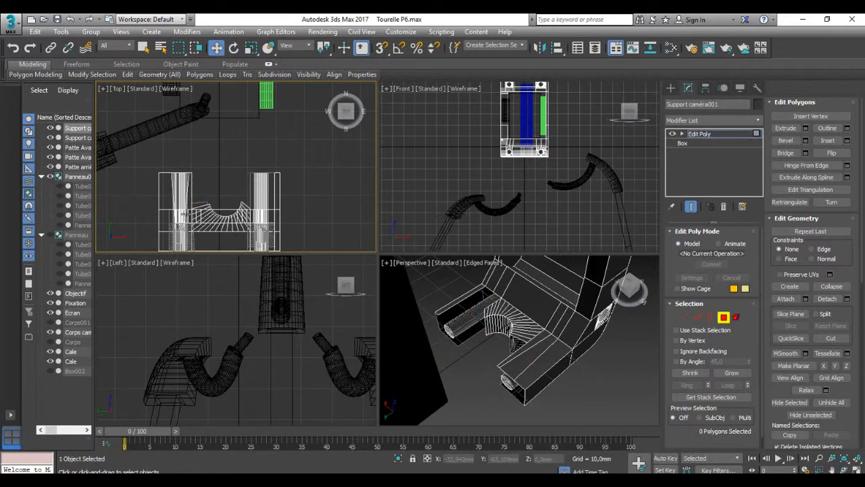
Test polygon selection on the near prong's top and outer side faces, and clear the selection.
{"action": "left_click", "coordinate": [545, 372]}
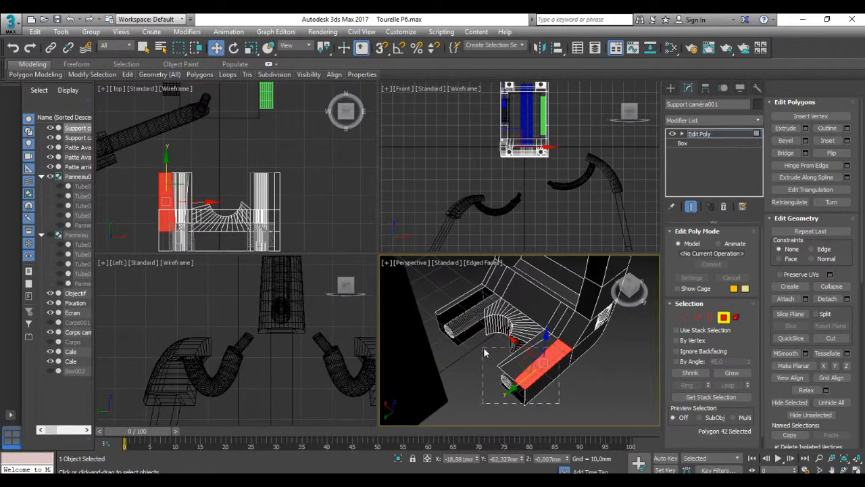
{"action": "left_click_drag", "start_coordinate": [484, 347], "coordinate": [484, 346]}
{"action": "middle_click_drag", "start_coordinate": [528, 365], "coordinate": [509, 354], "text": "alt"}
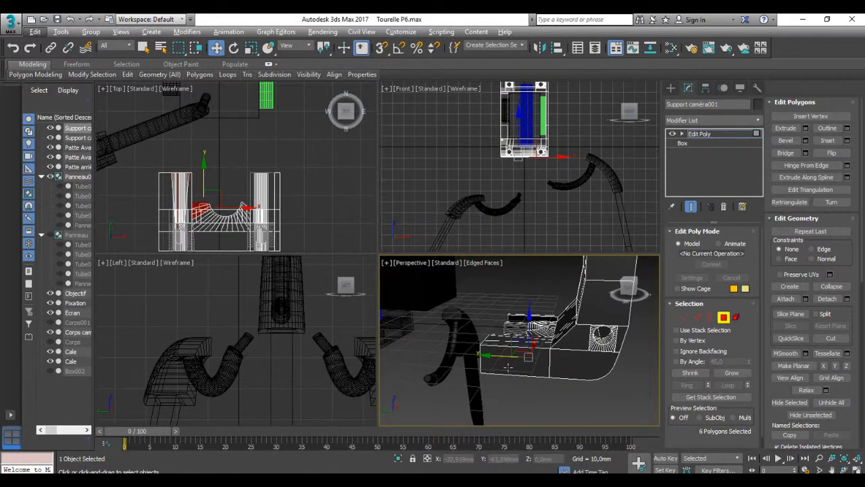
{"action": "left_click", "coordinate": [508, 367]}
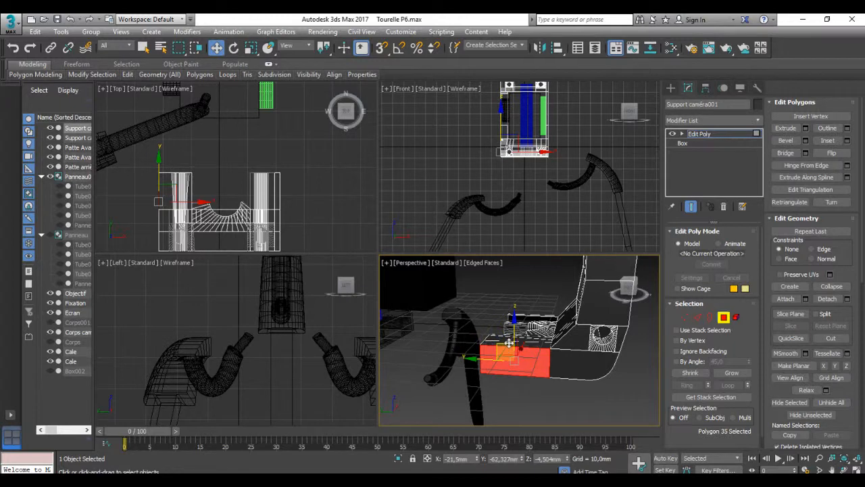
{"action": "left_click", "coordinate": [306, 167]}
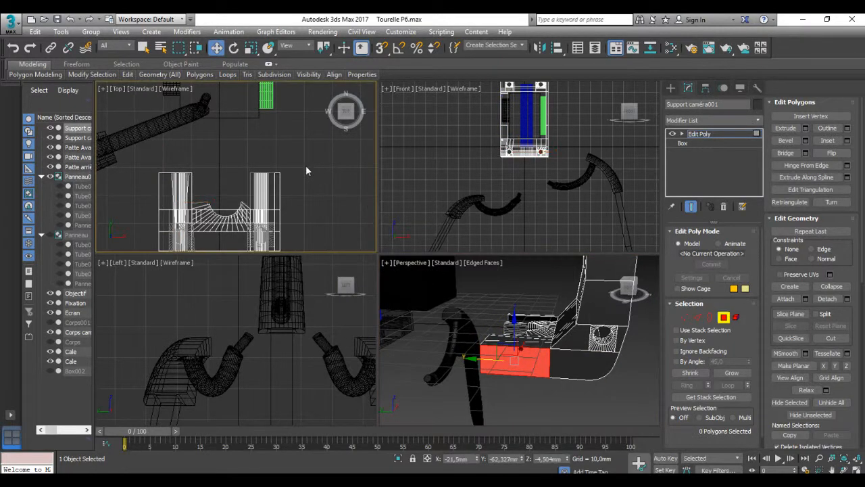
Try region-selecting the polygons of the opposite prong in the Top view, with Ignore Backfacing enabled for the last check.
{"action": "left_click_drag", "start_coordinate": [299, 157], "coordinate": [245, 197]}
{"action": "scroll", "coordinate": [258, 196], "scroll_direction": "up", "scroll_amount": 5}
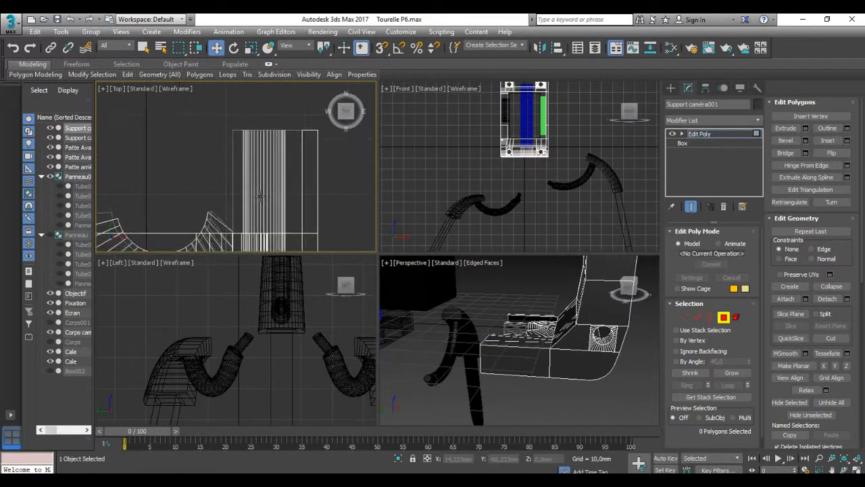
{"action": "left_click_drag", "start_coordinate": [360, 186], "coordinate": [188, 161]}
{"action": "left_click_drag", "start_coordinate": [369, 198], "coordinate": [175, 157]}
{"action": "left_click_drag", "start_coordinate": [173, 107], "coordinate": [377, 242]}
{"action": "left_click", "coordinate": [337, 204]}
{"action": "left_click", "coordinate": [517, 367]}
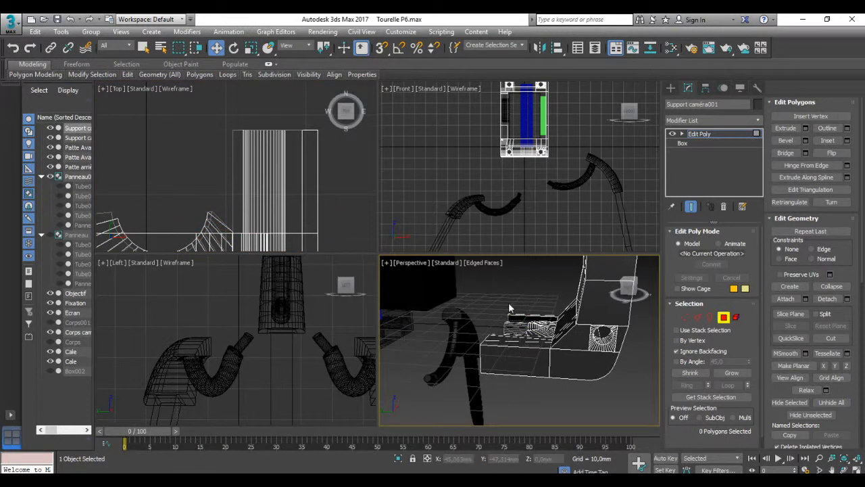
Disable Ignore Backfacing and delete the near prong's outer side face together with its two adjoining top faces.
{"action": "left_click", "coordinate": [676, 351]}
{"action": "left_click", "coordinate": [510, 358]}
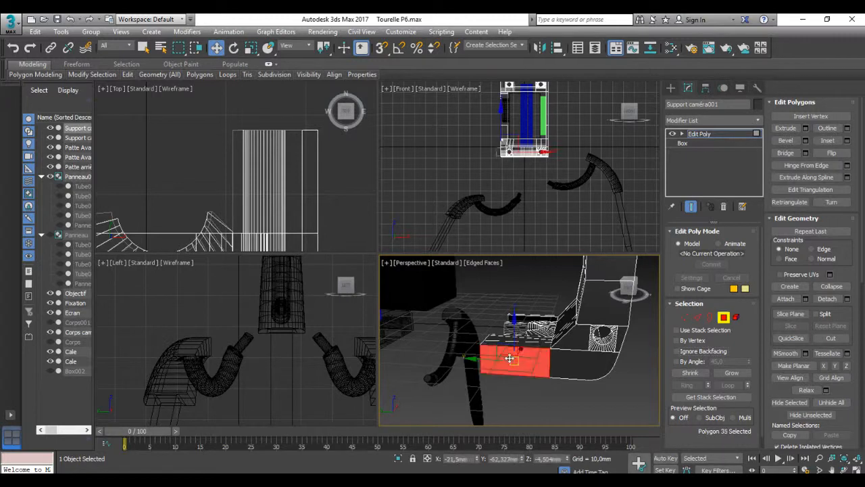
{"action": "left_click", "coordinate": [504, 343], "text": "ctrl"}
{"action": "left_click", "coordinate": [496, 337], "text": "ctrl"}
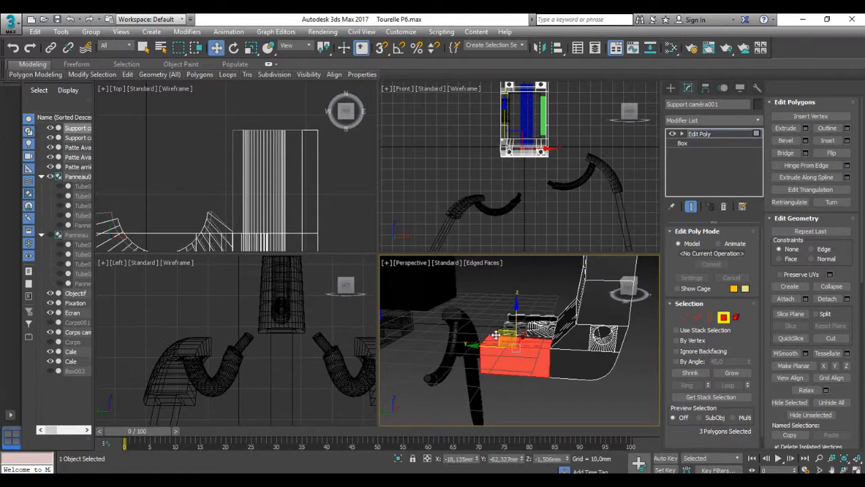
{"action": "key", "text": "Delete"}
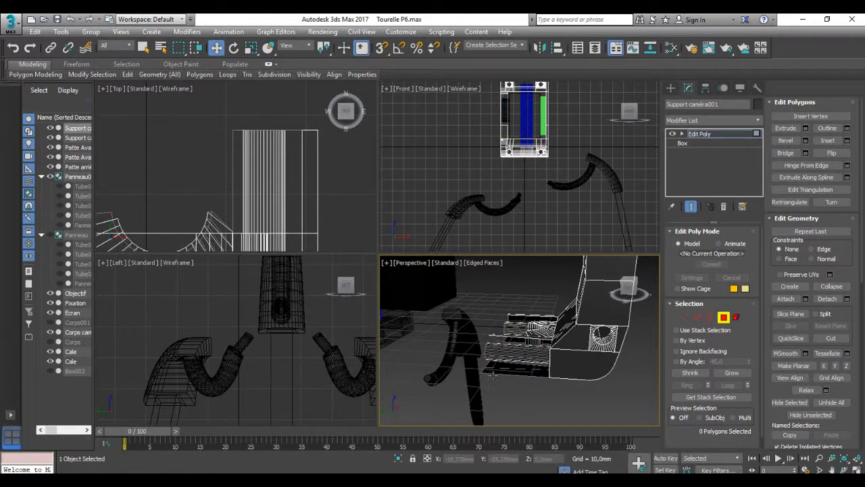
Delete the underside polygons of the near prong on the mirrored camera support's lower arm.
{"action": "middle_click_drag", "start_coordinate": [493, 376], "coordinate": [553, 383], "text": "alt"}
{"action": "left_click", "coordinate": [561, 381]}
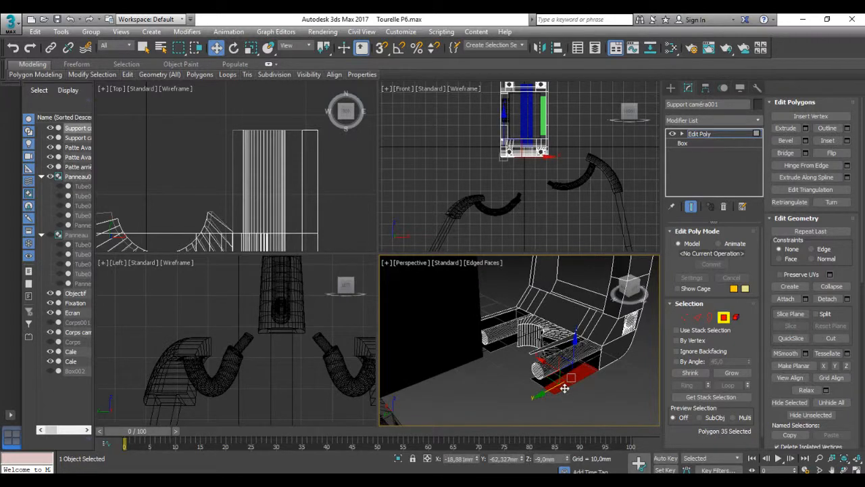
{"action": "key", "text": "z"}
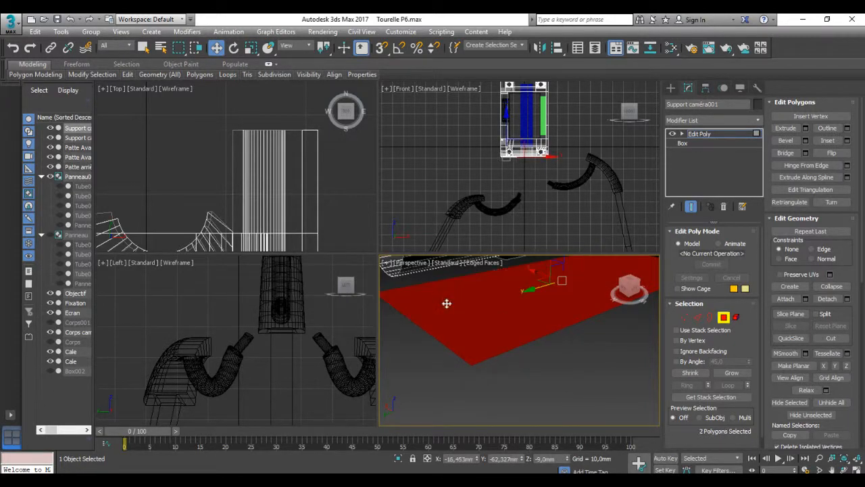
{"action": "key", "text": "Delete"}
{"action": "scroll", "coordinate": [446, 304], "scroll_direction": "down", "scroll_amount": 3}
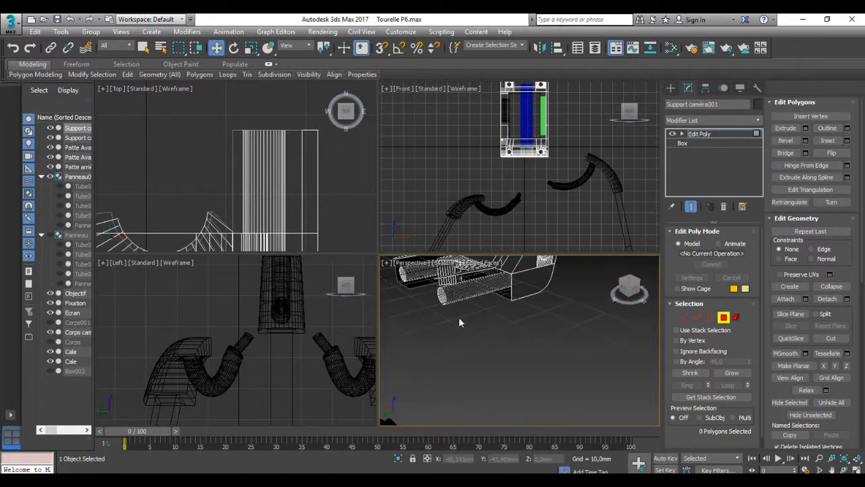
Delete the opposite prong's outer side face together with its adjoining upper polygons.
{"action": "middle_click_drag", "start_coordinate": [458, 316], "coordinate": [621, 364]}
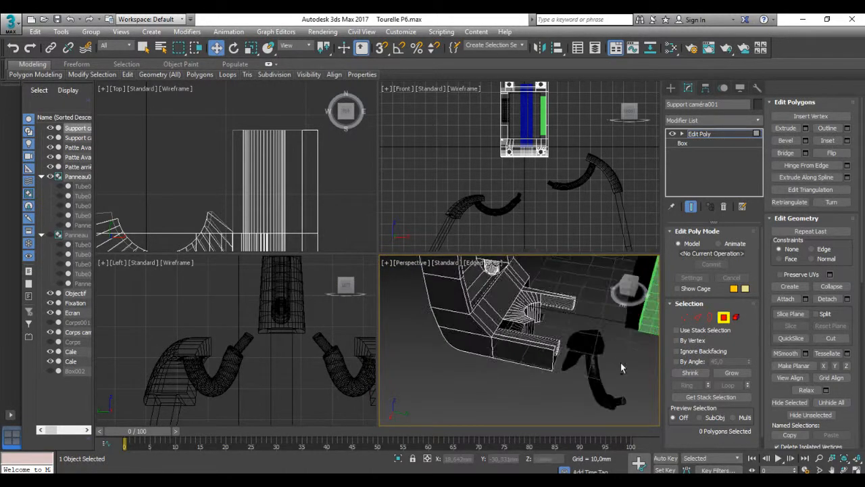
{"action": "left_click", "coordinate": [540, 356]}
{"action": "left_click", "coordinate": [541, 345], "text": "ctrl"}
{"action": "left_click", "coordinate": [545, 341], "text": "ctrl"}
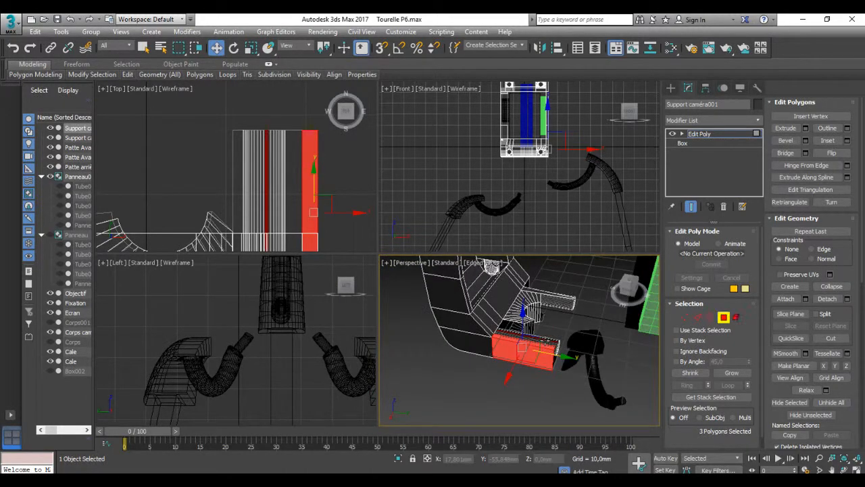
{"action": "key", "text": "Delete"}
Delete the two underside polygons of the opposite prong, leaving the cylindrical hole walls in place.
{"action": "left_click", "coordinate": [545, 342]}
{"action": "left_click", "coordinate": [545, 347], "text": "ctrl"}
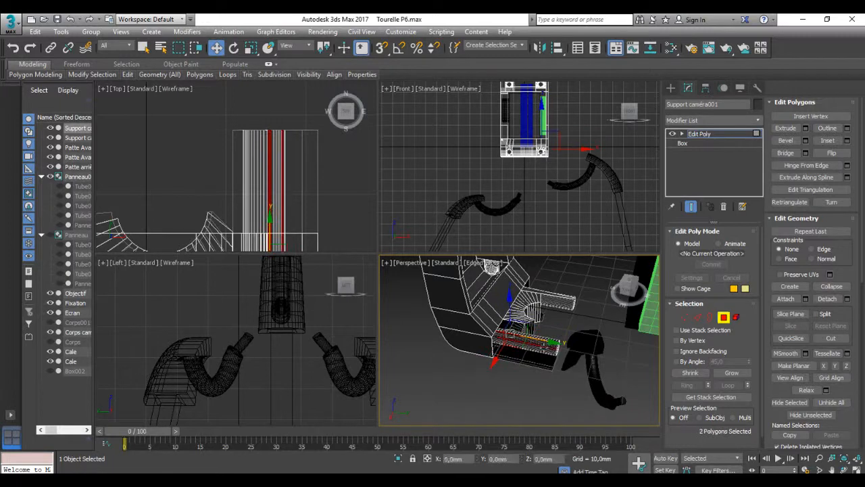
{"action": "key", "text": "z"}
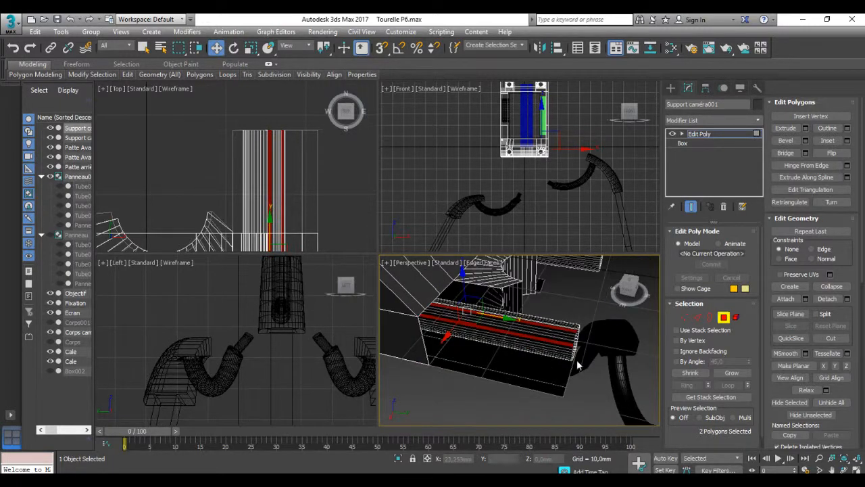
{"action": "left_click", "coordinate": [546, 377]}
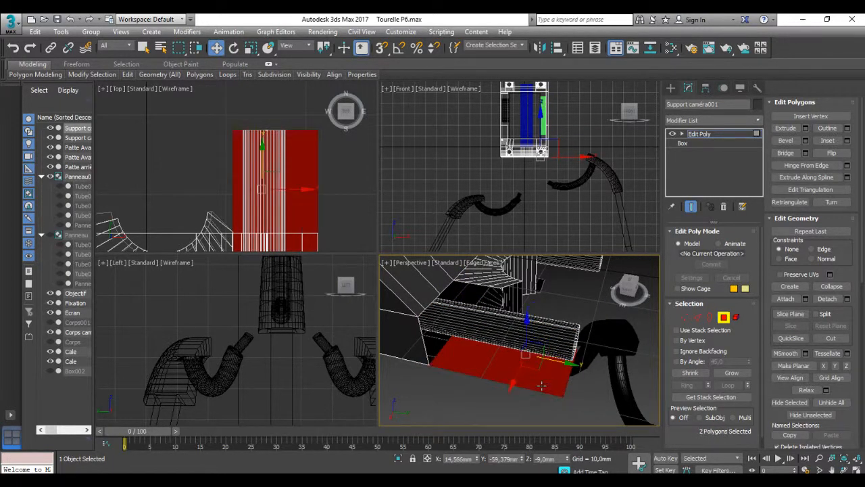
{"action": "key", "text": "Delete"}
{"action": "middle_click_drag", "start_coordinate": [590, 390], "coordinate": [532, 362], "text": "alt"}
{"action": "scroll", "coordinate": [532, 365], "scroll_direction": "down", "scroll_amount": 5}
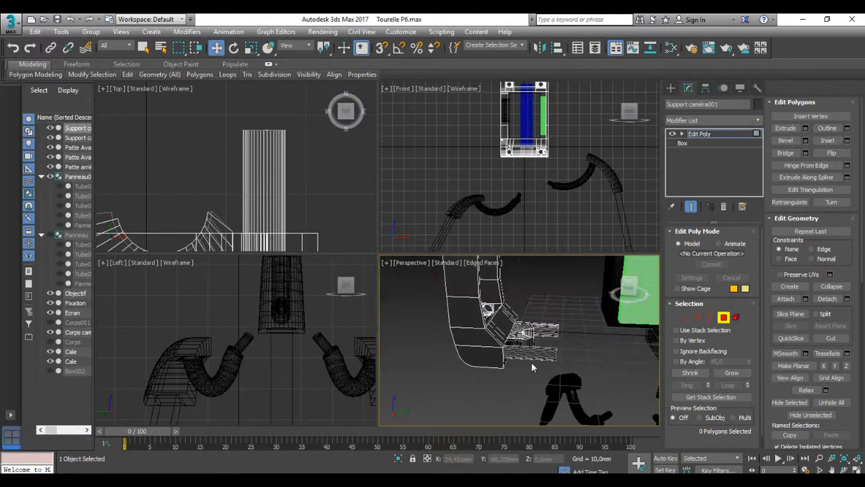
Leave polygon editing and move Support caméra001 along Y toward the turret body, to about -56.35 mm.
{"action": "left_click", "coordinate": [75, 129]}
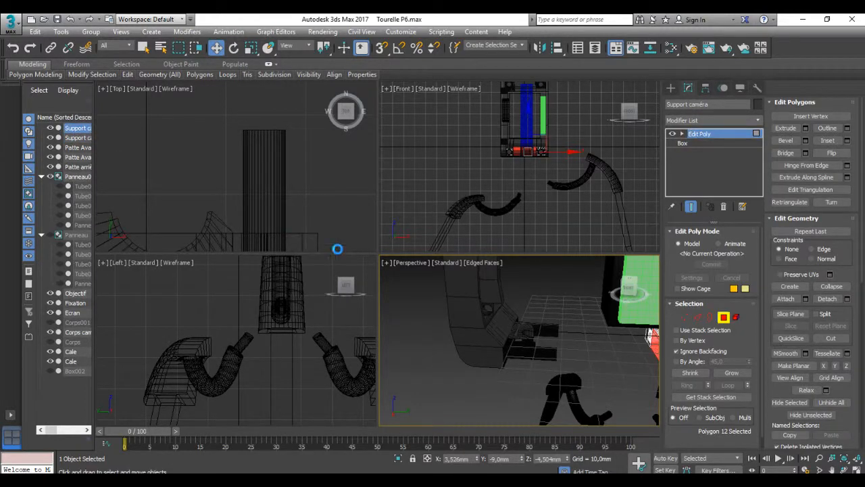
{"action": "scroll", "coordinate": [245, 189], "scroll_direction": "down", "scroll_amount": 3}
{"action": "scroll", "coordinate": [244, 188], "scroll_direction": "down", "scroll_amount": 3}
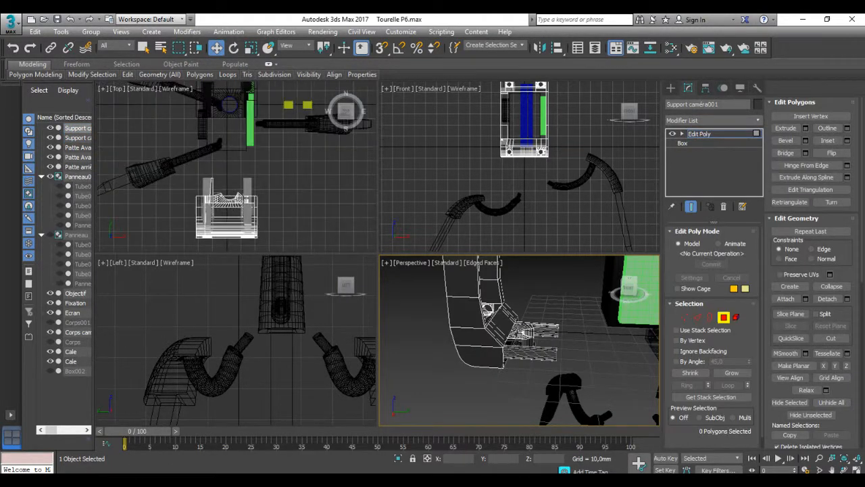
{"action": "left_click", "coordinate": [671, 87]}
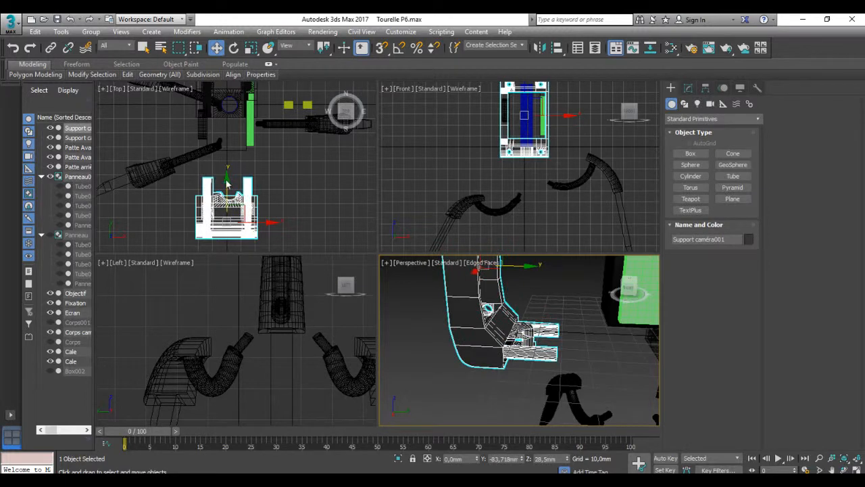
{"action": "left_click", "coordinate": [227, 188]}
{"action": "left_click_drag", "start_coordinate": [226, 179], "coordinate": [231, 141]}
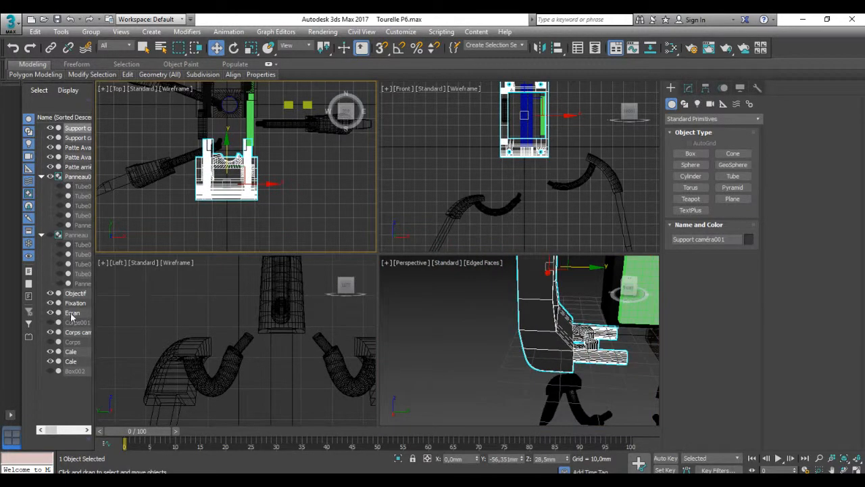
Move Support caméra001 along Y to -22.146 mm, with Corps001 shown temporarily as a positioning reference.
{"action": "left_click", "coordinate": [50, 324]}
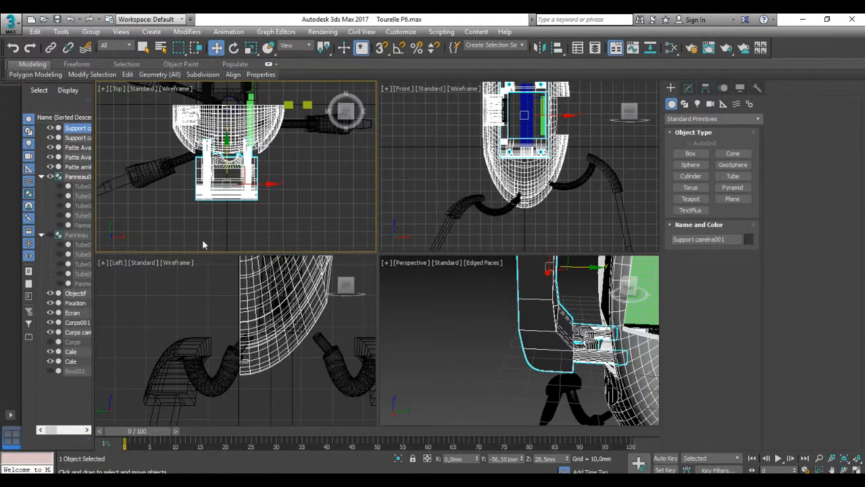
{"action": "scroll", "coordinate": [219, 145], "scroll_direction": "up", "scroll_amount": 3}
{"action": "scroll", "coordinate": [219, 144], "scroll_direction": "down", "scroll_amount": 5}
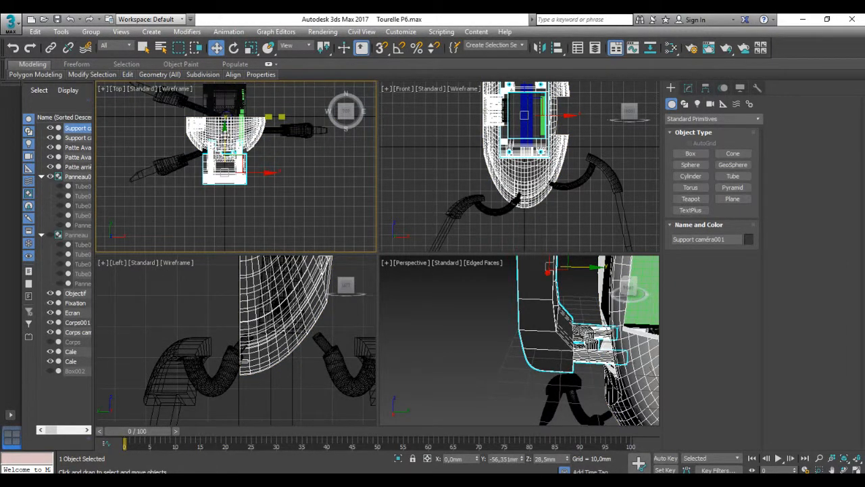
{"action": "left_click_drag", "start_coordinate": [226, 135], "coordinate": [227, 100]}
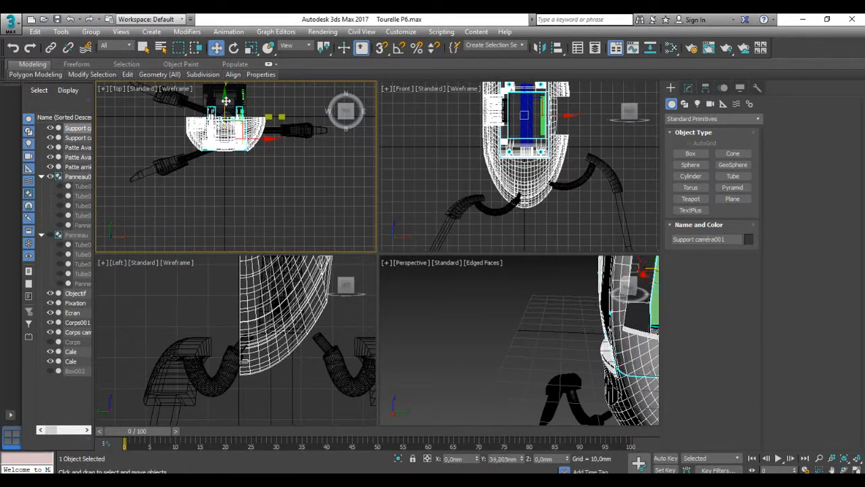
{"action": "scroll", "coordinate": [226, 109], "scroll_direction": "up", "scroll_amount": 4}
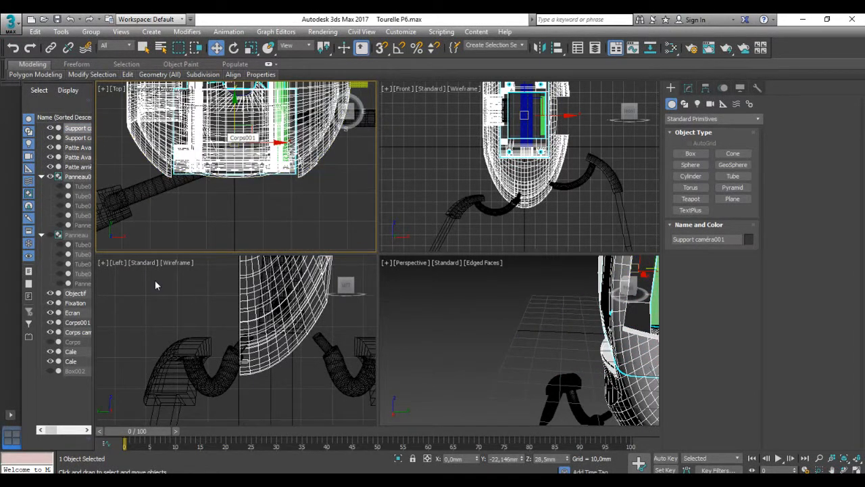
{"action": "left_click", "coordinate": [49, 323]}
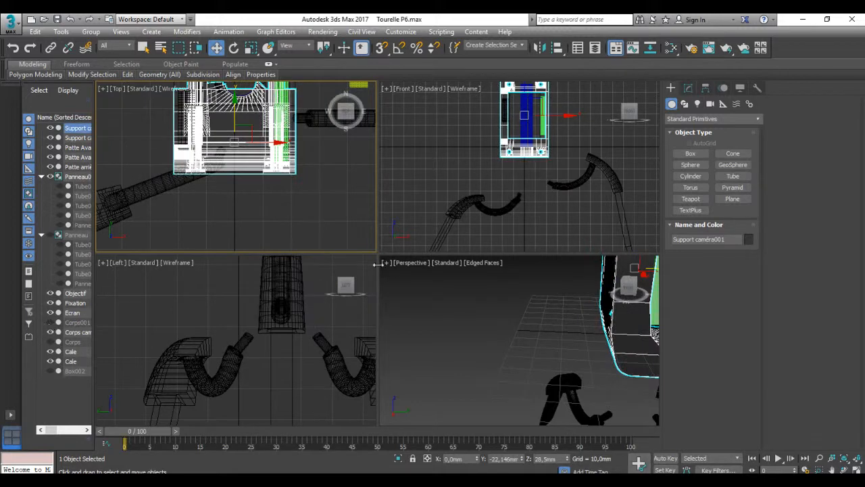
Examine how the mirrored support's lower arm meets the original camera support beneath the camera.
{"action": "middle_click_drag", "start_coordinate": [465, 319], "coordinate": [418, 326]}
{"action": "scroll", "coordinate": [418, 326], "scroll_direction": "down", "scroll_amount": 2}
{"action": "scroll", "coordinate": [490, 347], "scroll_direction": "up", "scroll_amount": 5}
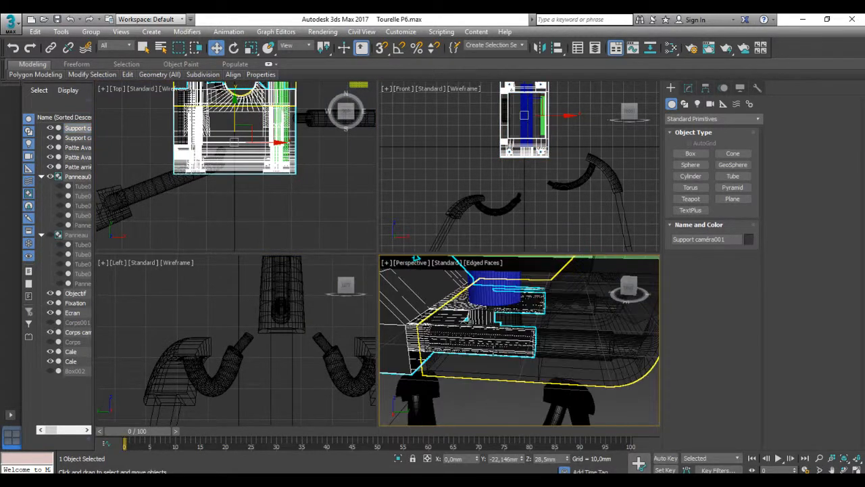
{"action": "middle_click_drag", "start_coordinate": [499, 344], "coordinate": [510, 329], "text": "alt"}
{"action": "scroll", "coordinate": [509, 329], "scroll_direction": "down", "scroll_amount": 5}
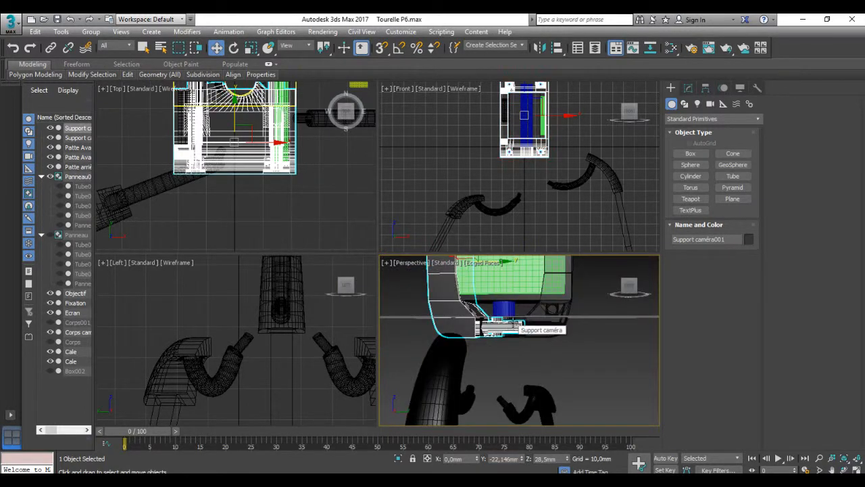
{"action": "middle_click_drag", "start_coordinate": [560, 296], "coordinate": [559, 354]}
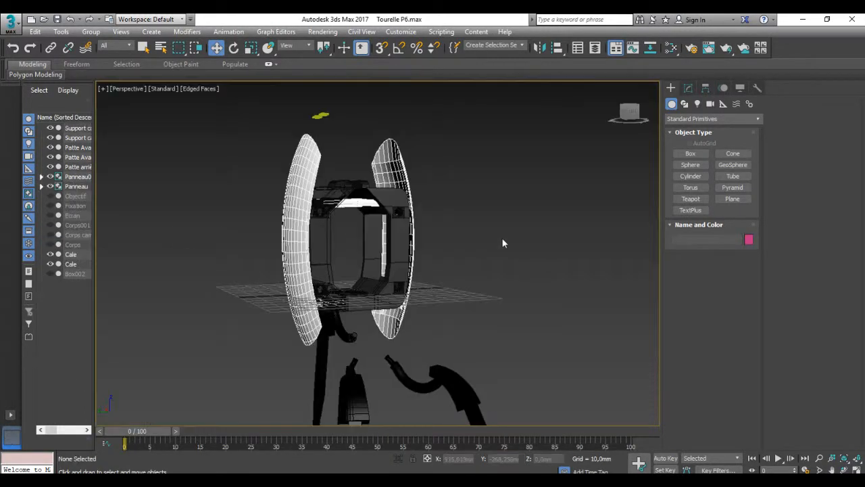
Select Support caméra001 and inspect where its upper and lower arms meet the original support and the panel tubes.
{"action": "scroll", "coordinate": [386, 338], "scroll_direction": "up", "scroll_amount": 5}
{"action": "left_click", "coordinate": [411, 281]}
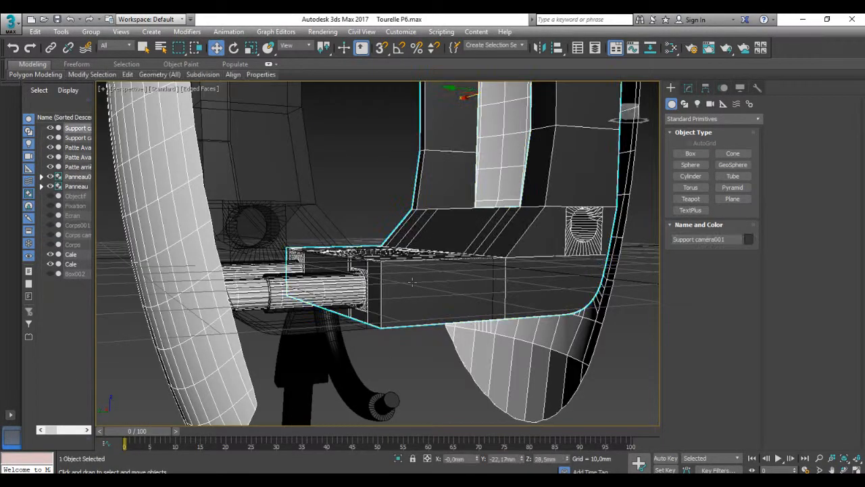
{"action": "middle_click_drag", "start_coordinate": [419, 291], "coordinate": [377, 294], "text": "alt"}
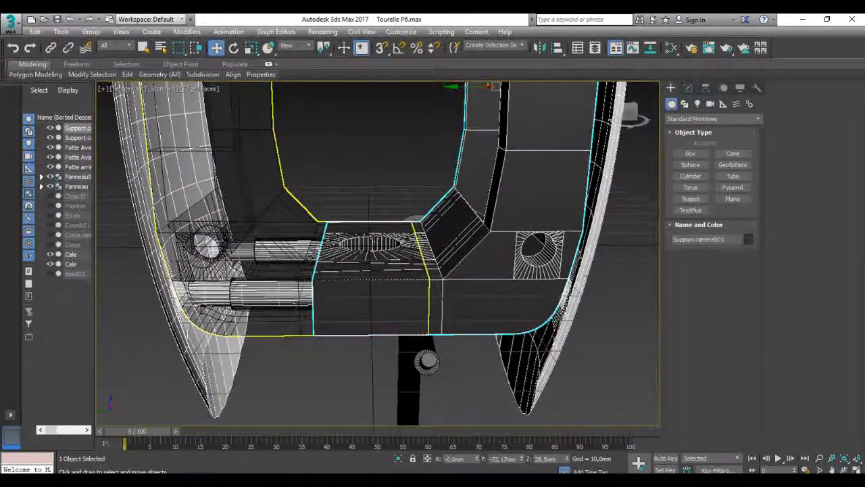
{"action": "scroll", "coordinate": [382, 252], "scroll_direction": "down", "scroll_amount": 4}
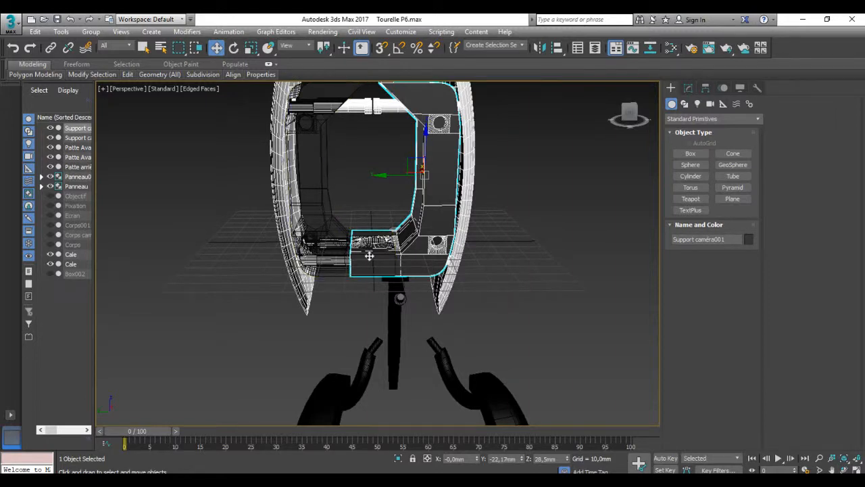
{"action": "middle_click_drag", "start_coordinate": [369, 255], "coordinate": [371, 269], "text": "alt"}
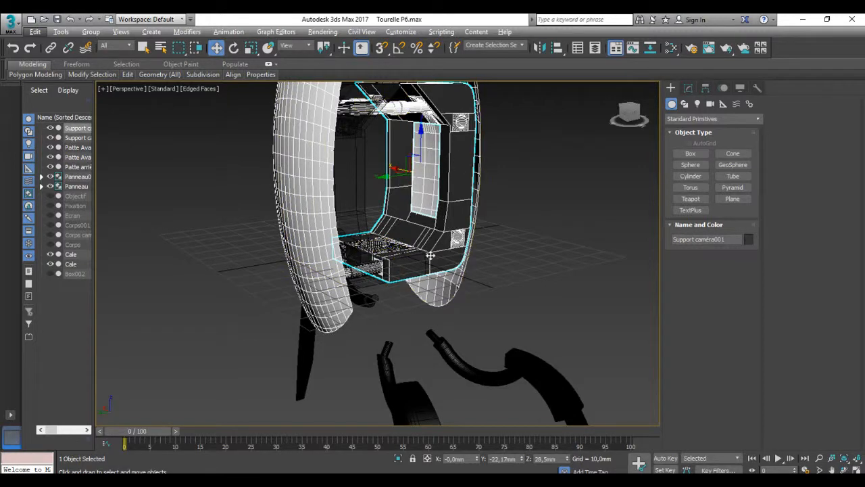
{"action": "middle_click_drag", "start_coordinate": [430, 255], "coordinate": [354, 267], "text": "alt"}
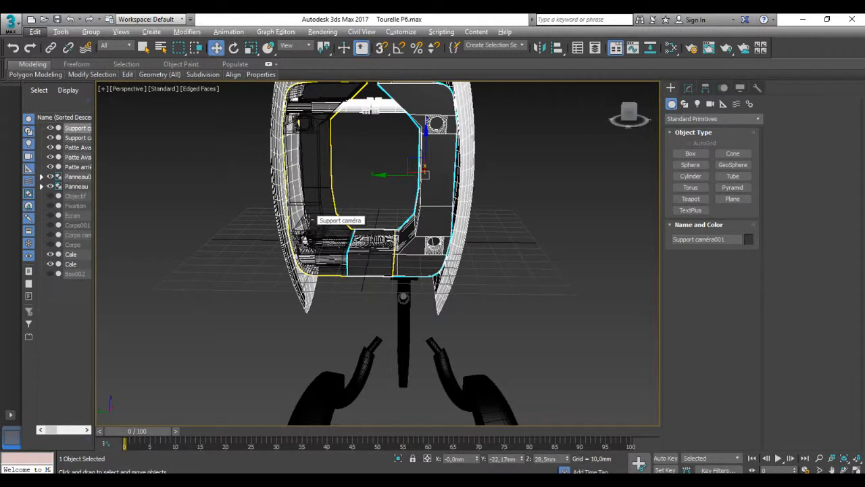
{"action": "middle_click_drag", "start_coordinate": [356, 179], "coordinate": [383, 134], "text": "alt"}
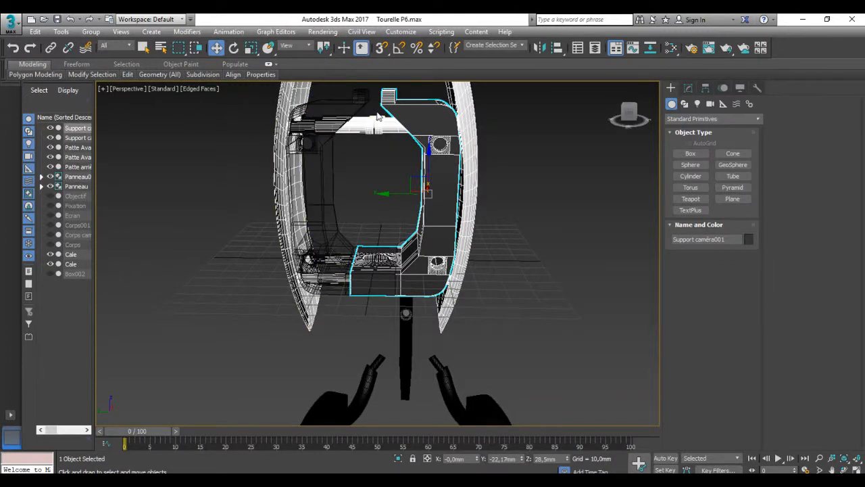
{"action": "mouse_move", "coordinate": [379, 120]}
{"action": "middle_mouse_down", "text": "alt"}
{"action": "mouse_move", "coordinate": [384, 154]}
{"action": "mouse_move", "coordinate": [375, 144]}
{"action": "mouse_move", "coordinate": [385, 155]}
{"action": "mouse_move", "coordinate": [375, 123]}
{"action": "middle_mouse_up", "text": "alt"}
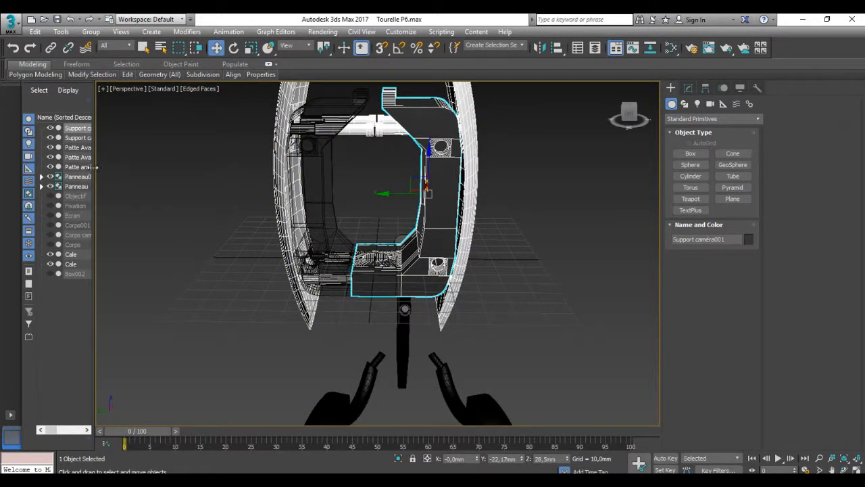
Hide the original Support caméra and every member of the Panneau group, including its four tubes and panel.
{"action": "left_click", "coordinate": [50, 138]}
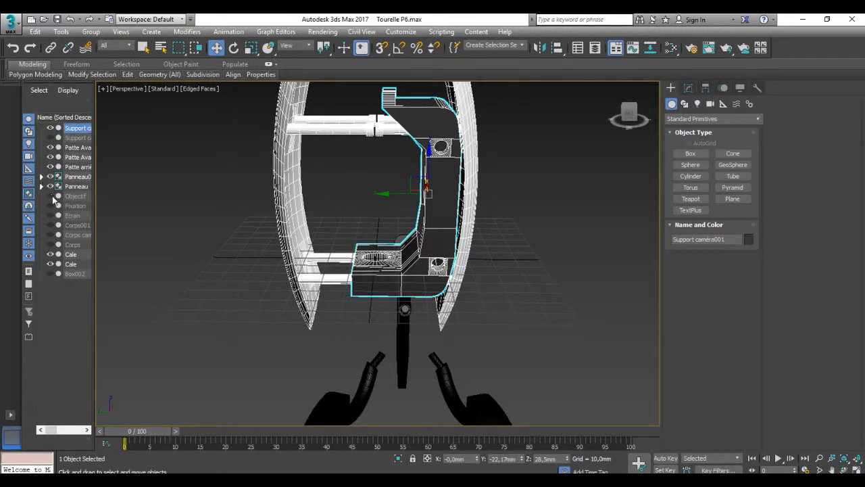
{"action": "left_click", "coordinate": [50, 245]}
{"action": "left_click", "coordinate": [50, 245]}
{"action": "left_click", "coordinate": [41, 186]}
{"action": "left_click", "coordinate": [60, 235]}
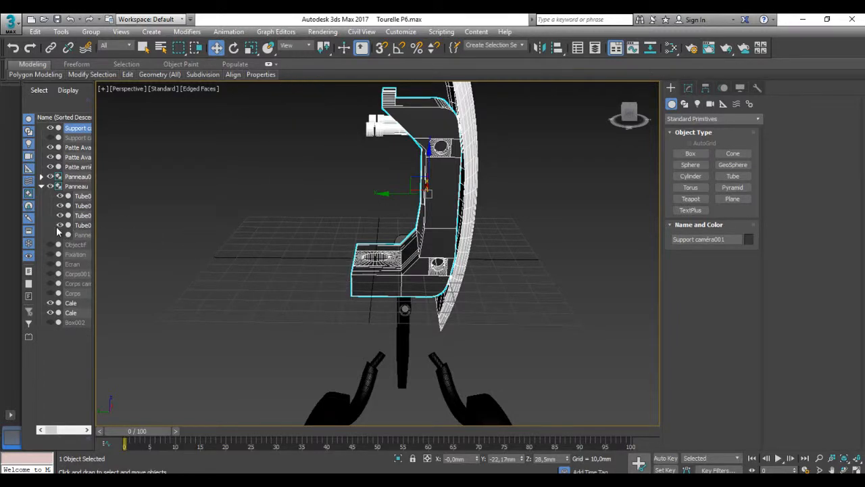
{"action": "left_click", "coordinate": [60, 225]}
{"action": "left_click", "coordinate": [60, 215]}
{"action": "left_click", "coordinate": [60, 205]}
{"action": "left_click", "coordinate": [60, 195]}
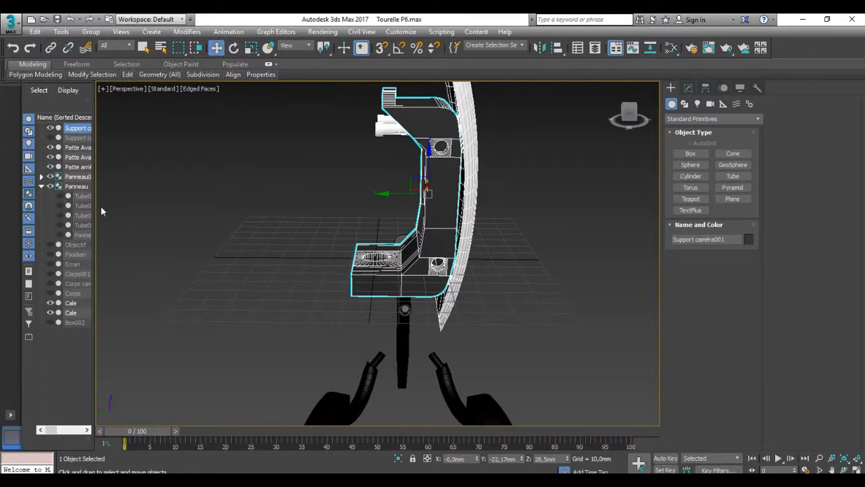
Edit Support caméra001 at polygon level and turn off Ignore Backfacing for selecting the lower arm's polygons.
{"action": "middle_click_drag", "start_coordinate": [230, 193], "coordinate": [341, 224], "text": "alt"}
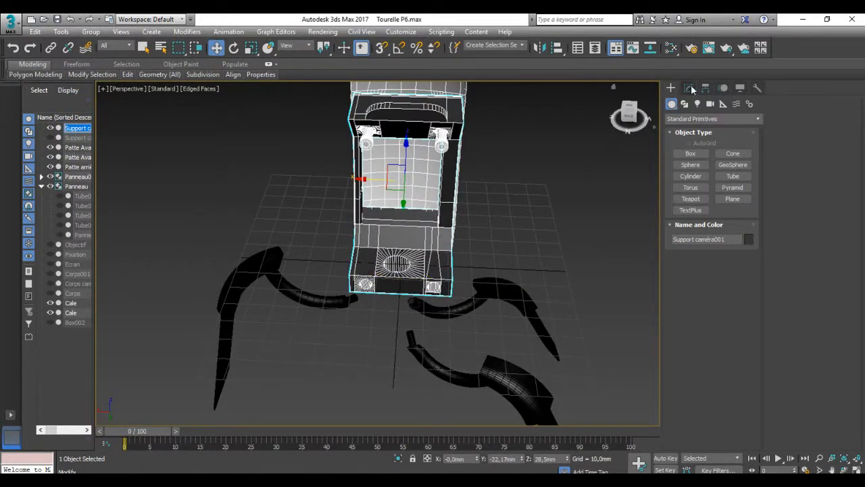
{"action": "left_click", "coordinate": [689, 87]}
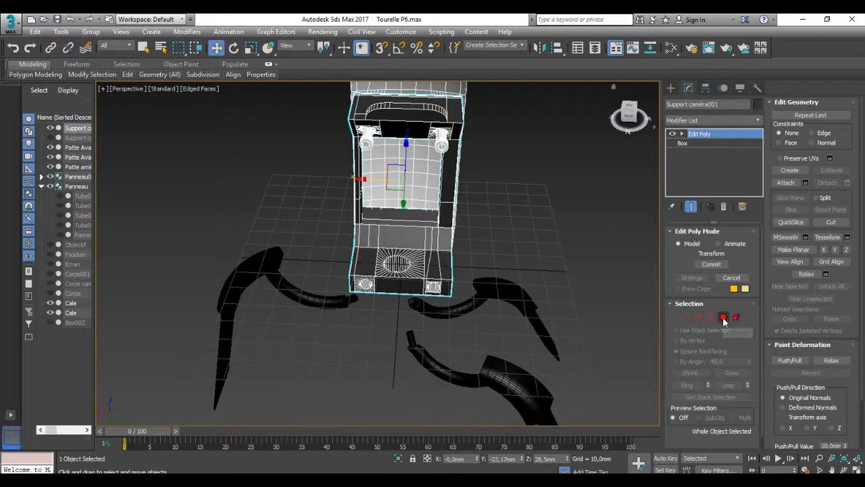
{"action": "left_click", "coordinate": [724, 317]}
{"action": "left_click", "coordinate": [400, 286]}
{"action": "key", "text": "z"}
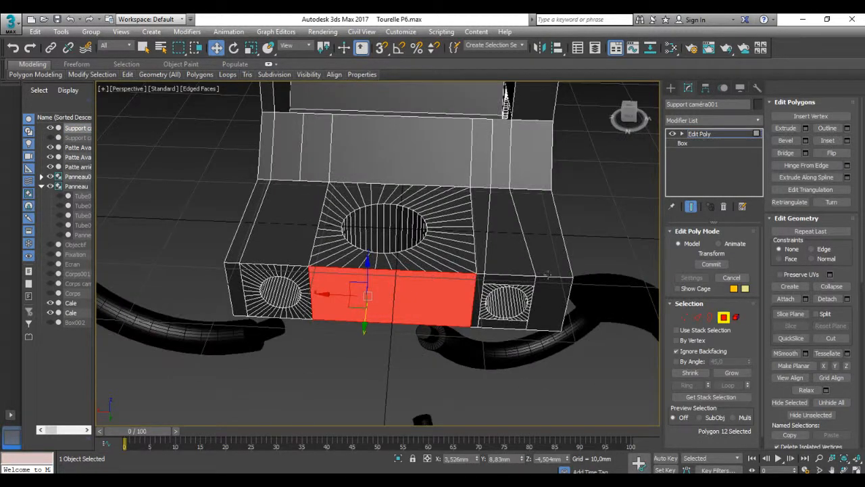
{"action": "middle_click_drag", "start_coordinate": [613, 242], "coordinate": [620, 300], "text": "alt"}
{"action": "scroll", "coordinate": [620, 300], "scroll_direction": "down", "scroll_amount": 4}
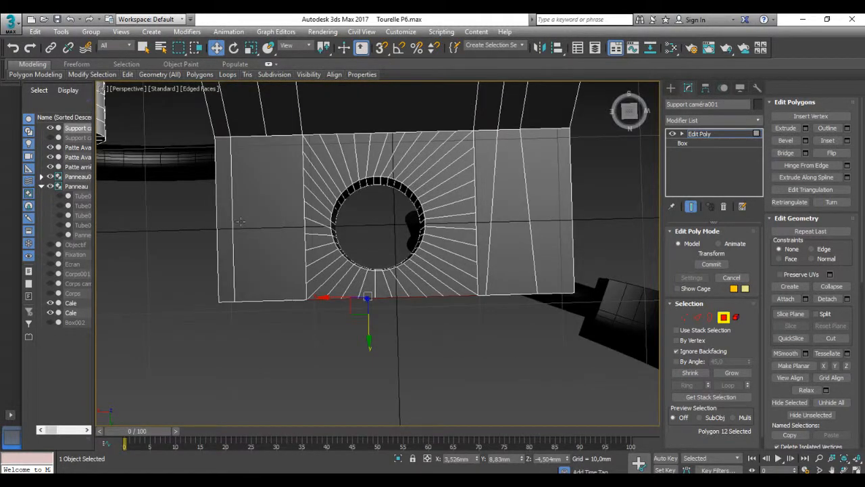
{"action": "left_click_drag", "start_coordinate": [147, 206], "coordinate": [635, 242]}
{"action": "left_click_drag", "start_coordinate": [142, 156], "coordinate": [640, 259]}
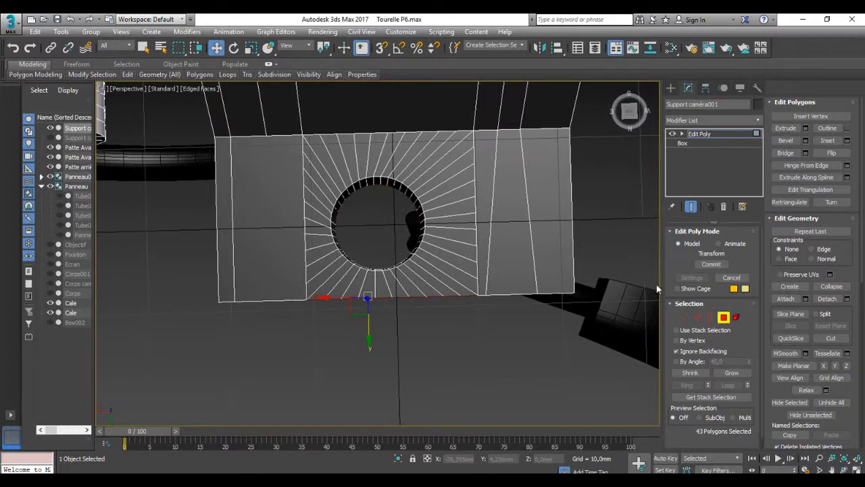
{"action": "left_click", "coordinate": [677, 351]}
{"action": "left_click_drag", "start_coordinate": [127, 156], "coordinate": [495, 229]}
{"action": "left_click_drag", "start_coordinate": [638, 258], "coordinate": [644, 280]}
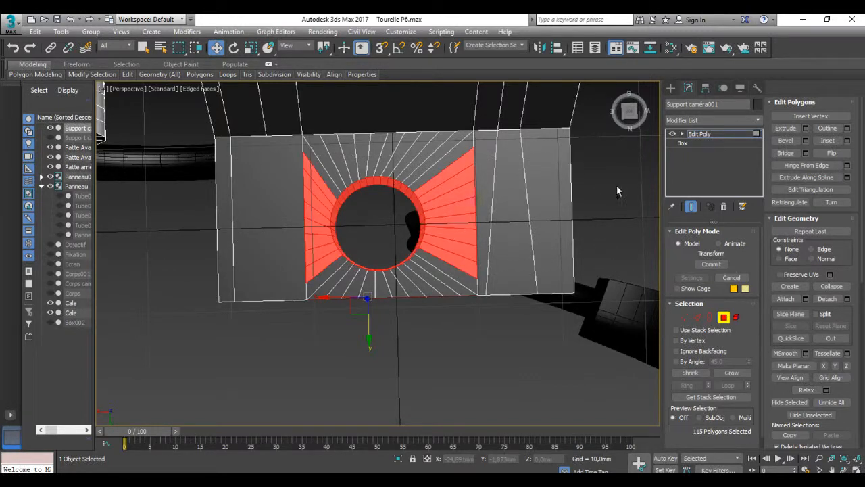
{"action": "left_click_drag", "start_coordinate": [154, 297], "coordinate": [150, 296]}
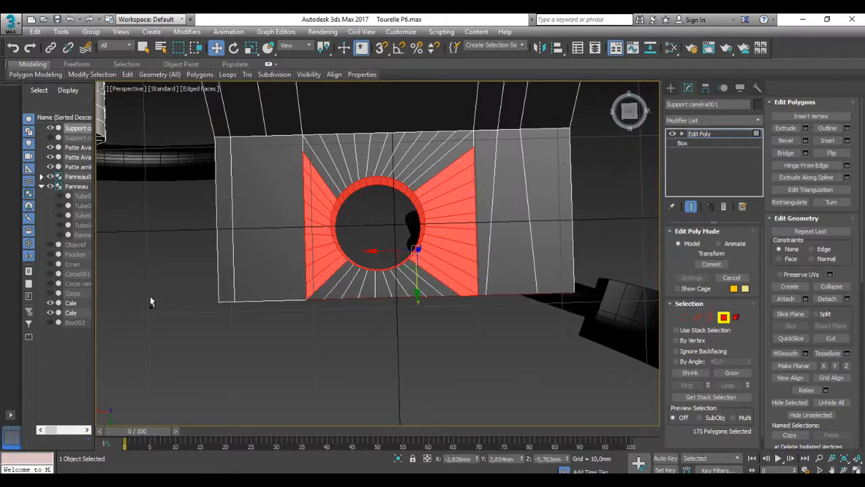
{"action": "left_click_drag", "start_coordinate": [607, 133], "coordinate": [110, 290]}
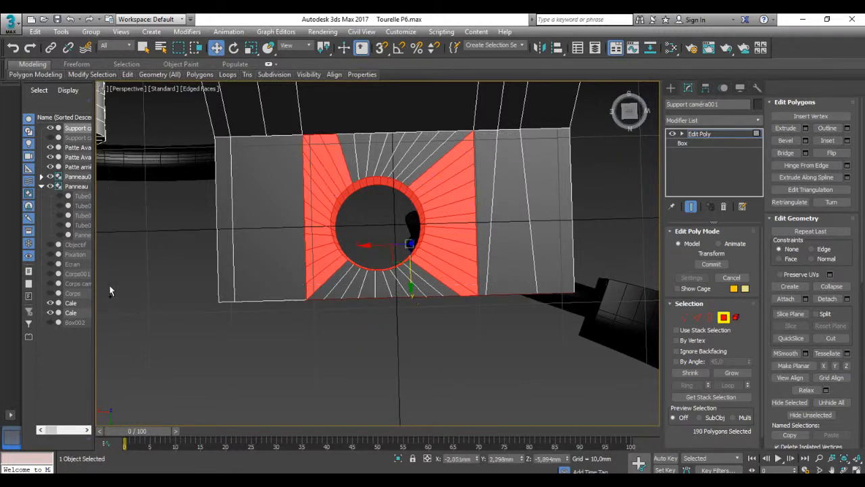
{"action": "left_click", "coordinate": [222, 224], "text": "ctrl"}
{"action": "left_click", "coordinate": [276, 214], "text": "ctrl"}
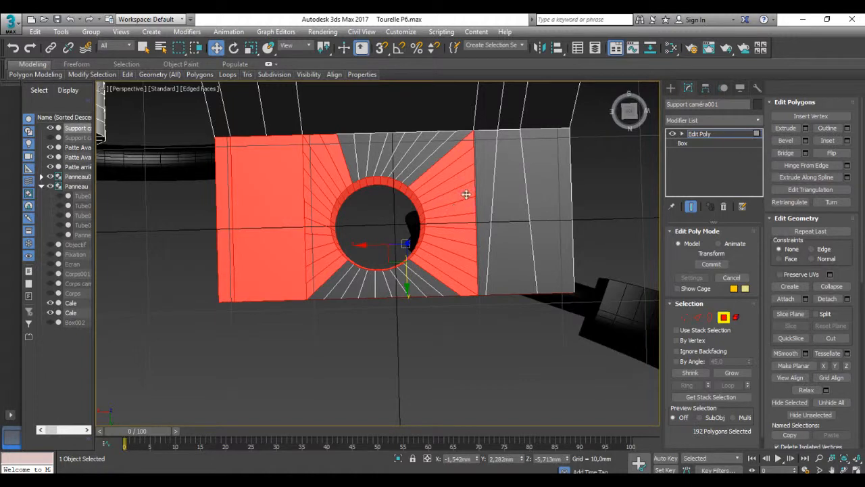
{"action": "left_click", "coordinate": [367, 152], "text": "ctrl"}
{"action": "left_click", "coordinate": [386, 146], "text": "ctrl"}
{"action": "left_click", "coordinate": [404, 150], "text": "ctrl"}
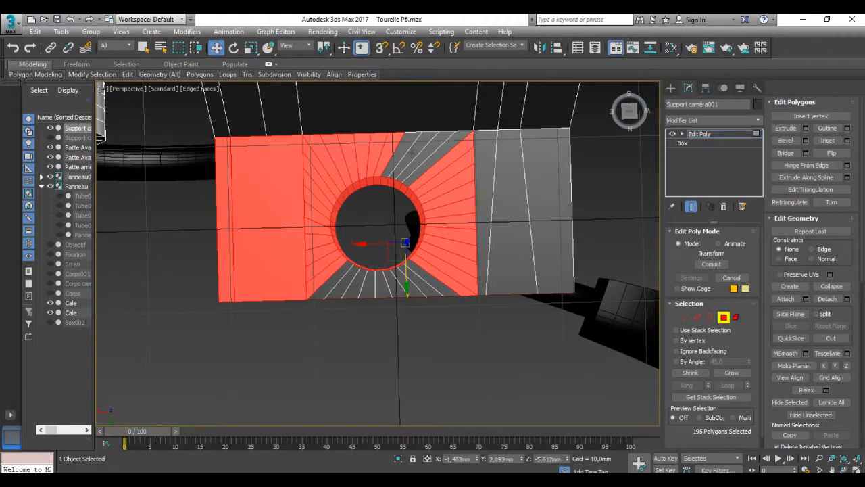
{"action": "left_click", "coordinate": [413, 150], "text": "ctrl"}
{"action": "left_click", "coordinate": [421, 149], "text": "ctrl"}
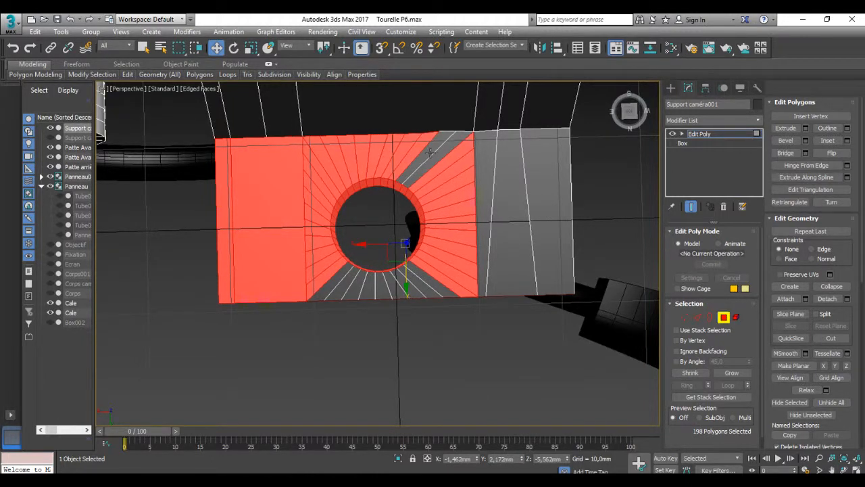
{"action": "key", "text": "ctrl+z"}
{"action": "key", "text": "ctrl+z"}
{"action": "key", "text": "ctrl+z"}
{"action": "key", "text": "ctrl+z"}
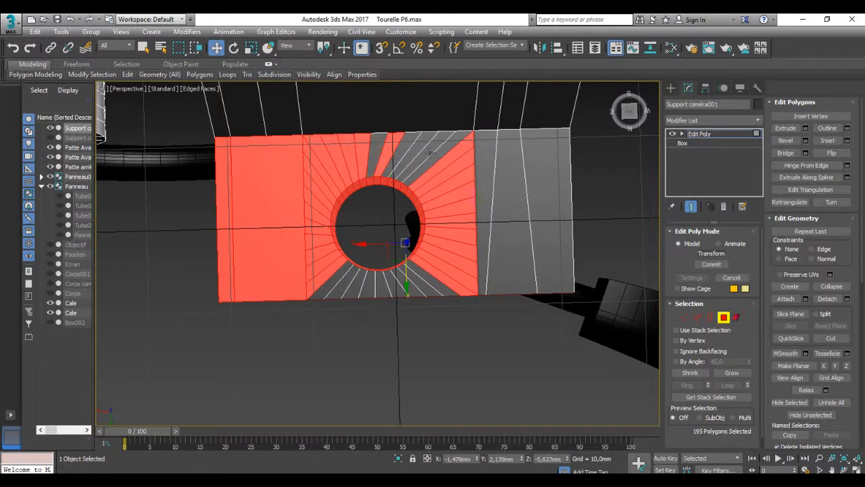
{"action": "key", "text": "ctrl+z"}
{"action": "key", "text": "ctrl+z"}
{"action": "key", "text": "ctrl+z"}
{"action": "key", "text": "ctrl+z"}
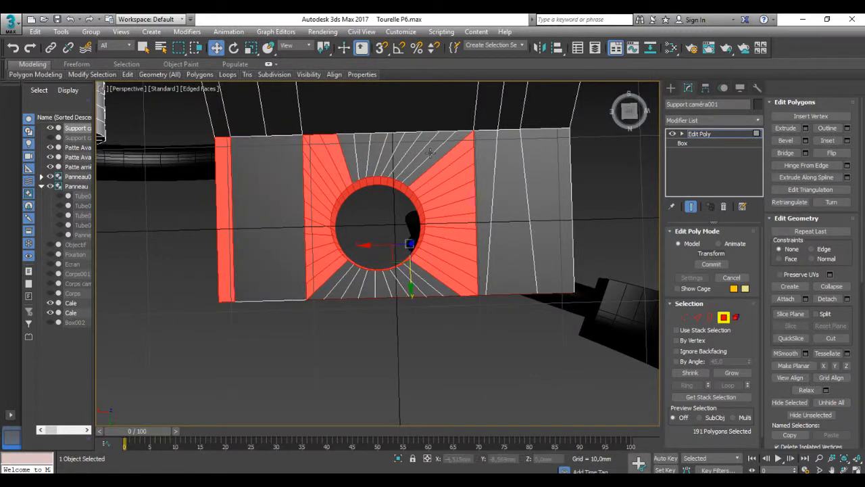
{"action": "key", "text": "ctrl+z"}
{"action": "left_click", "coordinate": [592, 204]}
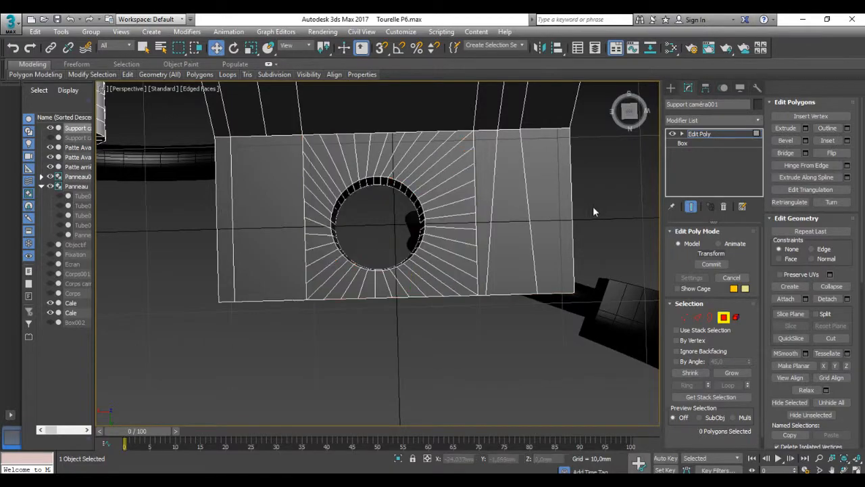
Delete the lower arm's hole wall, the polygon fans on two opposite sides of the hole, and the adjacent flat top strips on one side.
{"action": "middle_click_drag", "start_coordinate": [434, 306], "coordinate": [484, 285], "text": "alt"}
{"action": "scroll", "coordinate": [484, 284], "scroll_direction": "down", "scroll_amount": 3}
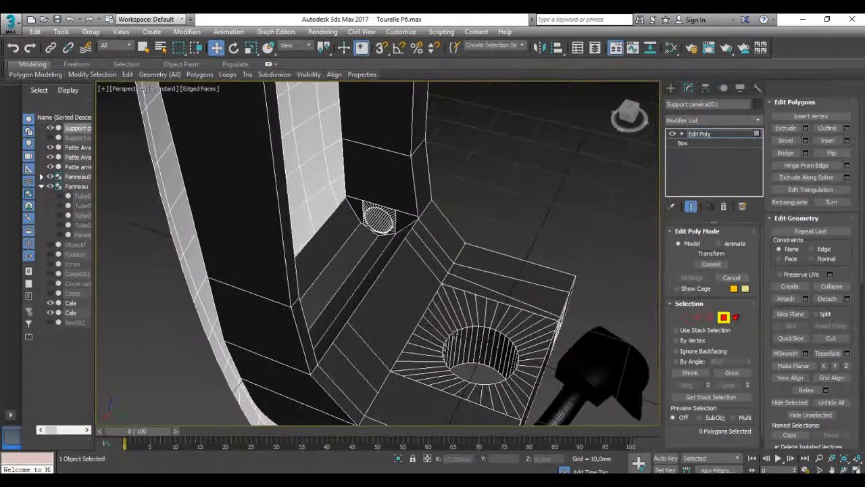
{"action": "middle_click_drag", "start_coordinate": [448, 325], "coordinate": [395, 286]}
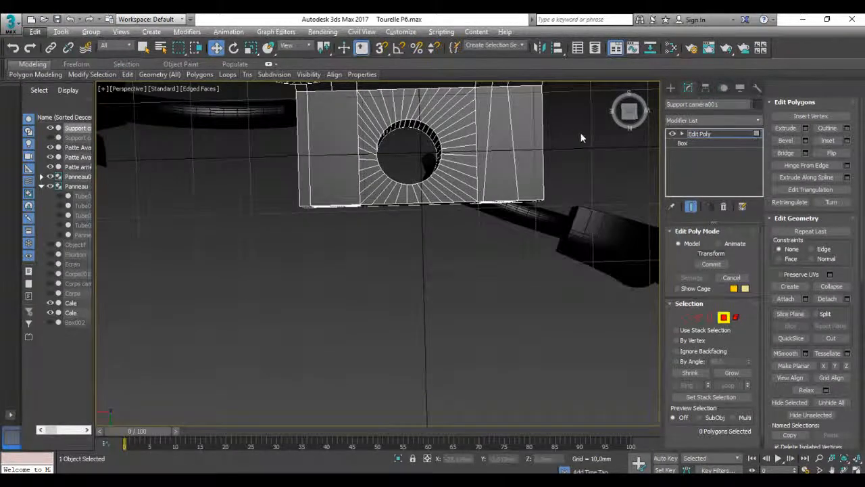
{"action": "left_click_drag", "start_coordinate": [580, 132], "coordinate": [128, 192]}
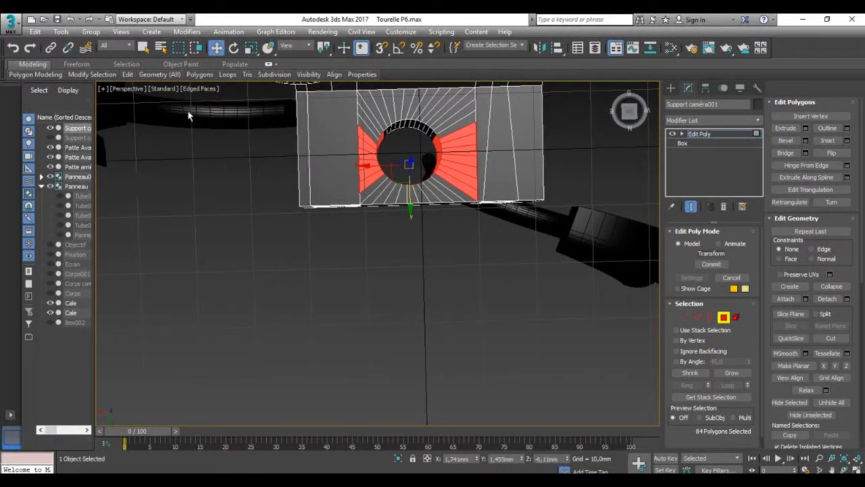
{"action": "left_click_drag", "start_coordinate": [225, 115], "coordinate": [595, 199]}
{"action": "left_click", "coordinate": [525, 167], "text": "ctrl"}
{"action": "left_click", "coordinate": [504, 158], "text": "ctrl"}
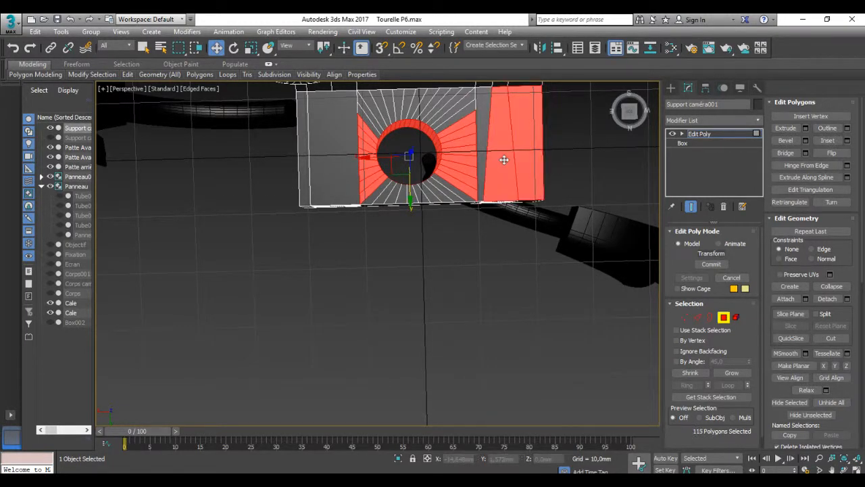
{"action": "left_click", "coordinate": [477, 142], "text": "ctrl"}
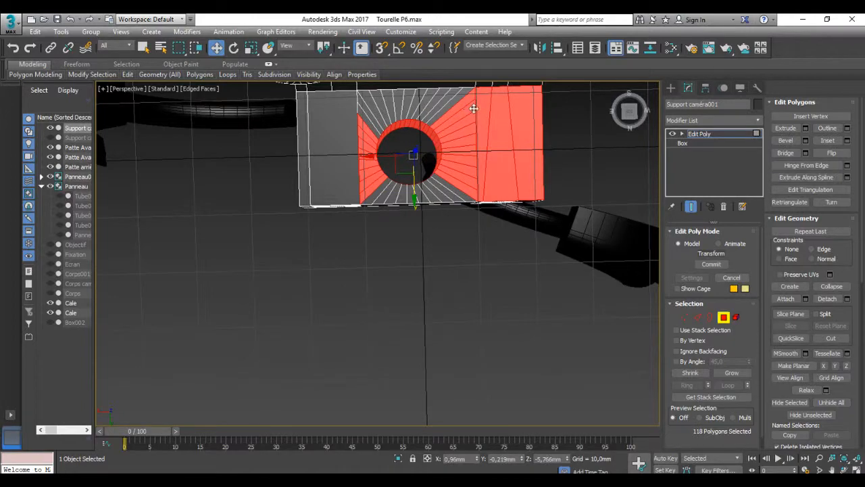
{"action": "key", "text": "Delete"}
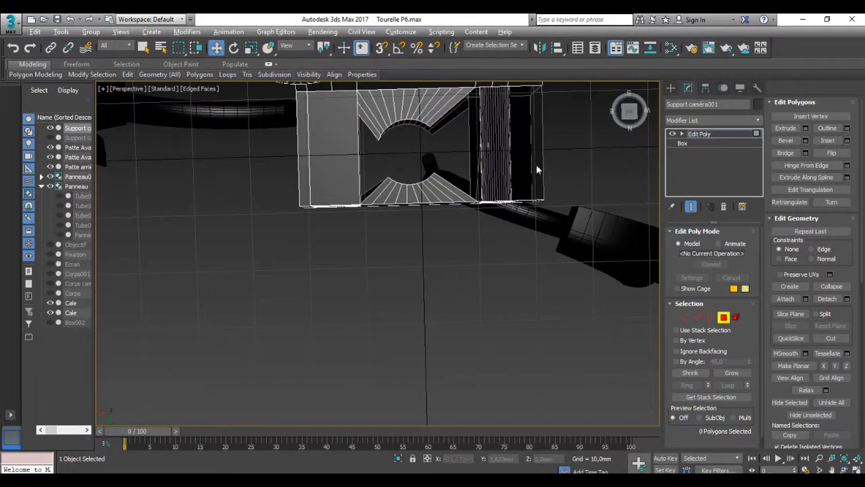
Delete the lower arm's outer side face, its flat underside strips, and the underside polygon fans at the front and rear of the hole.
{"action": "middle_click_drag", "start_coordinate": [473, 108], "coordinate": [439, 270], "text": "alt"}
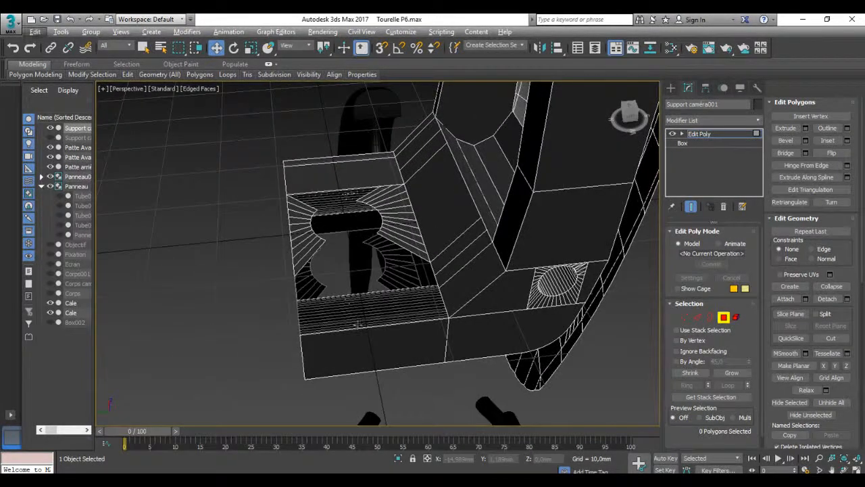
{"action": "left_click", "coordinate": [409, 358]}
{"action": "middle_click_drag", "start_coordinate": [413, 364], "coordinate": [415, 234]}
{"action": "left_click", "coordinate": [438, 132], "text": "ctrl"}
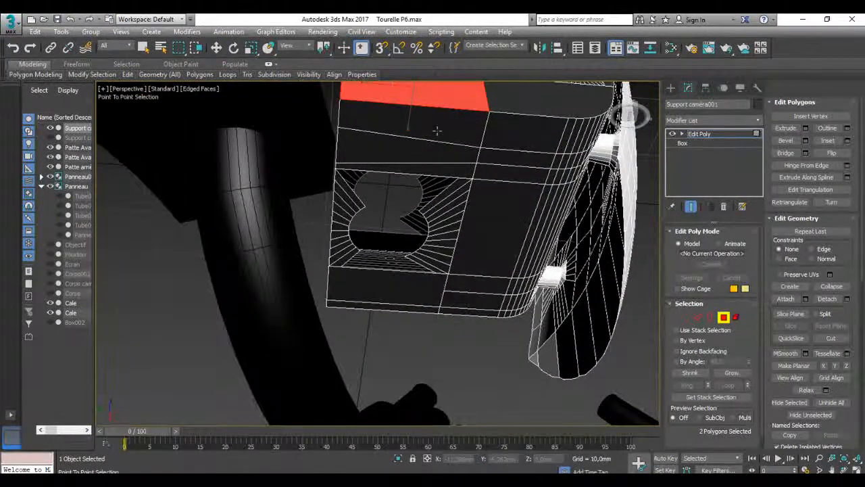
{"action": "left_click", "coordinate": [438, 131], "text": "ctrl"}
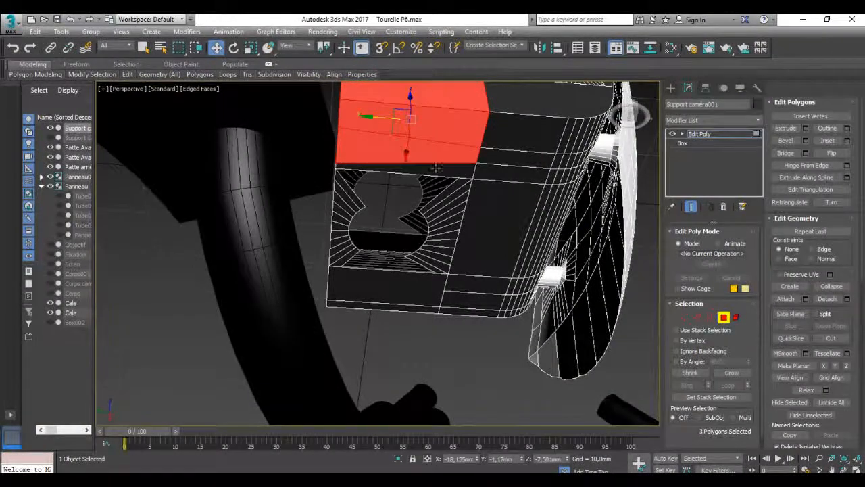
{"action": "left_click", "coordinate": [436, 169], "text": "ctrl"}
{"action": "left_click", "coordinate": [449, 196], "text": "ctrl"}
{"action": "left_click", "coordinate": [448, 201], "text": "ctrl"}
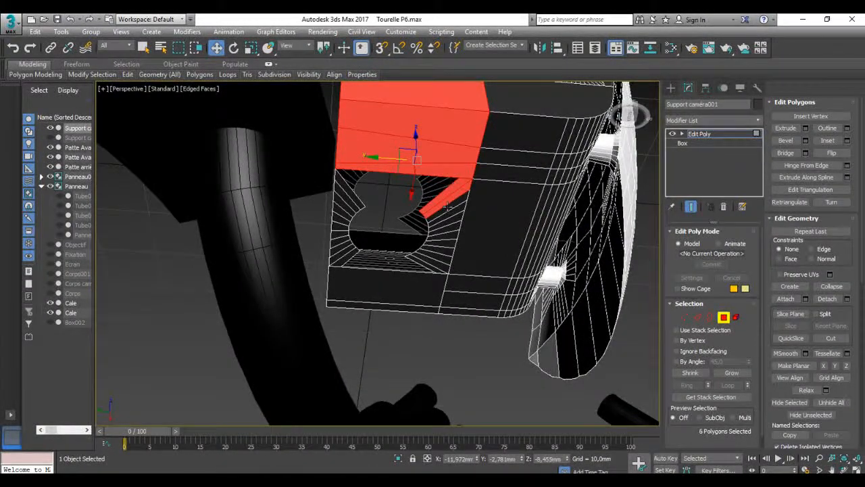
{"action": "left_click", "coordinate": [448, 208], "text": "ctrl"}
{"action": "left_click", "coordinate": [446, 214], "text": "ctrl"}
{"action": "left_click", "coordinate": [445, 222], "text": "ctrl"}
{"action": "left_click", "coordinate": [444, 235], "text": "ctrl"}
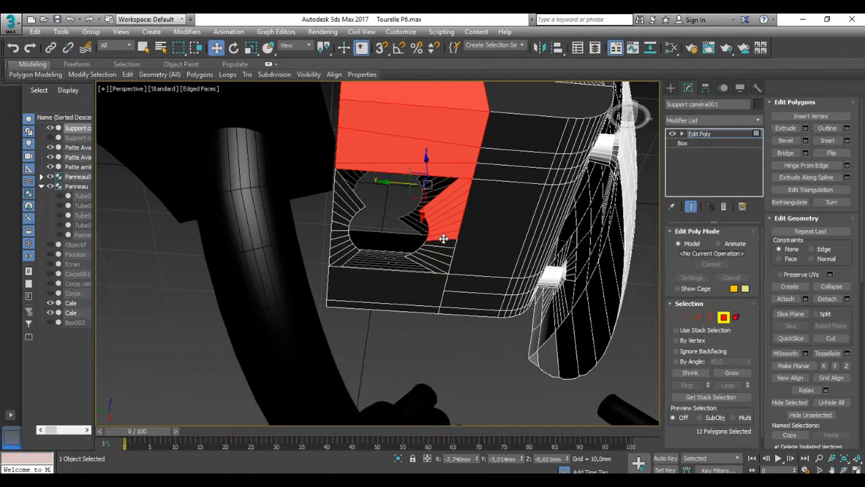
{"action": "left_click", "coordinate": [440, 245], "text": "ctrl"}
{"action": "left_click", "coordinate": [437, 253], "text": "ctrl"}
{"action": "left_click", "coordinate": [437, 260], "text": "ctrl"}
{"action": "left_click", "coordinate": [438, 268], "text": "ctrl"}
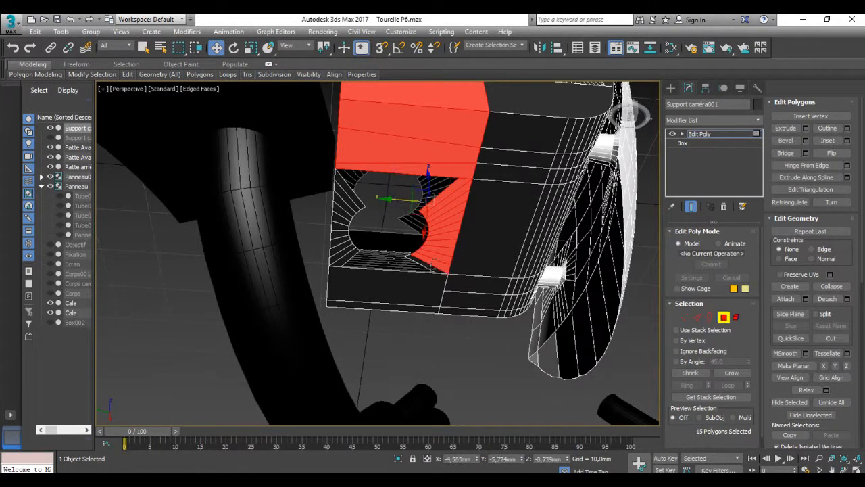
{"action": "left_click", "coordinate": [425, 267], "text": "ctrl"}
{"action": "left_click", "coordinate": [342, 261], "text": "ctrl"}
{"action": "left_click", "coordinate": [340, 253], "text": "ctrl"}
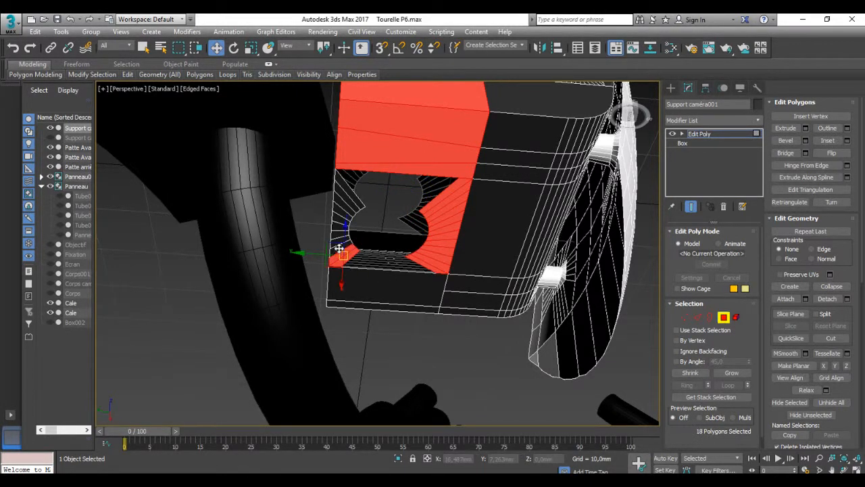
{"action": "left_click", "coordinate": [338, 246], "text": "ctrl"}
{"action": "left_click", "coordinate": [337, 235], "text": "ctrl"}
{"action": "left_click", "coordinate": [337, 229], "text": "ctrl"}
{"action": "left_click", "coordinate": [336, 222], "text": "ctrl"}
{"action": "left_click", "coordinate": [336, 215], "text": "ctrl"}
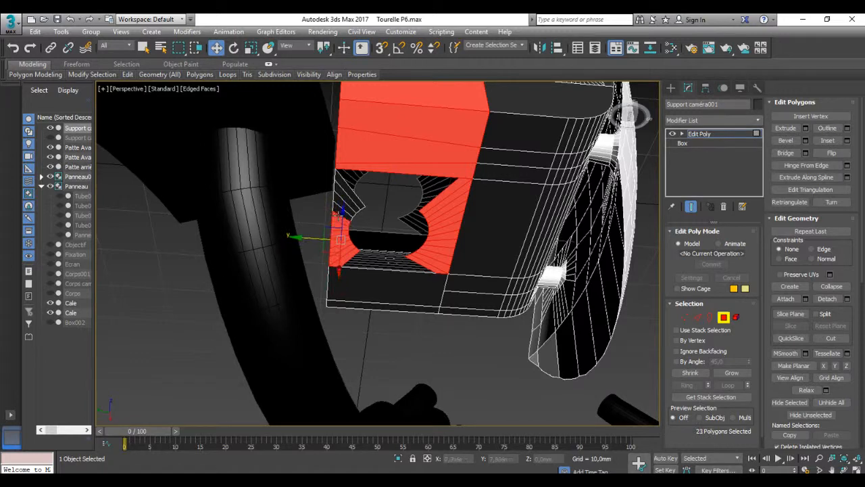
{"action": "left_click", "coordinate": [338, 208], "text": "ctrl"}
{"action": "left_click", "coordinate": [339, 201], "text": "ctrl"}
{"action": "left_click", "coordinate": [340, 190], "text": "ctrl"}
{"action": "left_click", "coordinate": [340, 179], "text": "ctrl"}
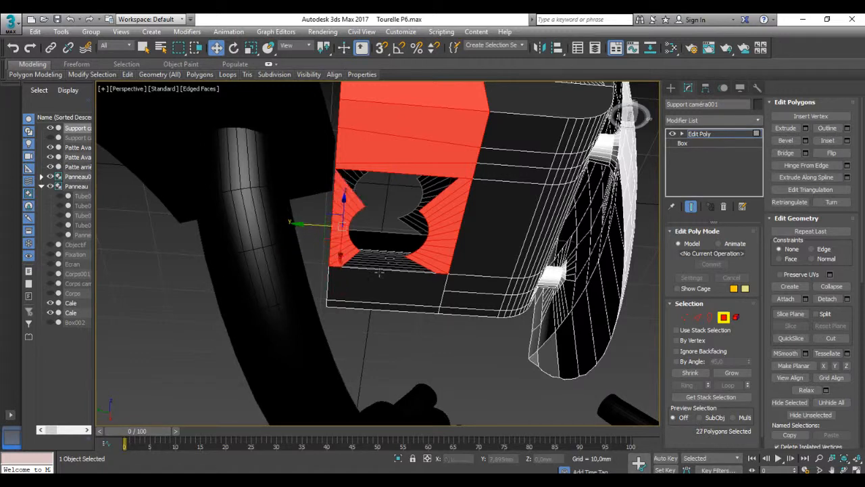
{"action": "left_click", "coordinate": [381, 273], "text": "ctrl"}
{"action": "left_click", "coordinate": [384, 307], "text": "ctrl"}
{"action": "key", "text": "Delete"}
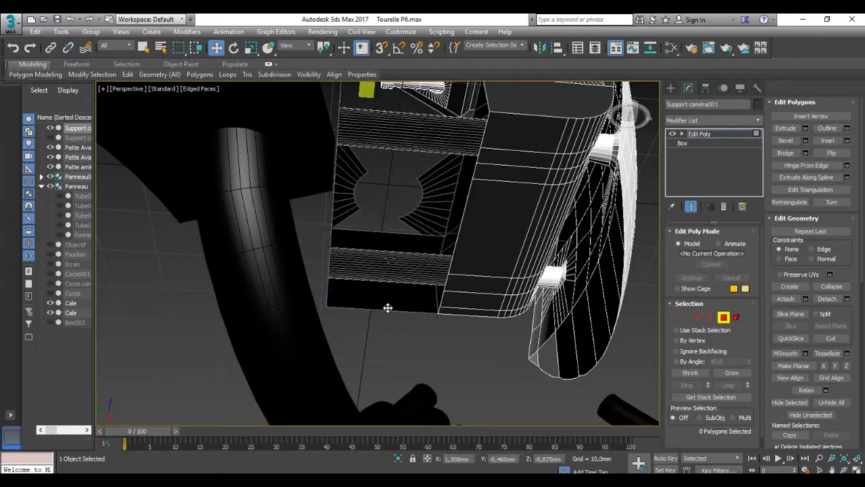
Delete the two remaining flat top strips and the outer side face on the other side of the lower arm.
{"action": "middle_click_drag", "start_coordinate": [392, 283], "coordinate": [501, 238], "text": "alt"}
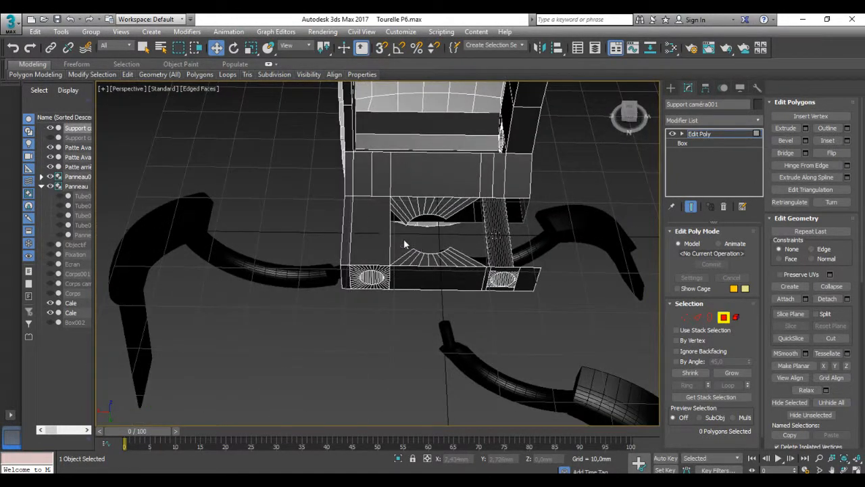
{"action": "left_click", "coordinate": [369, 224]}
{"action": "left_click", "coordinate": [352, 224], "text": "ctrl"}
{"action": "middle_click_drag", "start_coordinate": [352, 224], "coordinate": [426, 247], "text": "alt"}
{"action": "left_click", "coordinate": [373, 275], "text": "ctrl"}
{"action": "middle_click_drag", "start_coordinate": [395, 311], "coordinate": [361, 357], "text": "alt"}
{"action": "key", "text": "Delete"}
Delete the lower arm's two remaining polygon fans, one beside the end face and one beside the support body.
{"action": "scroll", "coordinate": [304, 342], "scroll_direction": "up", "scroll_amount": 4}
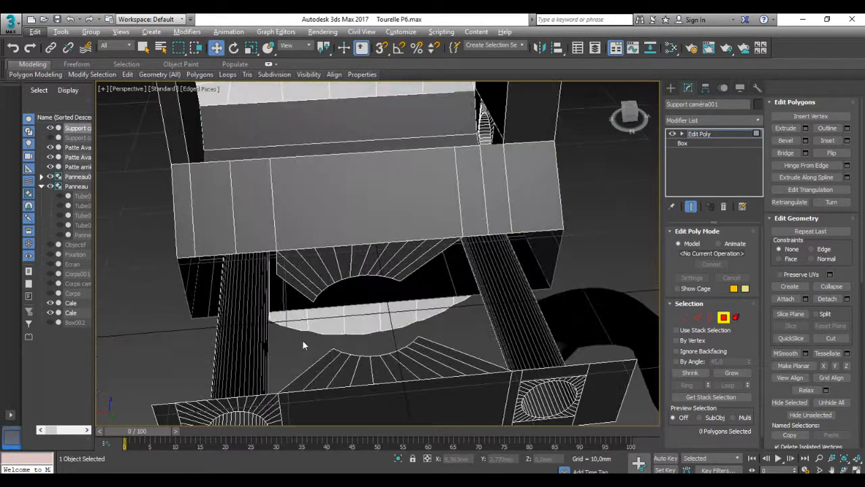
{"action": "left_click", "coordinate": [317, 372]}
{"action": "left_click", "coordinate": [338, 368], "text": "ctrl"}
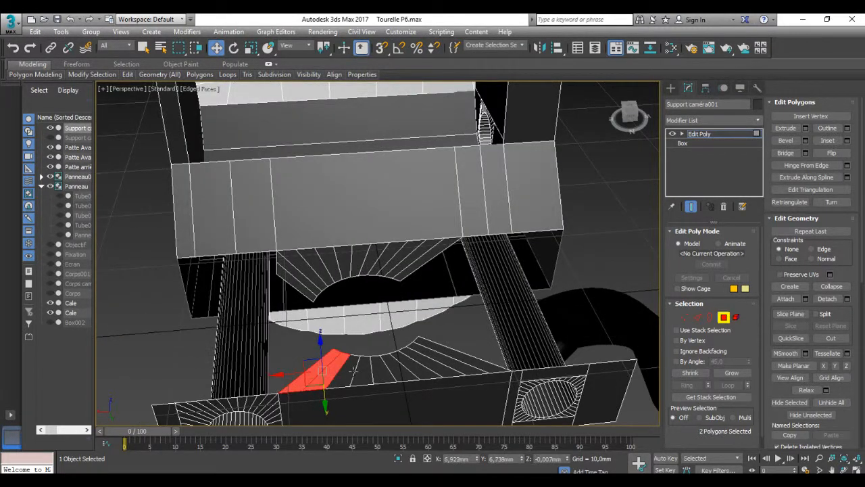
{"action": "left_click", "coordinate": [355, 369], "text": "ctrl"}
{"action": "left_click", "coordinate": [366, 368], "text": "ctrl"}
{"action": "left_click", "coordinate": [380, 366], "text": "ctrl"}
{"action": "left_click", "coordinate": [392, 362], "text": "ctrl"}
{"action": "left_click", "coordinate": [405, 358], "text": "ctrl"}
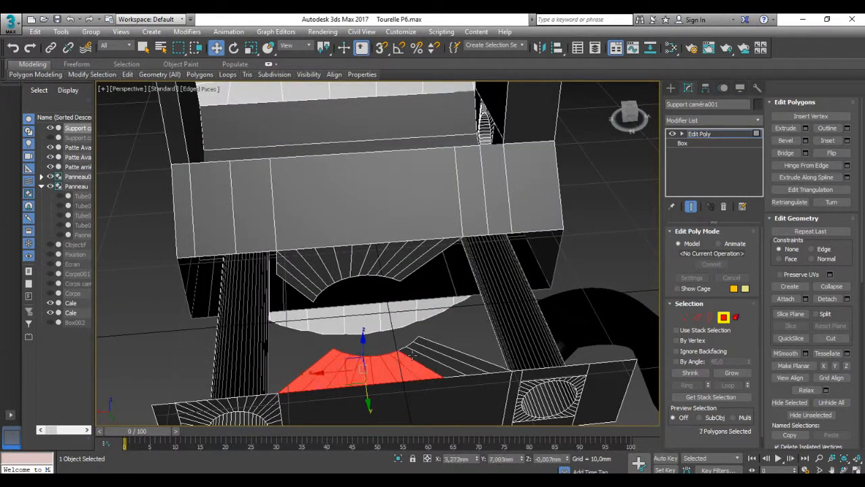
{"action": "left_click", "coordinate": [417, 352], "text": "ctrl"}
{"action": "left_click", "coordinate": [427, 346], "text": "ctrl"}
{"action": "left_click", "coordinate": [432, 341], "text": "ctrl"}
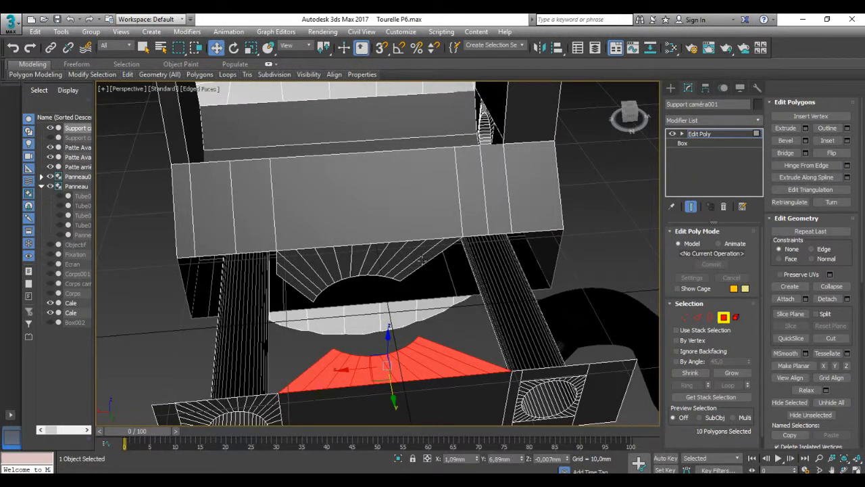
{"action": "left_click", "coordinate": [421, 260], "text": "ctrl"}
{"action": "left_click", "coordinate": [409, 257], "text": "ctrl"}
{"action": "left_click", "coordinate": [398, 255], "text": "ctrl"}
{"action": "left_click", "coordinate": [384, 256], "text": "ctrl"}
{"action": "left_click", "coordinate": [370, 257], "text": "ctrl"}
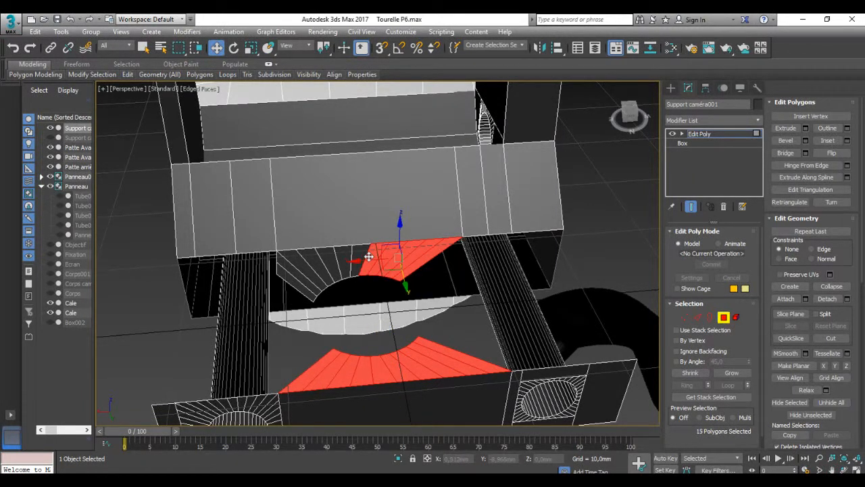
{"action": "left_click", "coordinate": [357, 259], "text": "ctrl"}
{"action": "left_click", "coordinate": [344, 259], "text": "ctrl"}
{"action": "left_click", "coordinate": [331, 262], "text": "ctrl"}
{"action": "left_click", "coordinate": [315, 264], "text": "ctrl"}
{"action": "left_click", "coordinate": [298, 270], "text": "ctrl"}
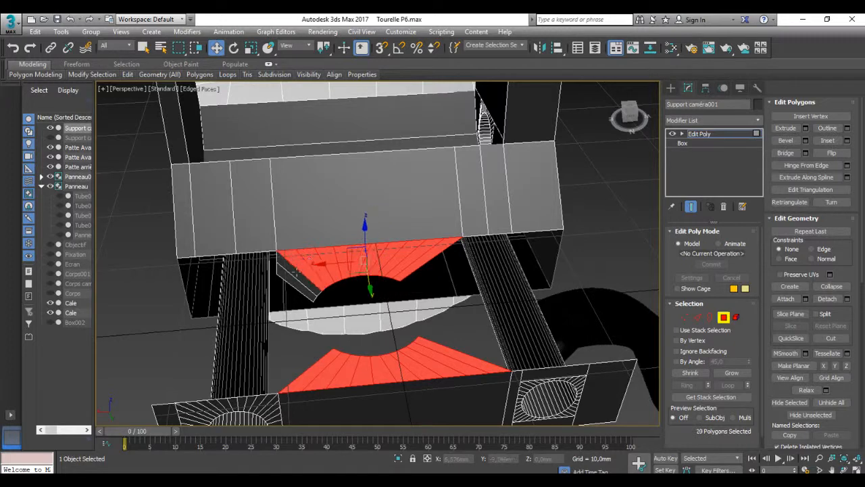
{"action": "key", "text": "Delete"}
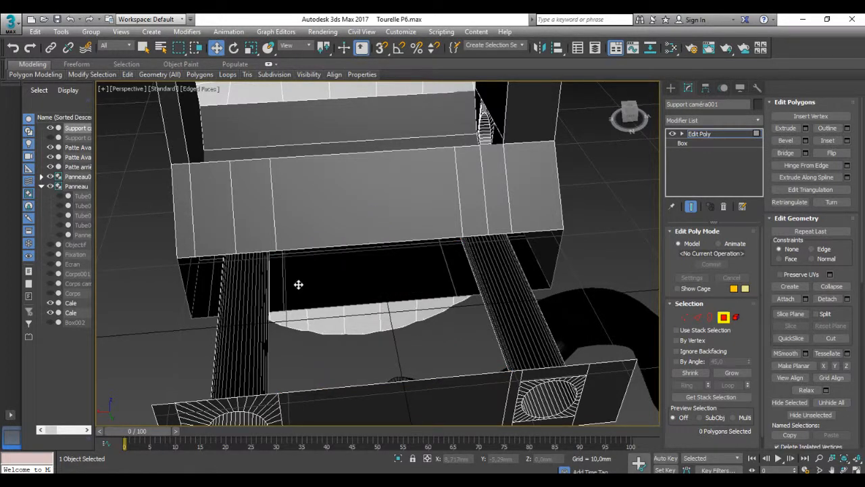
Select the lower arm's detached end face with its screw-hole surrounds and move it along Y to about -11.34 mm, against the support body.
{"action": "scroll", "coordinate": [326, 347], "scroll_direction": "down", "scroll_amount": 3}
{"action": "middle_click_drag", "start_coordinate": [326, 348], "coordinate": [304, 322]}
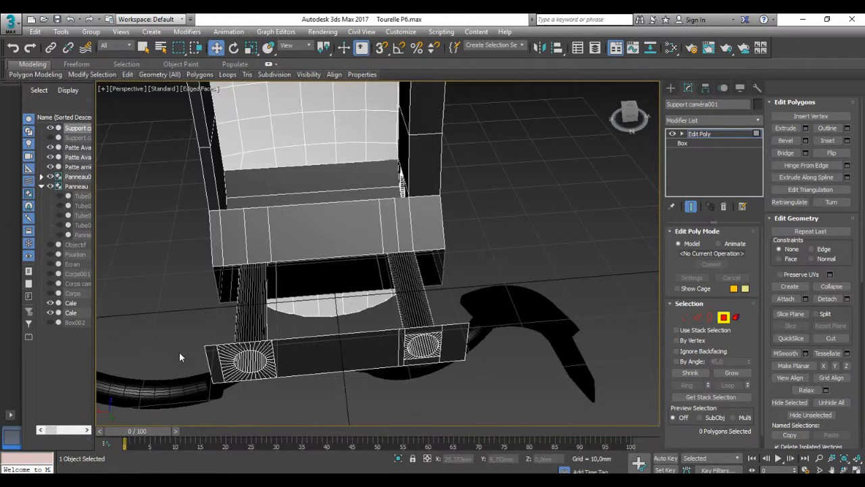
{"action": "key", "text": "alt+w"}
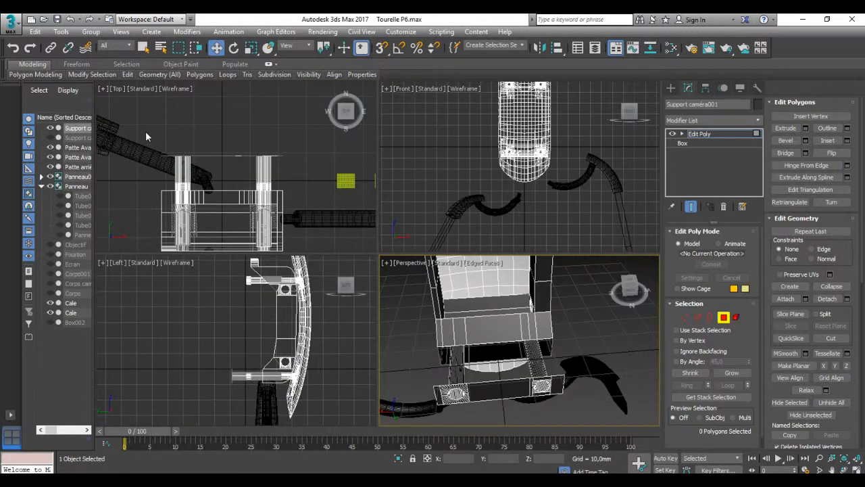
{"action": "left_click_drag", "start_coordinate": [144, 132], "coordinate": [317, 166]}
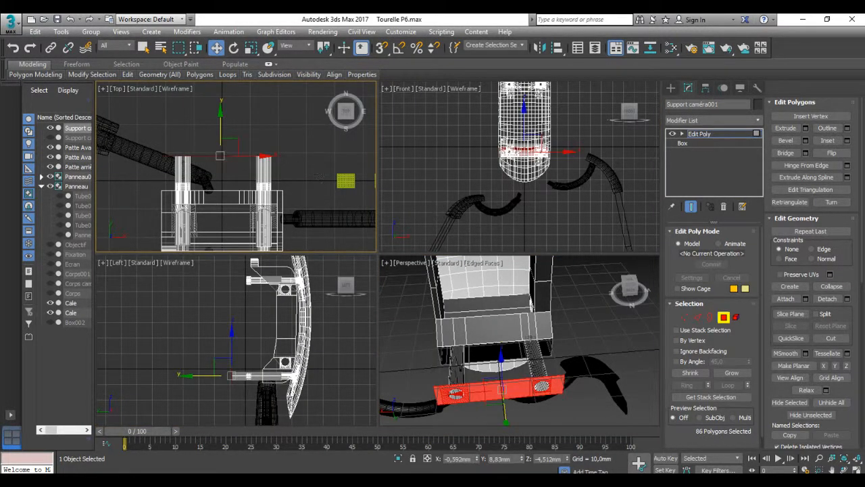
{"action": "key", "text": "alt+w"}
{"action": "middle_click_drag", "start_coordinate": [487, 380], "coordinate": [409, 365], "text": "alt"}
{"action": "left_click_drag", "start_coordinate": [306, 364], "coordinate": [409, 346]}
Fine-tune the end face's position along Y to about -11.18 mm in the top view so it meets the support body.
{"action": "key", "text": "alt+w"}
{"action": "scroll", "coordinate": [183, 196], "scroll_direction": "up", "scroll_amount": 8}
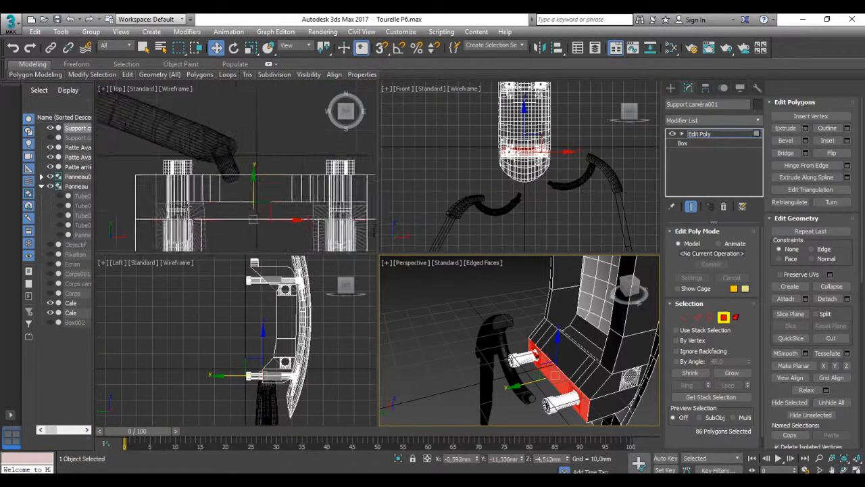
{"action": "middle_click_drag", "start_coordinate": [287, 209], "coordinate": [246, 190]}
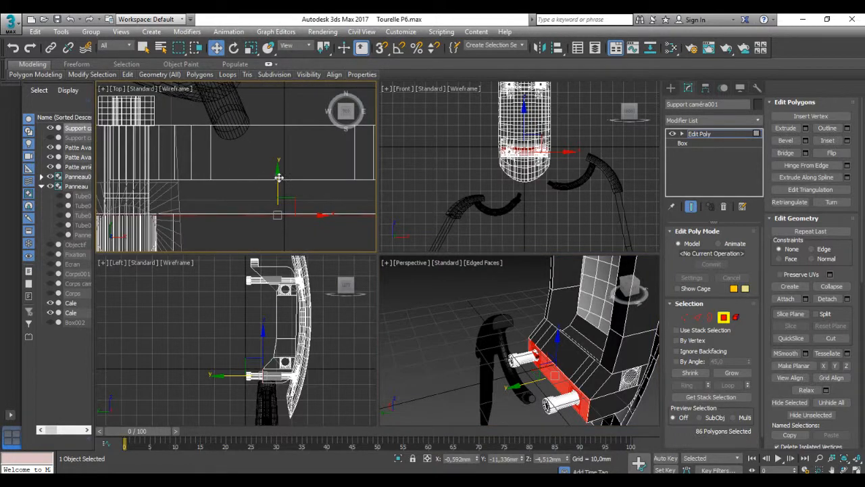
{"action": "left_click_drag", "start_coordinate": [279, 176], "coordinate": [278, 175]}
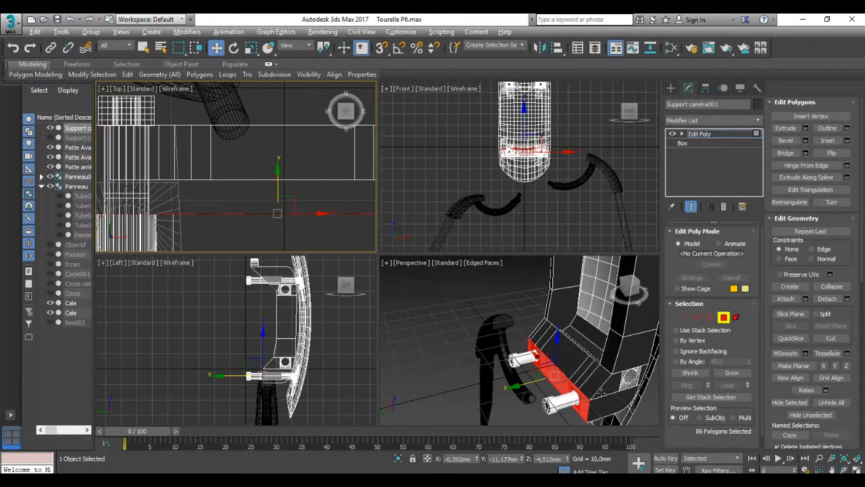
{"action": "key", "text": "alt+w"}
{"action": "middle_click_drag", "start_coordinate": [525, 386], "coordinate": [458, 344], "text": "alt"}
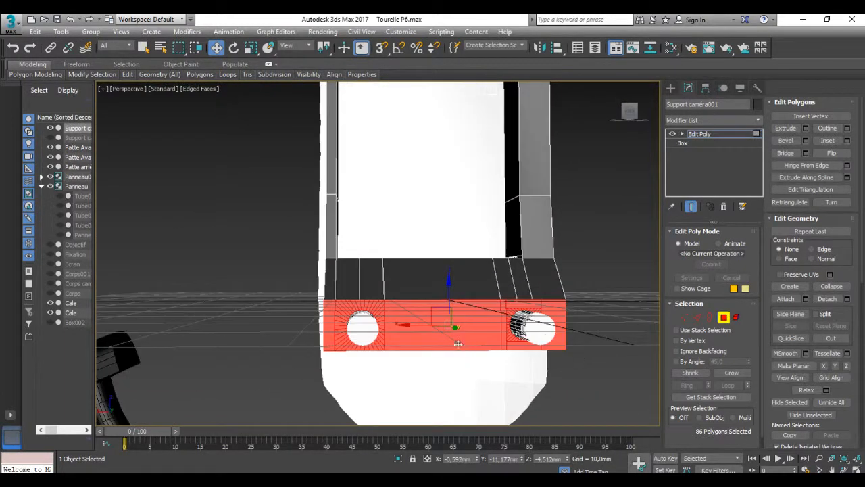
{"action": "scroll", "coordinate": [459, 345], "scroll_direction": "up", "scroll_amount": 4}
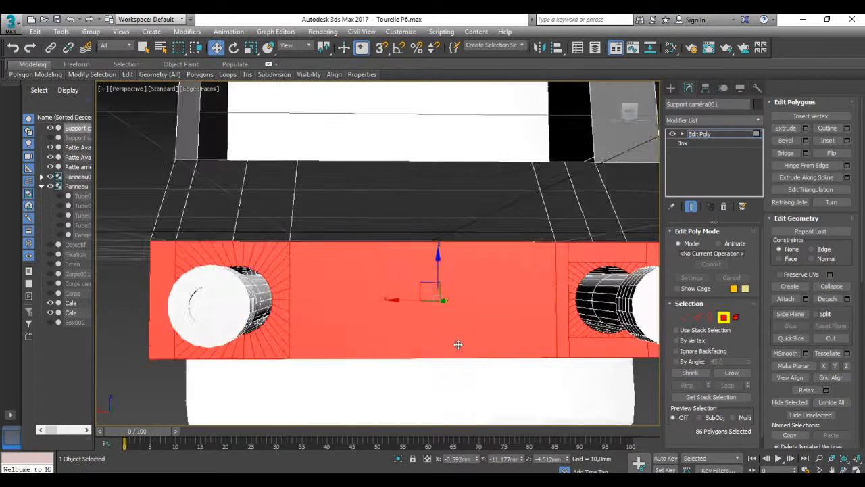
Try to select the open borders of the end face and the support body at border level.
{"action": "left_click", "coordinate": [711, 317]}
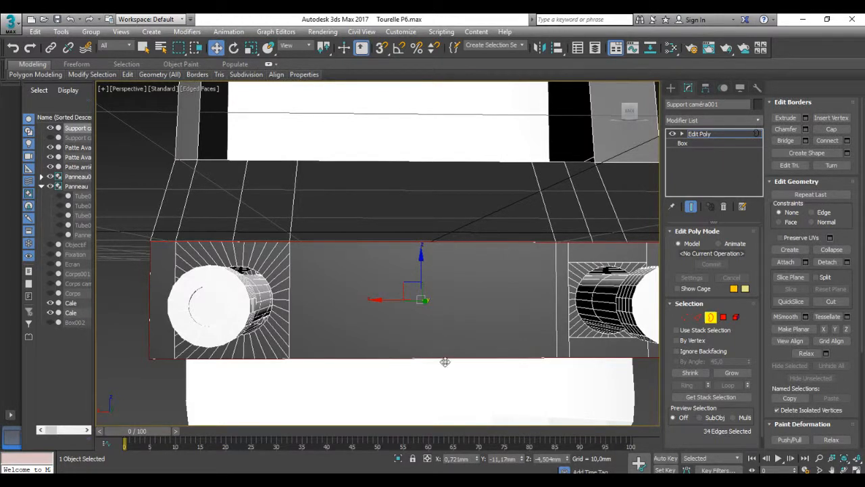
{"action": "left_click", "coordinate": [435, 308]}
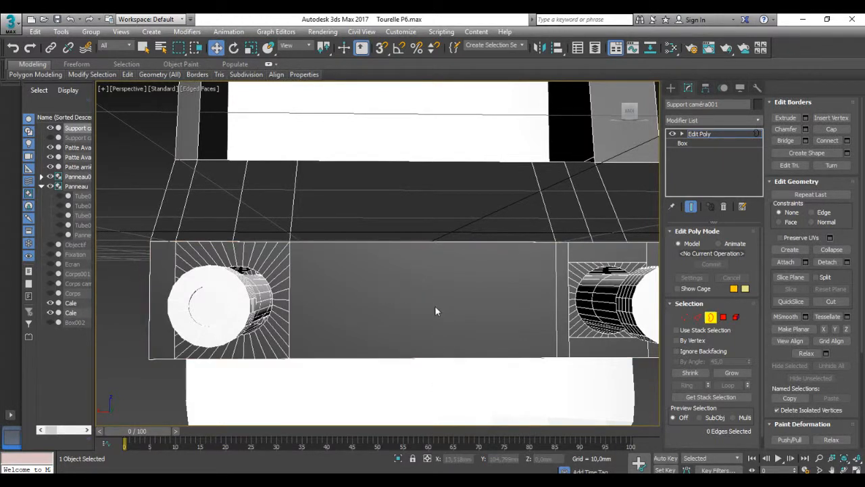
{"action": "left_click_drag", "start_coordinate": [433, 408], "coordinate": [422, 205]}
{"action": "scroll", "coordinate": [409, 283], "scroll_direction": "down", "scroll_amount": 3}
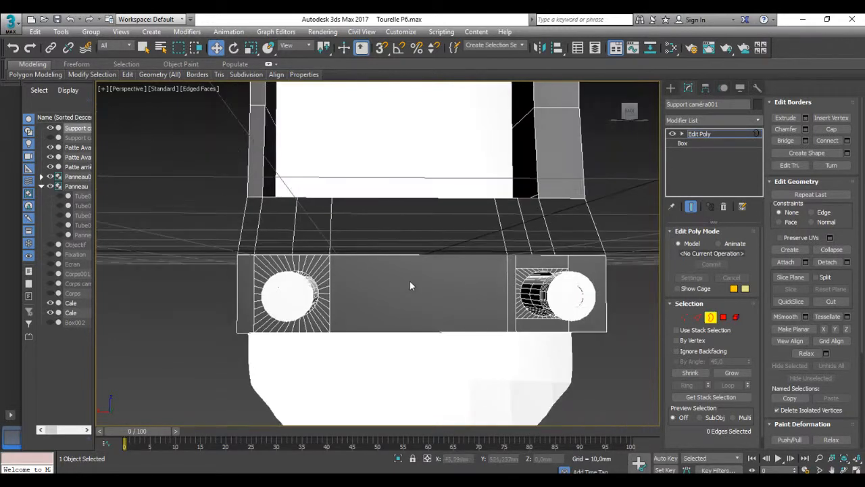
{"action": "middle_click_drag", "start_coordinate": [411, 285], "coordinate": [377, 289], "text": "alt"}
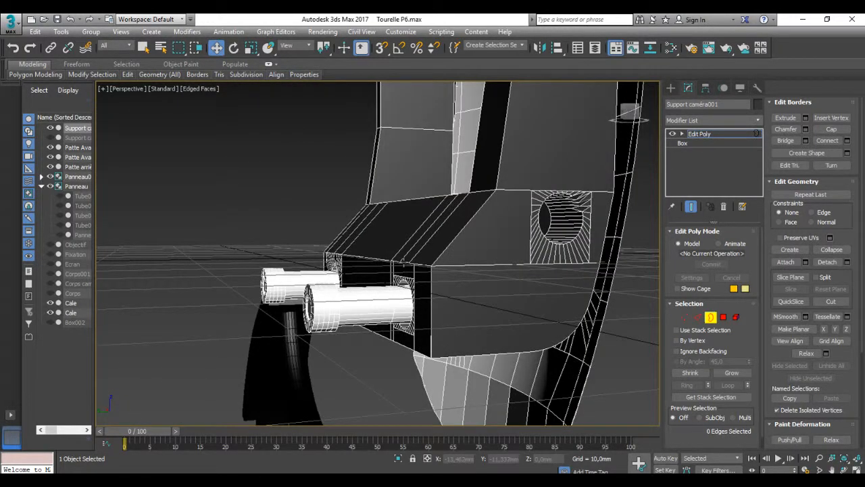
{"action": "left_click", "coordinate": [406, 268]}
{"action": "scroll", "coordinate": [413, 285], "scroll_direction": "up", "scroll_amount": 2}
{"action": "scroll", "coordinate": [415, 285], "scroll_direction": "up", "scroll_amount": 4}
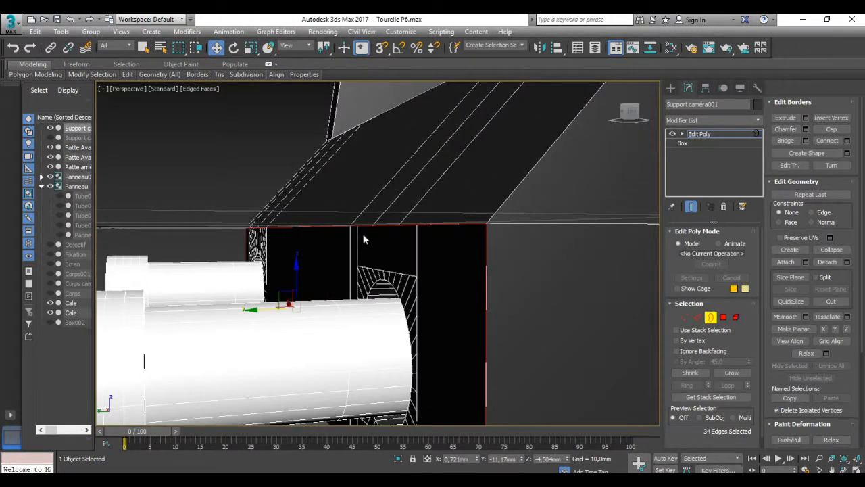
{"action": "scroll", "coordinate": [315, 226], "scroll_direction": "up", "scroll_amount": 5}
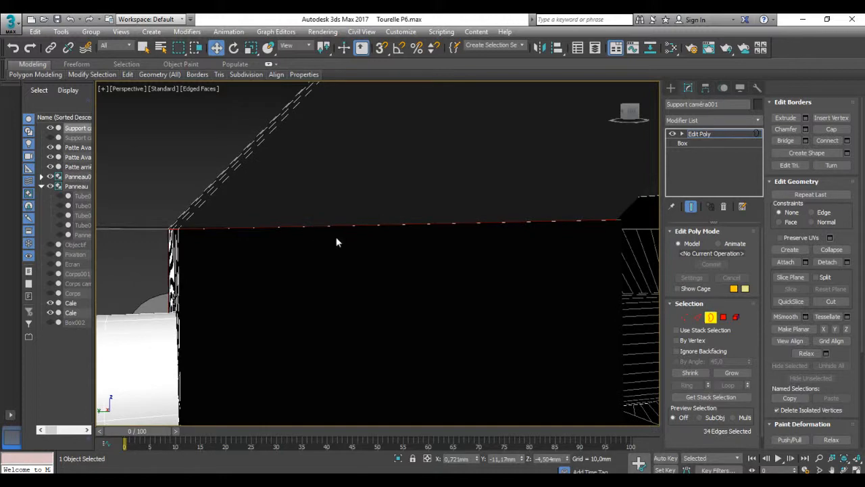
{"action": "middle_click_drag", "start_coordinate": [494, 253], "coordinate": [517, 254], "text": "alt"}
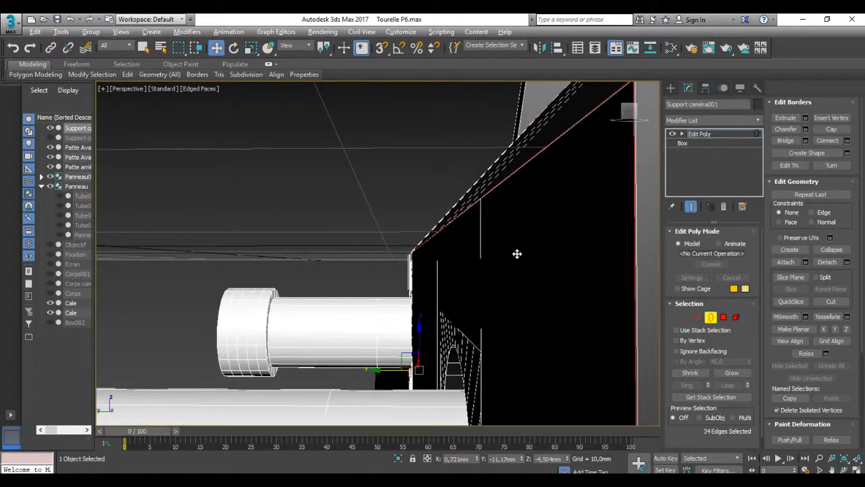
{"action": "left_click", "coordinate": [534, 177]}
Examine the seam between the end face and the support body up close for two separate open borders.
{"action": "scroll", "coordinate": [522, 163], "scroll_direction": "up", "scroll_amount": 1}
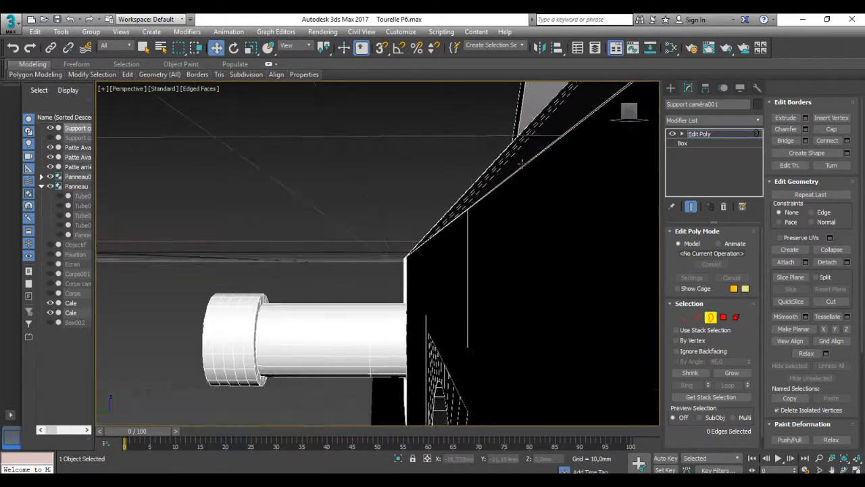
{"action": "scroll", "coordinate": [522, 164], "scroll_direction": "up", "scroll_amount": 2}
{"action": "scroll", "coordinate": [519, 168], "scroll_direction": "down", "scroll_amount": 1}
{"action": "middle_click_drag", "start_coordinate": [519, 168], "coordinate": [535, 167], "text": "alt"}
{"action": "scroll", "coordinate": [459, 212], "scroll_direction": "down", "scroll_amount": 3}
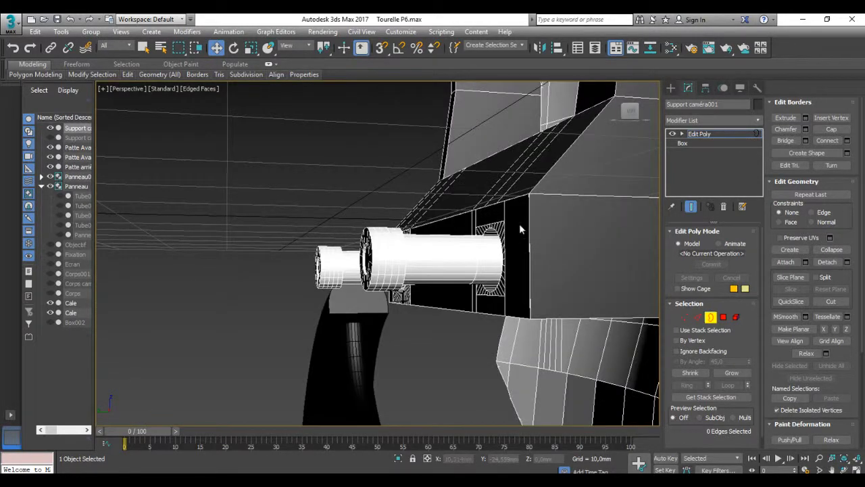
{"action": "scroll", "coordinate": [519, 224], "scroll_direction": "up", "scroll_amount": 2}
{"action": "scroll", "coordinate": [527, 162], "scroll_direction": "up", "scroll_amount": 3}
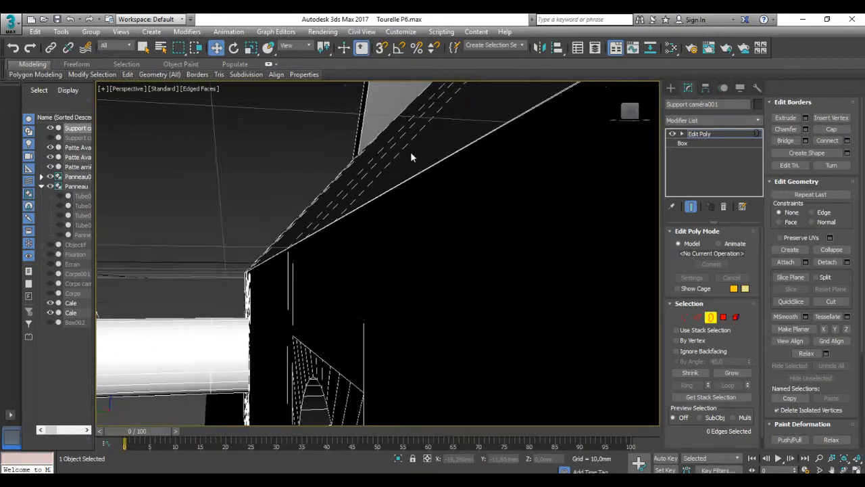
{"action": "scroll", "coordinate": [411, 152], "scroll_direction": "down", "scroll_amount": 2}
{"action": "scroll", "coordinate": [411, 152], "scroll_direction": "up", "scroll_amount": 2}
{"action": "scroll", "coordinate": [345, 229], "scroll_direction": "down", "scroll_amount": 2}
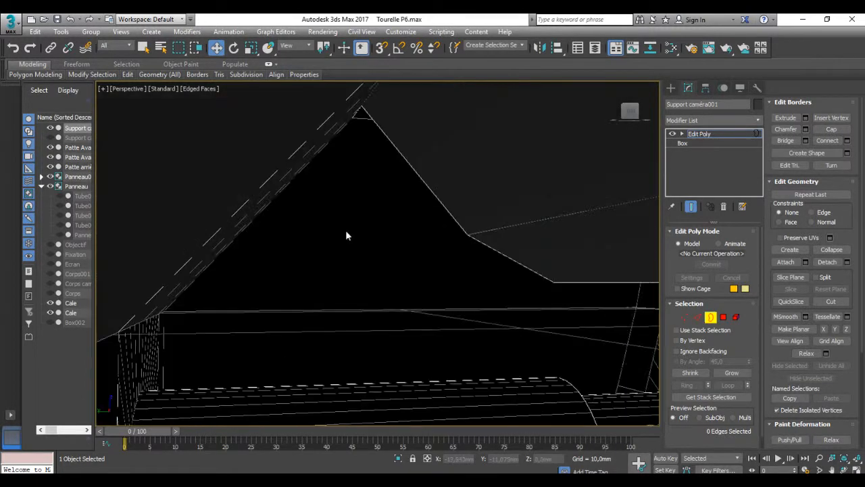
{"action": "scroll", "coordinate": [338, 233], "scroll_direction": "up", "scroll_amount": 3}
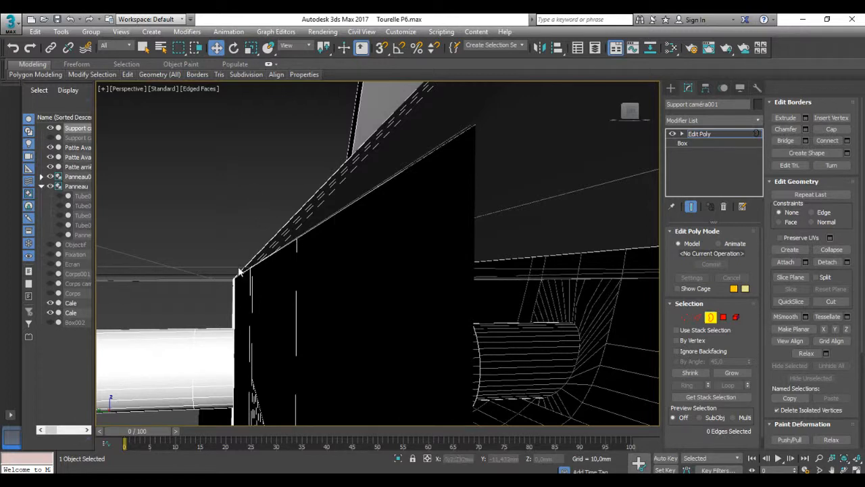
{"action": "scroll", "coordinate": [264, 278], "scroll_direction": "up", "scroll_amount": 3}
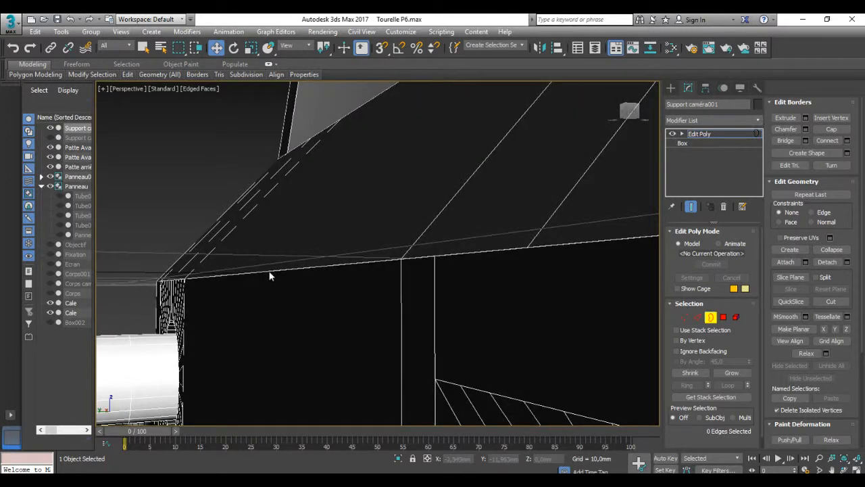
{"action": "scroll", "coordinate": [269, 275], "scroll_direction": "up", "scroll_amount": 2}
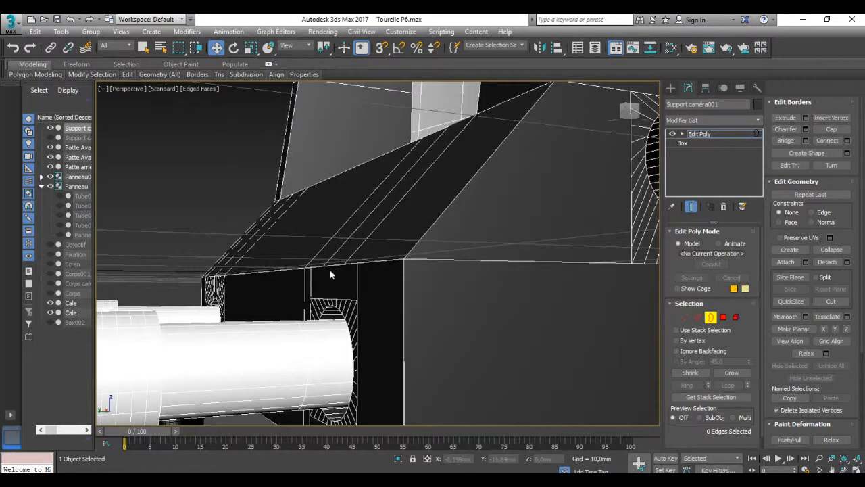
Select the support body's open border, and pull the end face polygons slightly outward to open a gap between the two borders.
{"action": "left_click", "coordinate": [397, 262]}
{"action": "mouse_move", "coordinate": [386, 312]}
{"action": "middle_mouse_down", "text": "alt"}
{"action": "mouse_move", "coordinate": [394, 247]}
{"action": "mouse_move", "coordinate": [416, 285]}
{"action": "middle_mouse_up", "text": "alt"}
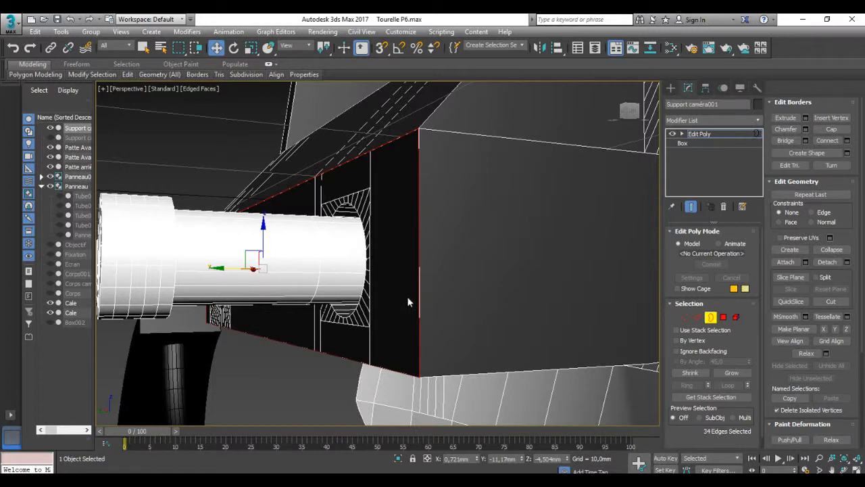
{"action": "left_click", "coordinate": [724, 316], "text": "ctrl"}
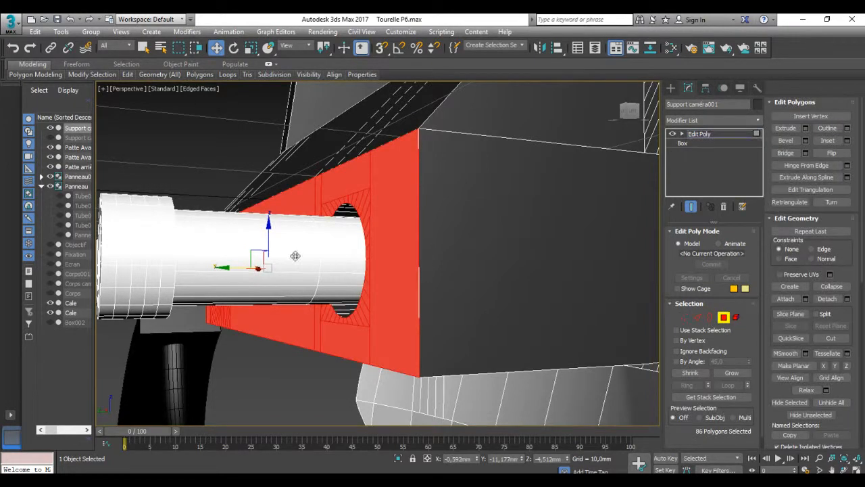
{"action": "left_click_drag", "start_coordinate": [228, 269], "coordinate": [211, 269]}
Add the end face's outer border to the border selection and bridge it to the support body's open border.
{"action": "left_click", "coordinate": [711, 317]}
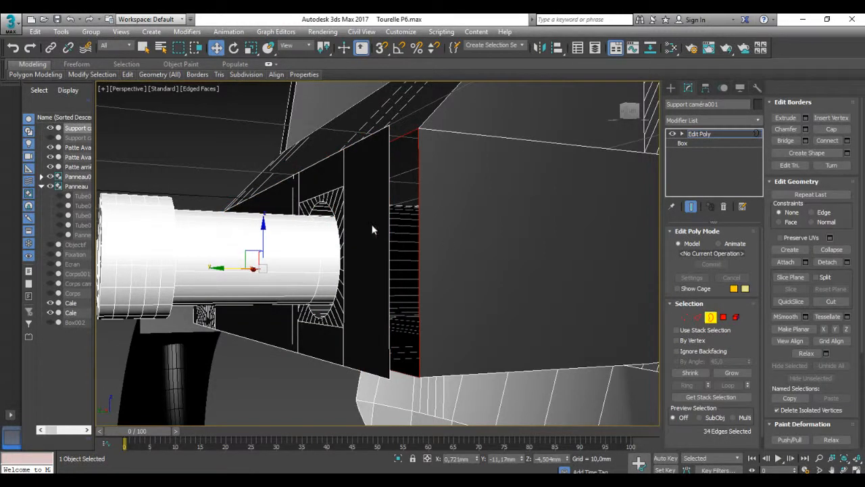
{"action": "left_click", "coordinate": [388, 225], "text": "ctrl"}
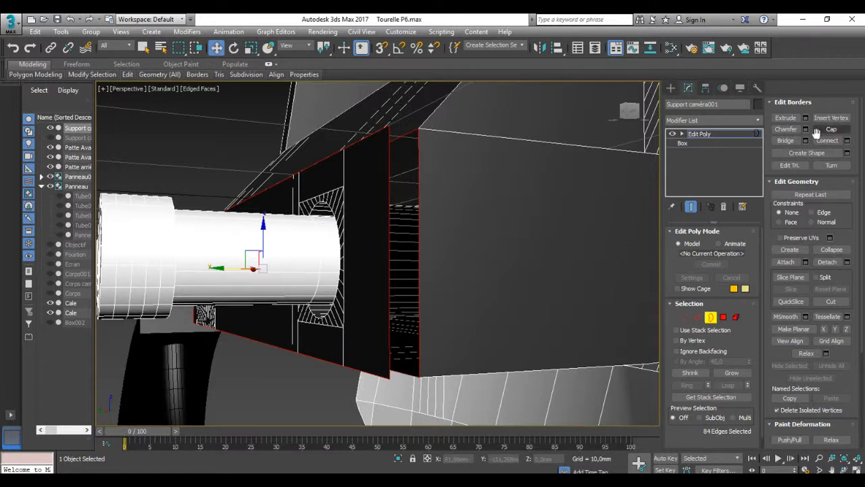
{"action": "left_click", "coordinate": [787, 140]}
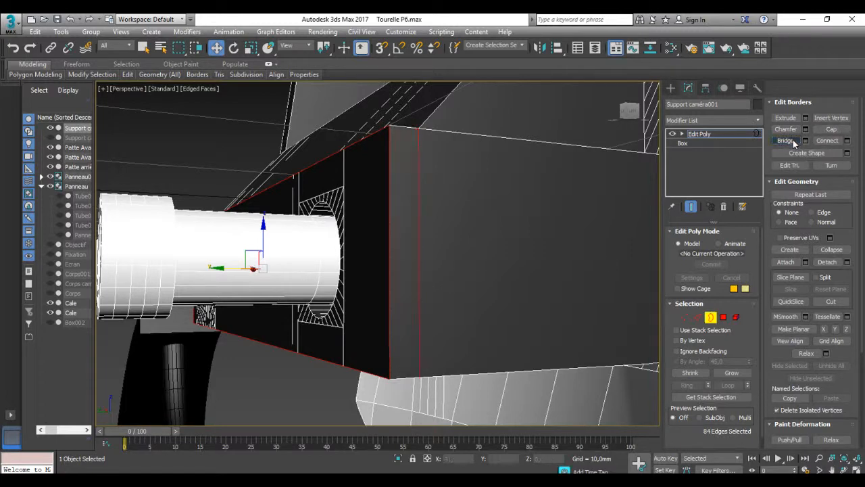
{"action": "middle_click_drag", "start_coordinate": [479, 223], "coordinate": [318, 242], "text": "alt"}
{"action": "scroll", "coordinate": [318, 241], "scroll_direction": "up", "scroll_amount": 5}
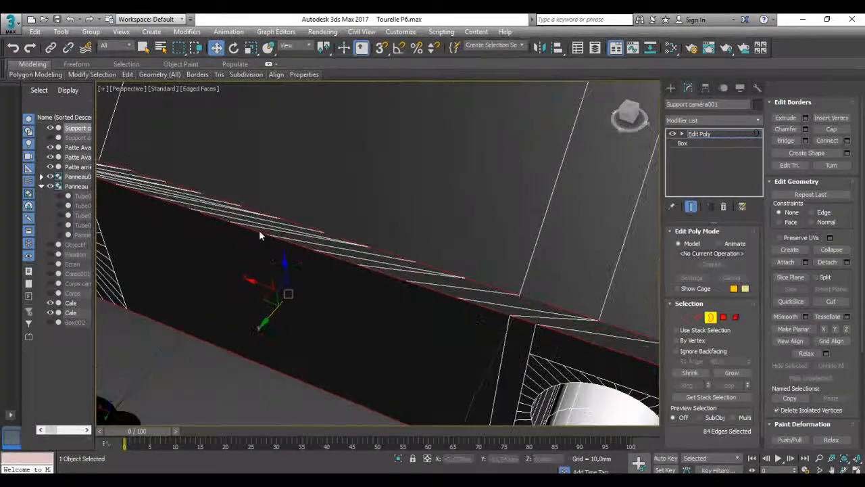
Examine the bridged strip between the end face and the support body, and undo the bridge.
{"action": "middle_click_drag", "start_coordinate": [194, 208], "coordinate": [603, 270]}
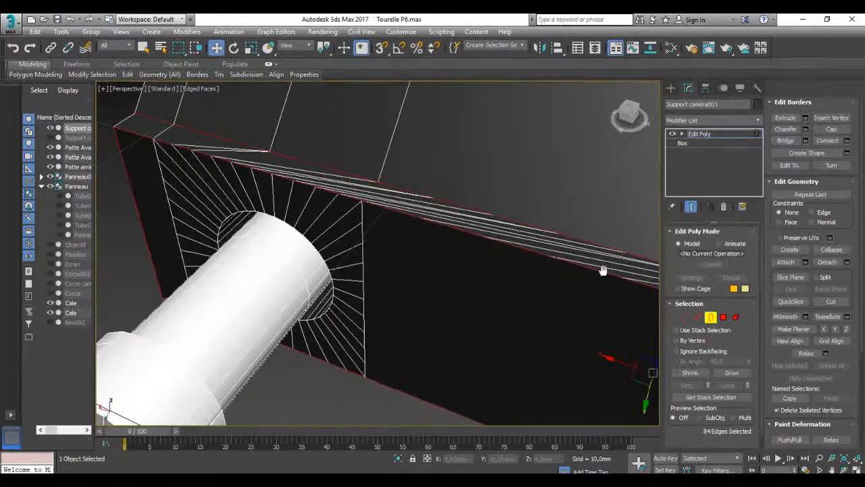
{"action": "middle_click_drag", "start_coordinate": [253, 215], "coordinate": [283, 223]}
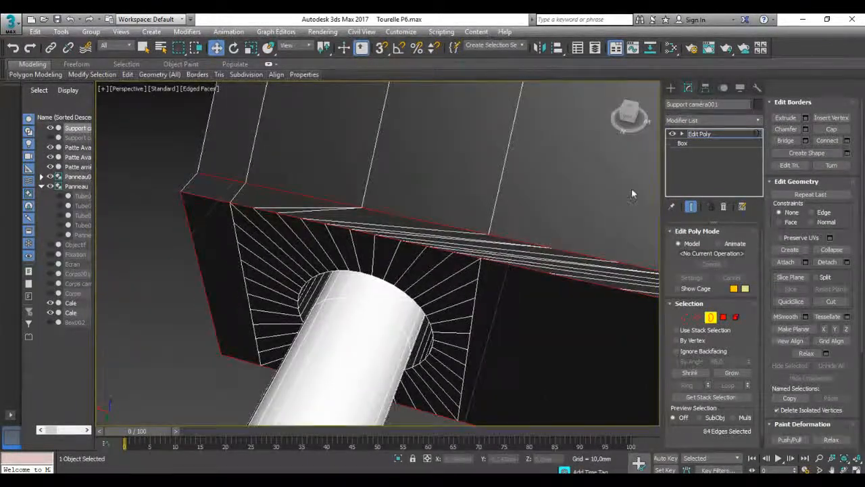
{"action": "key", "text": "ctrl+z"}
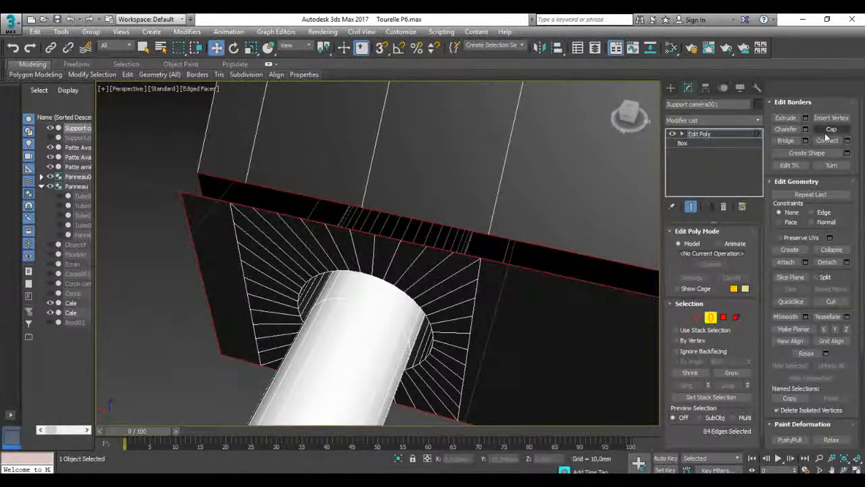
Try to cap the selected open borders of the end face and the support body.
{"action": "left_click", "coordinate": [828, 132]}
{"action": "mouse_move", "coordinate": [347, 257]}
{"action": "middle_mouse_down", "text": "alt"}
{"action": "mouse_move", "coordinate": [371, 271]}
{"action": "mouse_move", "coordinate": [351, 262]}
{"action": "middle_mouse_up", "text": "alt"}
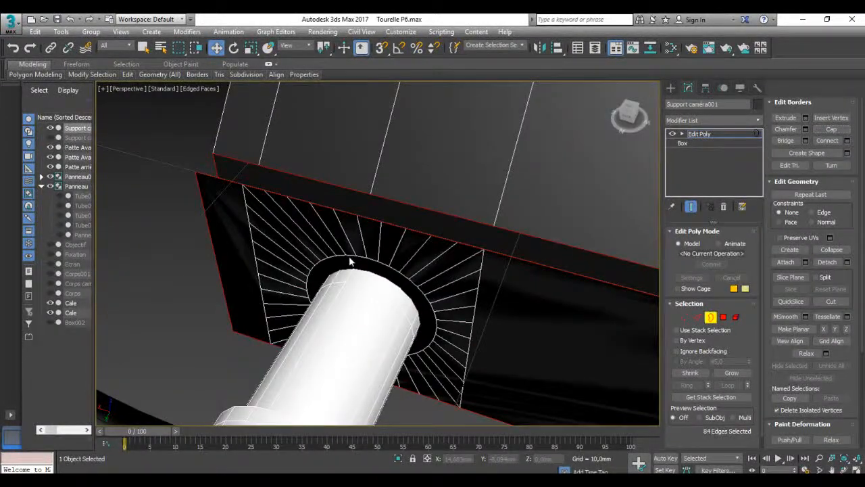
{"action": "middle_click_drag", "start_coordinate": [458, 271], "coordinate": [412, 239]}
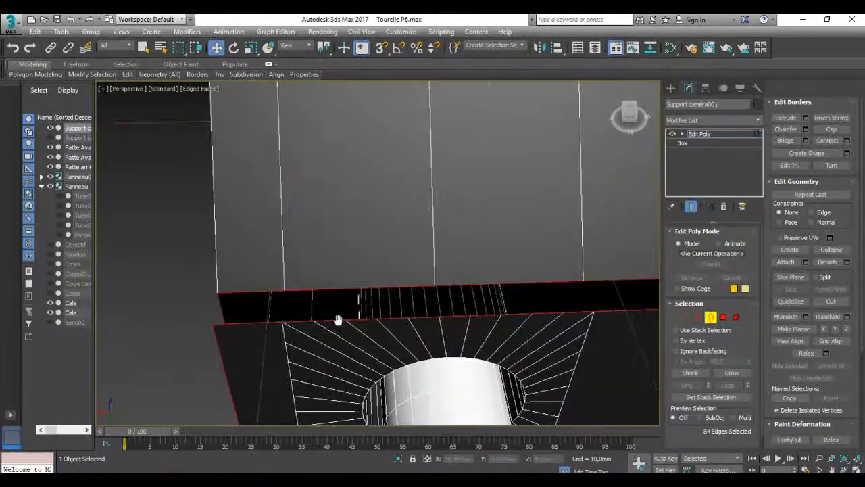
{"action": "middle_click_drag", "start_coordinate": [338, 319], "coordinate": [396, 210], "text": "alt"}
Move the end face polygons back toward the support body to about Y -10.95 mm, and inspect the gap between the borders.
{"action": "middle_click_drag", "start_coordinate": [574, 247], "coordinate": [273, 233], "text": "alt"}
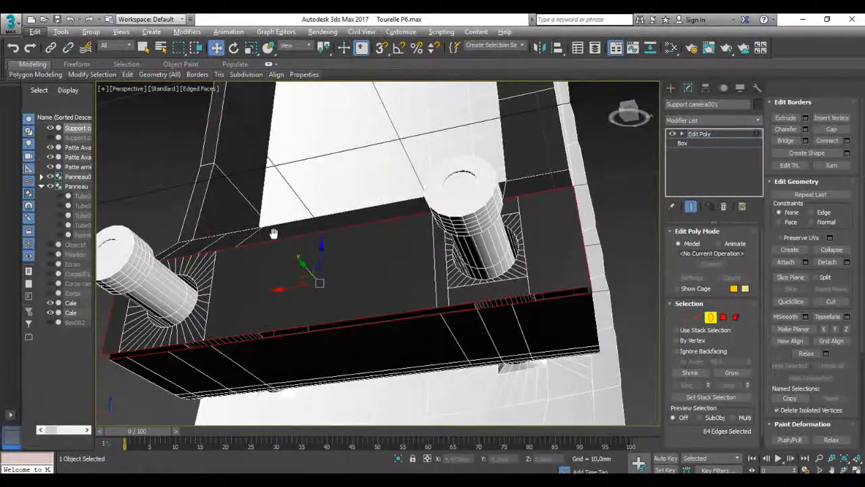
{"action": "left_click", "coordinate": [723, 317]}
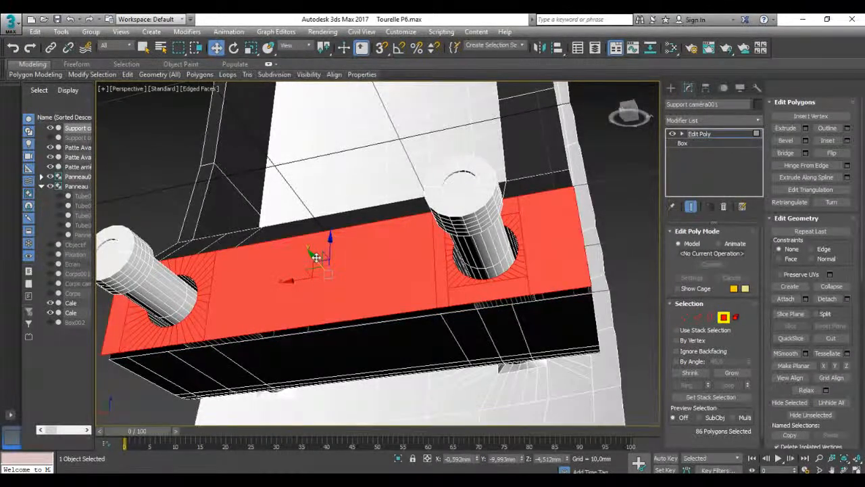
{"action": "left_click_drag", "start_coordinate": [313, 255], "coordinate": [319, 267]}
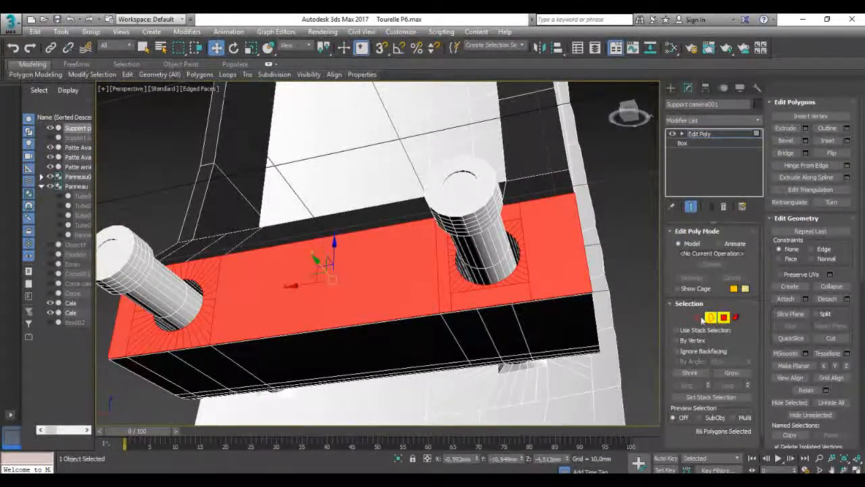
{"action": "left_click", "coordinate": [710, 317]}
{"action": "scroll", "coordinate": [551, 296], "scroll_direction": "up", "scroll_amount": 6}
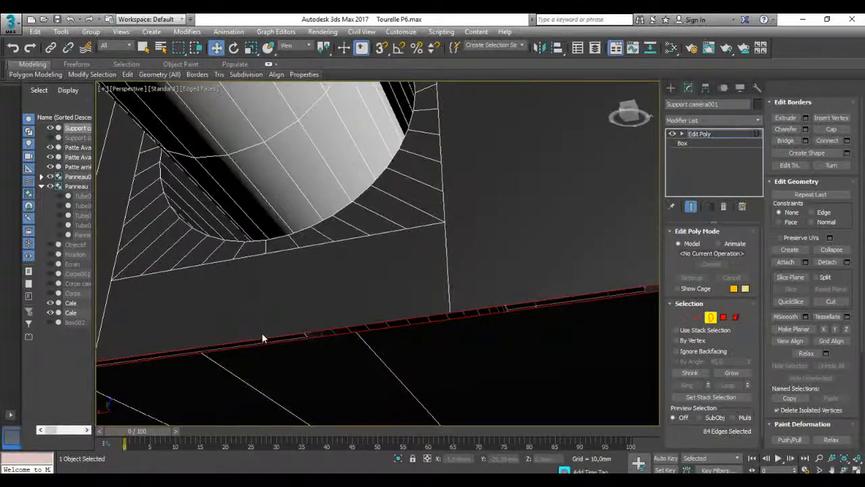
{"action": "scroll", "coordinate": [357, 310], "scroll_direction": "down", "scroll_amount": 5}
{"action": "middle_click_drag", "start_coordinate": [491, 227], "coordinate": [462, 250], "text": "alt"}
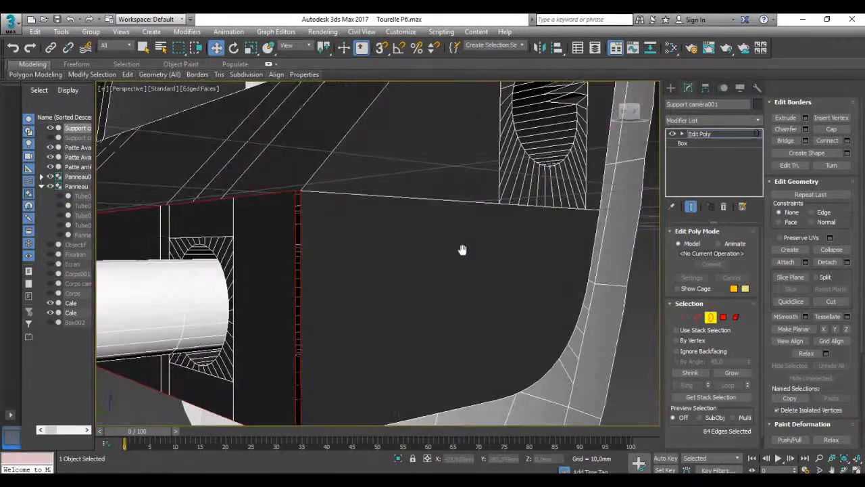
Move the end face polygons against the support body in the Top view, to about Y -11.17 mm, and bridge the two borders.
{"action": "left_click", "coordinate": [723, 317]}
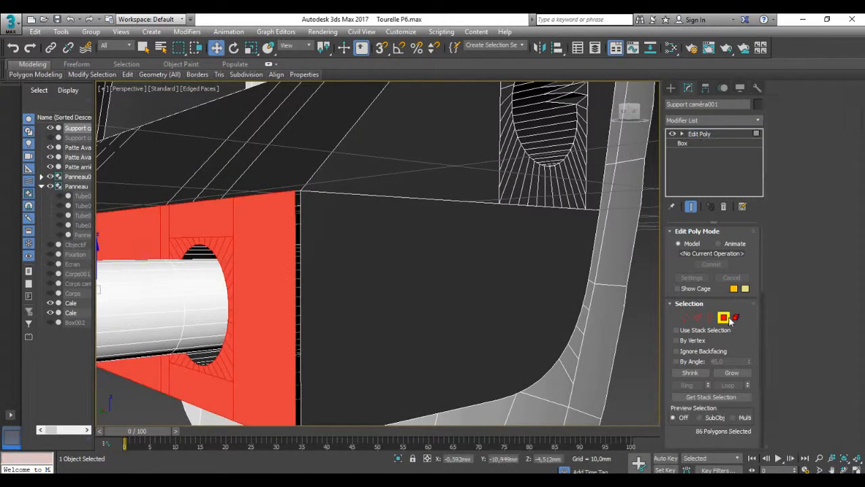
{"action": "key", "text": "alt+w"}
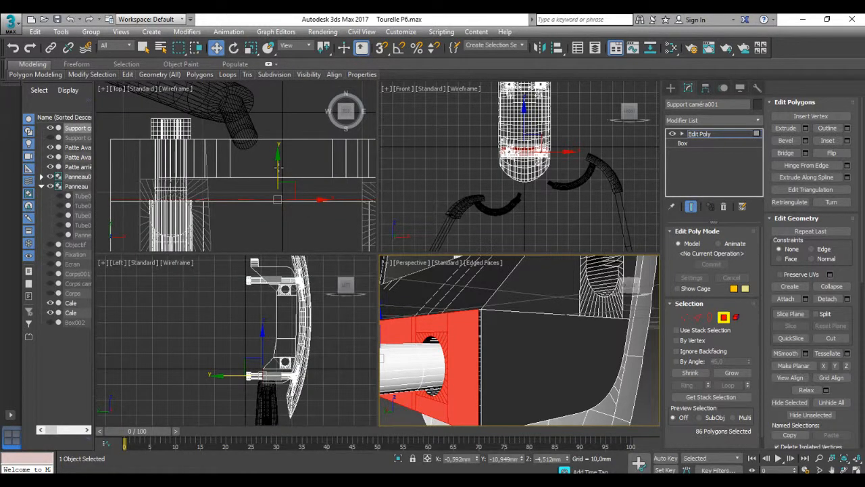
{"action": "scroll", "coordinate": [277, 169], "scroll_direction": "up", "scroll_amount": 2}
{"action": "middle_click", "coordinate": [277, 189]}
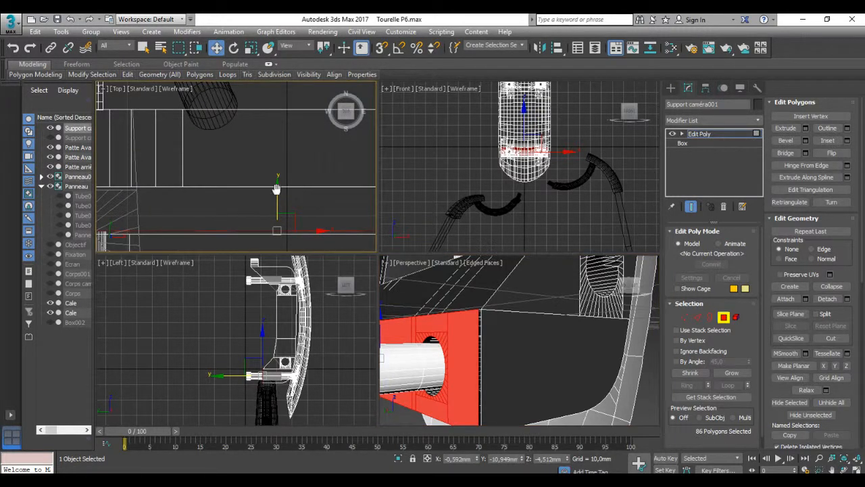
{"action": "left_click_drag", "start_coordinate": [277, 191], "coordinate": [277, 196]}
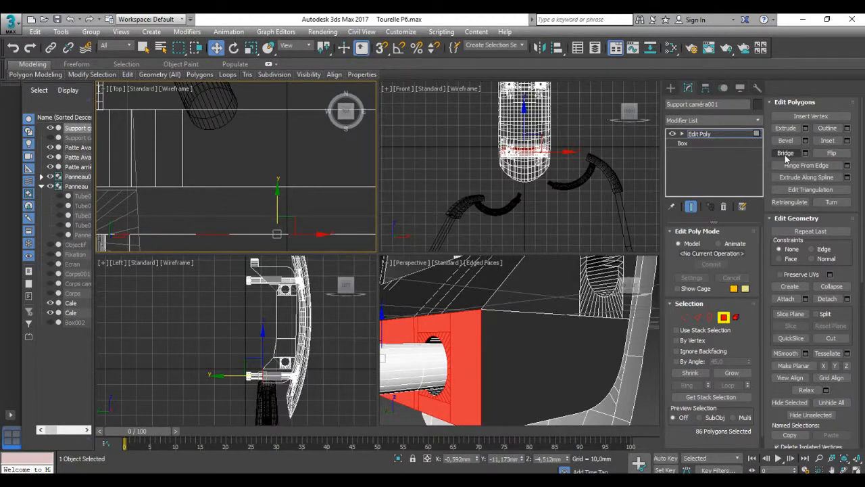
{"action": "left_click", "coordinate": [711, 317]}
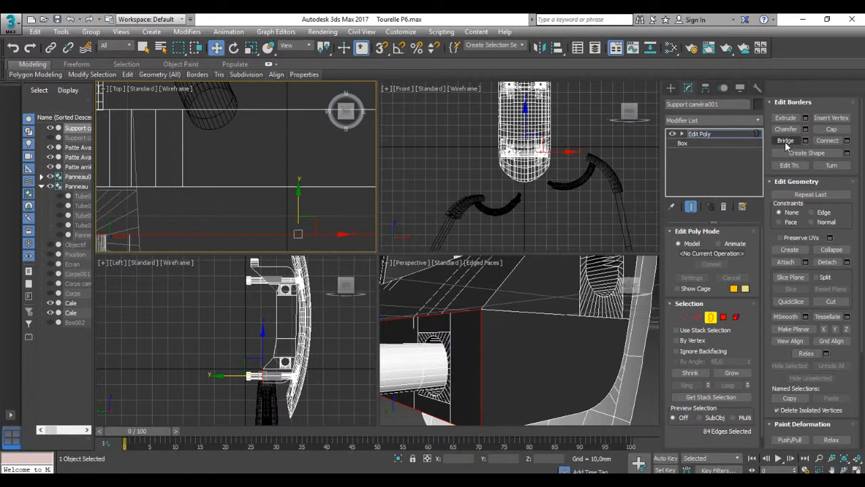
{"action": "scroll", "coordinate": [460, 326], "scroll_direction": "up", "scroll_amount": 5}
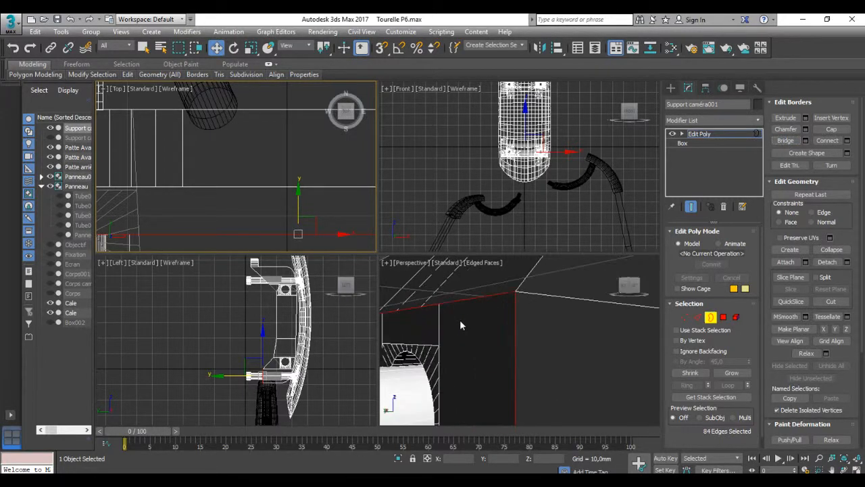
Test the joint by pulling the end face's outer side polygon away from the body, undo the move and clear the polygon selection.
{"action": "left_click", "coordinate": [724, 317]}
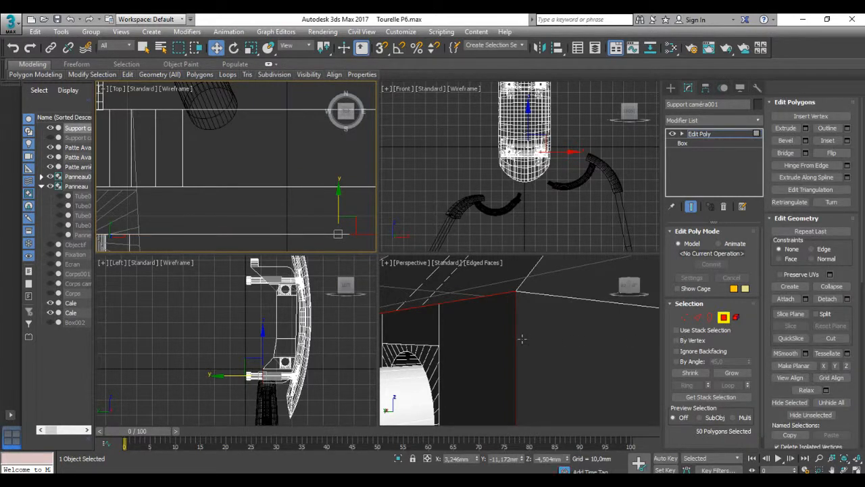
{"action": "left_click", "coordinate": [485, 336]}
{"action": "scroll", "coordinate": [468, 348], "scroll_direction": "down", "scroll_amount": 3}
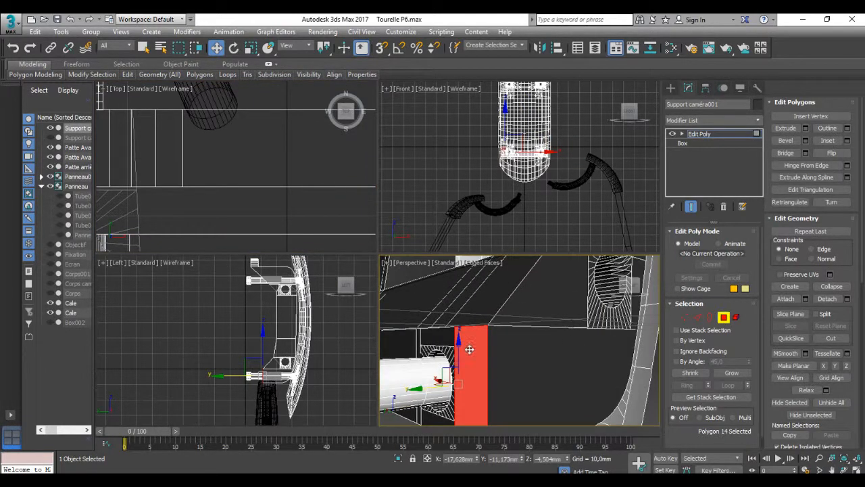
{"action": "middle_click_drag", "start_coordinate": [472, 379], "coordinate": [454, 387], "text": "alt"}
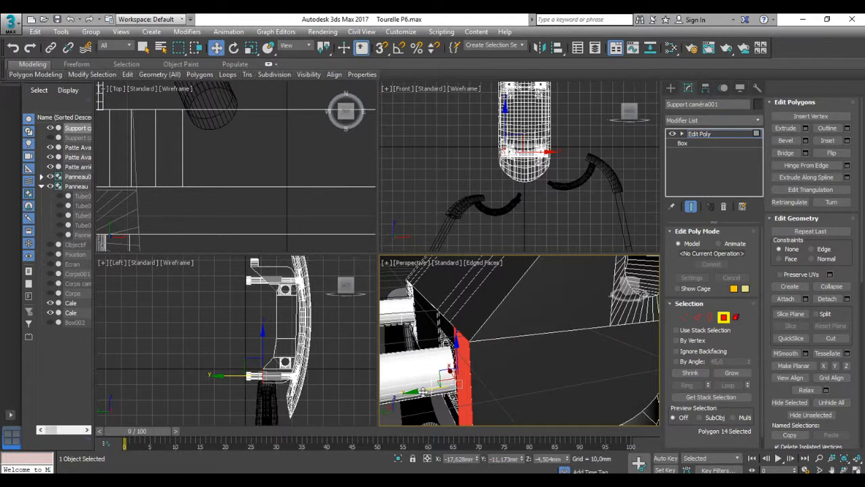
{"action": "left_click_drag", "start_coordinate": [423, 391], "coordinate": [395, 394]}
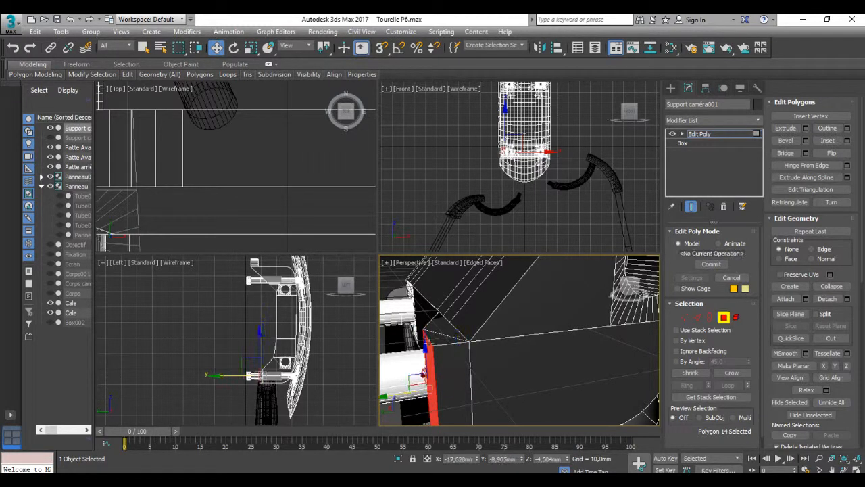
{"action": "middle_click_drag", "start_coordinate": [433, 346], "coordinate": [465, 347], "text": "alt"}
{"action": "key", "text": "ctrl+z"}
{"action": "scroll", "coordinate": [469, 363], "scroll_direction": "down", "scroll_amount": 8}
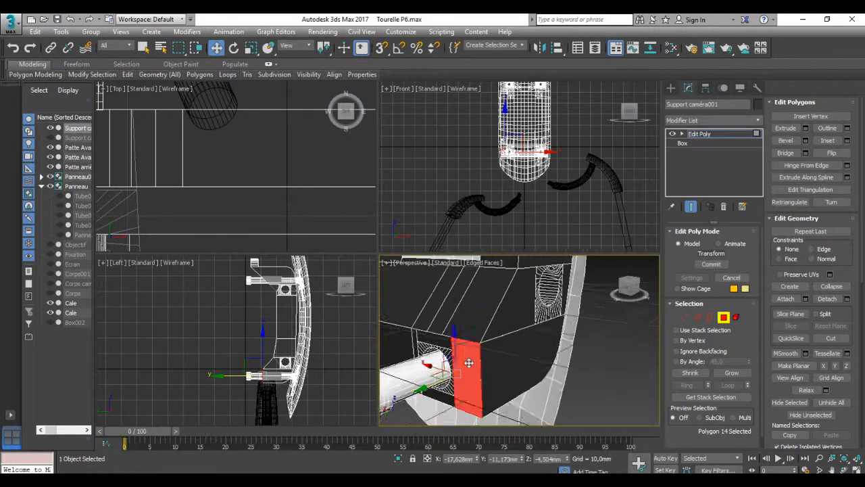
{"action": "left_click", "coordinate": [545, 370]}
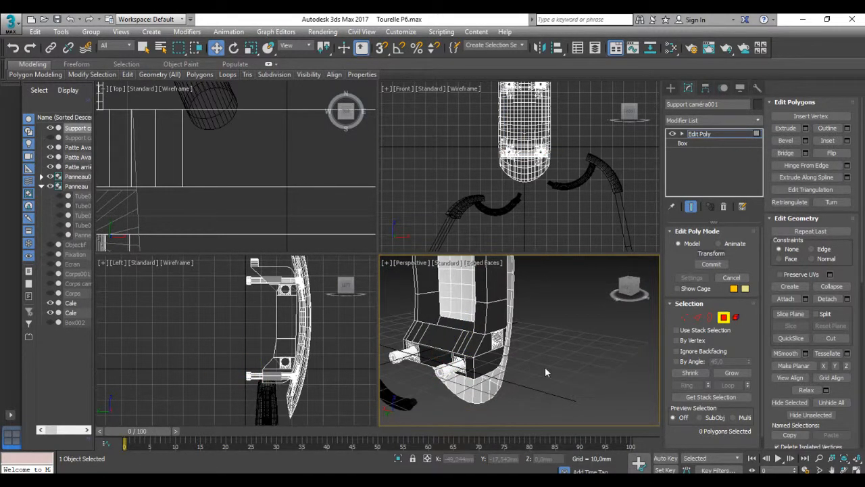
Unhide Objectif, Fixation, Ecran, the camera body and the original camera support while viewing the model from the side.
{"action": "key", "text": "alt+w"}
{"action": "scroll", "coordinate": [460, 317], "scroll_direction": "down", "scroll_amount": 6}
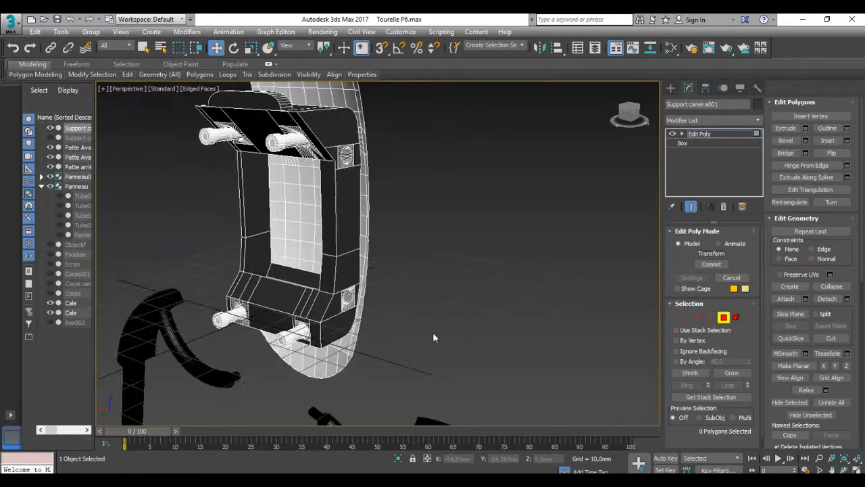
{"action": "middle_click_drag", "start_coordinate": [451, 317], "coordinate": [395, 307], "text": "alt"}
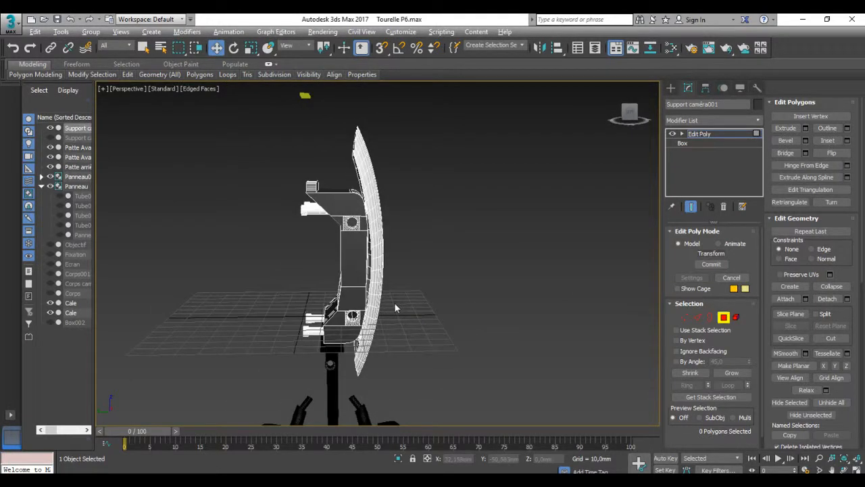
{"action": "left_click_drag", "start_coordinate": [49, 244], "coordinate": [52, 284]}
{"action": "left_click", "coordinate": [50, 275]}
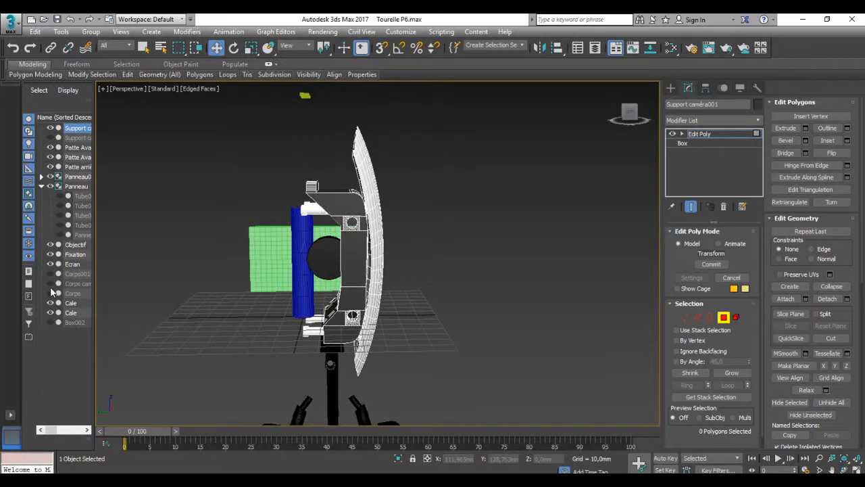
{"action": "left_click", "coordinate": [50, 283]}
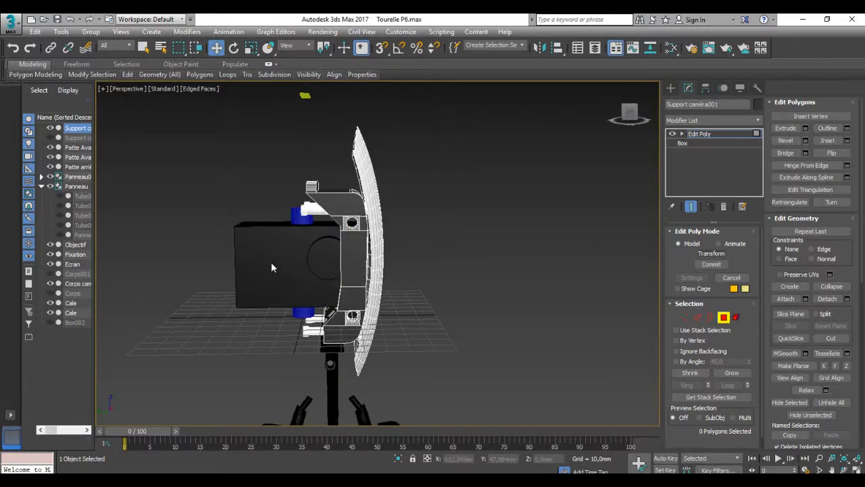
{"action": "left_click", "coordinate": [50, 137]}
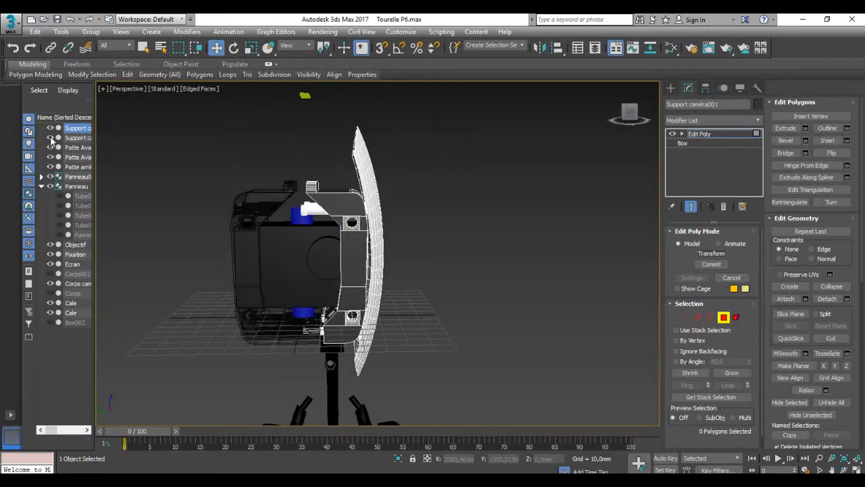
Set the rendering visibility of Support caméra001 to 1,0 in its object properties.
{"action": "scroll", "coordinate": [234, 201], "scroll_direction": "up", "scroll_amount": 2}
{"action": "scroll", "coordinate": [286, 326], "scroll_direction": "up", "scroll_amount": 8}
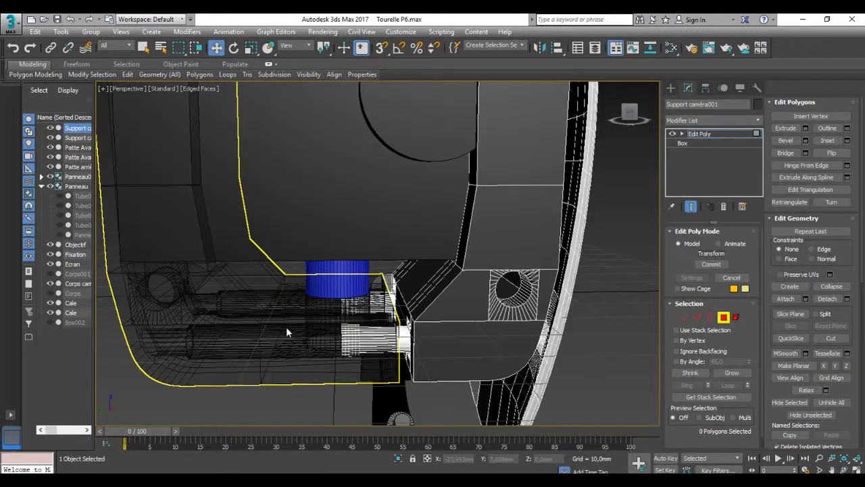
{"action": "right_click", "coordinate": [309, 369]}
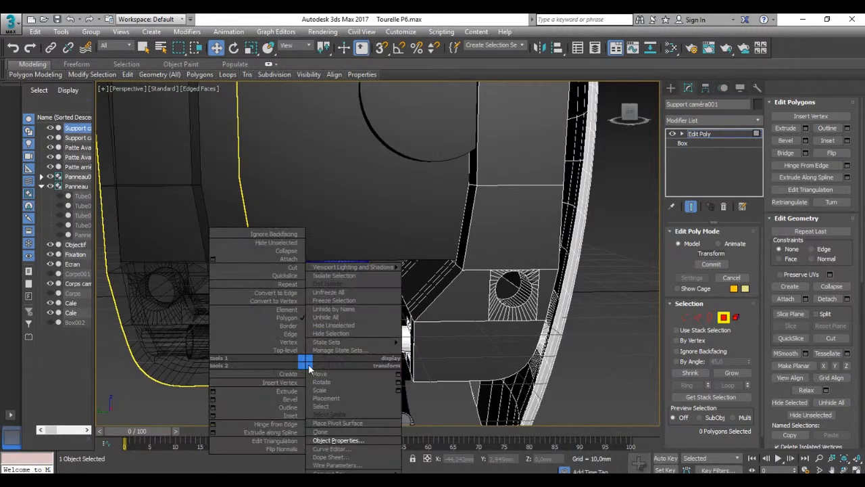
{"action": "left_click", "coordinate": [338, 440]}
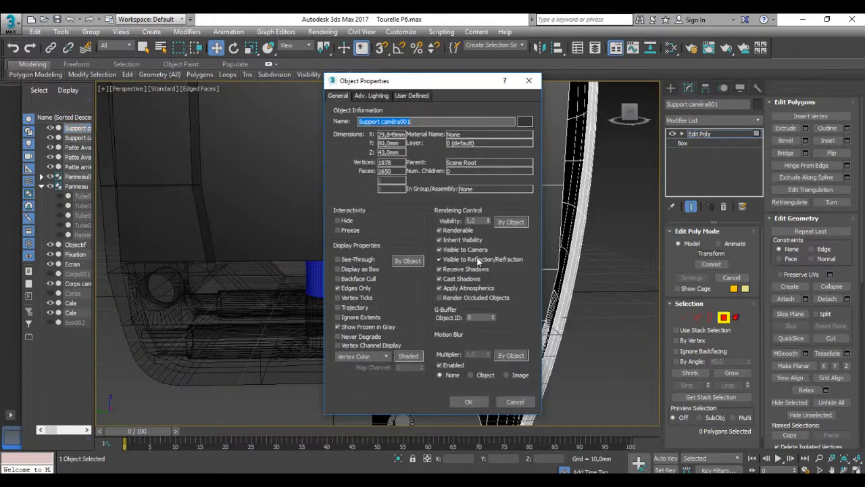
{"action": "mouse_move", "coordinate": [489, 221]}
{"action": "left_mouse_down"}
{"action": "mouse_move", "coordinate": [489, 202]}
{"action": "mouse_move", "coordinate": [489, 211]}
{"action": "left_mouse_up"}
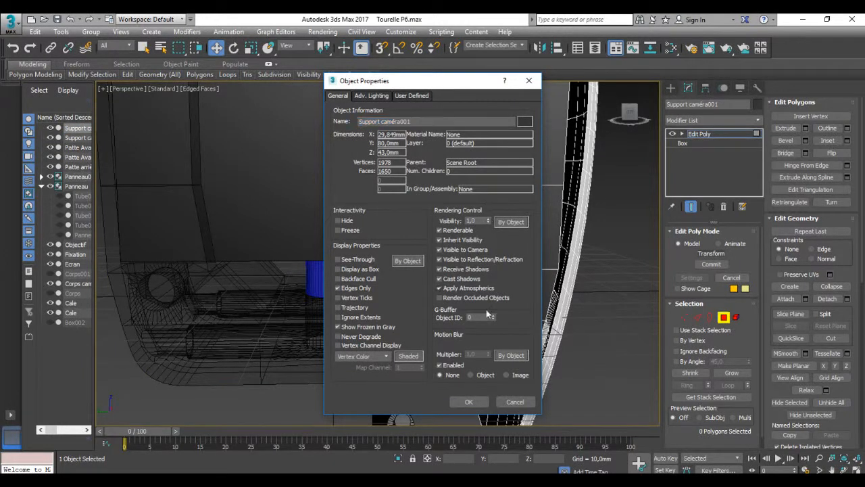
{"action": "left_click", "coordinate": [468, 403]}
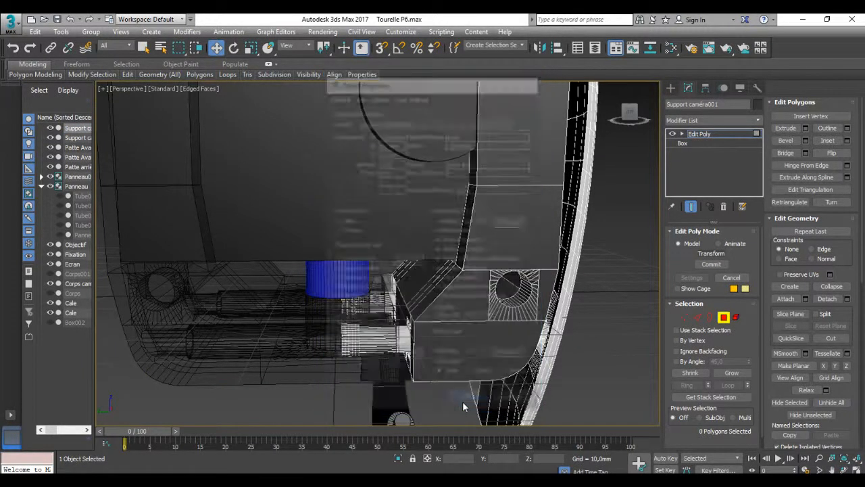
Select the original Support caméra and set its rendering visibility to 1,0 in its object properties.
{"action": "left_click", "coordinate": [76, 138]}
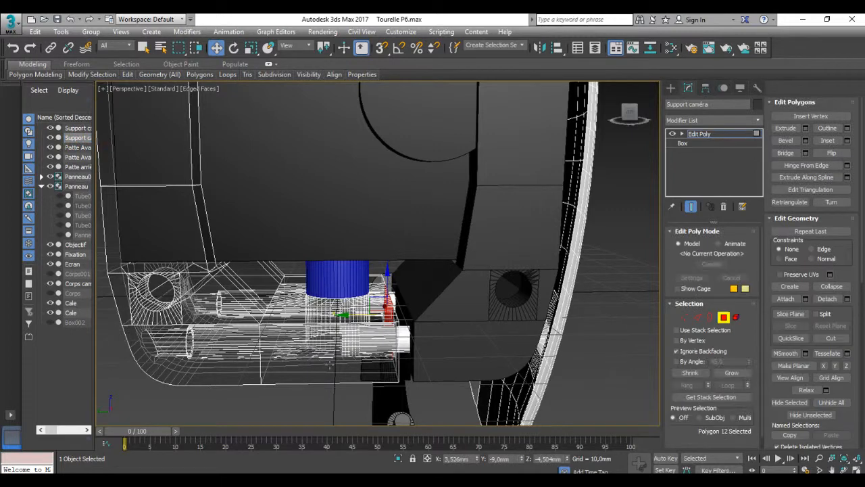
{"action": "right_click", "coordinate": [329, 364]}
{"action": "left_click", "coordinate": [356, 439]}
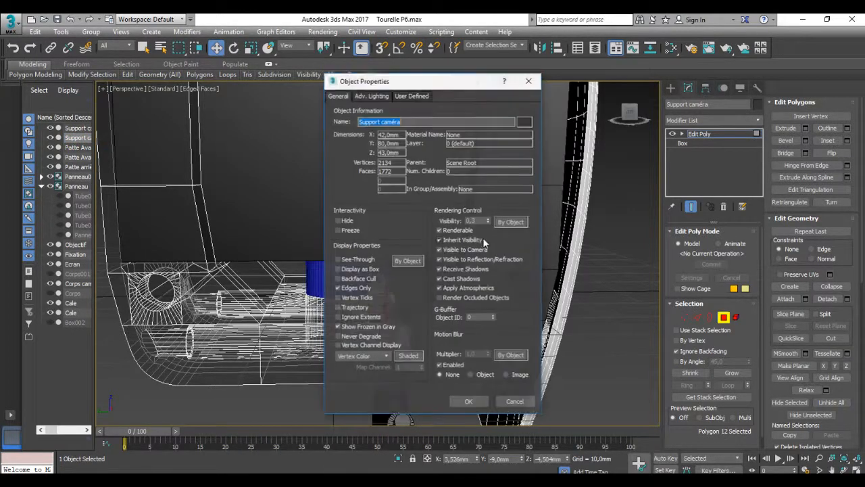
{"action": "left_click", "coordinate": [468, 402]}
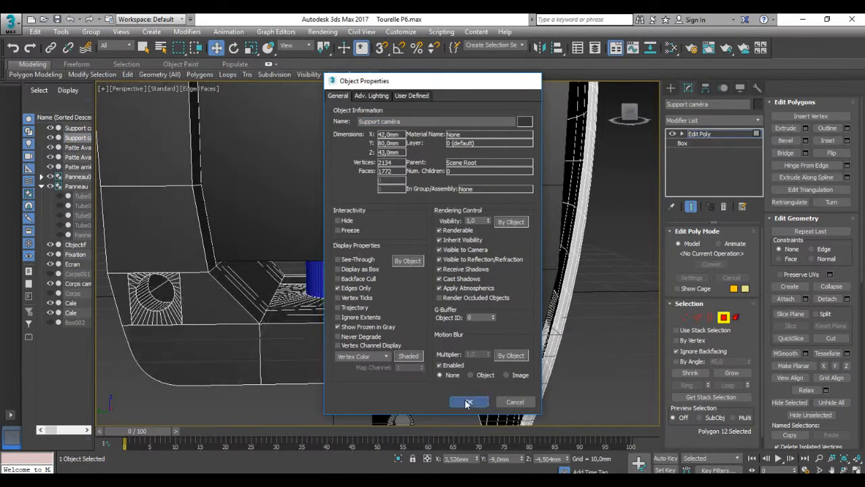
Clear the polygon selection and examine the gap and peg at the camera support's lower arm joint from several angles.
{"action": "left_click", "coordinate": [234, 398]}
{"action": "scroll", "coordinate": [233, 398], "scroll_direction": "down", "scroll_amount": 6}
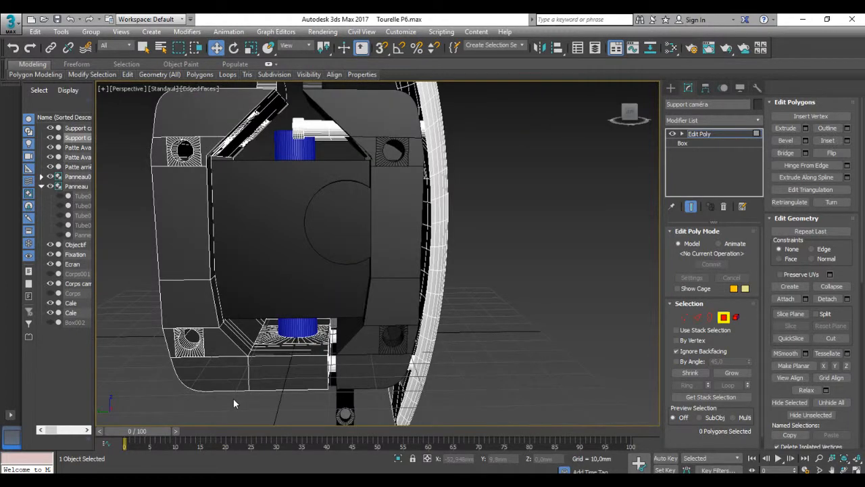
{"action": "scroll", "coordinate": [234, 398], "scroll_direction": "up", "scroll_amount": 6}
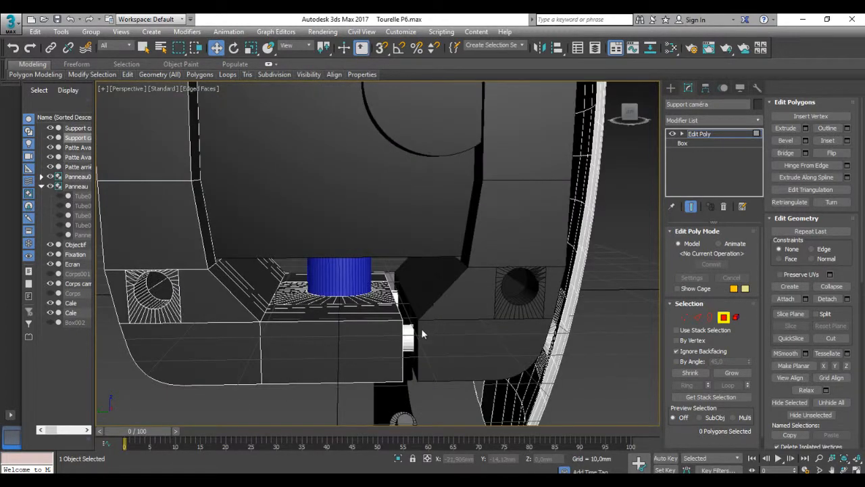
{"action": "middle_click_drag", "start_coordinate": [421, 328], "coordinate": [400, 324], "text": "alt"}
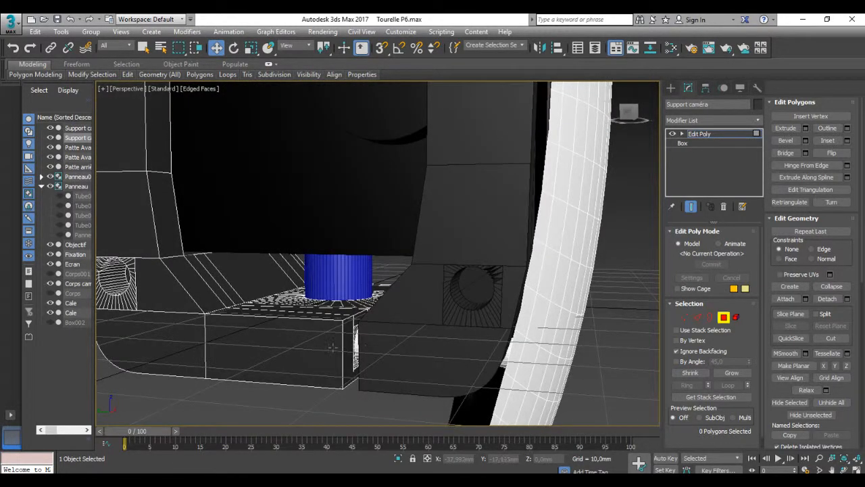
{"action": "middle_click_drag", "start_coordinate": [341, 347], "coordinate": [376, 340], "text": "alt"}
{"action": "scroll", "coordinate": [379, 339], "scroll_direction": "up", "scroll_amount": 8}
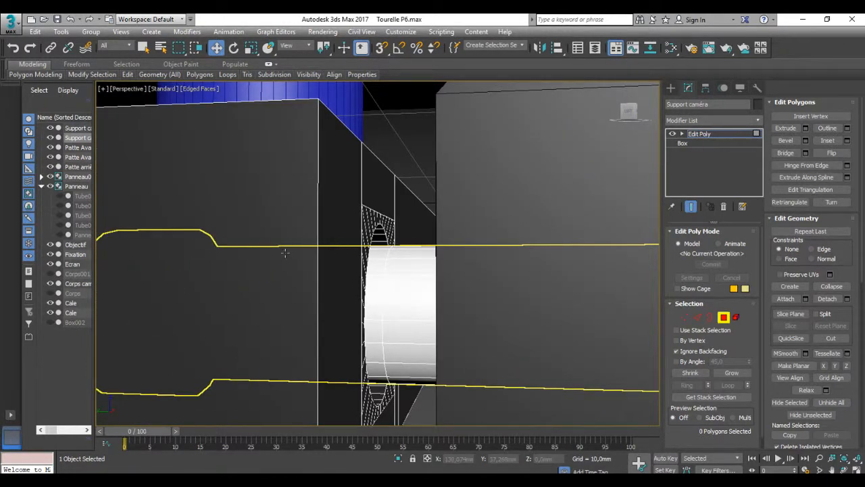
{"action": "scroll", "coordinate": [281, 257], "scroll_direction": "down", "scroll_amount": 5}
{"action": "middle_click_drag", "start_coordinate": [230, 274], "coordinate": [377, 290]}
{"action": "scroll", "coordinate": [433, 292], "scroll_direction": "down", "scroll_amount": 3}
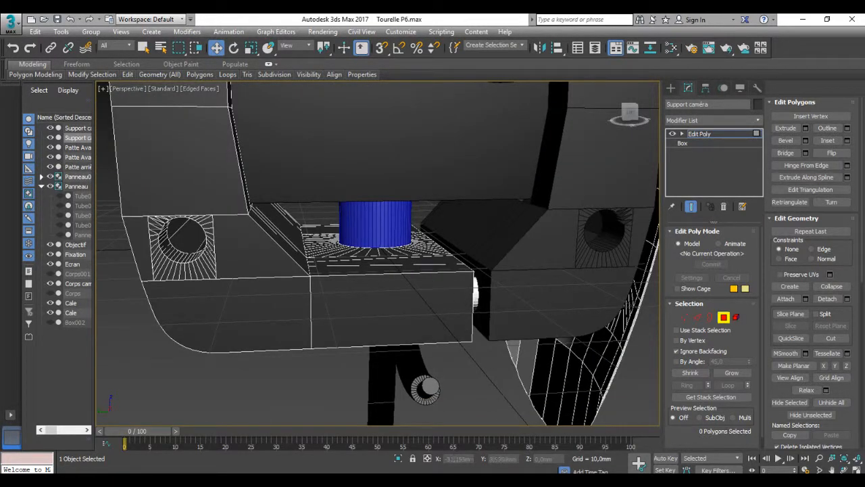
{"action": "middle_click_drag", "start_coordinate": [220, 287], "coordinate": [363, 284], "text": "alt"}
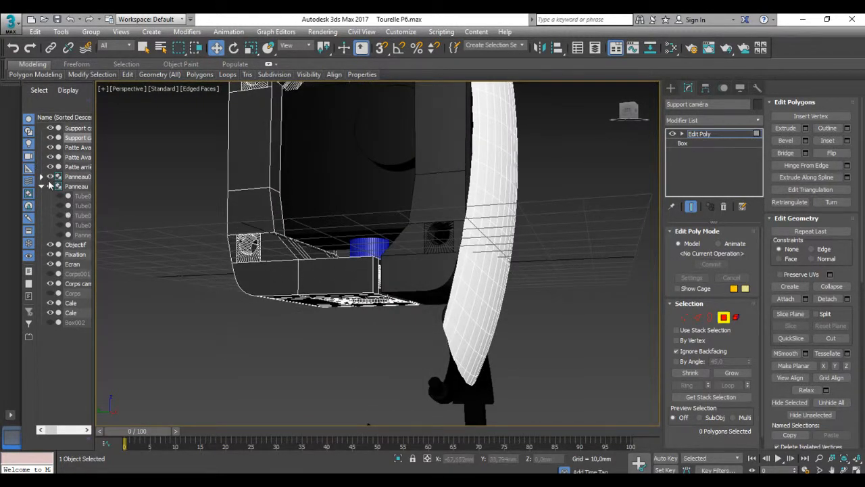
Unhide the four tubes and the panel inside the Panneau group.
{"action": "left_click", "coordinate": [59, 196]}
{"action": "left_click", "coordinate": [59, 206]}
{"action": "left_click", "coordinate": [60, 215]}
{"action": "left_click", "coordinate": [60, 235]}
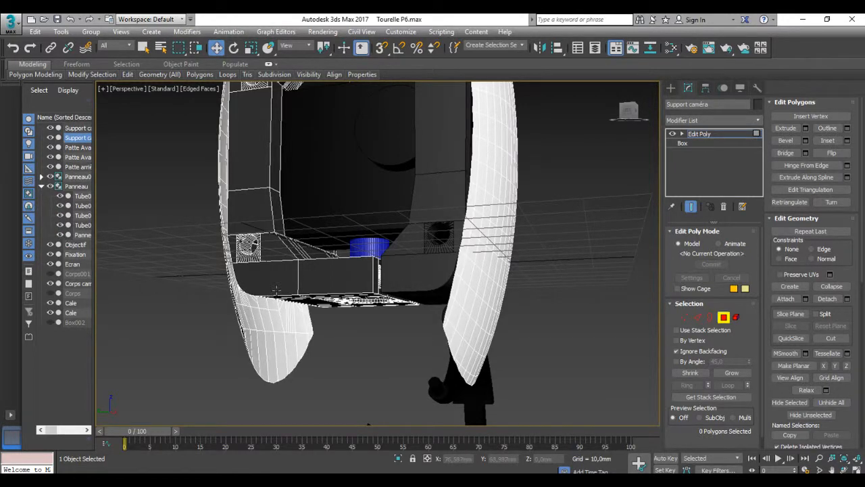
{"action": "middle_click_drag", "start_coordinate": [276, 311], "coordinate": [312, 325], "text": "alt"}
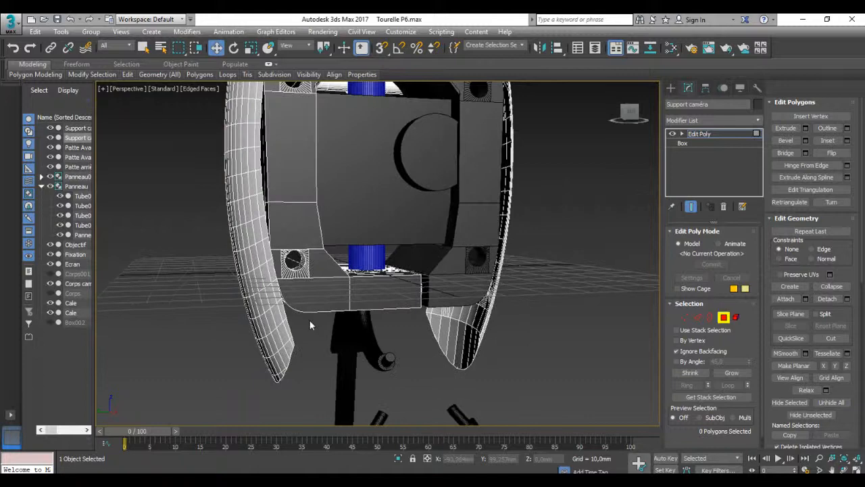
Select the Panneau group and temporarily hide Support caméra to examine how the panels' tubes sit inside the lower arm.
{"action": "left_click", "coordinate": [81, 236]}
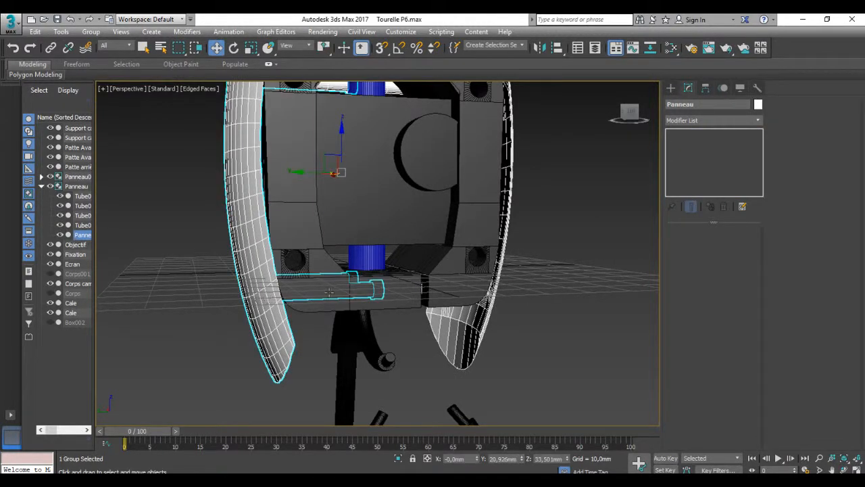
{"action": "scroll", "coordinate": [403, 293], "scroll_direction": "up", "scroll_amount": 3}
{"action": "scroll", "coordinate": [432, 290], "scroll_direction": "up", "scroll_amount": 4}
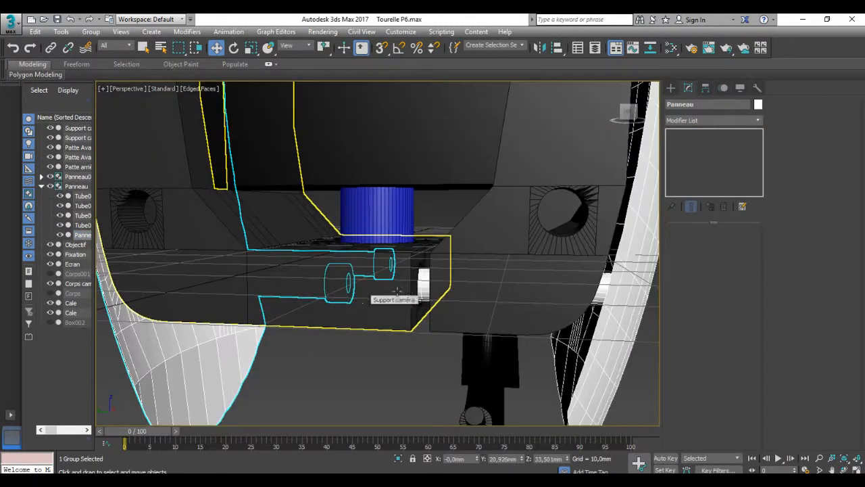
{"action": "left_click", "coordinate": [50, 137]}
{"action": "scroll", "coordinate": [338, 287], "scroll_direction": "up", "scroll_amount": 3}
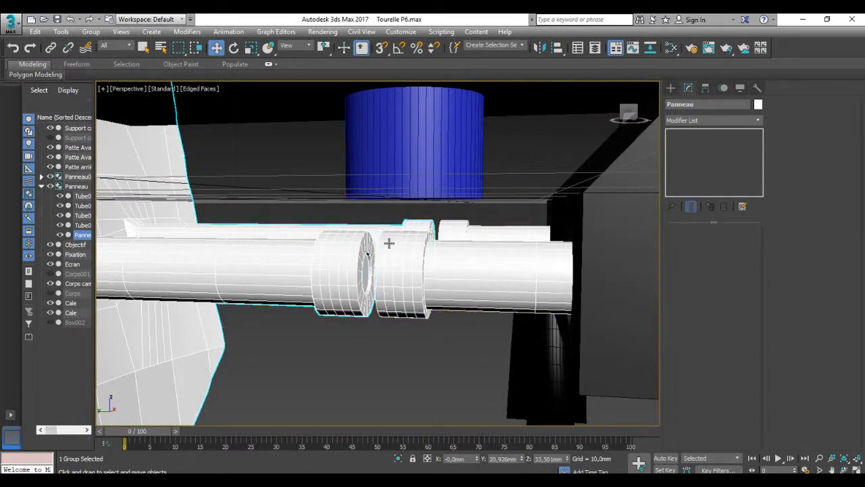
{"action": "left_click", "coordinate": [51, 138]}
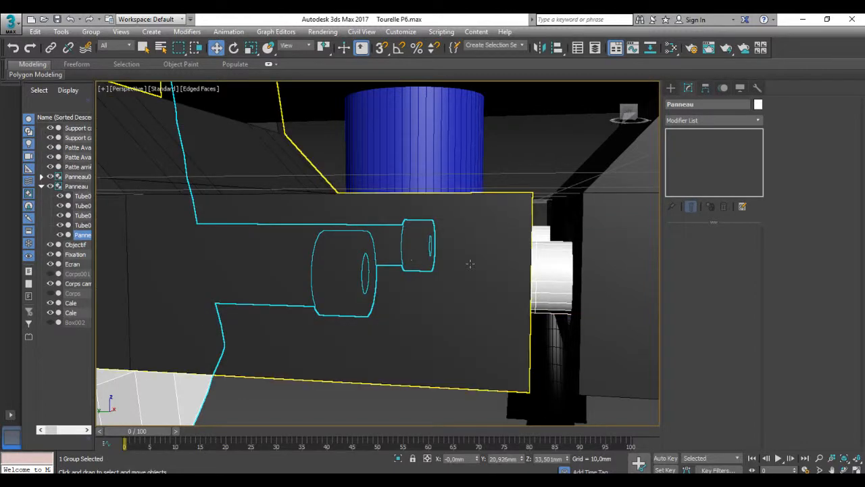
{"action": "scroll", "coordinate": [405, 309], "scroll_direction": "up", "scroll_amount": 2}
{"action": "scroll", "coordinate": [403, 311], "scroll_direction": "down", "scroll_amount": 2}
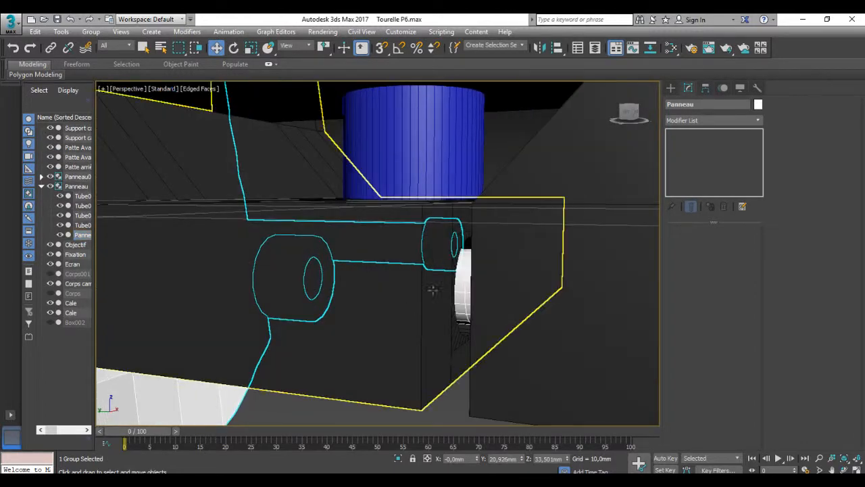
{"action": "scroll", "coordinate": [357, 325], "scroll_direction": "down", "scroll_amount": 6}
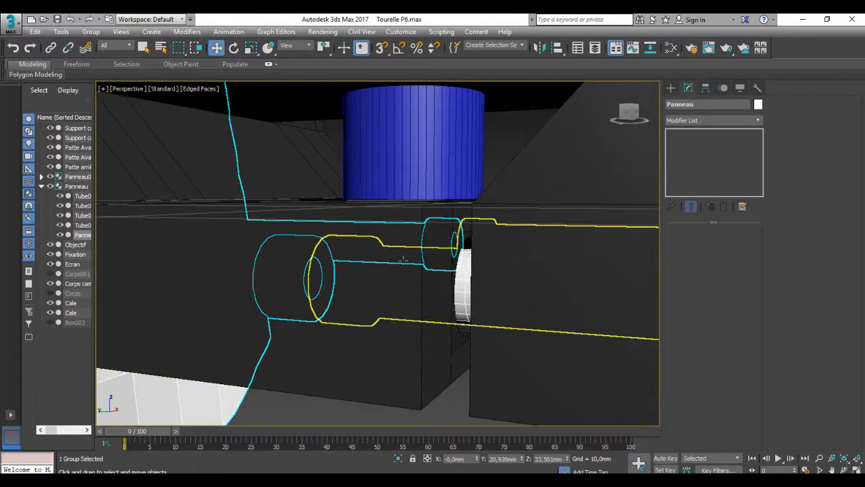
Check the open turret from the front, then unhide the two body shells Corps001 and Corps.
{"action": "middle_click_drag", "start_coordinate": [353, 323], "coordinate": [372, 331], "text": "alt"}
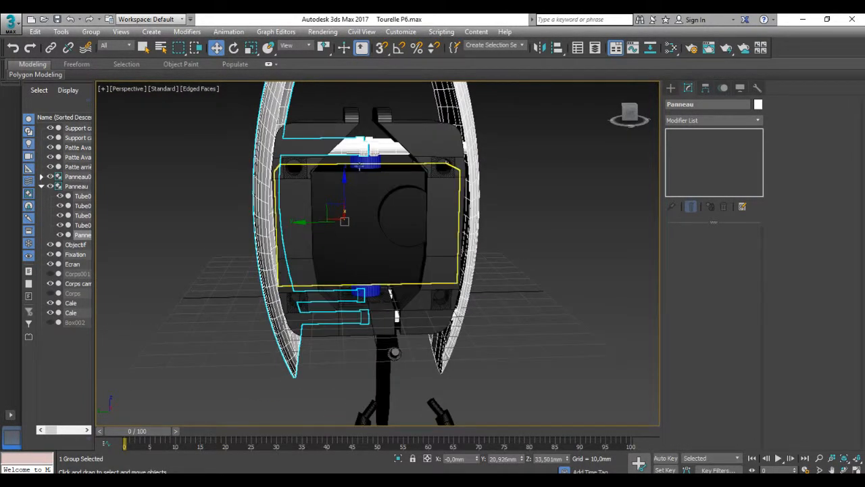
{"action": "middle_click_drag", "start_coordinate": [359, 168], "coordinate": [364, 174], "text": "alt"}
{"action": "middle_click_drag", "start_coordinate": [360, 205], "coordinate": [351, 248]}
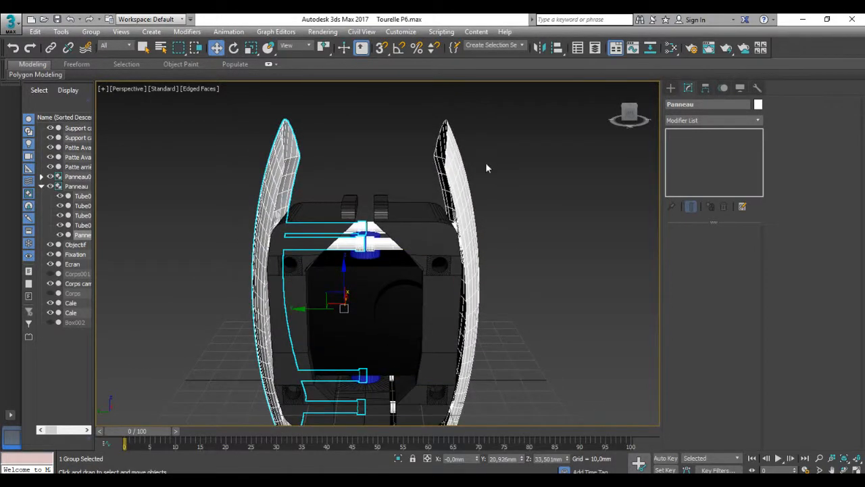
{"action": "middle_click_drag", "start_coordinate": [486, 168], "coordinate": [456, 168], "text": "alt"}
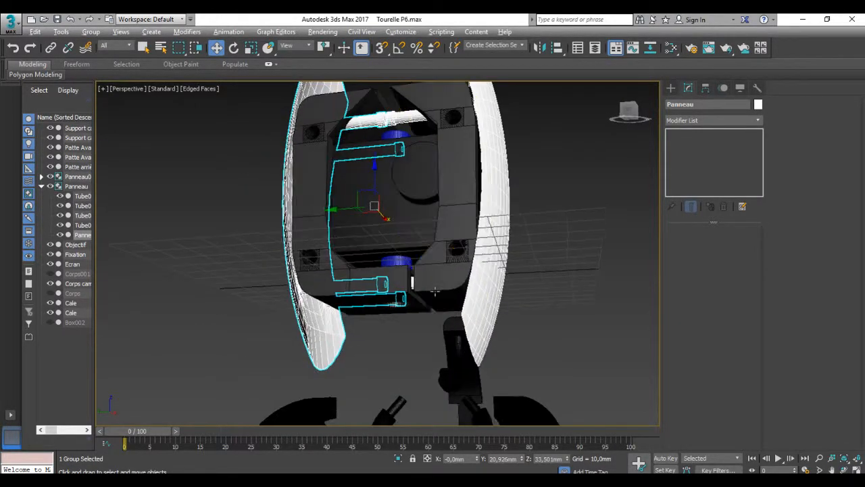
{"action": "middle_click_drag", "start_coordinate": [414, 287], "coordinate": [449, 296], "text": "alt"}
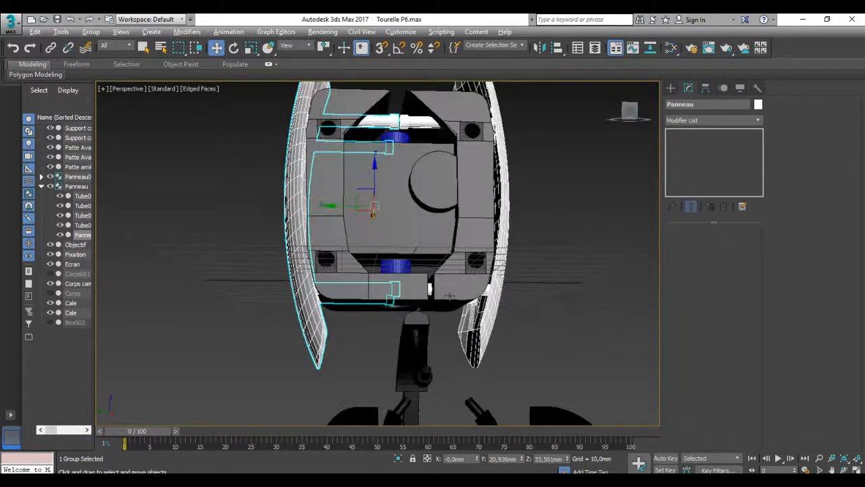
{"action": "left_click", "coordinate": [51, 274]}
{"action": "left_click", "coordinate": [50, 293]}
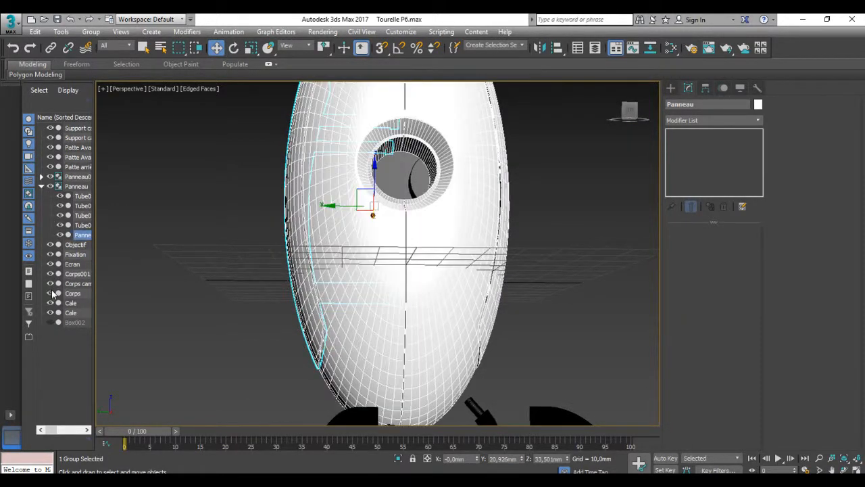
{"action": "mouse_move", "coordinate": [406, 293]}
{"action": "middle_mouse_down", "text": "alt"}
{"action": "mouse_move", "coordinate": [402, 309]}
{"action": "mouse_move", "coordinate": [397, 279]}
{"action": "middle_mouse_up", "text": "alt"}
{"action": "scroll", "coordinate": [401, 309], "scroll_direction": "down", "scroll_amount": 4}
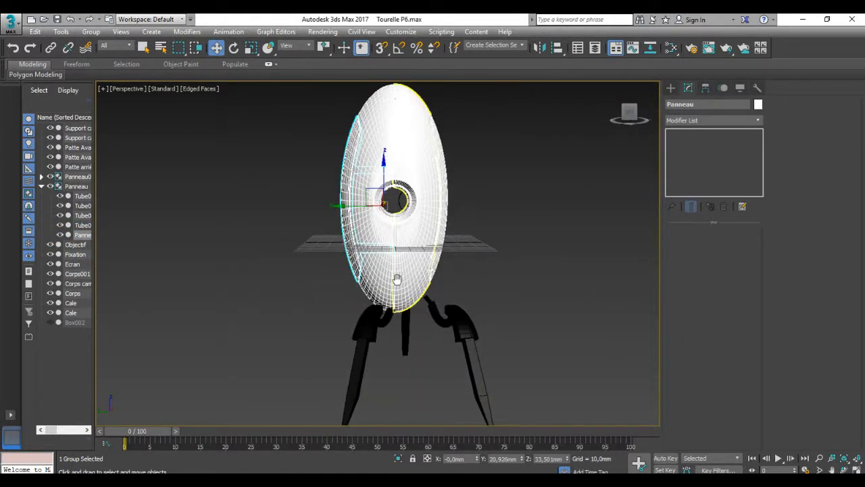
Select the front leg Patte Avant and set its Y position to 15,054 mm.
{"action": "left_click", "coordinate": [385, 323]}
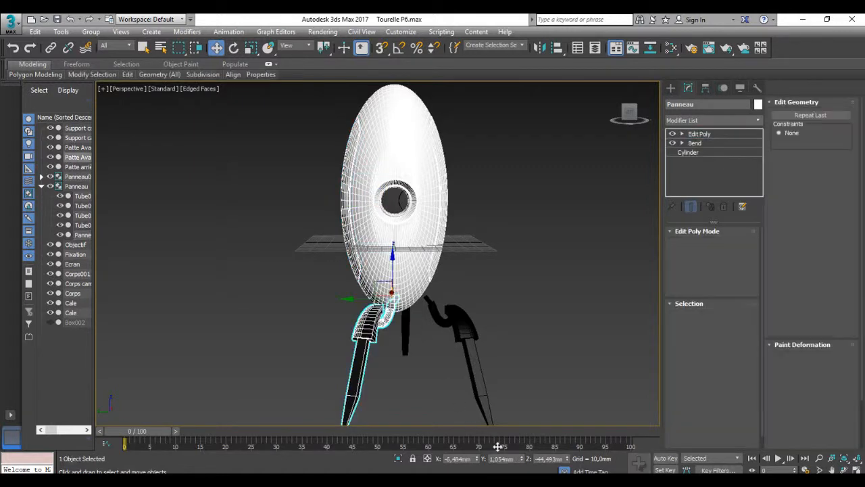
{"action": "left_click", "coordinate": [670, 89]}
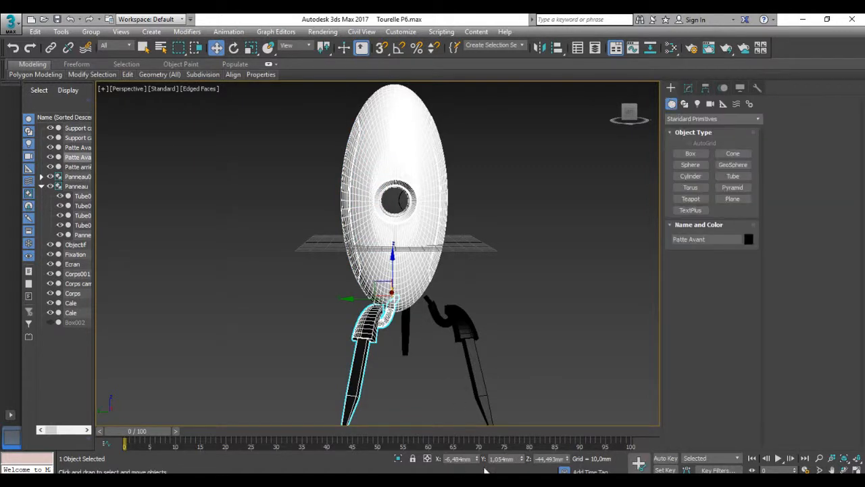
{"action": "left_click", "coordinate": [494, 459]}
{"action": "key", "text": "Return"}
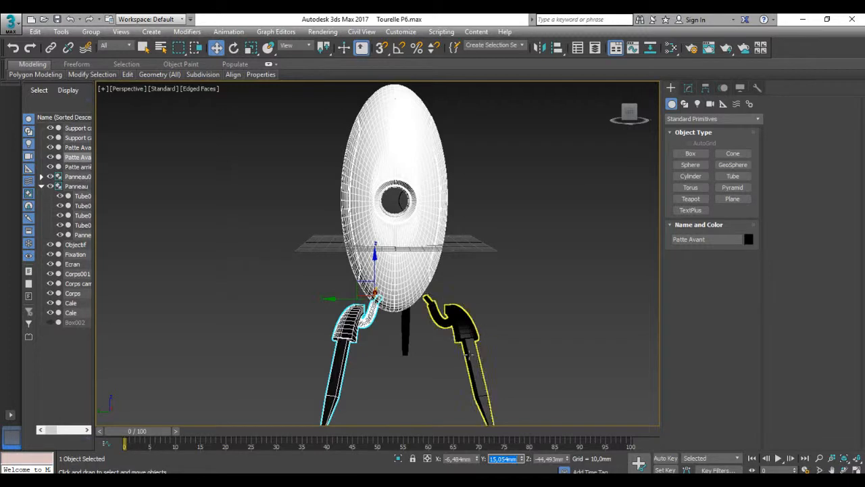
Set the Y position of the opposite front leg, Patte Avant001, to -15,312 mm and deselect it.
{"action": "left_click", "coordinate": [483, 418]}
{"action": "left_click", "coordinate": [496, 459]}
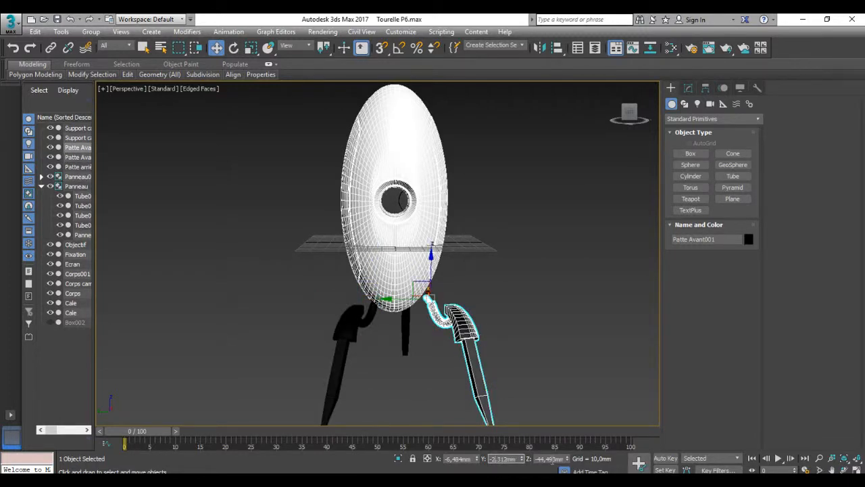
{"action": "type", "text": "15"}
{"action": "key", "text": "Return"}
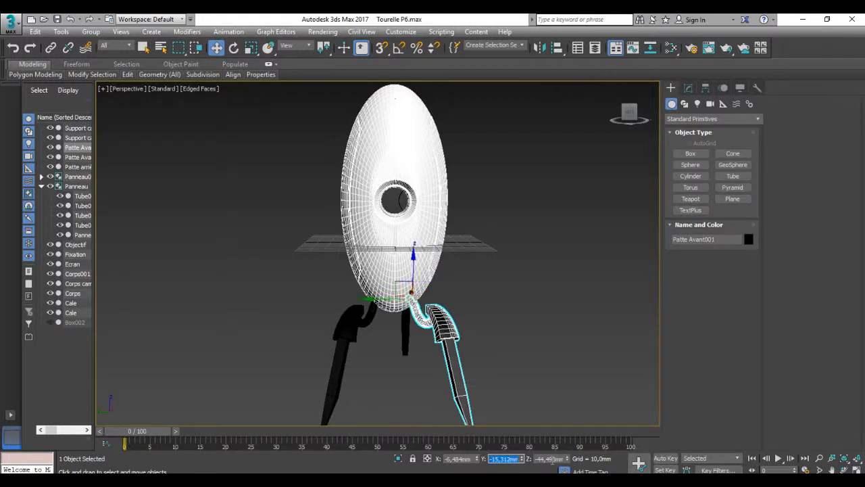
{"action": "left_click", "coordinate": [516, 329]}
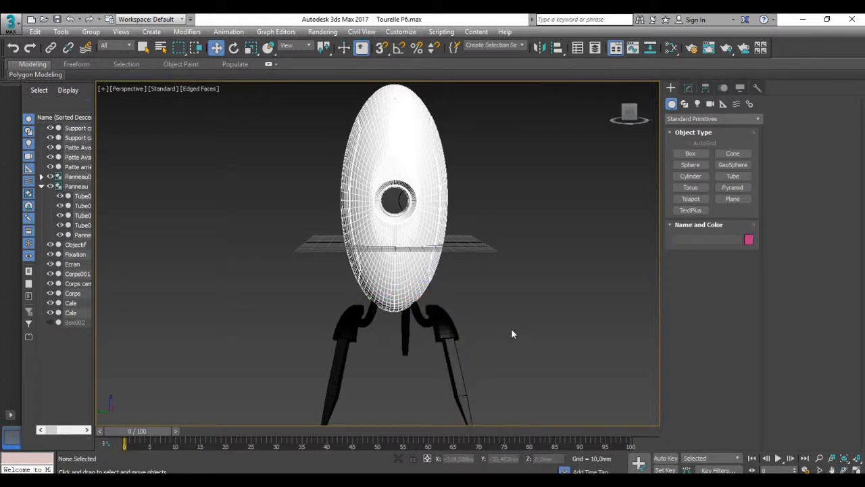
Set the Y position of the rear leg Patte arrière to 2,523 mm and clear the selection.
{"action": "middle_click_drag", "start_coordinate": [511, 328], "coordinate": [315, 320], "text": "alt"}
{"action": "left_click", "coordinate": [346, 338]}
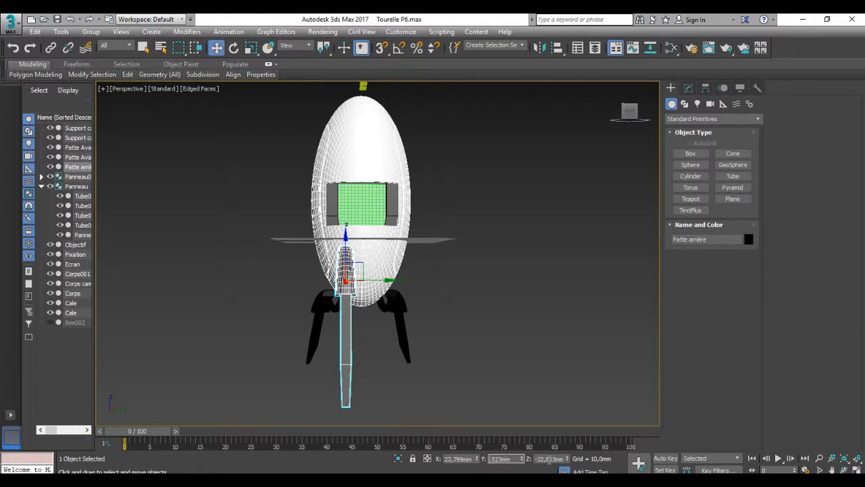
{"action": "key", "text": "Return"}
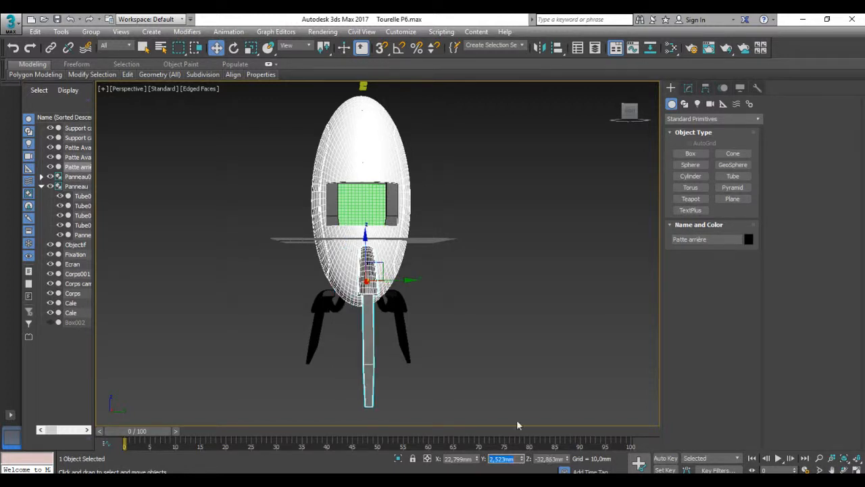
{"action": "left_click", "coordinate": [491, 317]}
Examine the assembled turret from the front and sides, checking how the three legs meet the body.
{"action": "middle_click_drag", "start_coordinate": [491, 318], "coordinate": [270, 331], "text": "alt"}
{"action": "scroll", "coordinate": [270, 331], "scroll_direction": "down", "scroll_amount": 4}
{"action": "middle_click_drag", "start_coordinate": [352, 306], "coordinate": [435, 326]}
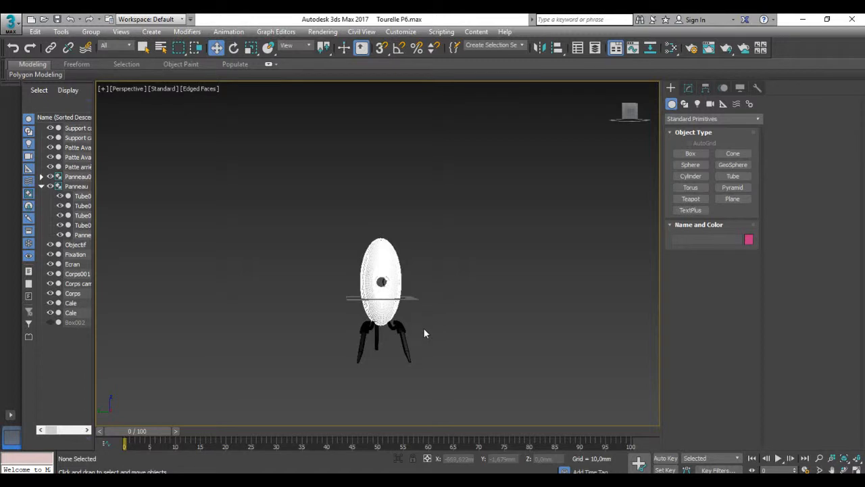
{"action": "scroll", "coordinate": [423, 329], "scroll_direction": "up", "scroll_amount": 6}
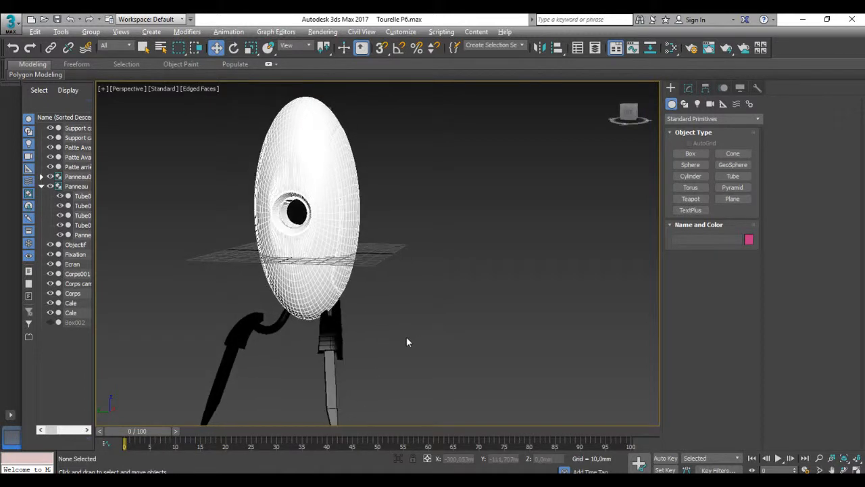
{"action": "middle_click_drag", "start_coordinate": [407, 342], "coordinate": [441, 317]}
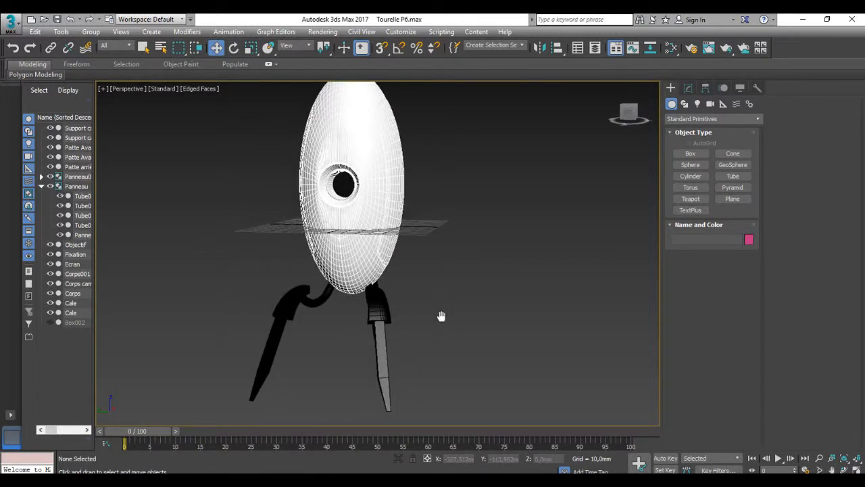
{"action": "scroll", "coordinate": [442, 321], "scroll_direction": "down", "scroll_amount": 4}
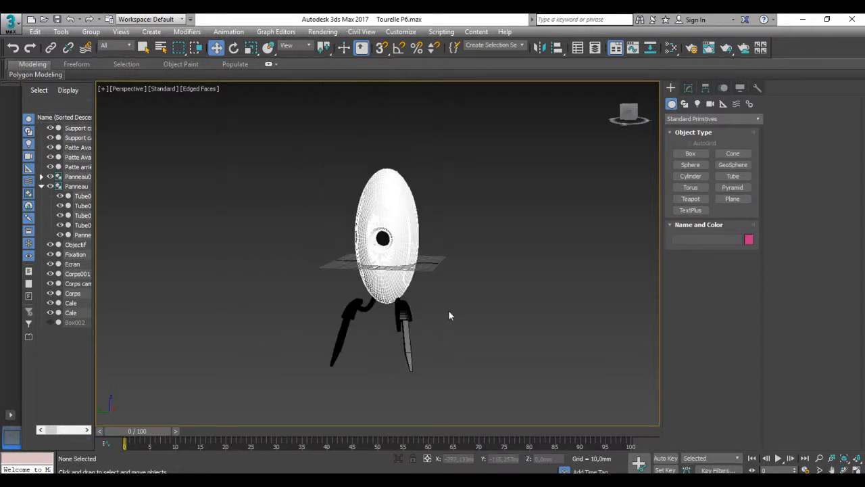
{"action": "mouse_move", "coordinate": [444, 305]}
{"action": "middle_mouse_down", "text": "alt"}
{"action": "mouse_move", "coordinate": [498, 313]}
{"action": "mouse_move", "coordinate": [440, 331]}
{"action": "mouse_move", "coordinate": [354, 329]}
{"action": "mouse_move", "coordinate": [265, 309]}
{"action": "mouse_move", "coordinate": [272, 289]}
{"action": "mouse_move", "coordinate": [268, 307]}
{"action": "mouse_move", "coordinate": [453, 308]}
{"action": "middle_mouse_up", "text": "alt"}
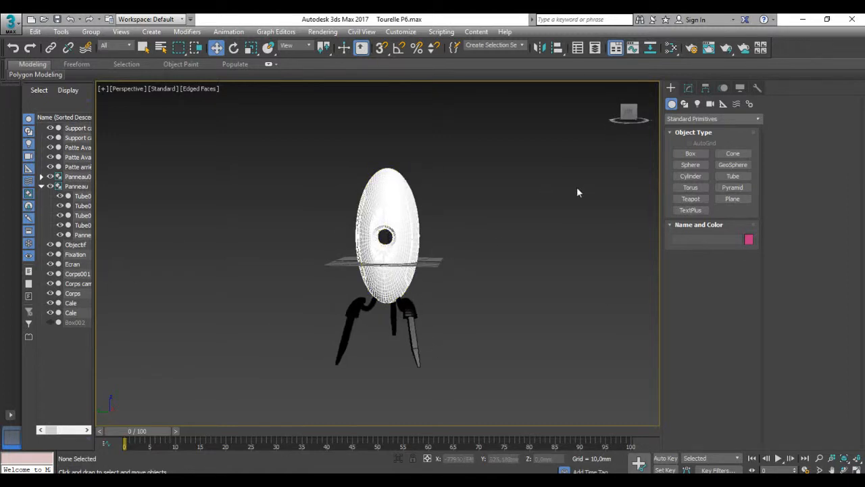
{"action": "scroll", "coordinate": [392, 314], "scroll_direction": "up", "scroll_amount": 3}
{"action": "middle_click_drag", "start_coordinate": [471, 288], "coordinate": [393, 274], "text": "alt"}
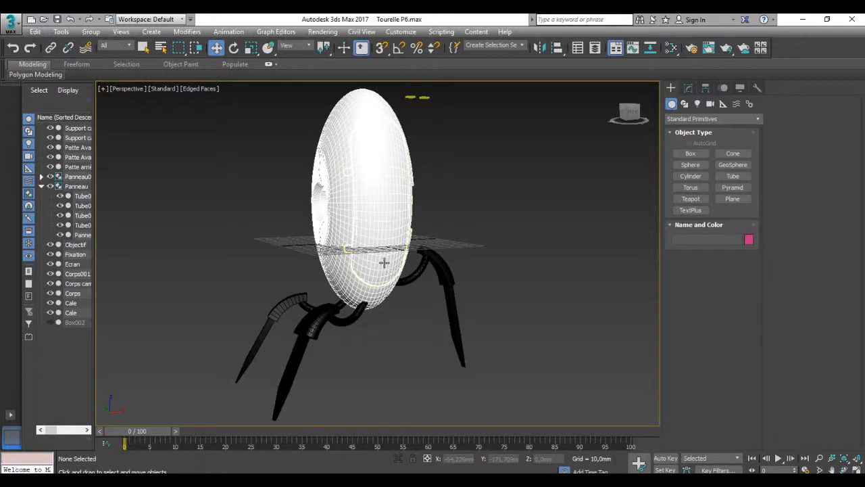
{"action": "left_click", "coordinate": [420, 269]}
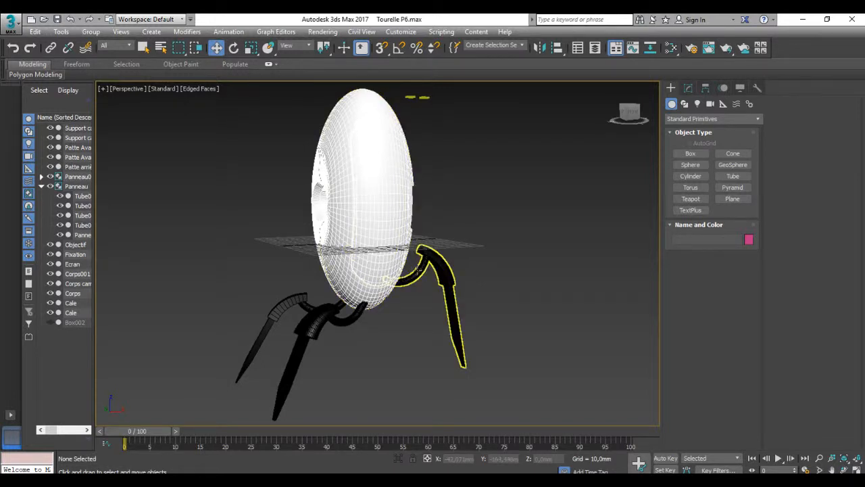
{"action": "middle_click_drag", "start_coordinate": [323, 255], "coordinate": [401, 254], "text": "alt"}
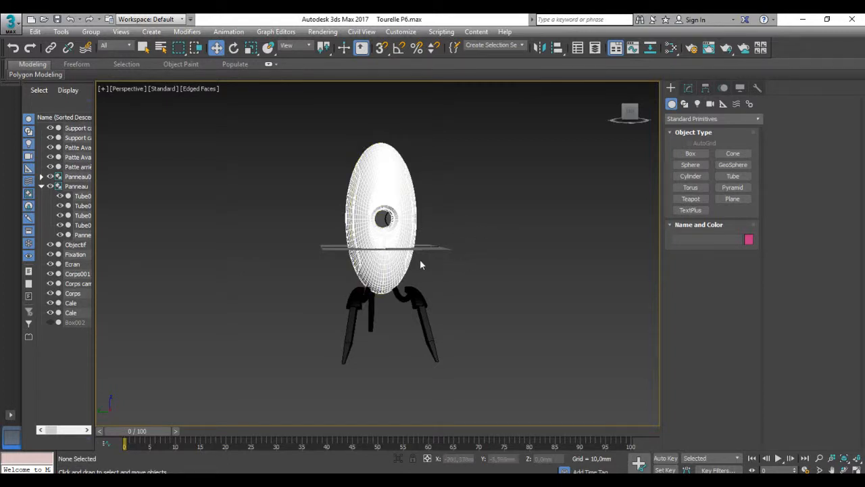
{"action": "middle_click_drag", "start_coordinate": [420, 264], "coordinate": [447, 264], "text": "alt"}
{"action": "scroll", "coordinate": [513, 244], "scroll_direction": "up", "scroll_amount": 2}
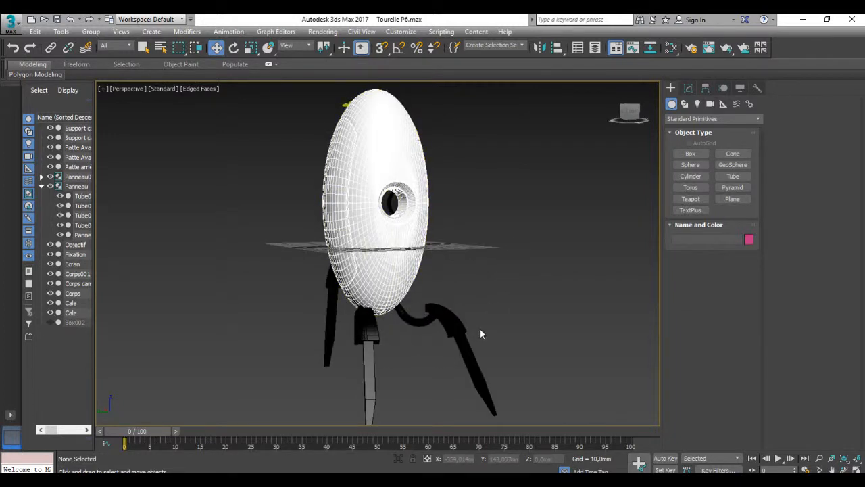
{"action": "middle_click_drag", "start_coordinate": [446, 343], "coordinate": [443, 334]}
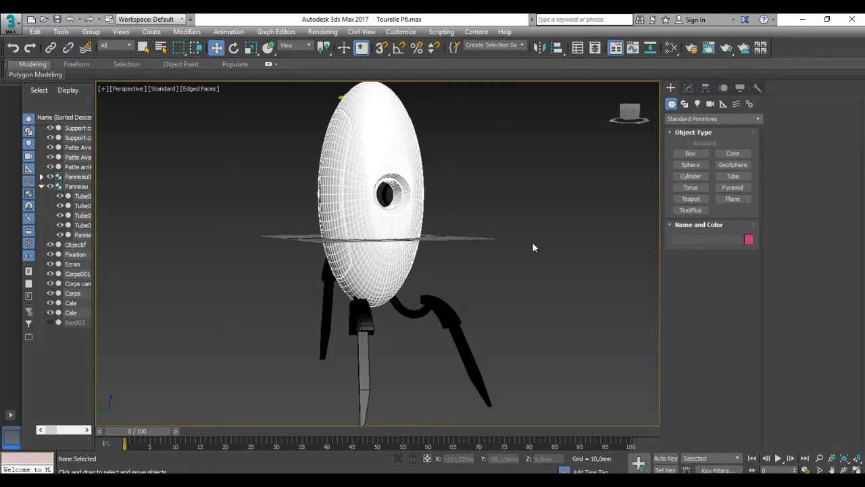
{"action": "scroll", "coordinate": [532, 242], "scroll_direction": "down", "scroll_amount": 3}
{"action": "middle_click_drag", "start_coordinate": [532, 242], "coordinate": [476, 266]}
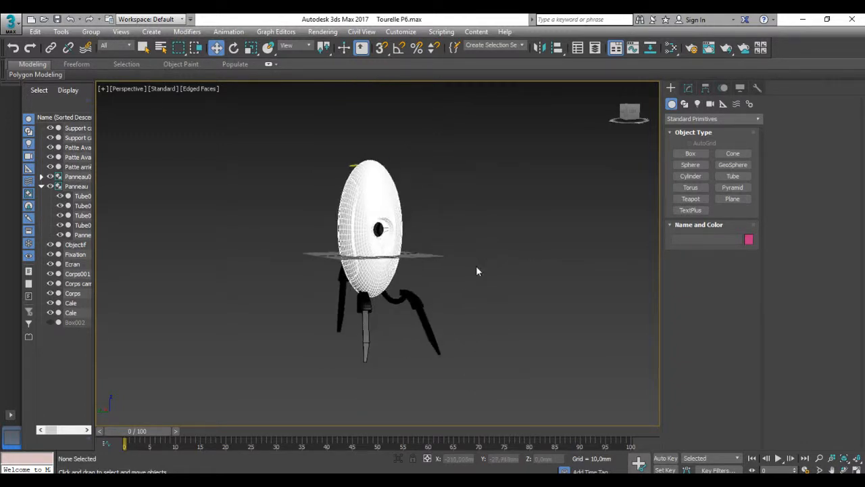